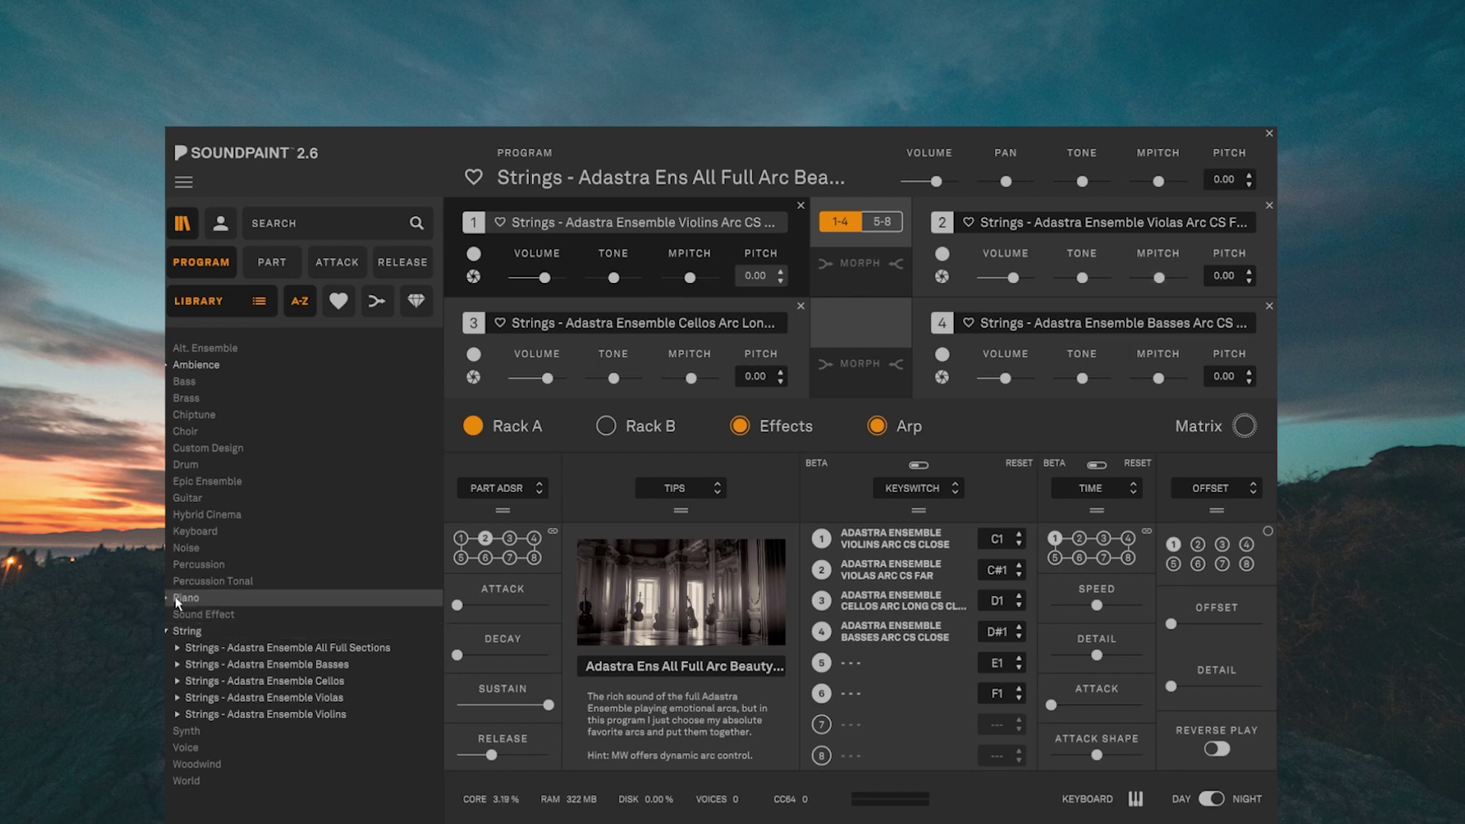
# Check which libraries the Ambience category contains, leaving the category collapsed
pyautogui.click(167, 367)
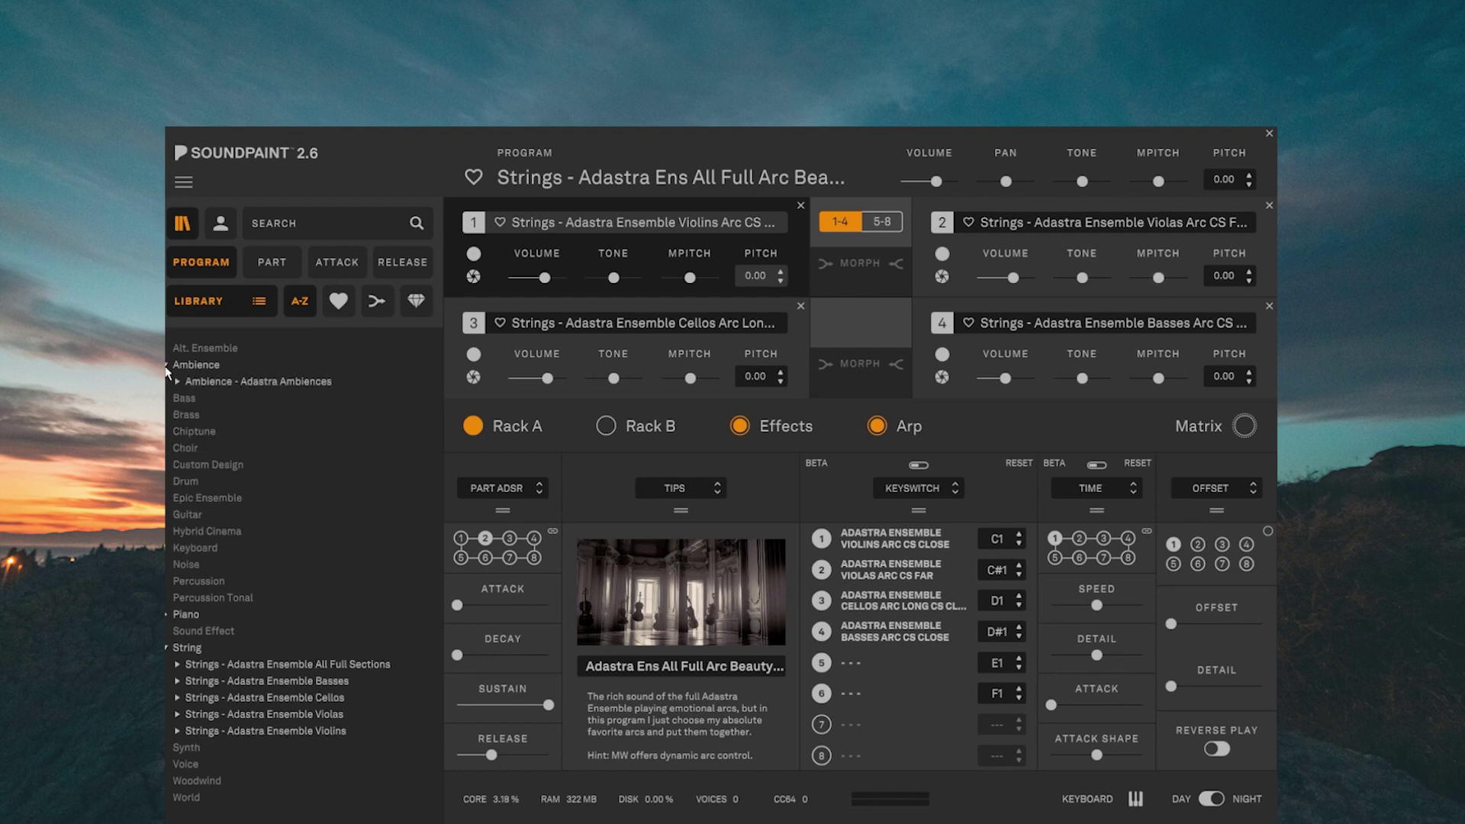
pyautogui.click(167, 369)
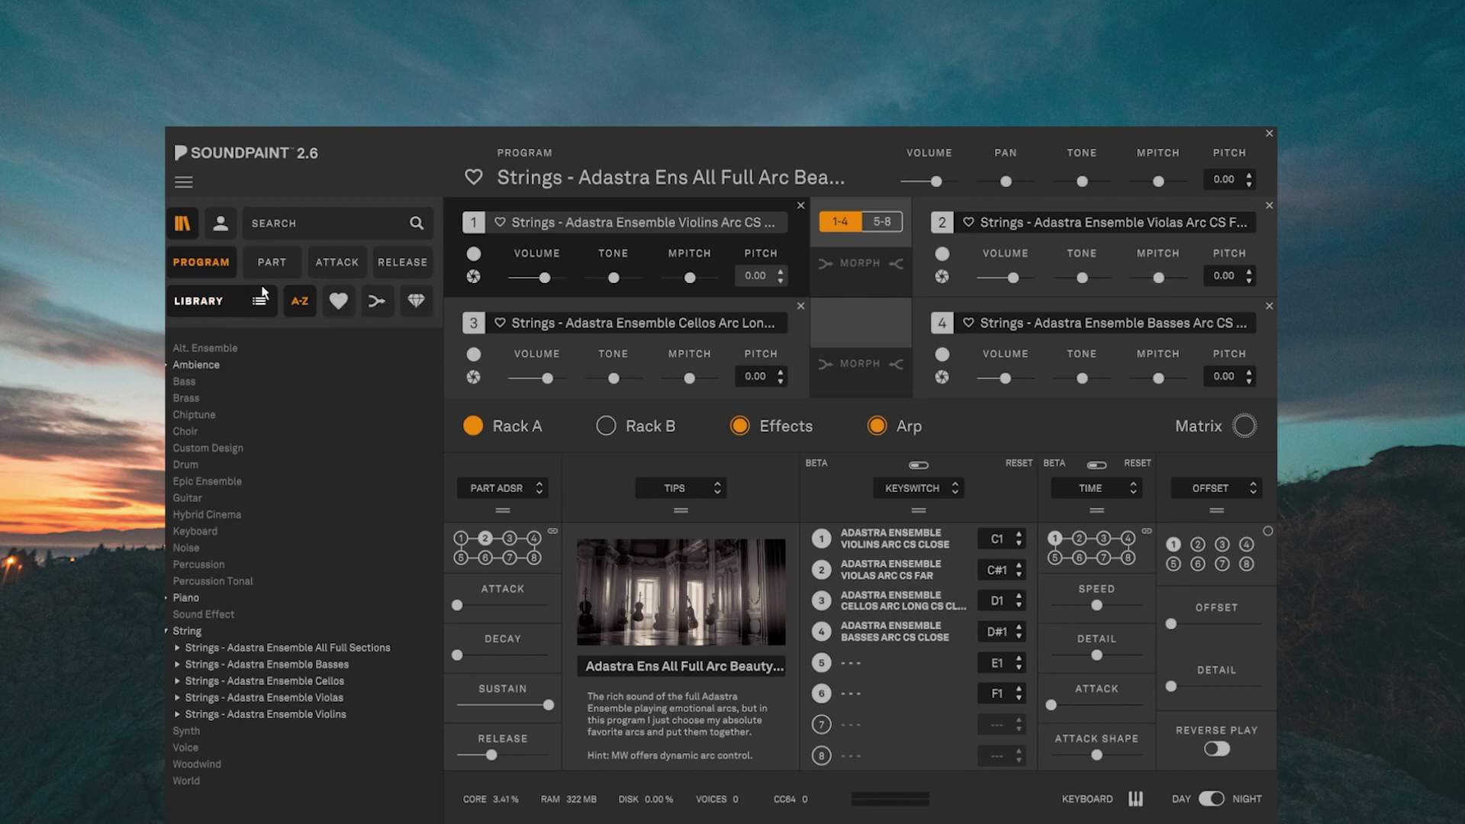
# Look over the Rack B, Effects and Arp pages and the assigned automations matrix, cancelling out of the matrix
pyautogui.moveTo(502, 389)
pyautogui.click(609, 428)
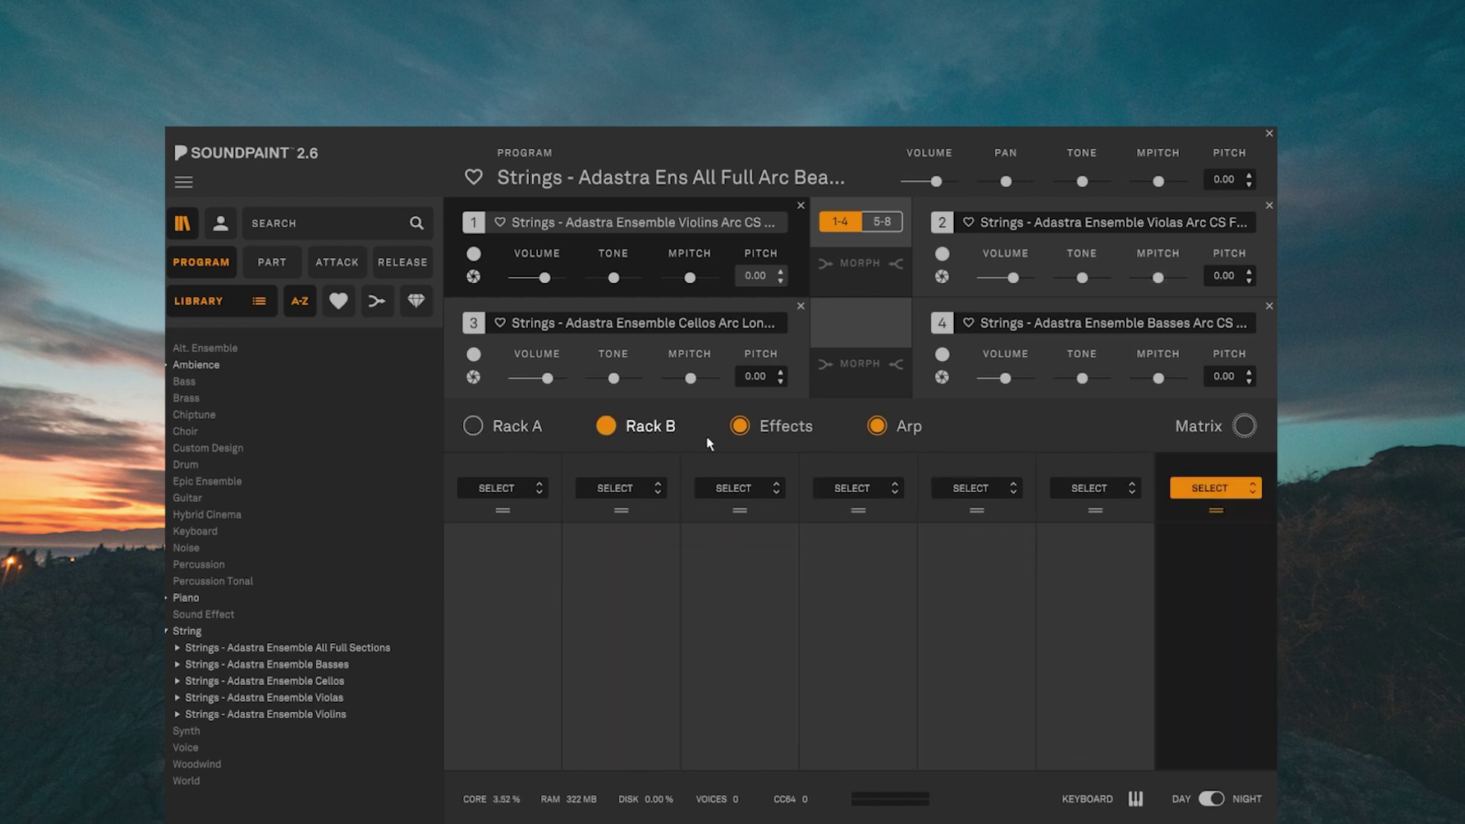
pyautogui.click(740, 435)
pyautogui.click(901, 430)
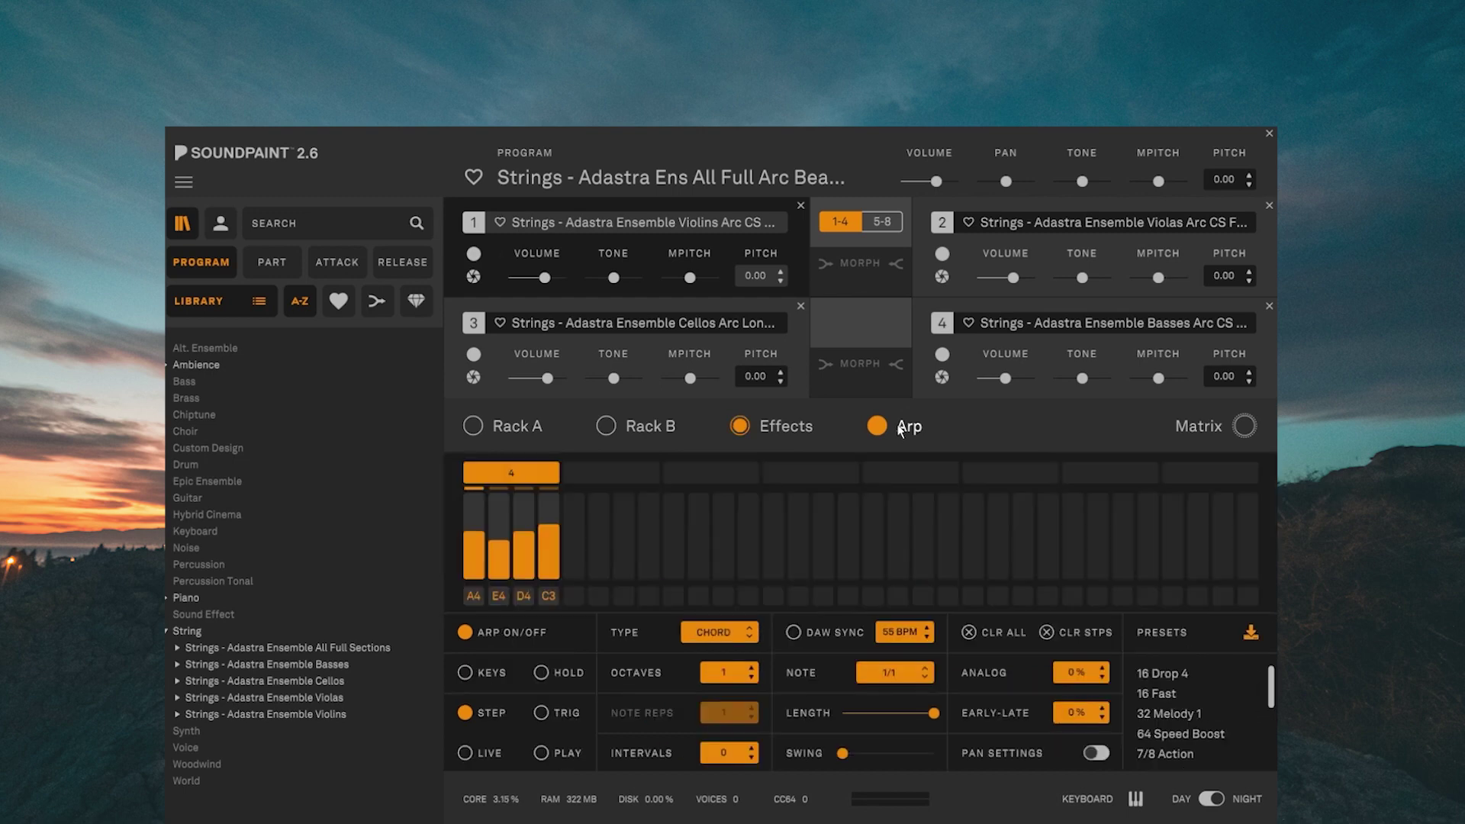
pyautogui.click(1245, 429)
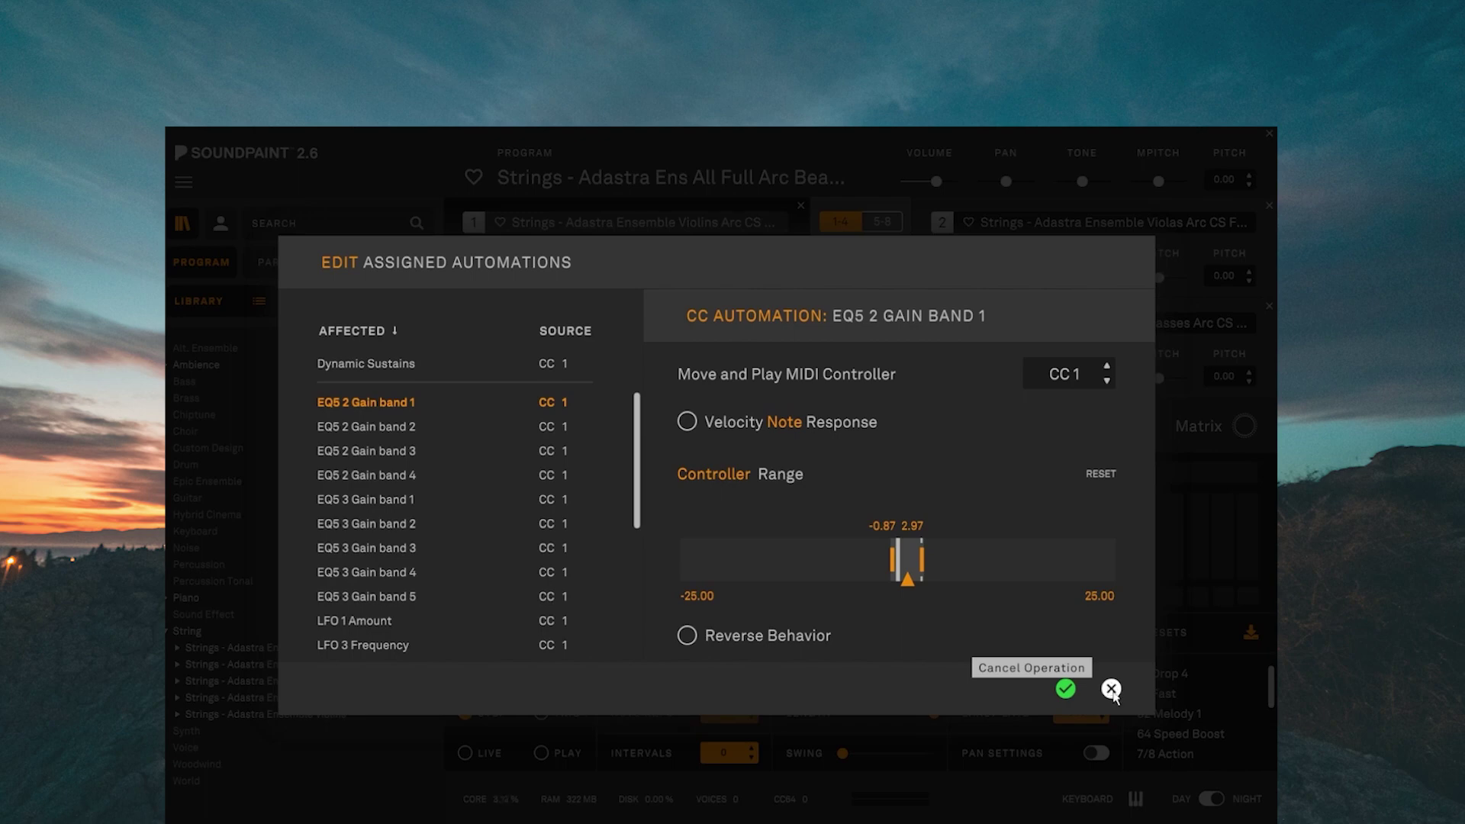
pyautogui.click(1111, 689)
# Review the module choices for Rack A's Part ADSR slot and replace that module with Master
pyautogui.click(538, 436)
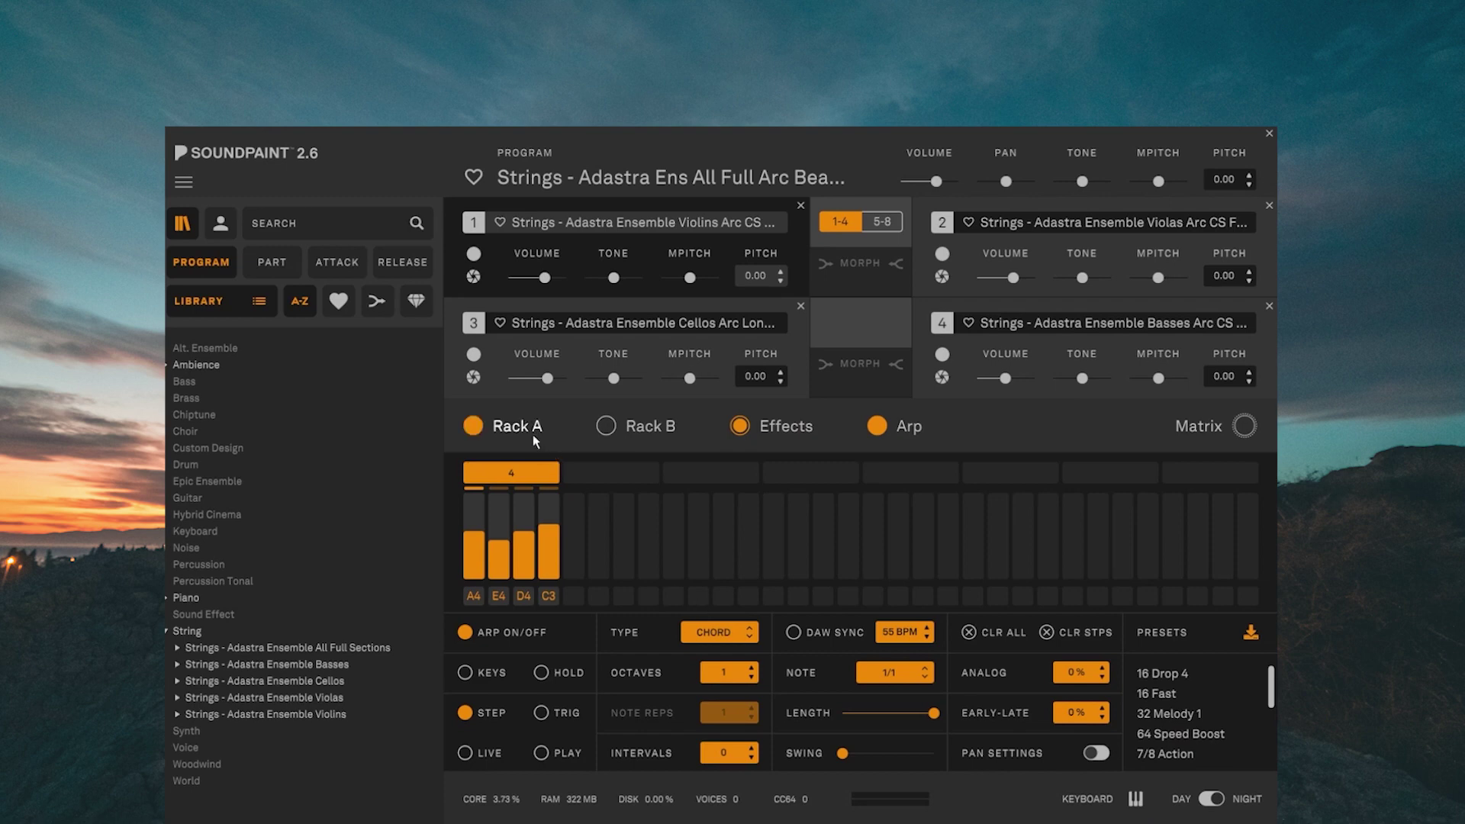
pyautogui.click(506, 486)
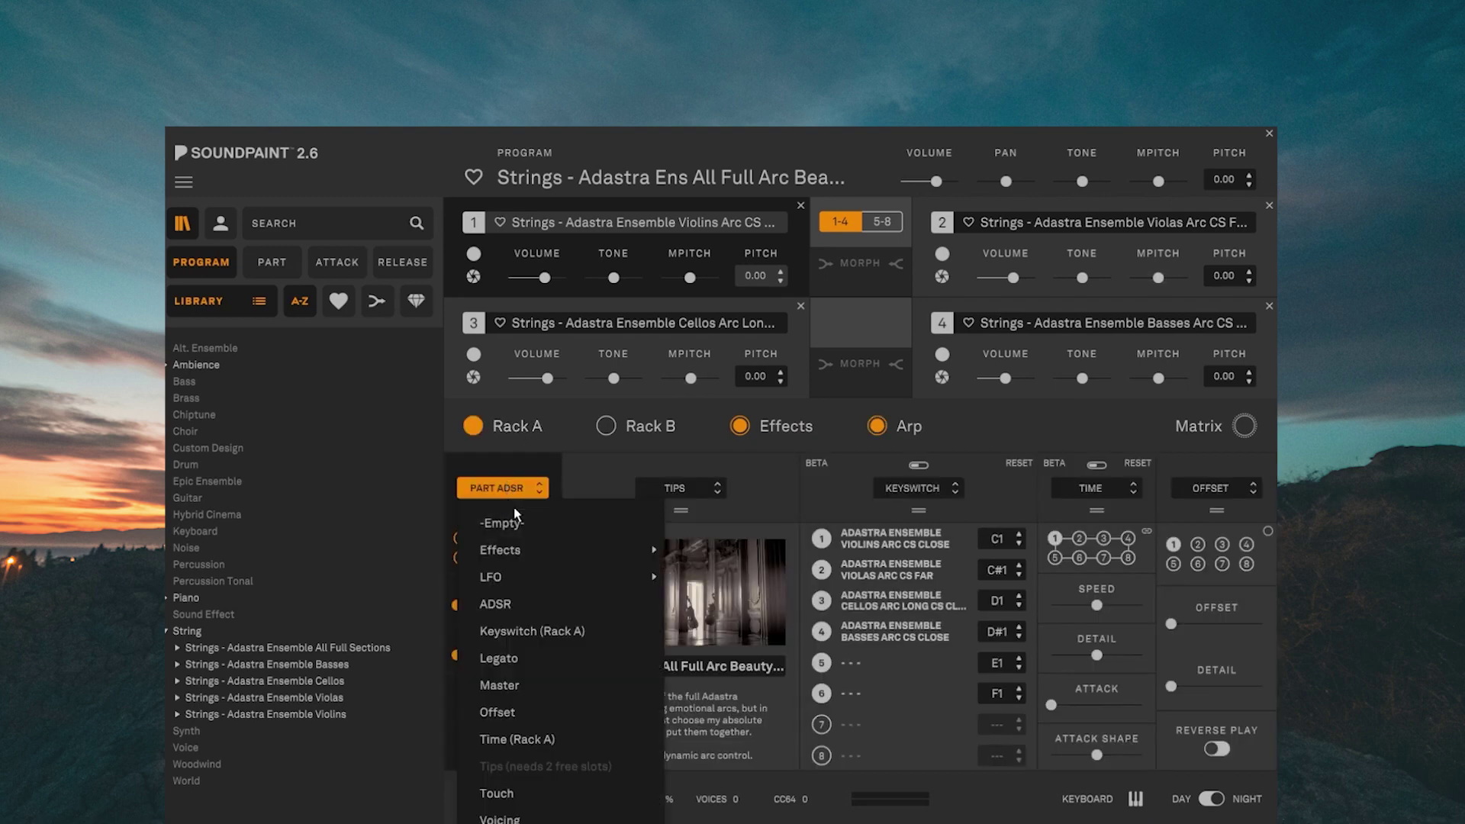
pyautogui.moveTo(524, 556)
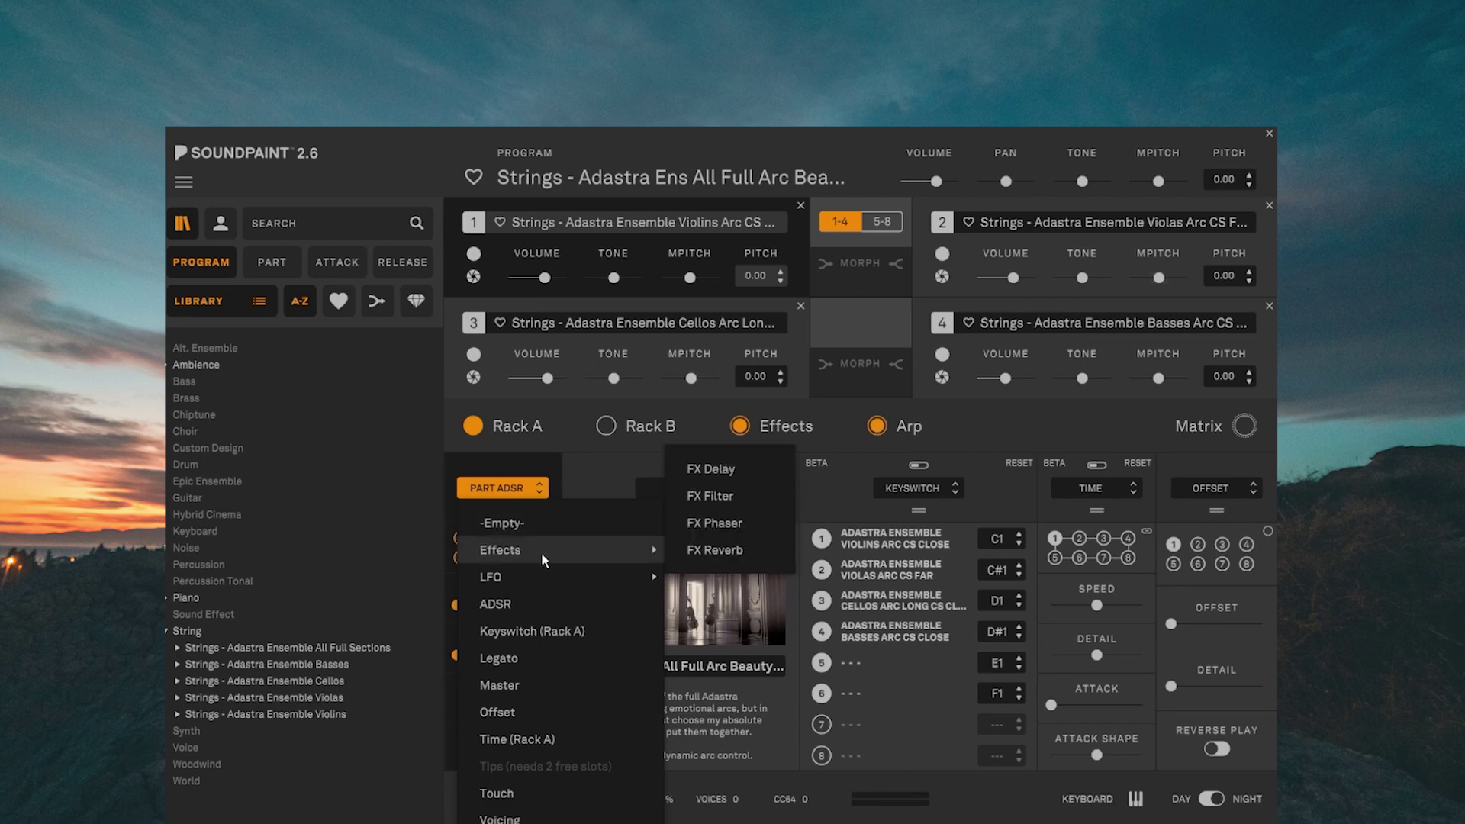
pyautogui.moveTo(528, 581)
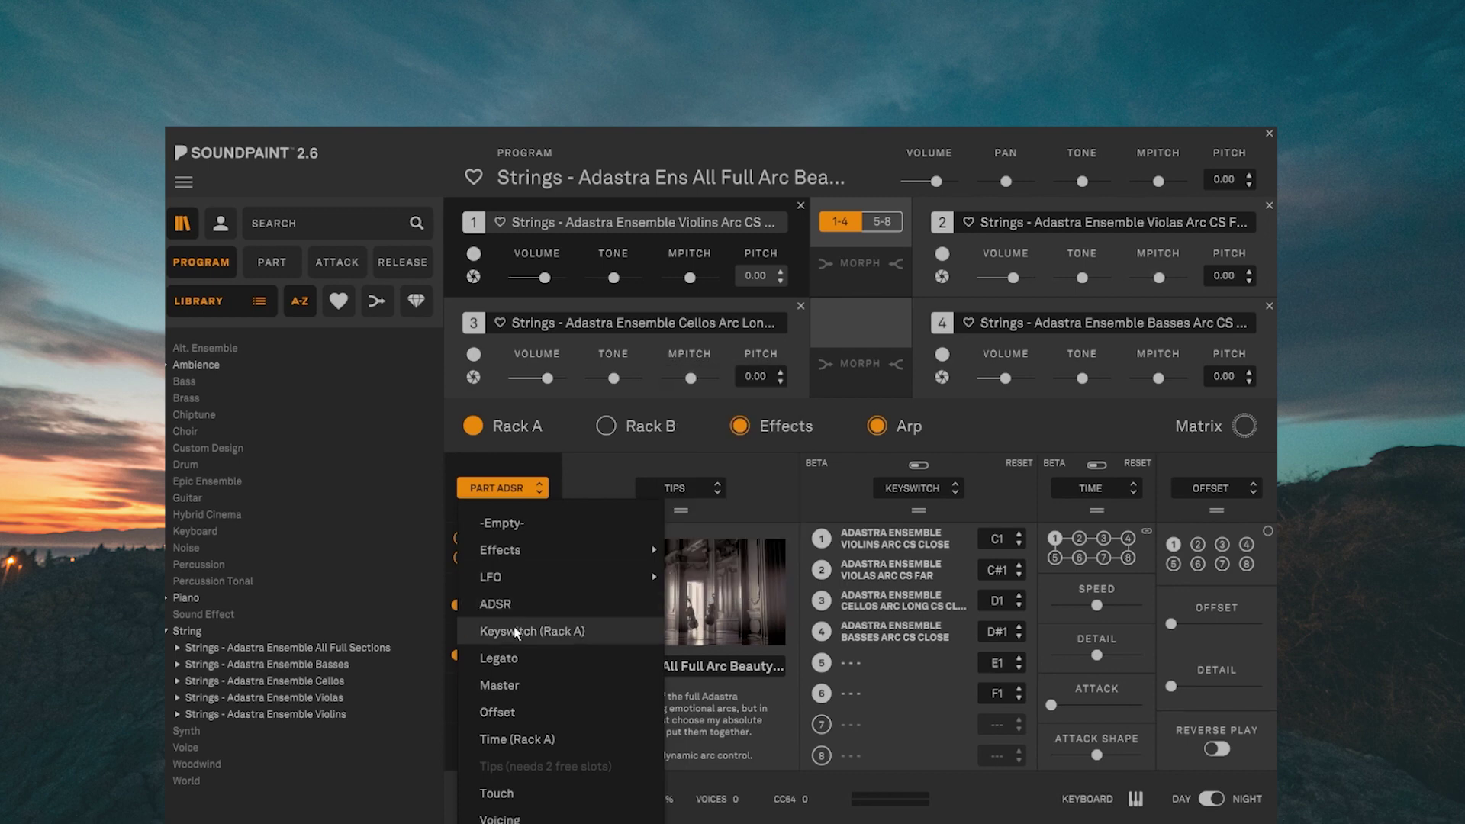
pyautogui.click(507, 687)
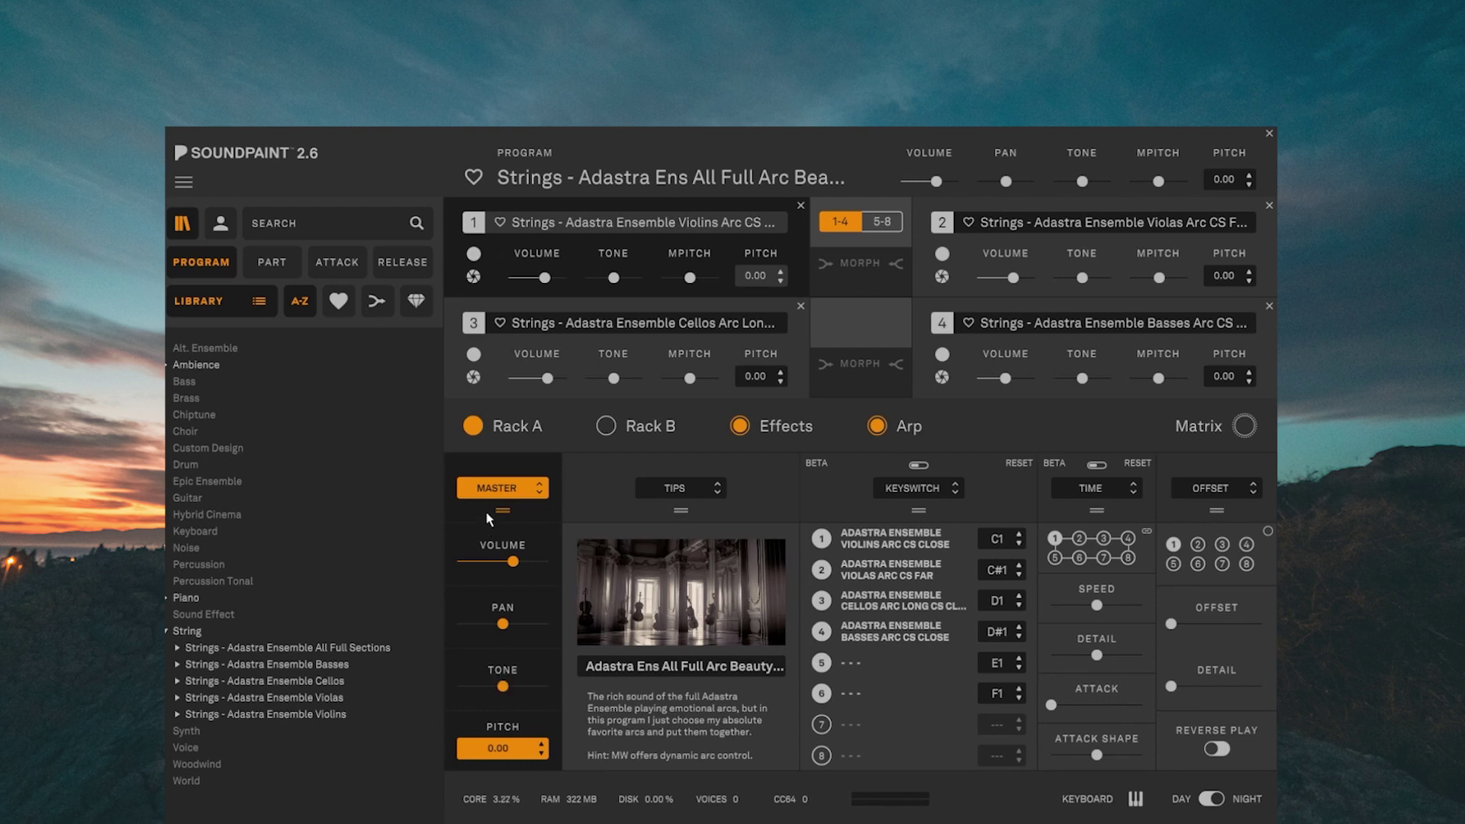
pyautogui.click(493, 492)
pyautogui.click(496, 739)
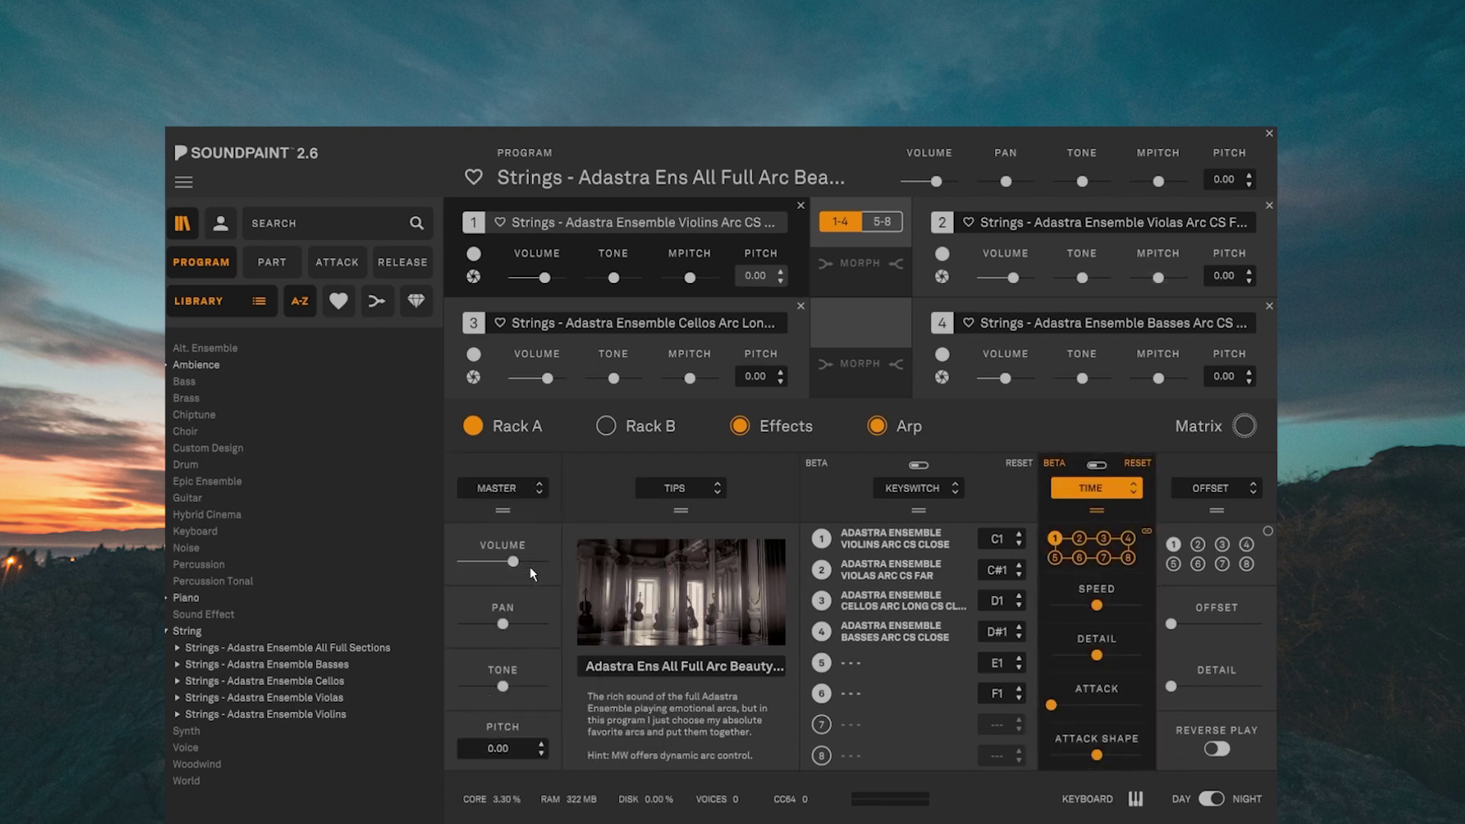
# Review the module choices for Rack A's Tips slot without changing it and view the Rack B page
pyautogui.click(679, 489)
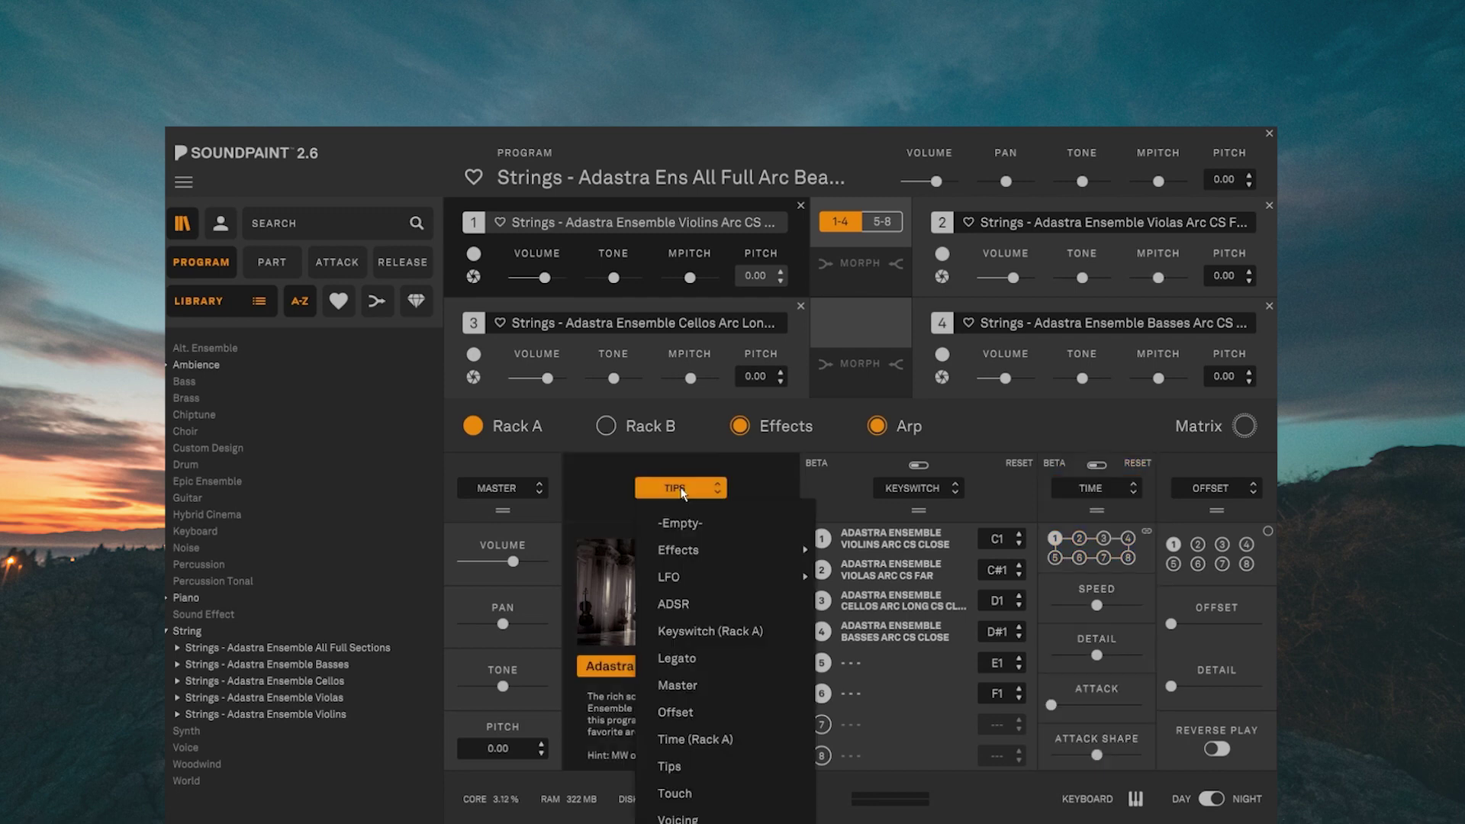
pyautogui.click(591, 478)
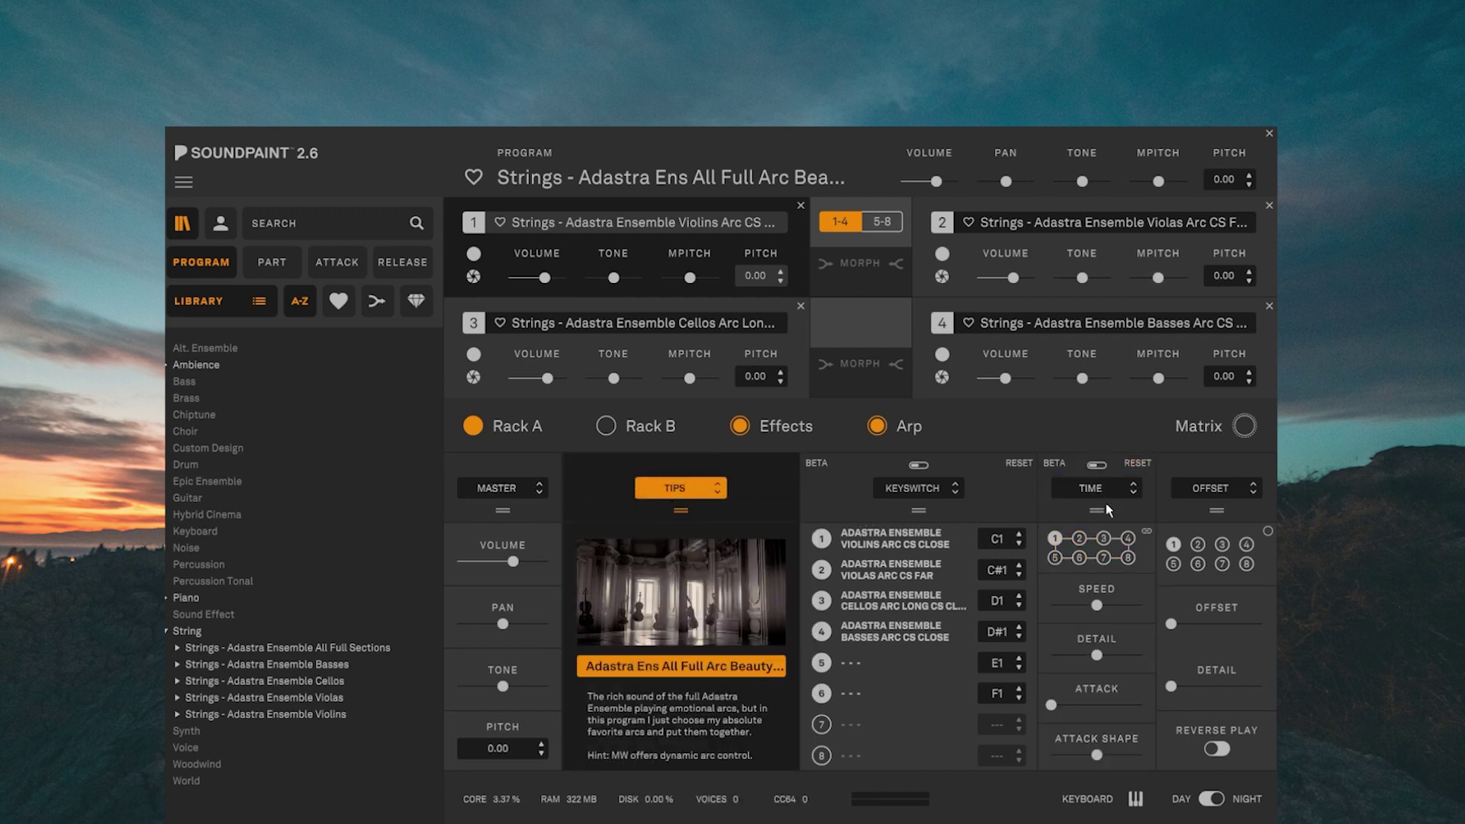
pyautogui.click(630, 433)
pyautogui.click(627, 429)
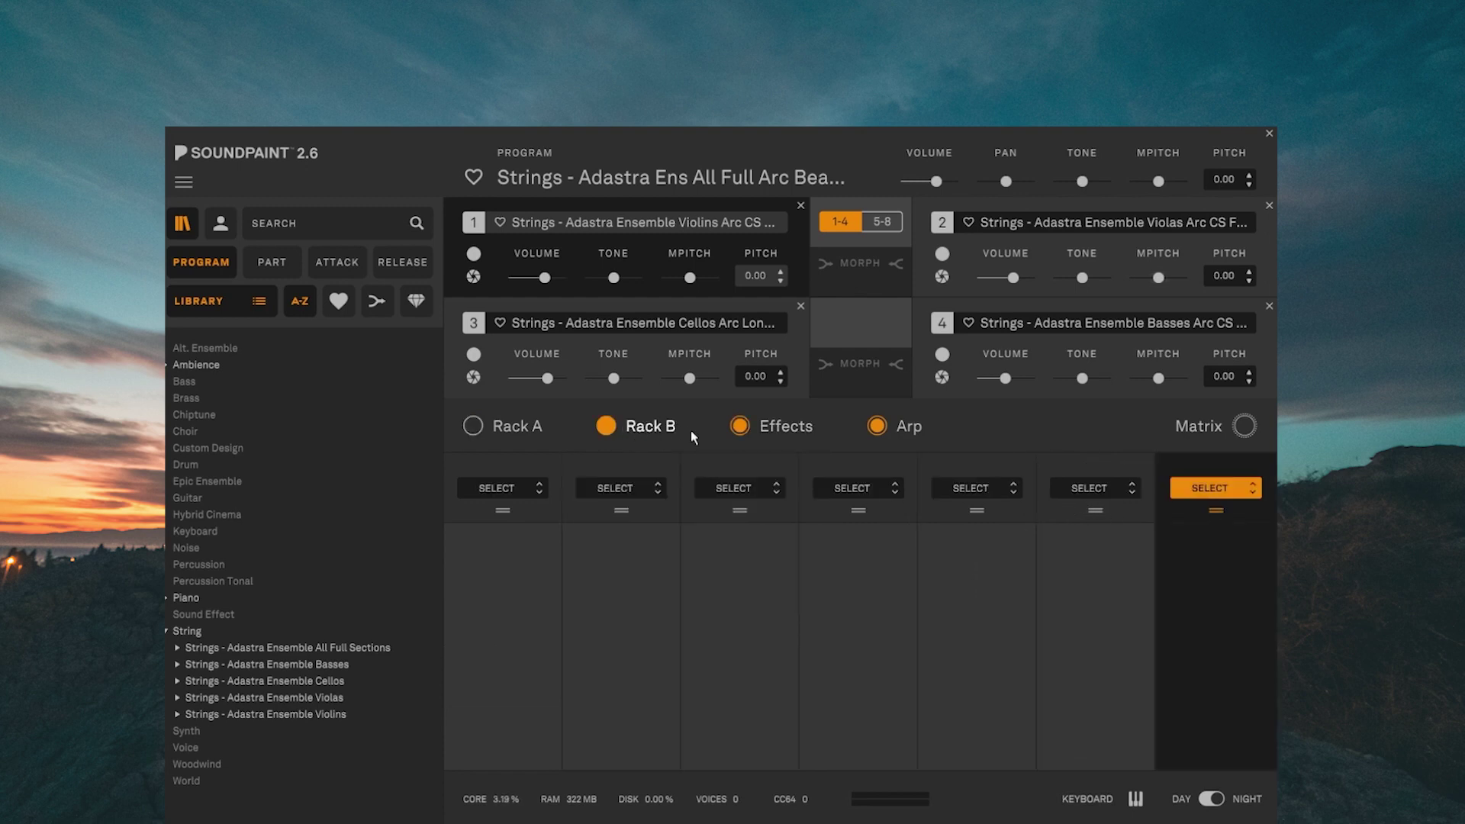
# Show the effects chain and review the effects available for the Filter ANLG and first EQ5 slots without replacing either
pyautogui.click(799, 434)
pyautogui.click(608, 426)
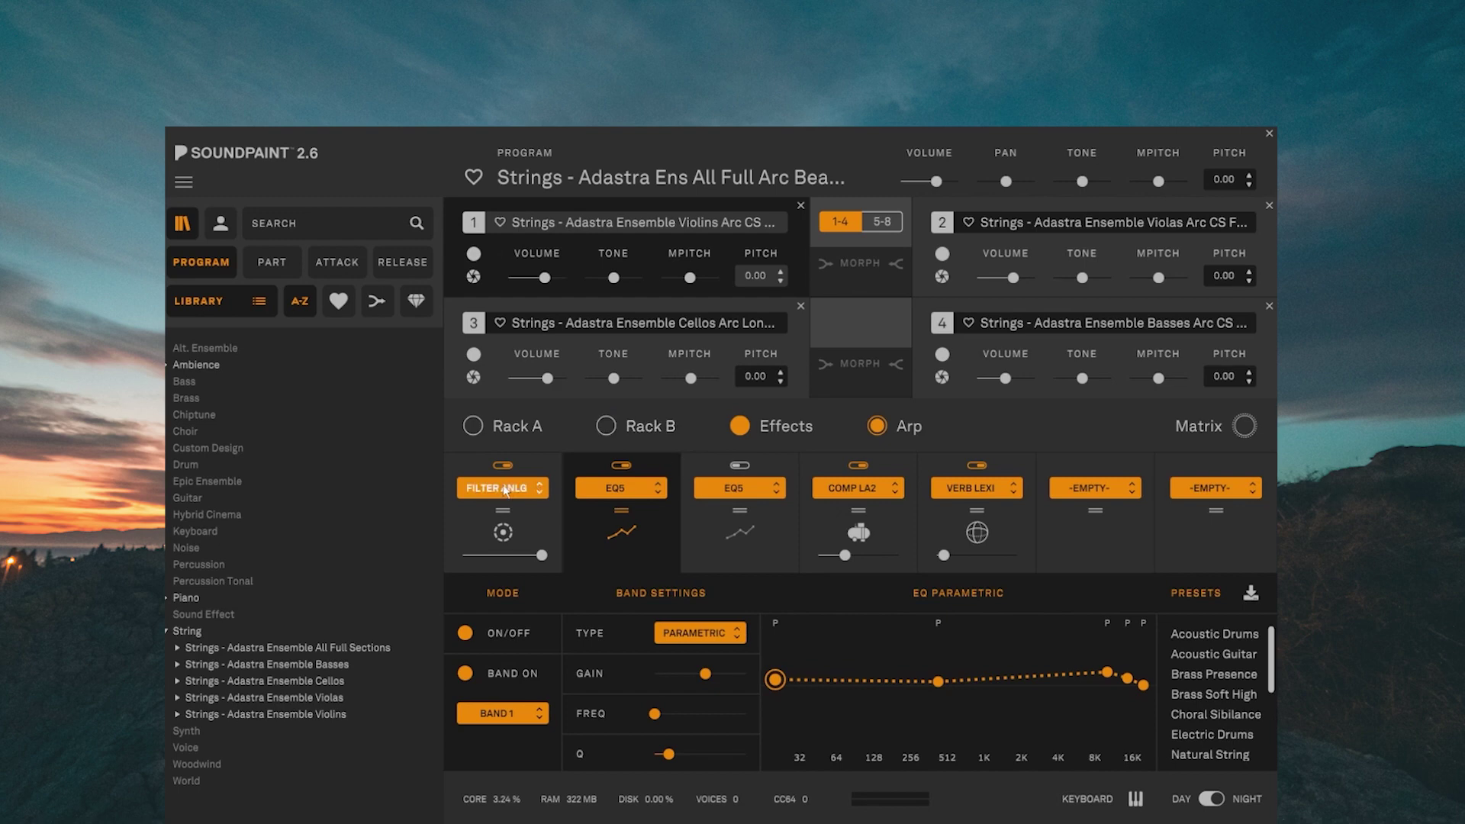
pyautogui.click(506, 492)
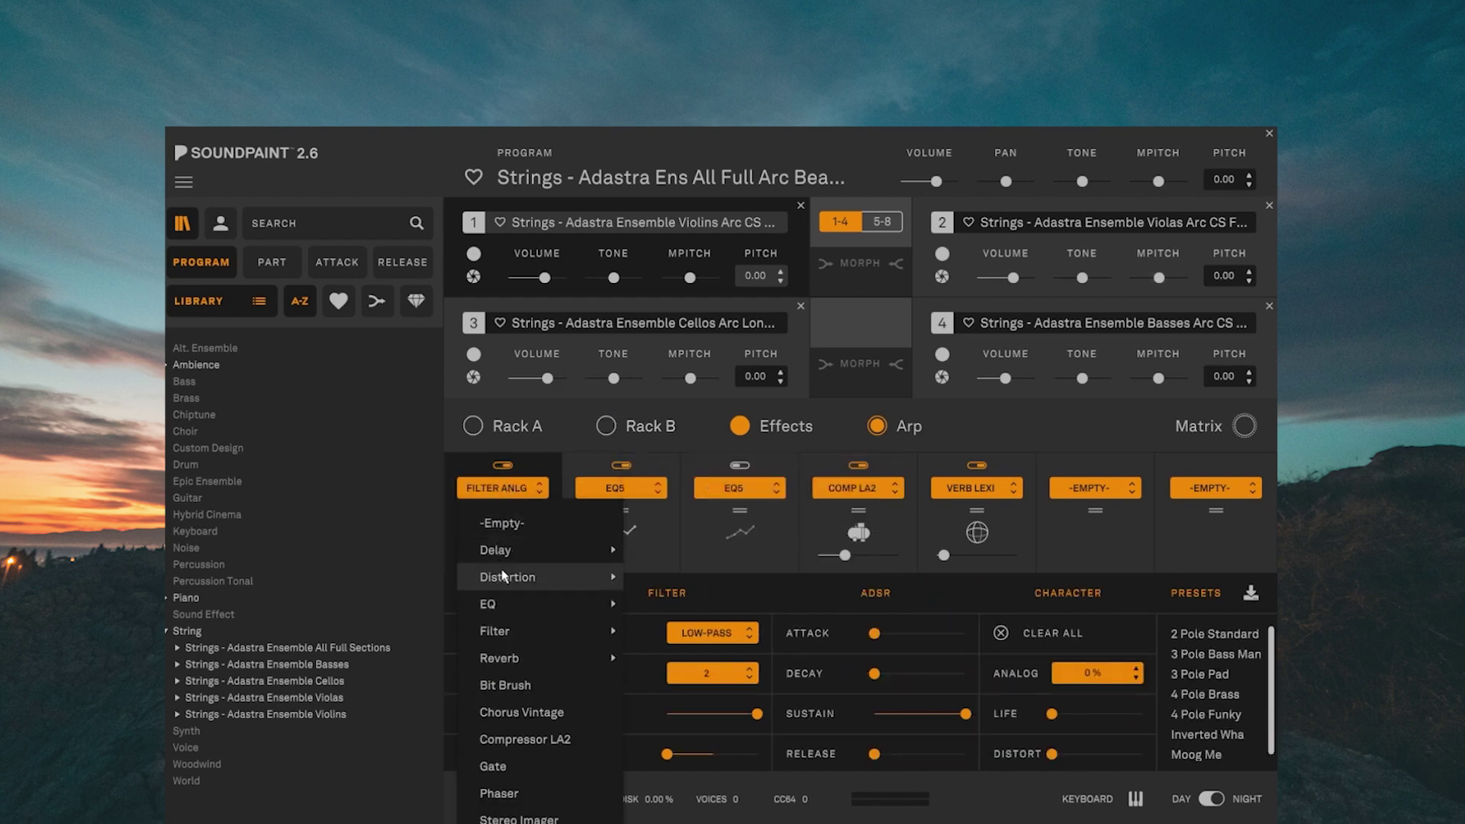
pyautogui.moveTo(495, 659)
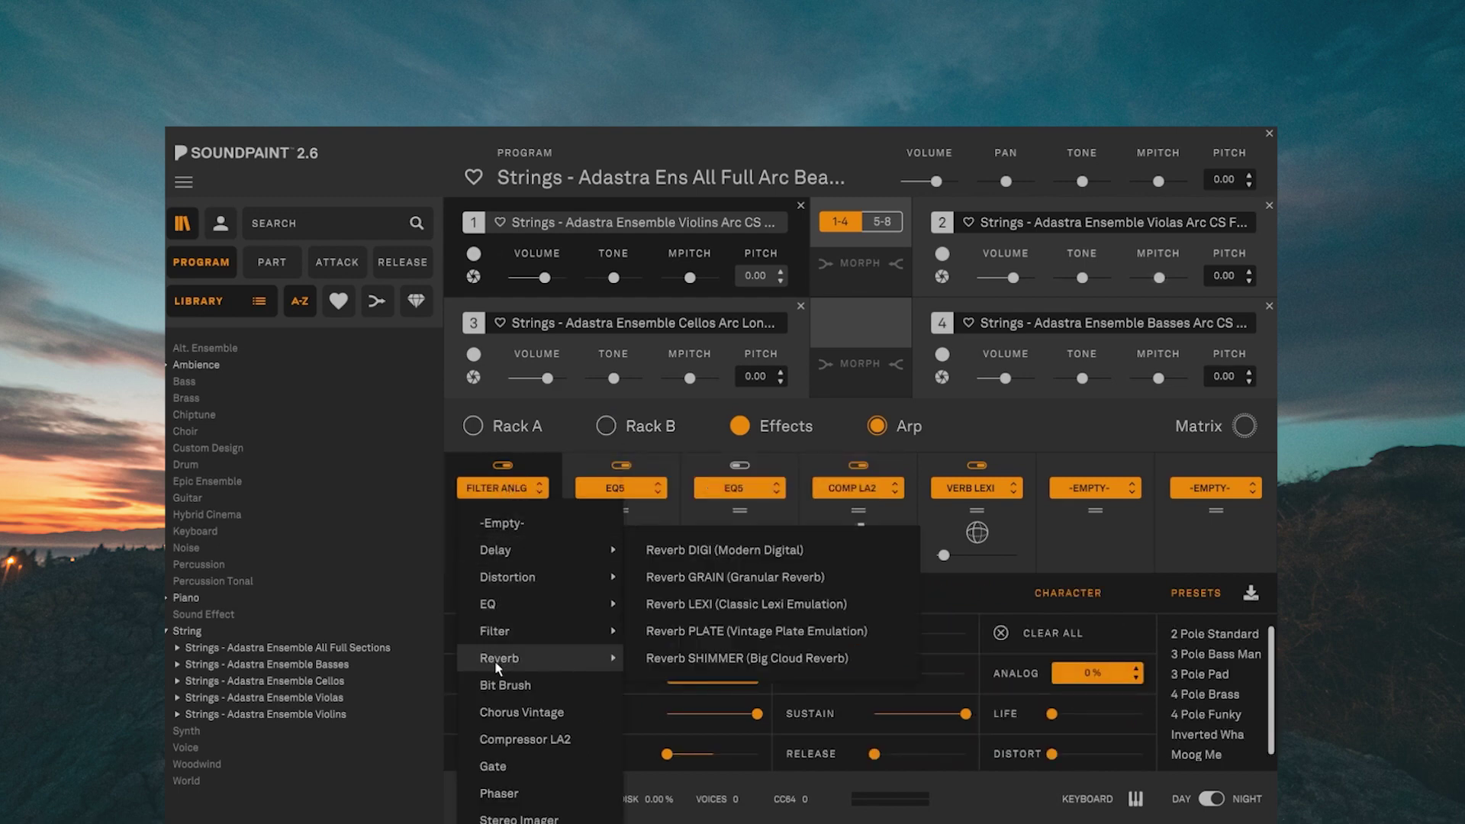
pyautogui.click(620, 491)
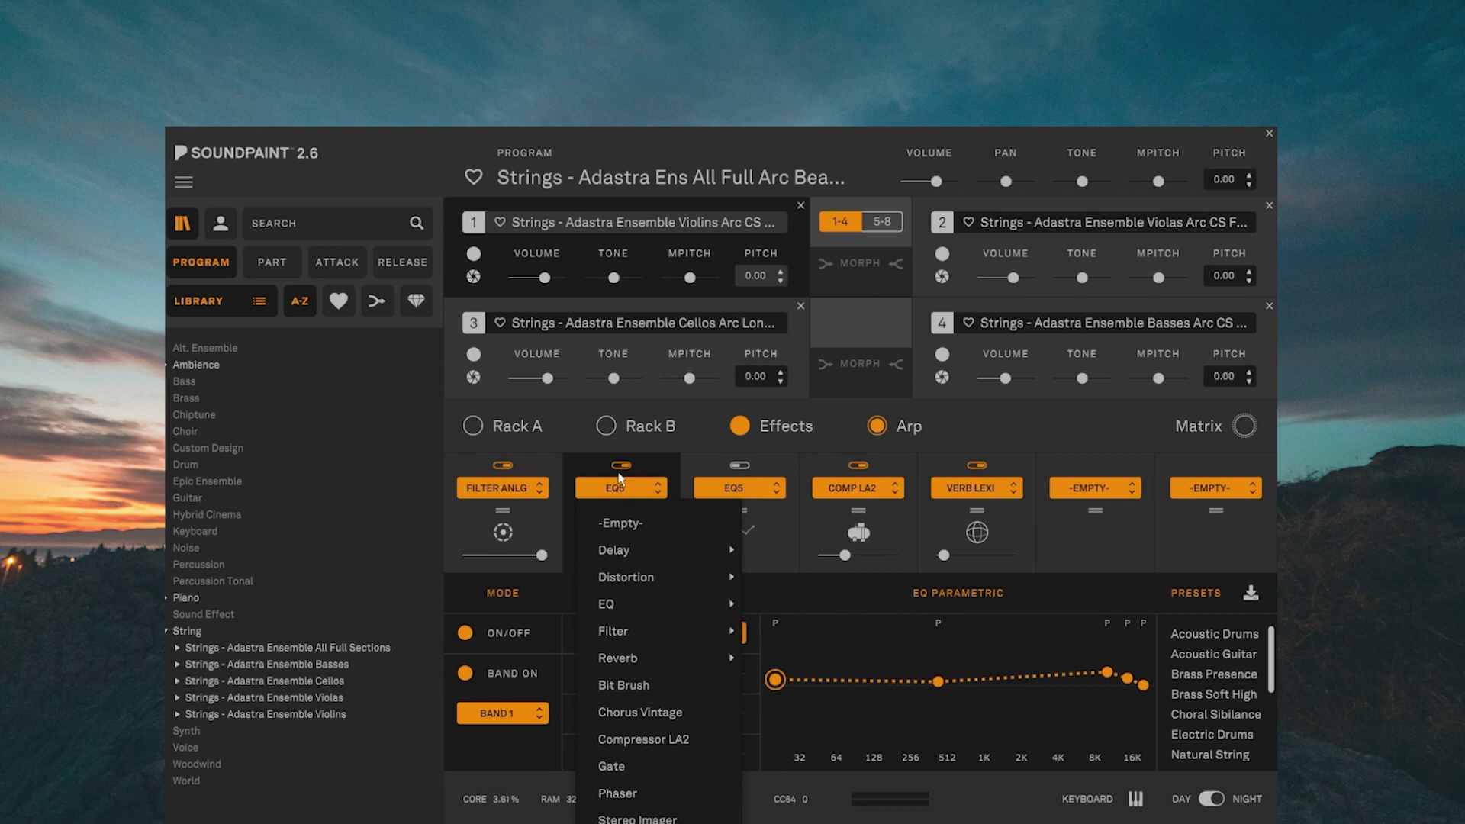
pyautogui.click(620, 478)
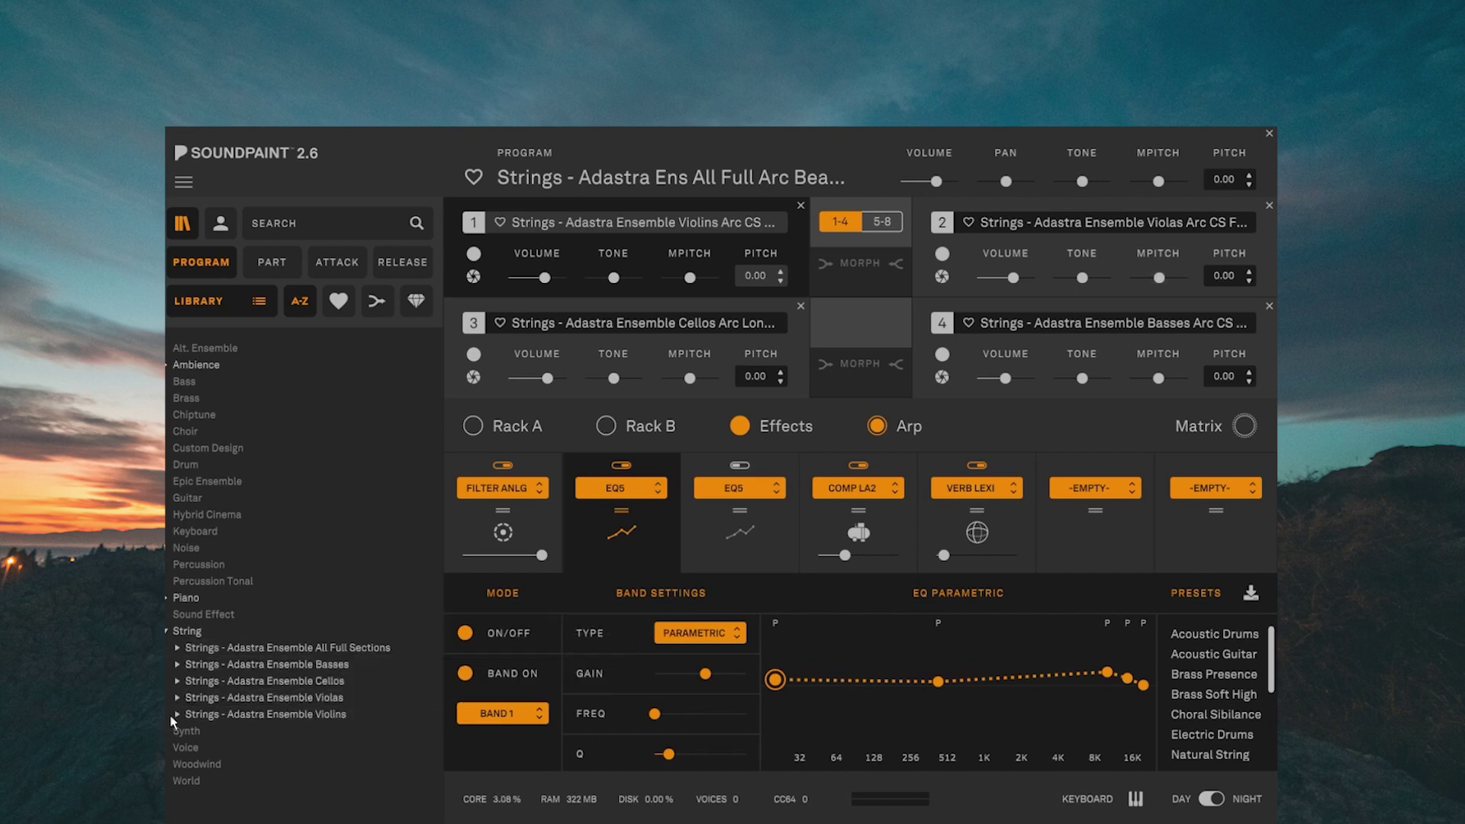
# Browse the articulation folders of the Adastra Ensemble Violins library, checking inside Sustains
pyautogui.click(261, 716)
pyautogui.scroll(-1, 276, 725)
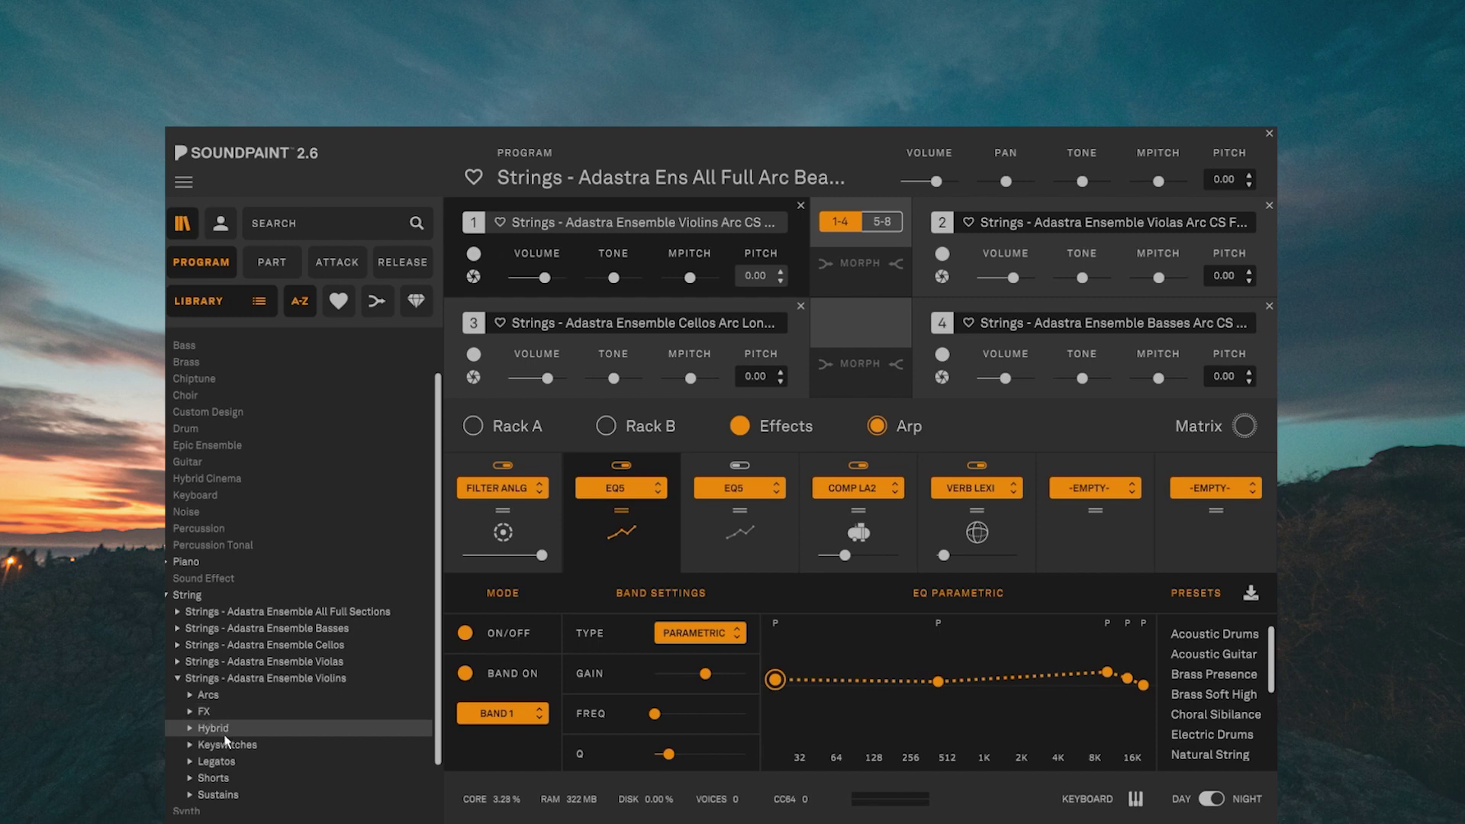
pyautogui.click(191, 795)
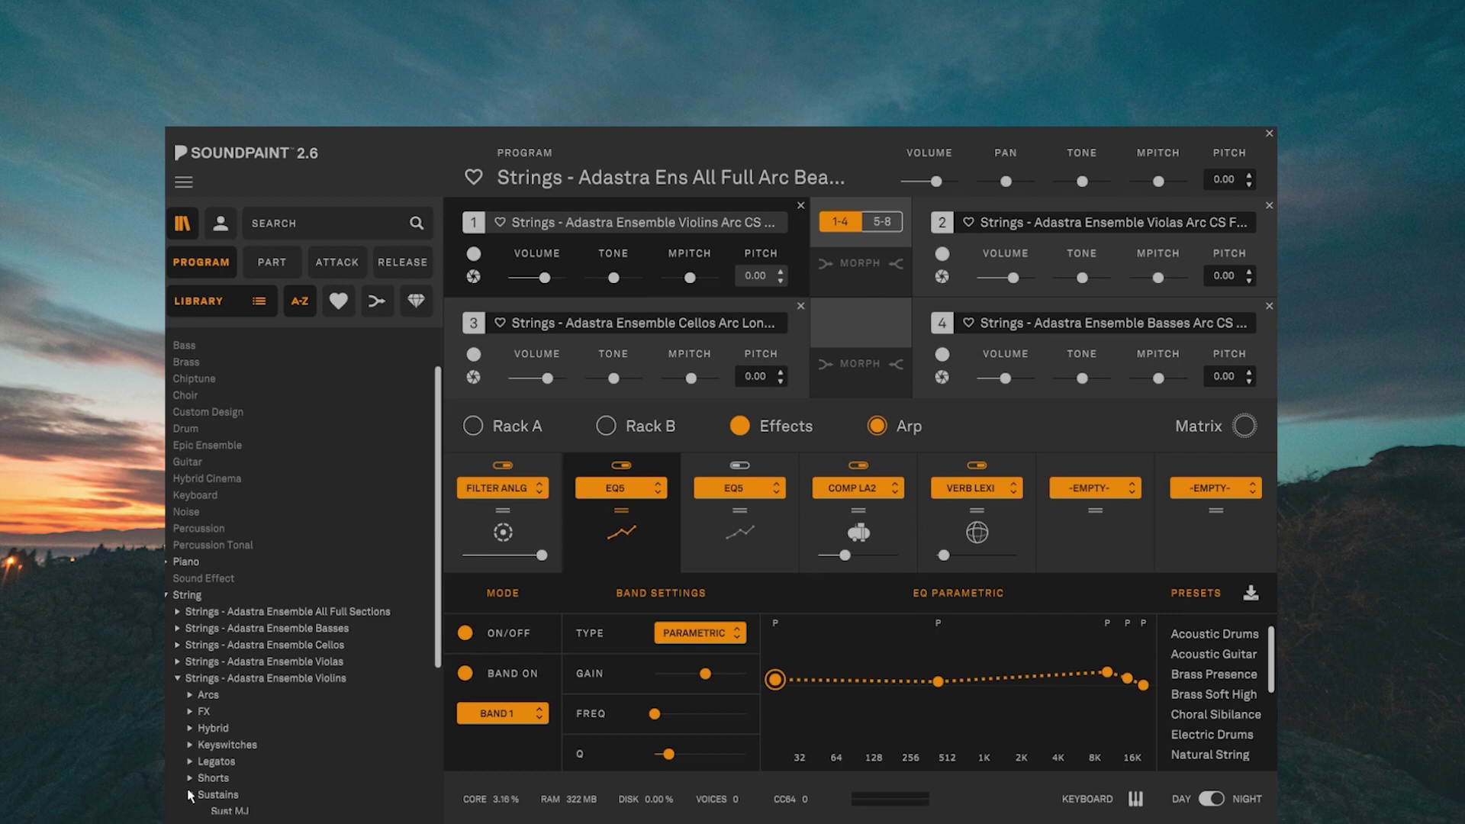
pyautogui.scroll(-5, 247, 753)
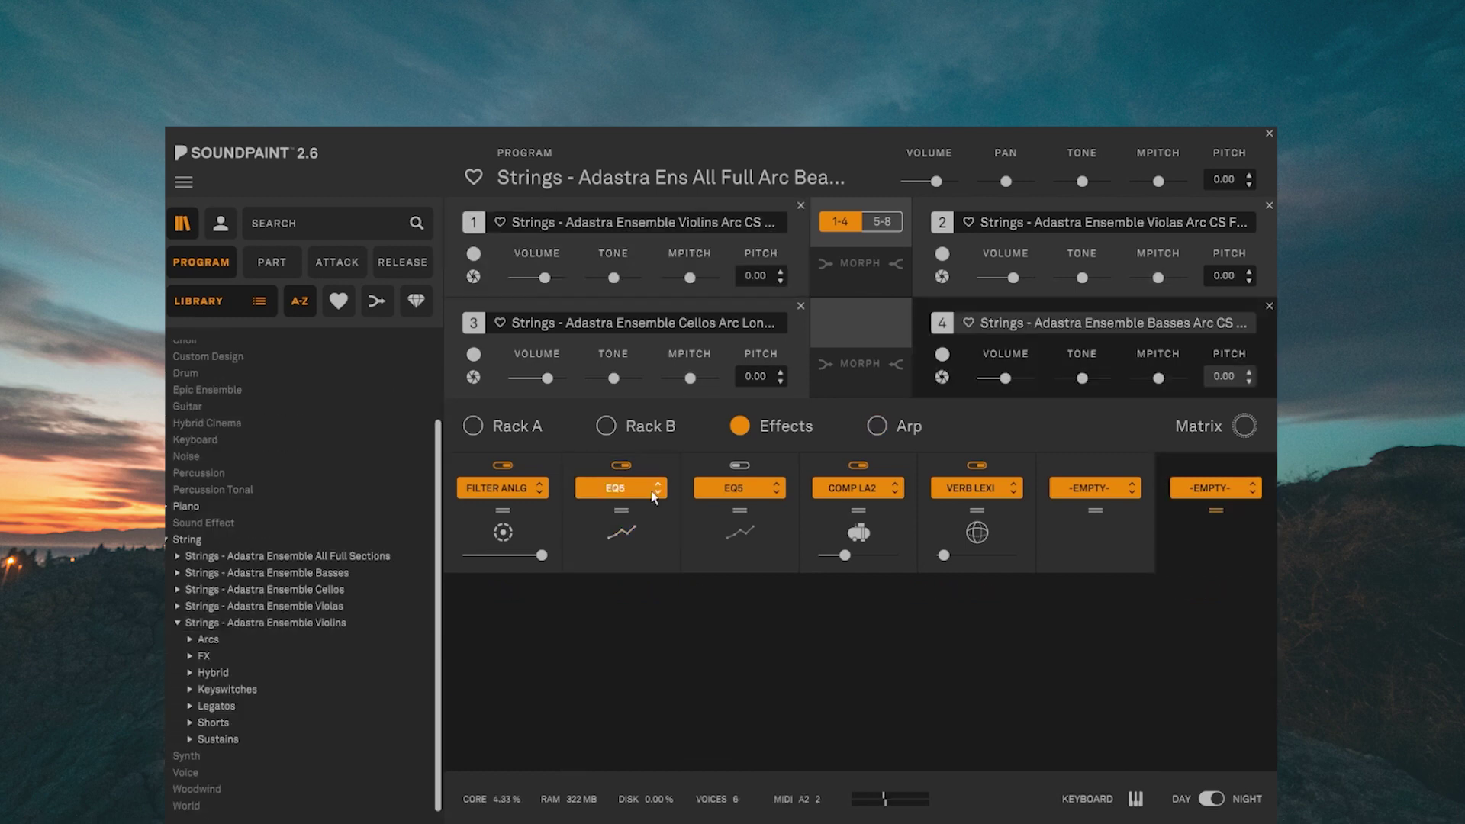
# Load the Arc Far Touch TF program from the Adastra Ensemble All Full Sections Arcs folder, with Rack A shown
pyautogui.click(178, 557)
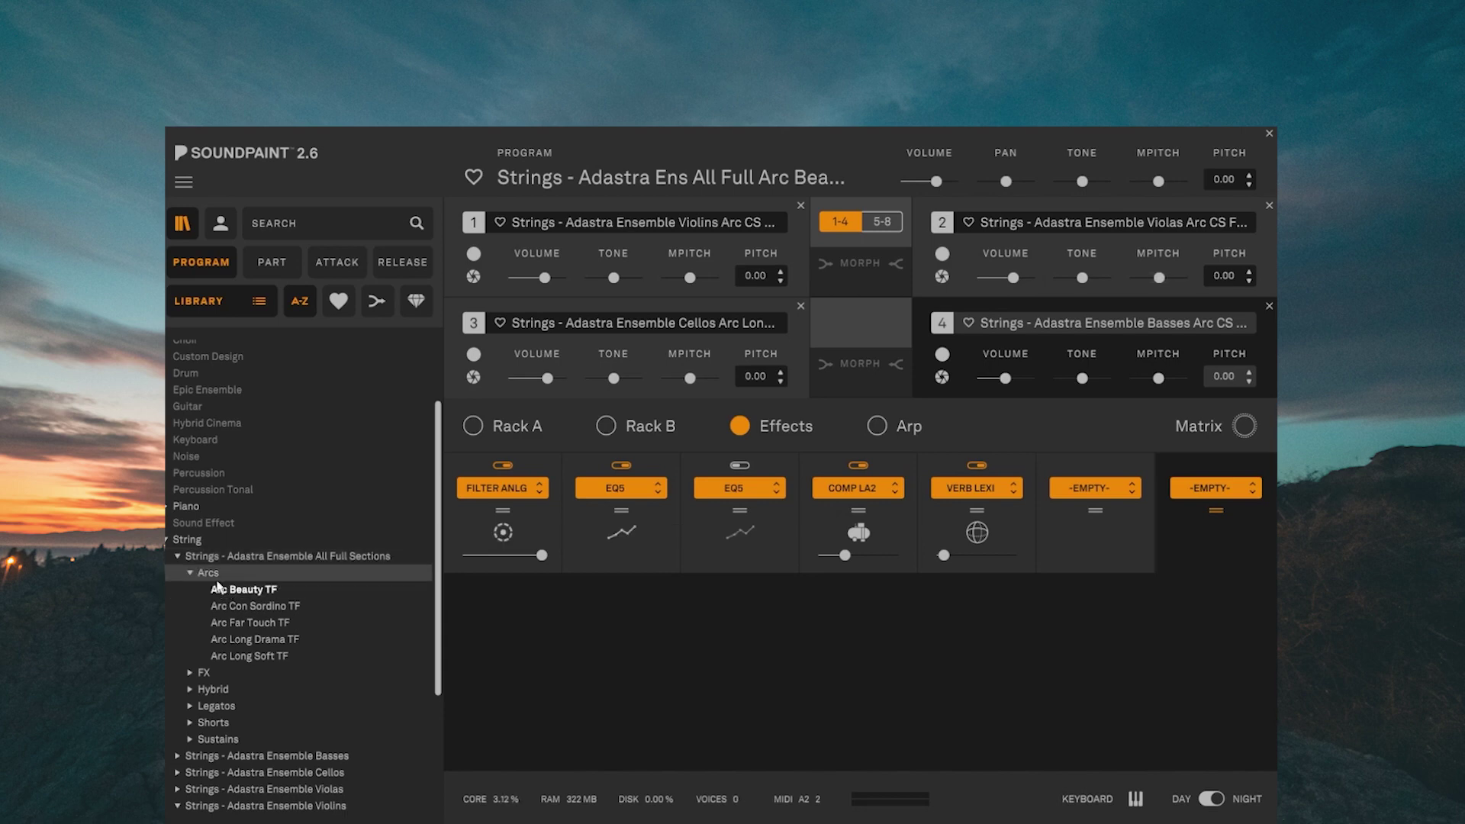
pyautogui.click(517, 427)
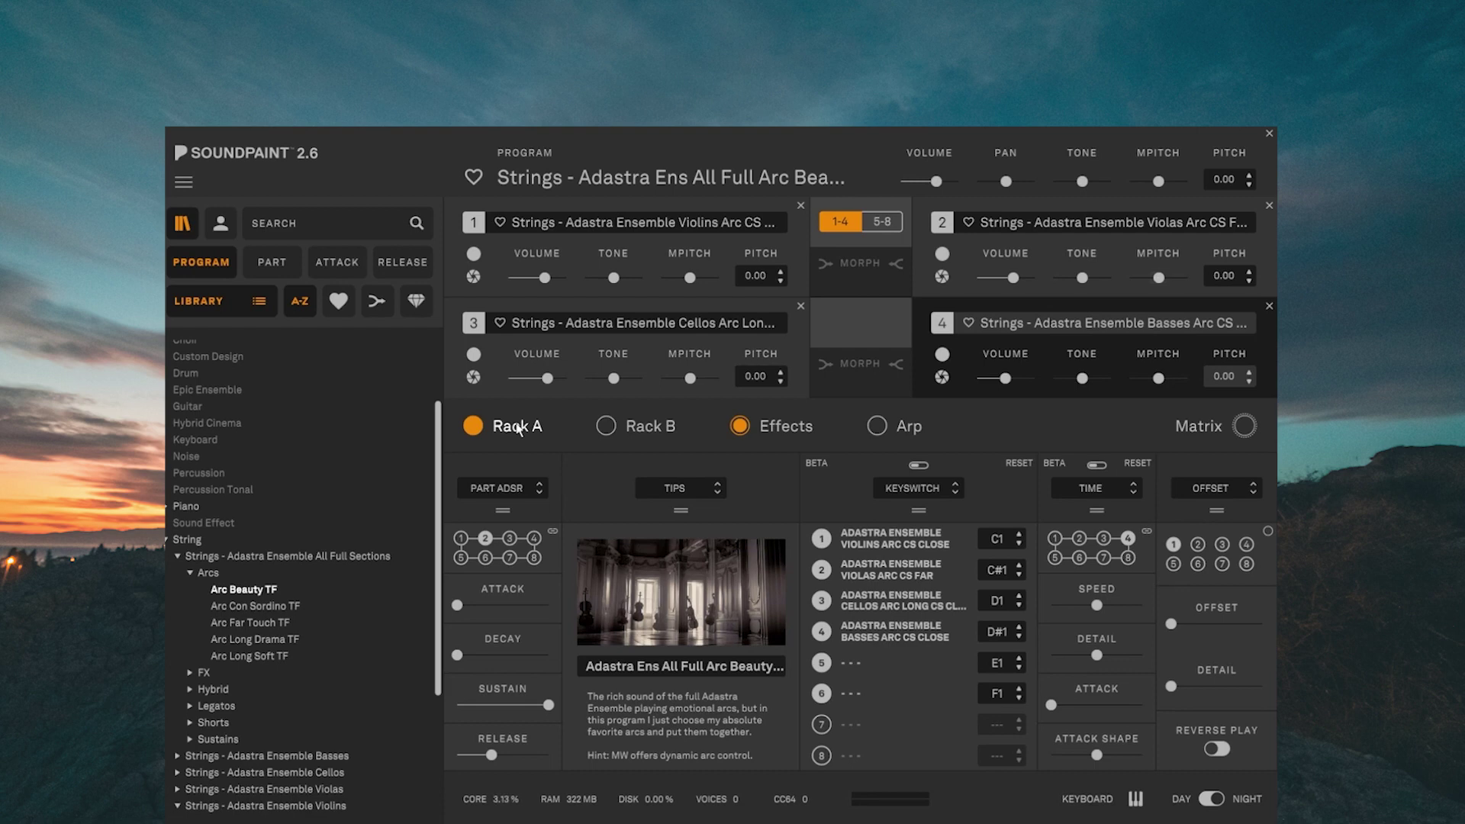
pyautogui.click(254, 627)
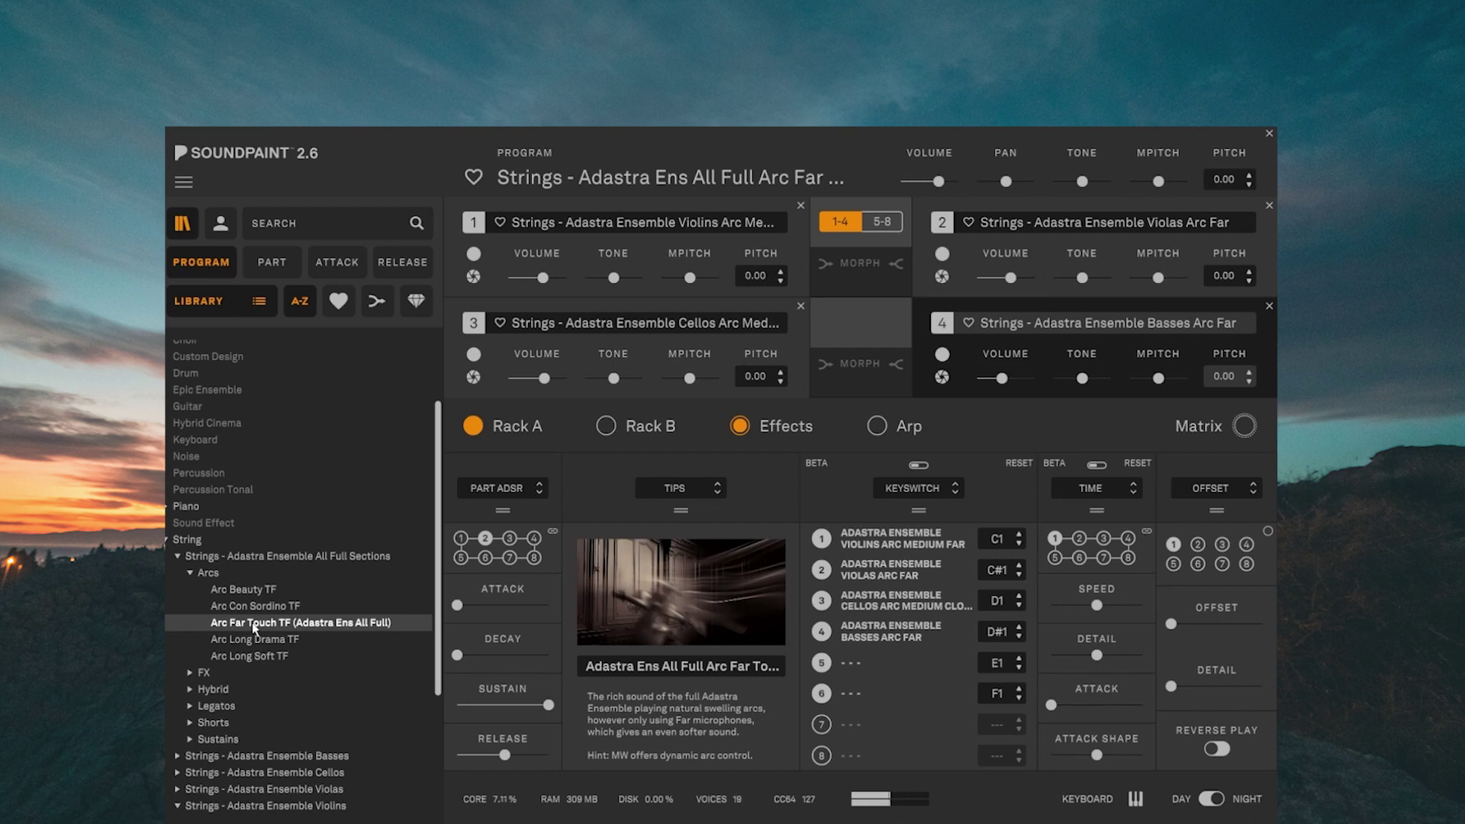
# Load the FX Doppler TF program from the Adastra Ensemble All Full Sections FX folder
pyautogui.click(201, 673)
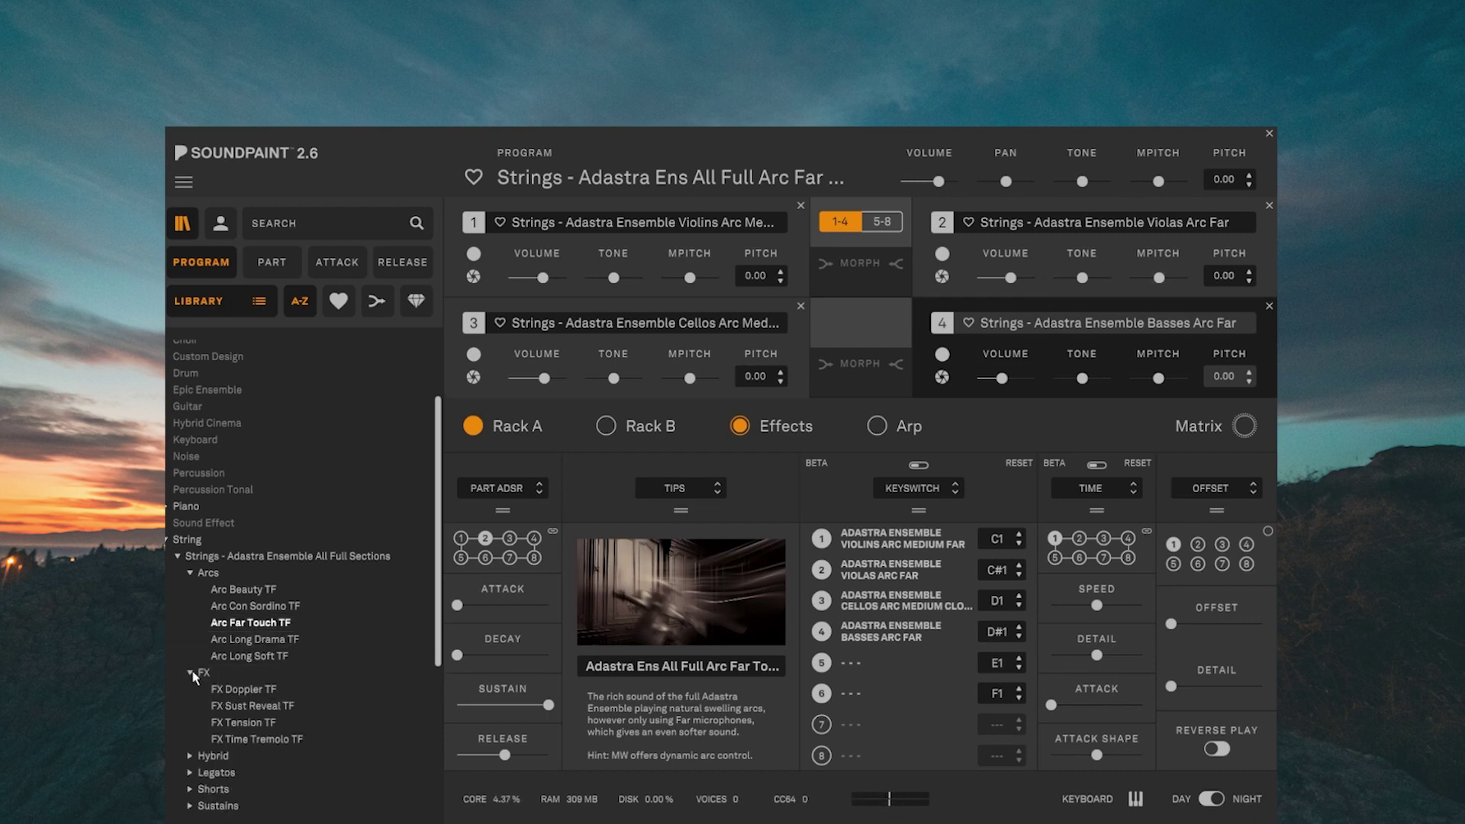
pyautogui.click(235, 691)
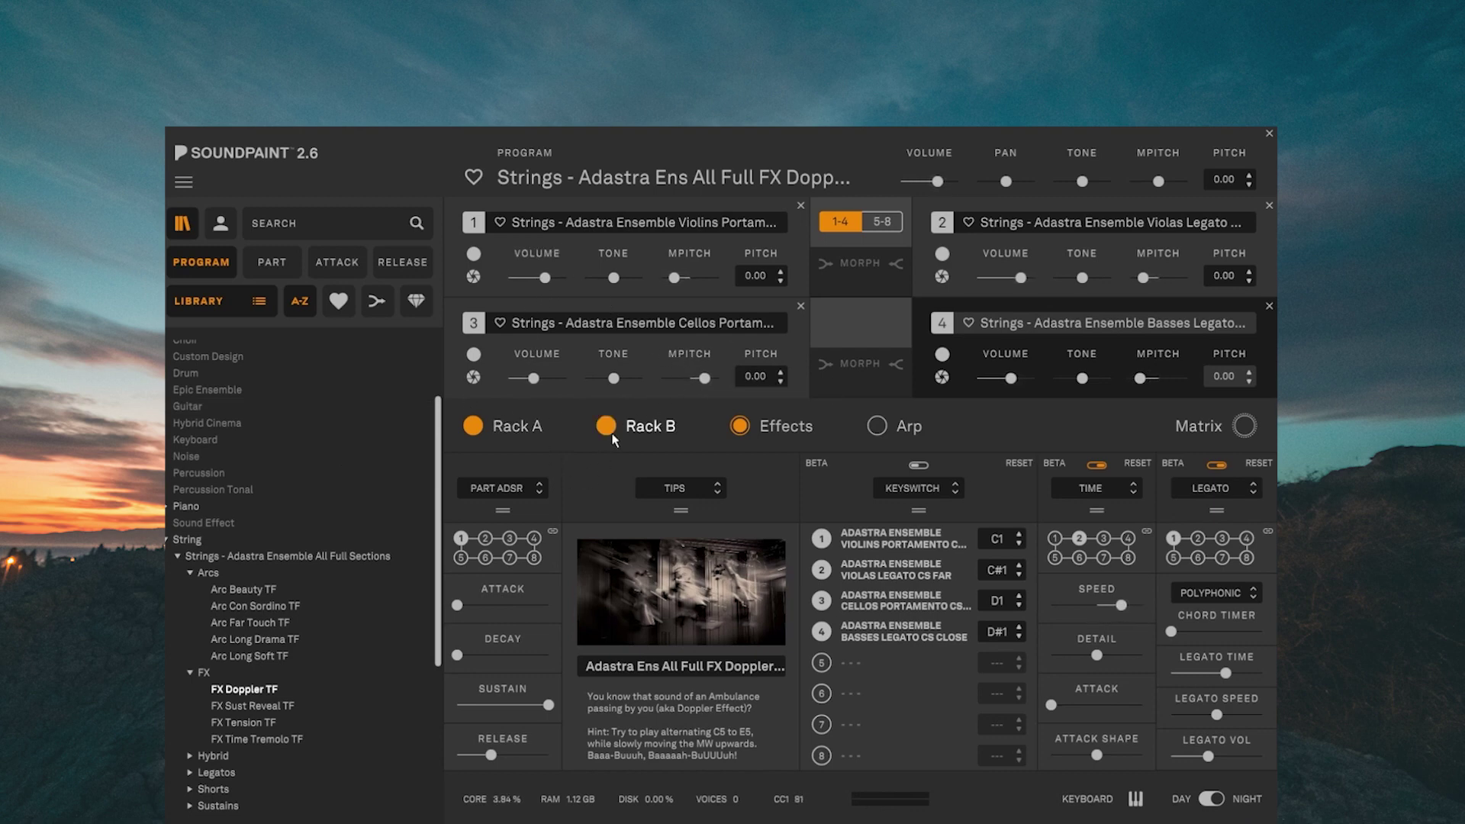
# Inspect the automation options for the cellos part's MPitch control without changing them, keeping Rack A shown
pyautogui.rightClick(701, 378)
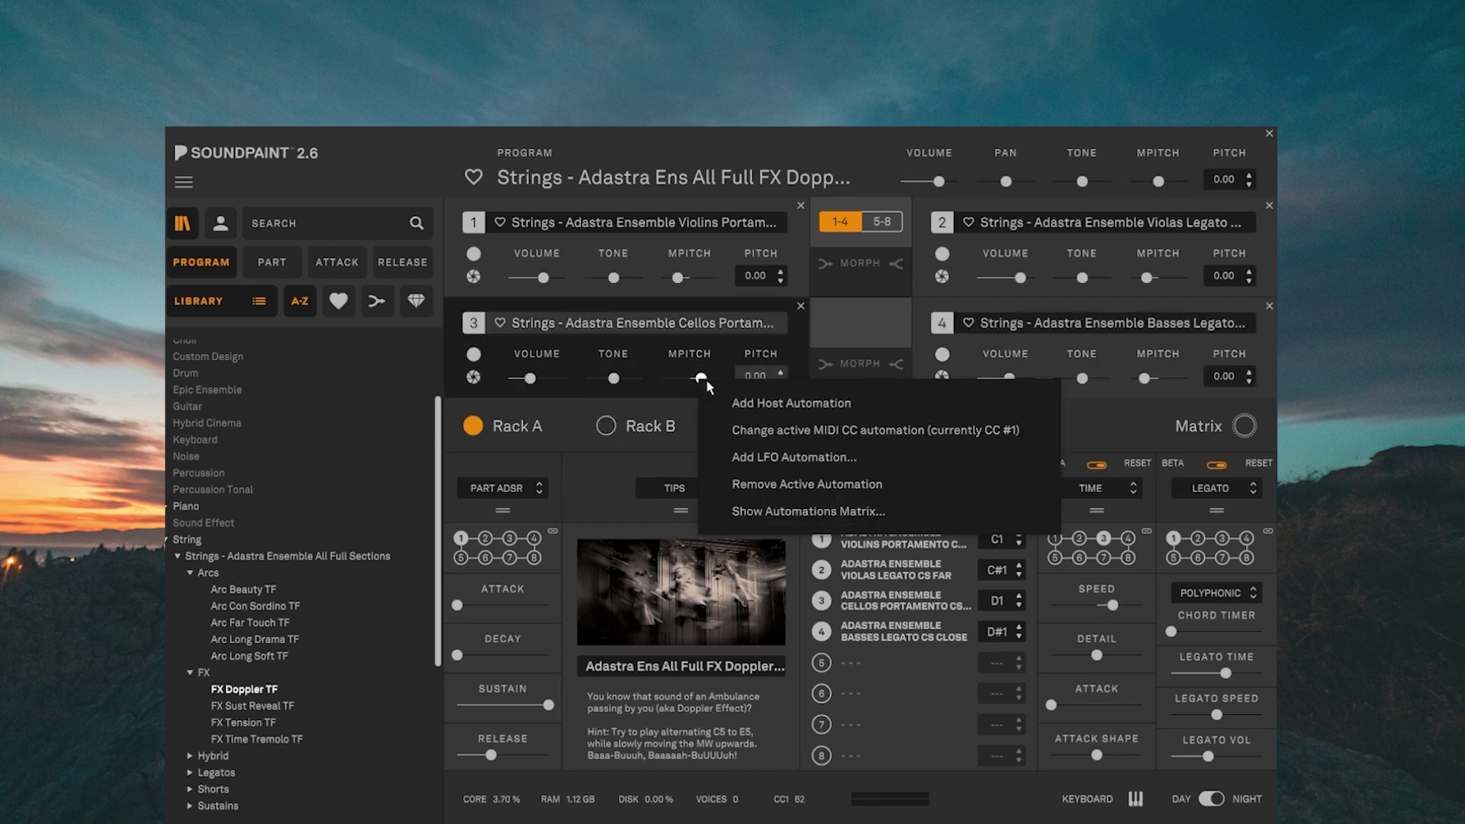
pyautogui.click(660, 416)
pyautogui.click(472, 426)
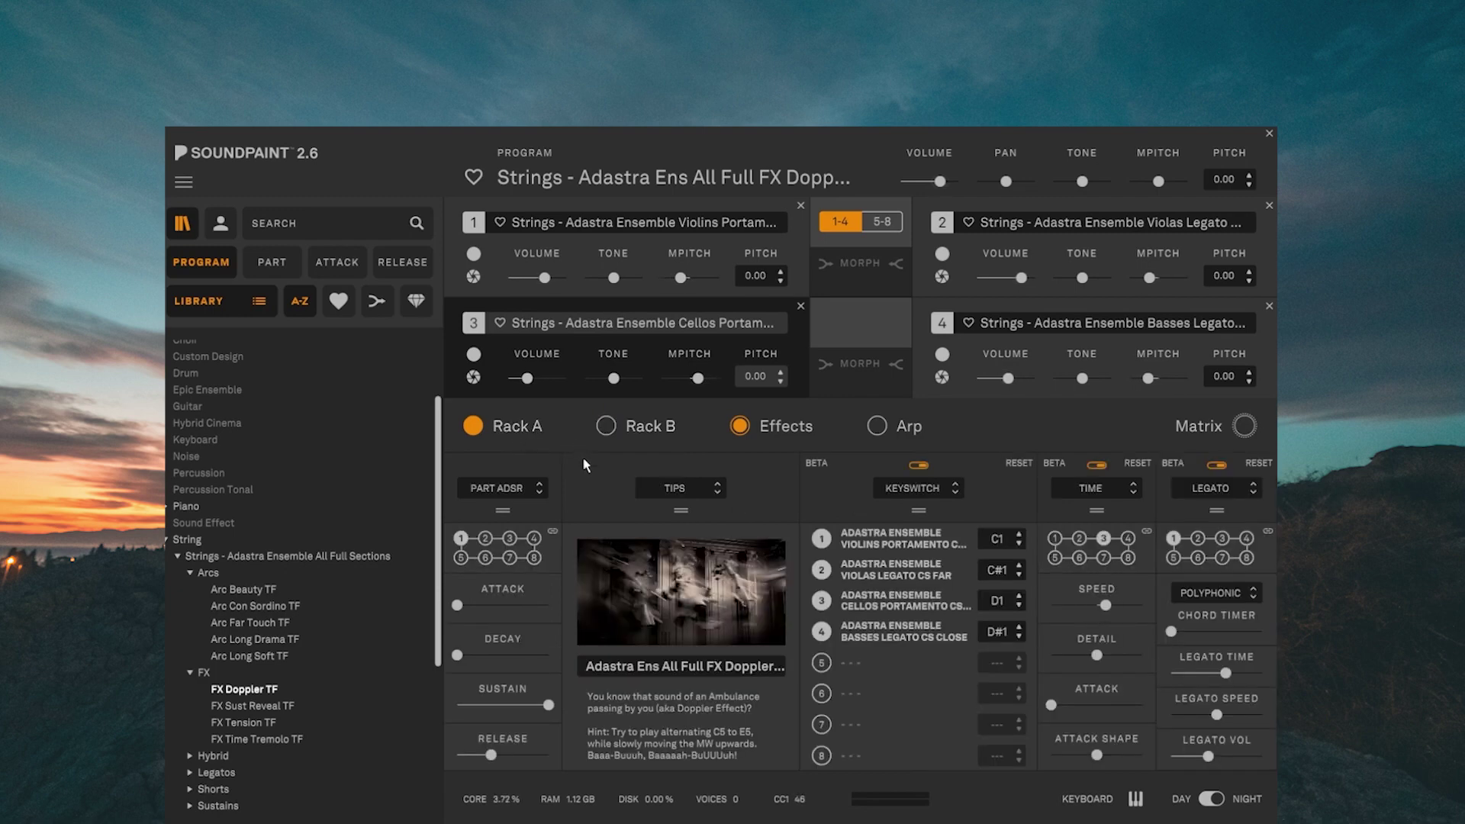
# Audition the full-ensemble FX Sust Reveal TF and FX Tension TF programs, loading them in that order
pyautogui.click(269, 708)
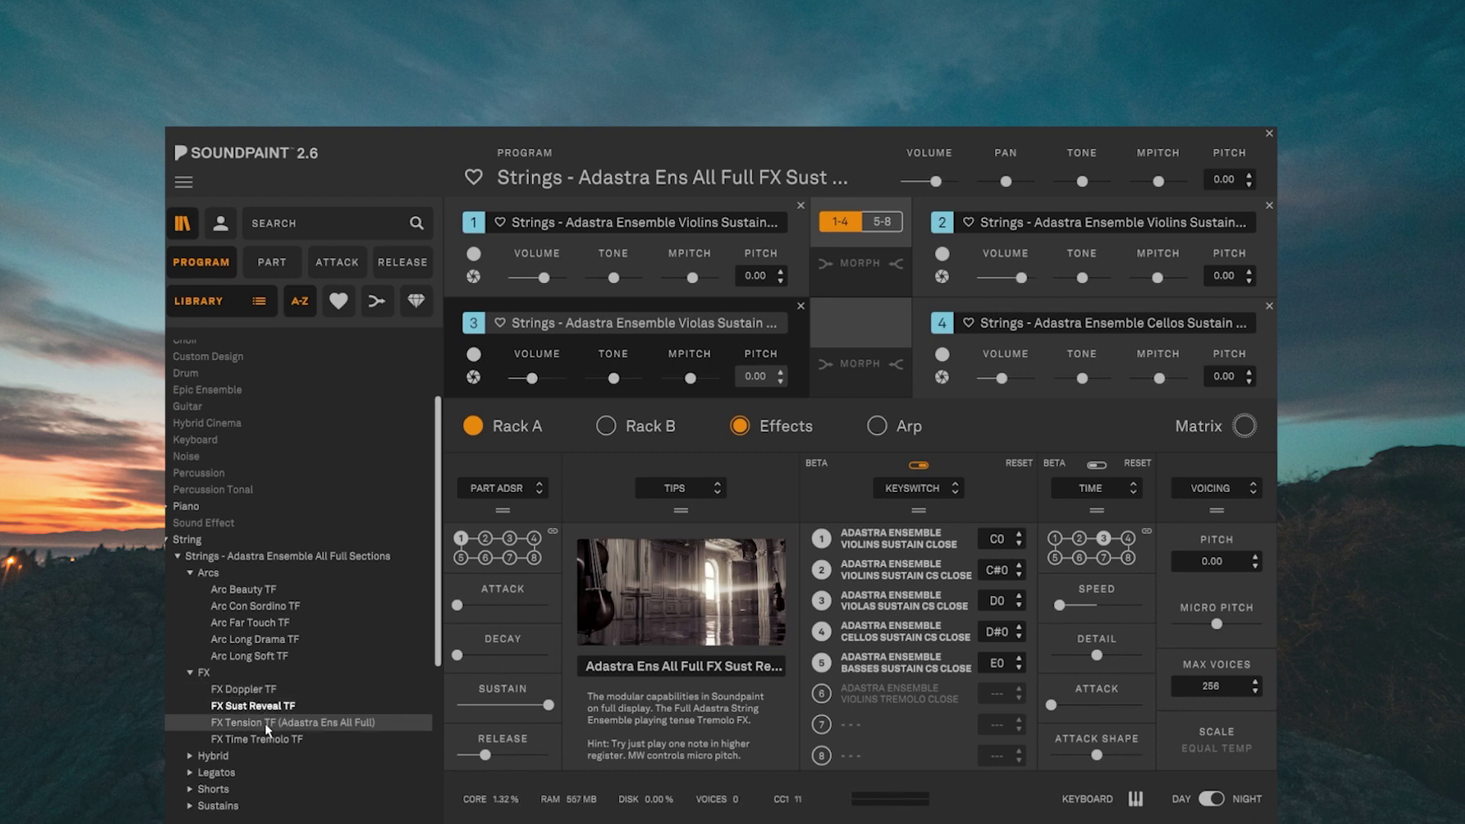
pyautogui.click(264, 724)
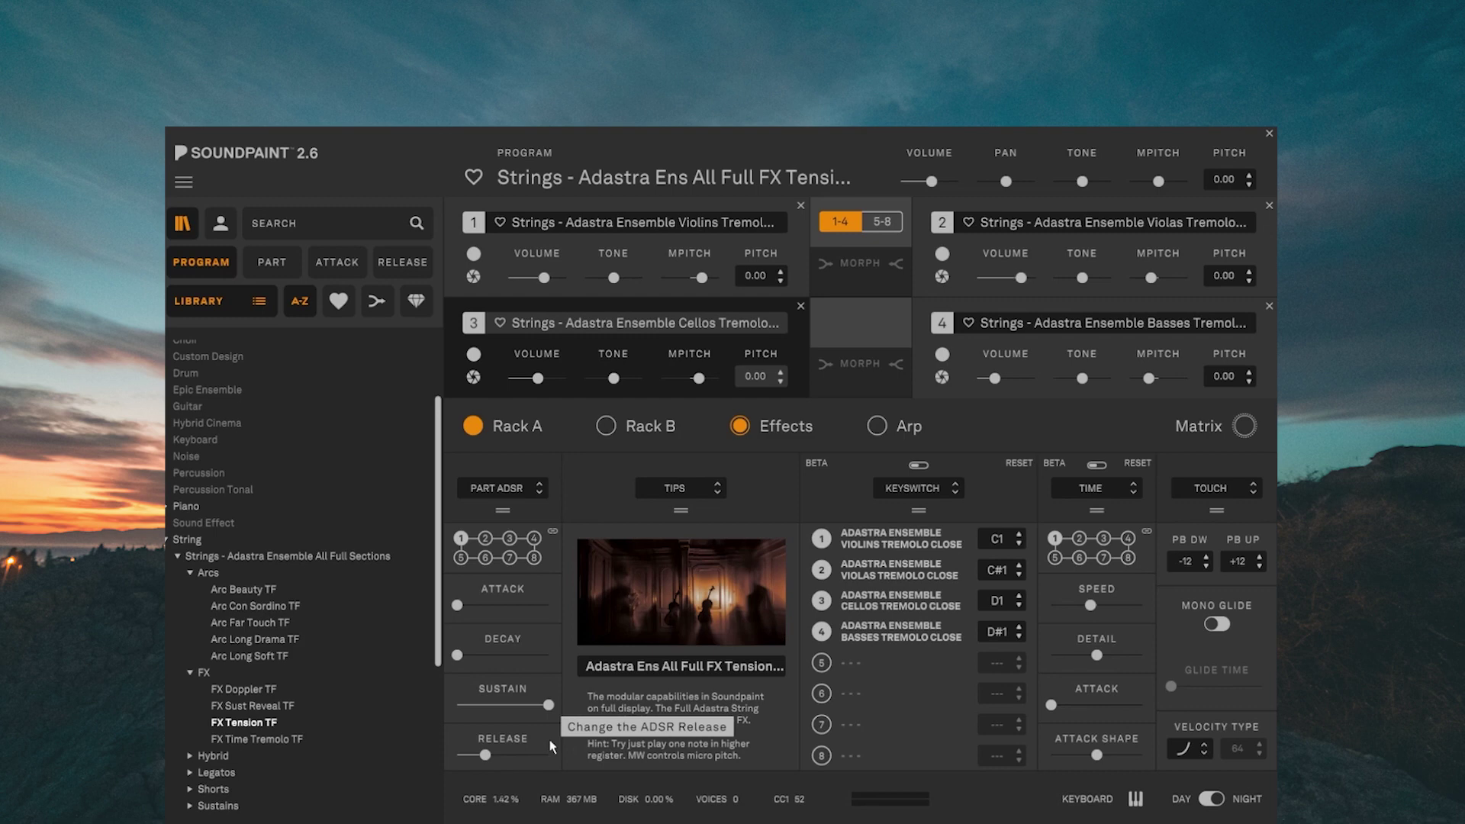
# Audition HYB Pizzicato Brush TF and HYB Star Shower TF from the full-section Hybrid folder, loading them in that order
pyautogui.moveTo(440, 580); pyautogui.dragTo(443, 641)
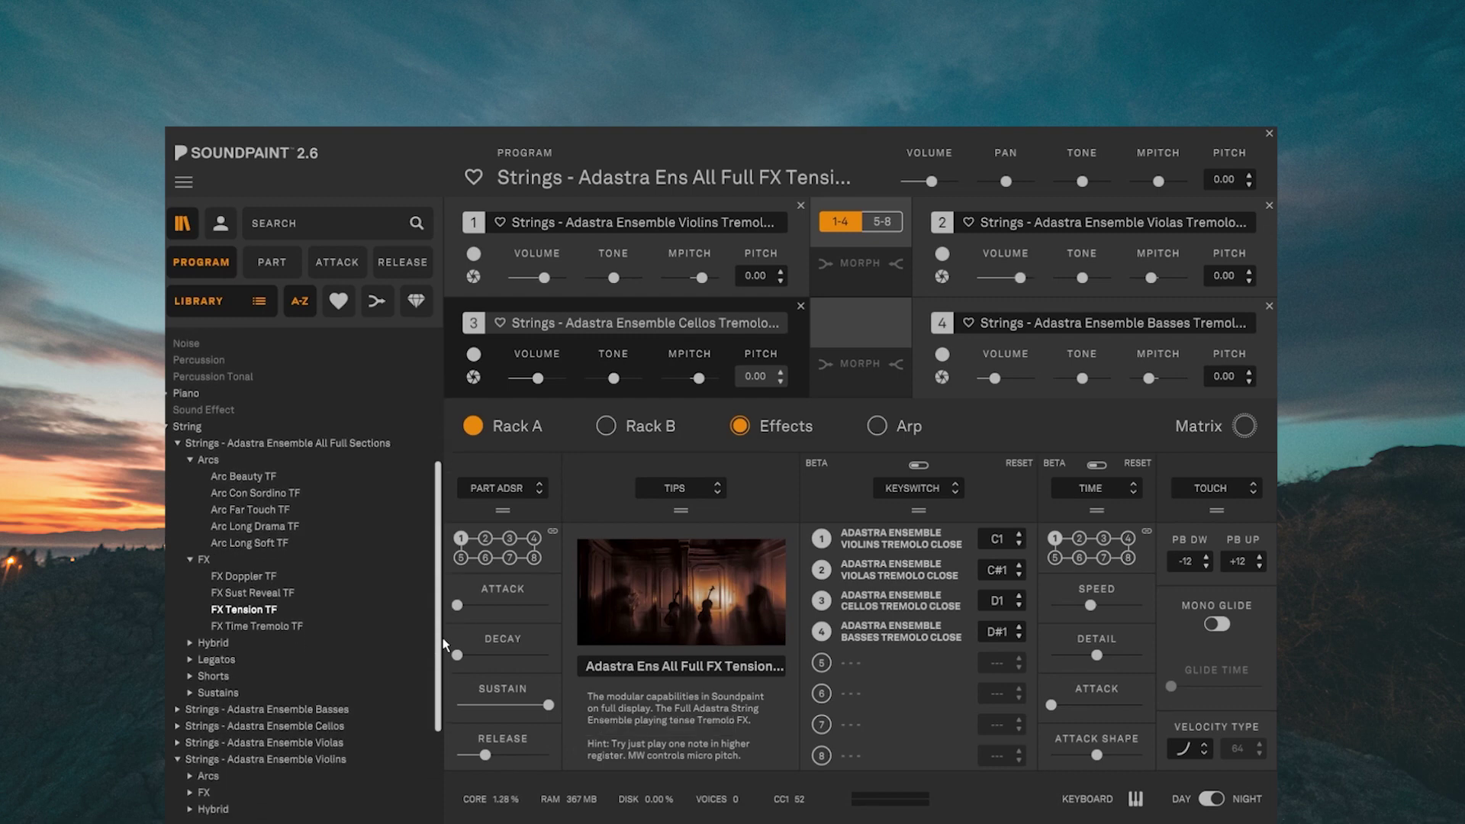
pyautogui.click(190, 639)
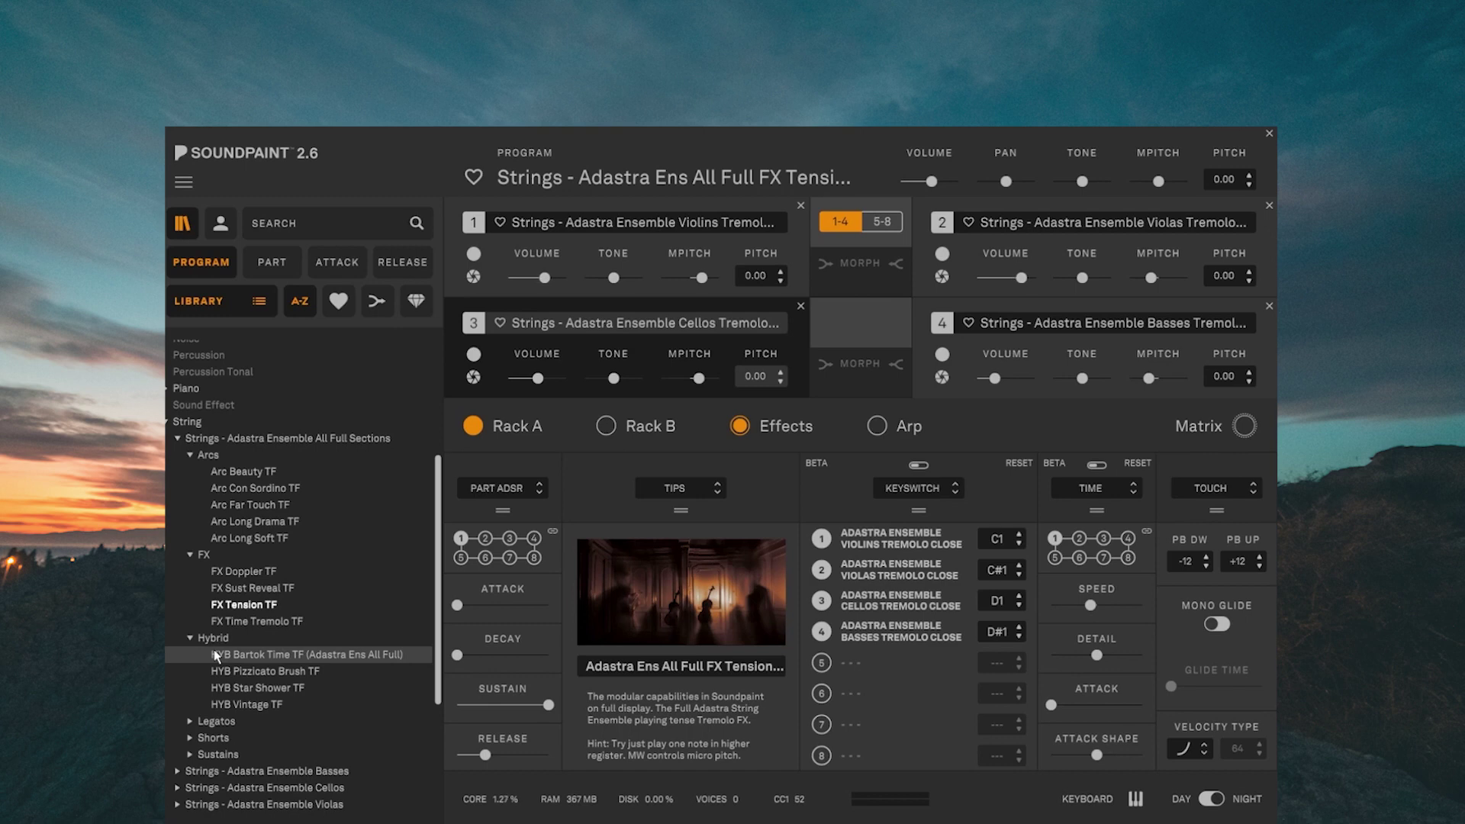
pyautogui.click(273, 675)
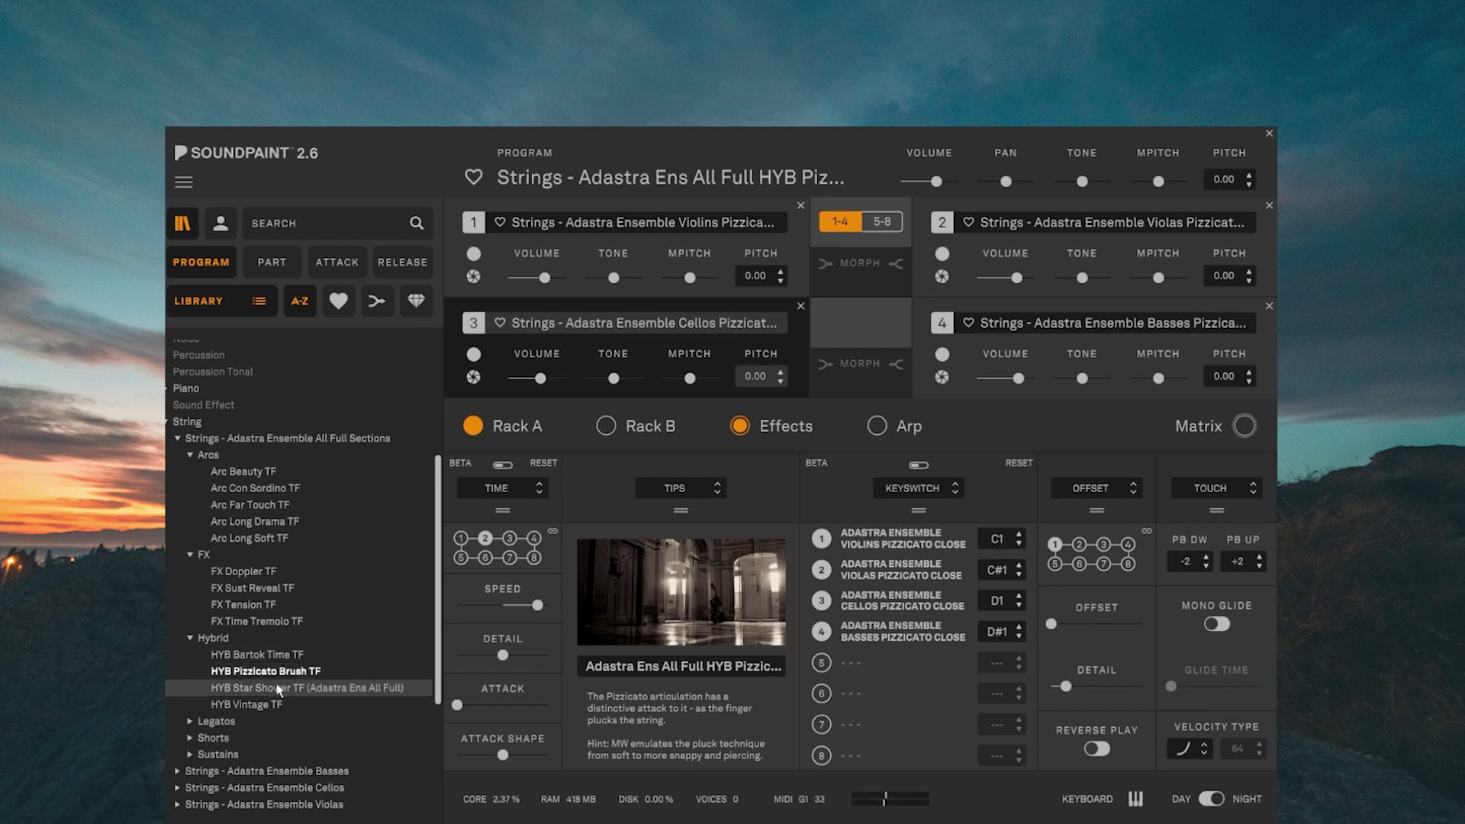
pyautogui.click(278, 689)
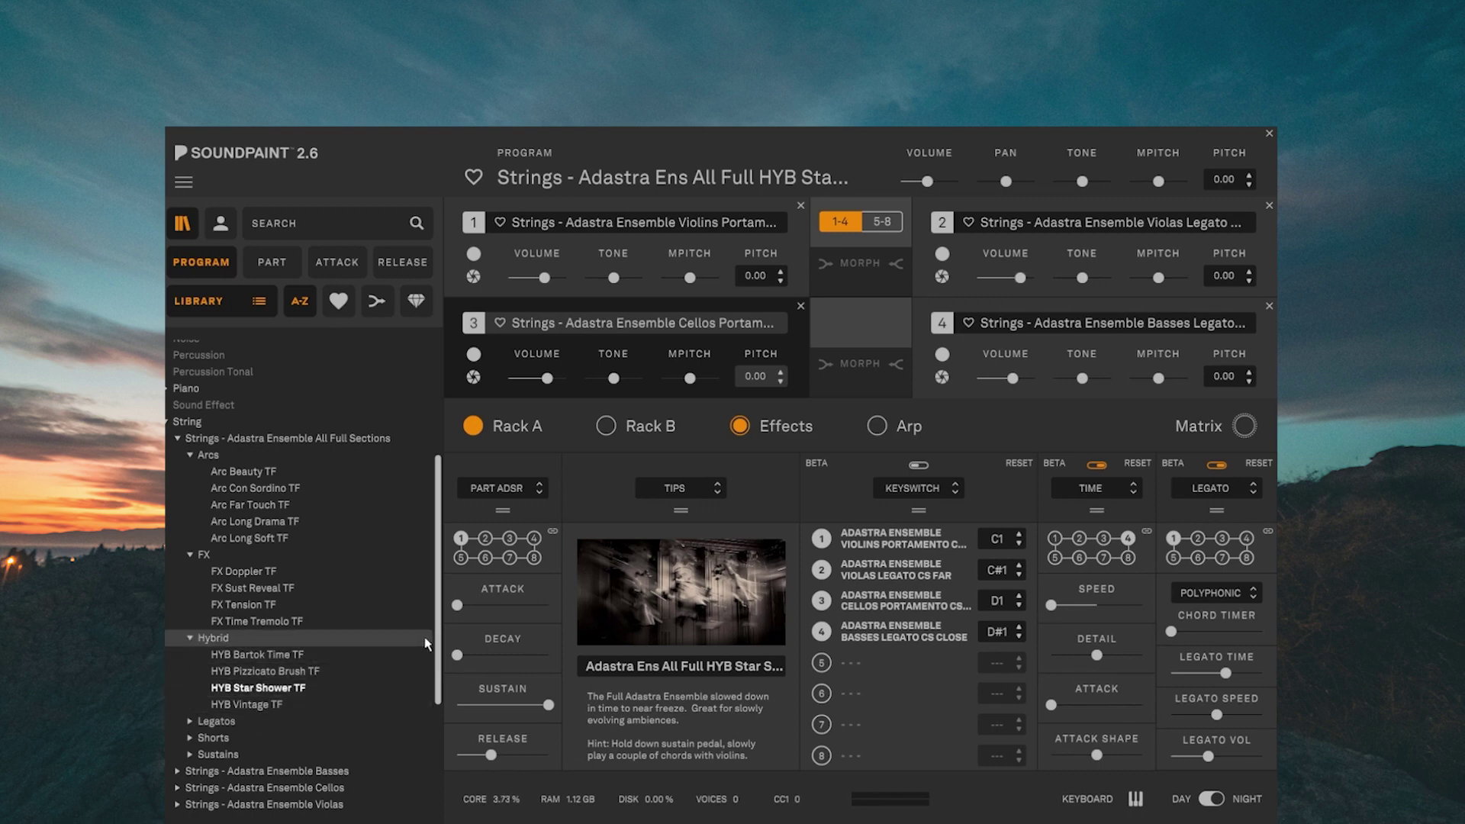
# Collapse the Adastra Ensemble All Full Sections library and expand the Legatos folder of Adastra Ensemble Cellos
pyautogui.scroll(-4, 441, 638)
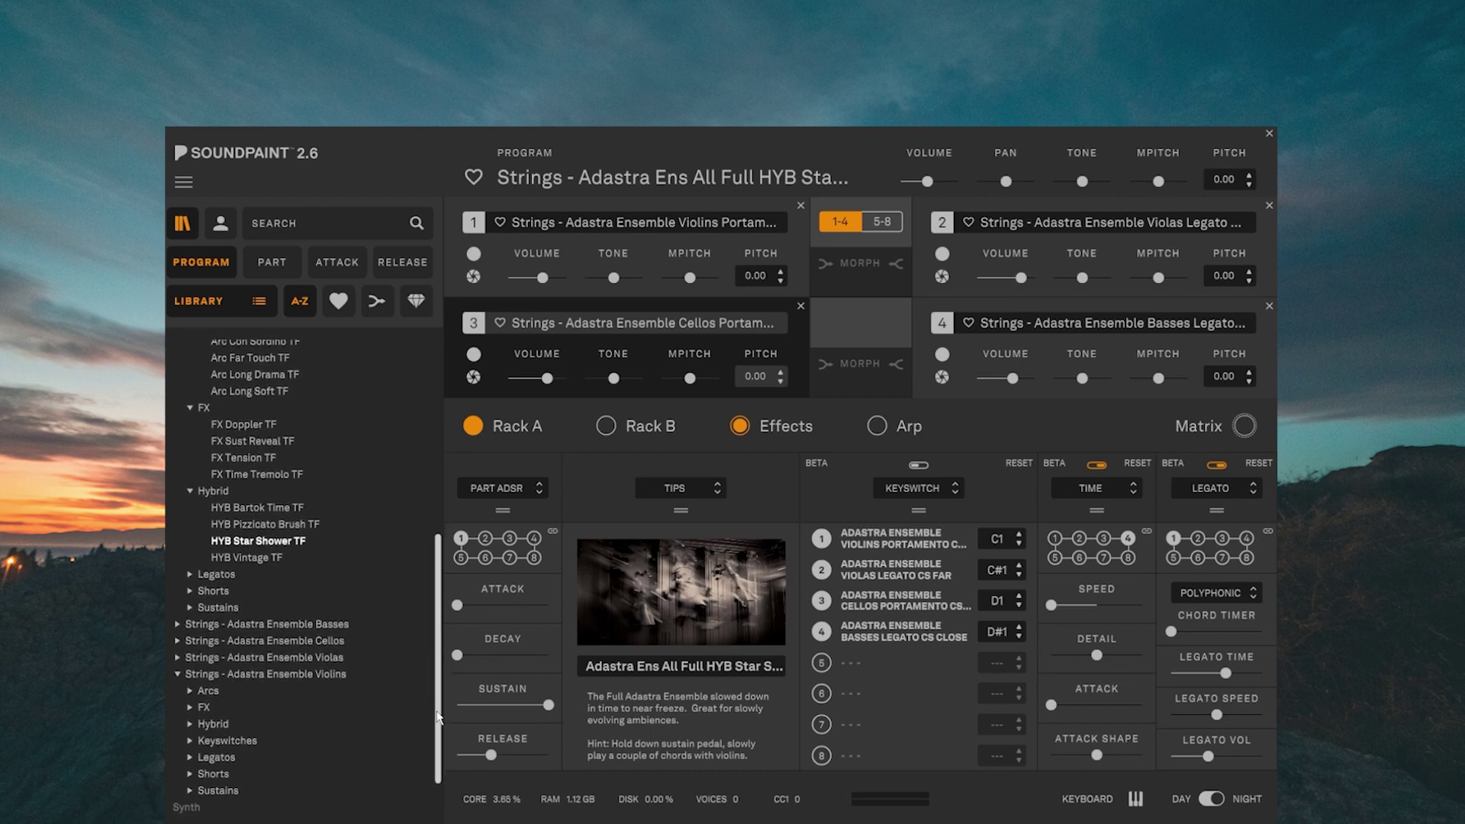
pyautogui.scroll(3, 393, 534)
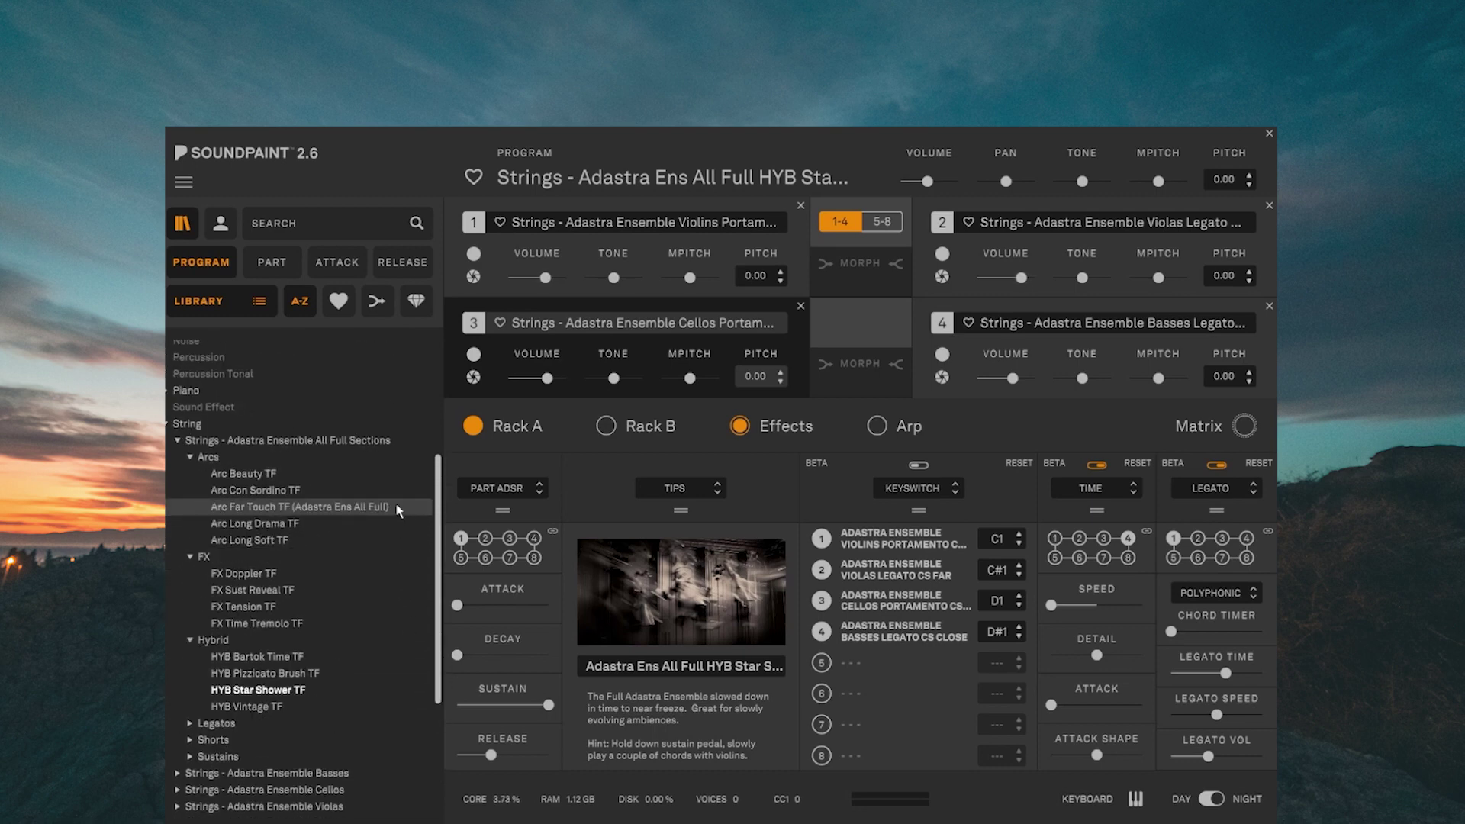
pyautogui.click(271, 443)
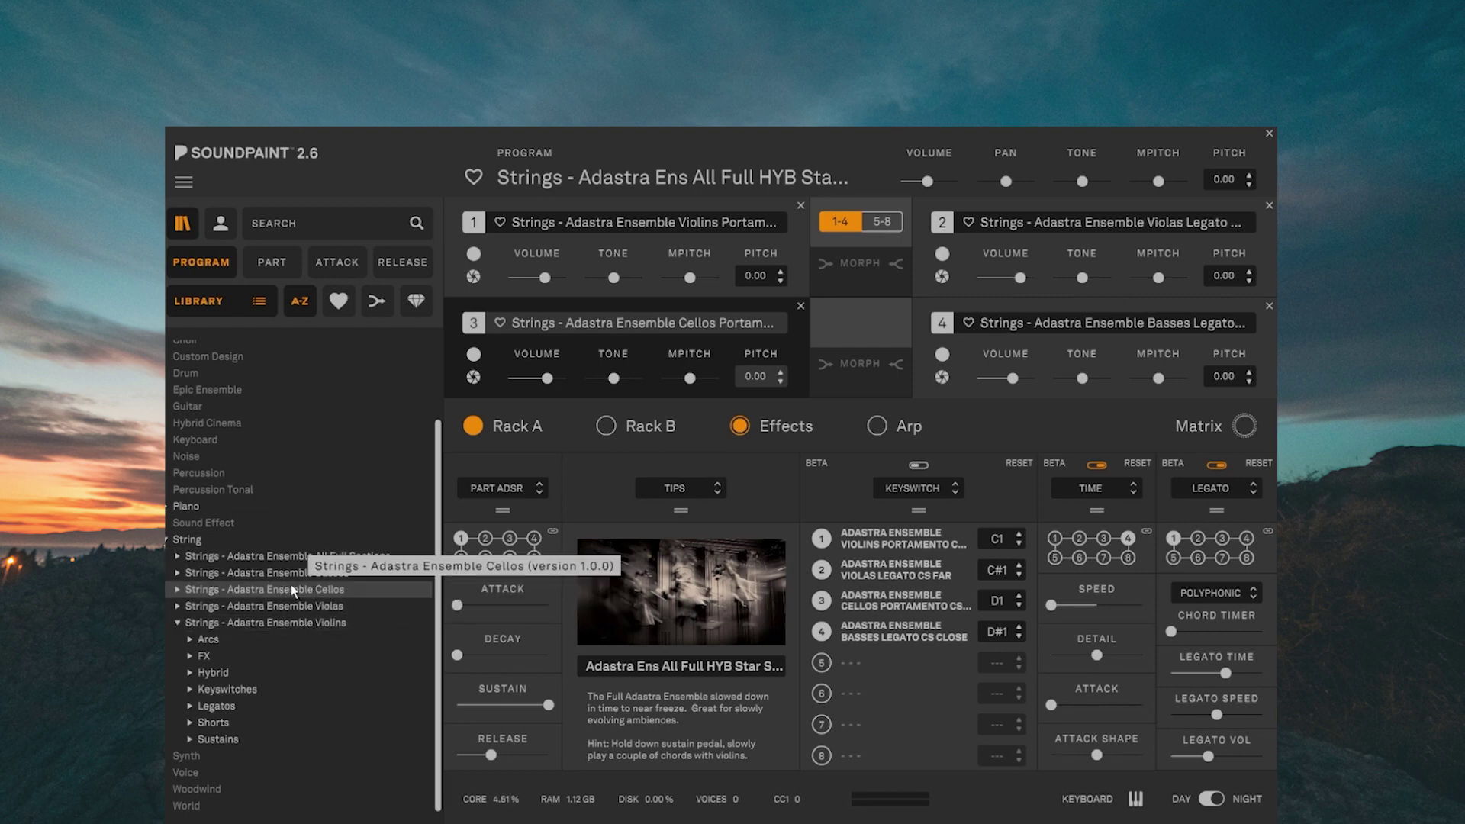
pyautogui.click(273, 591)
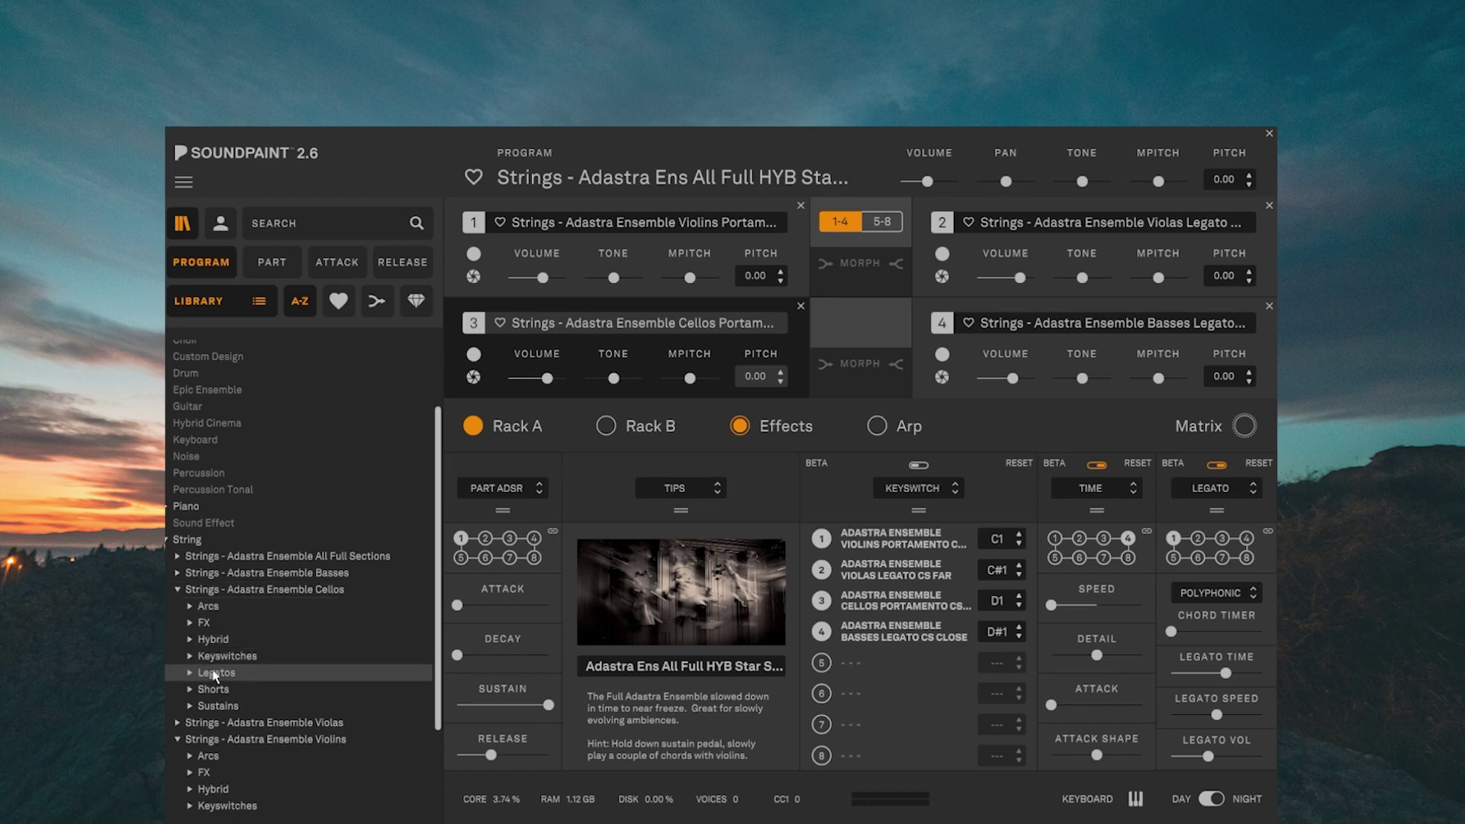
pyautogui.click(191, 675)
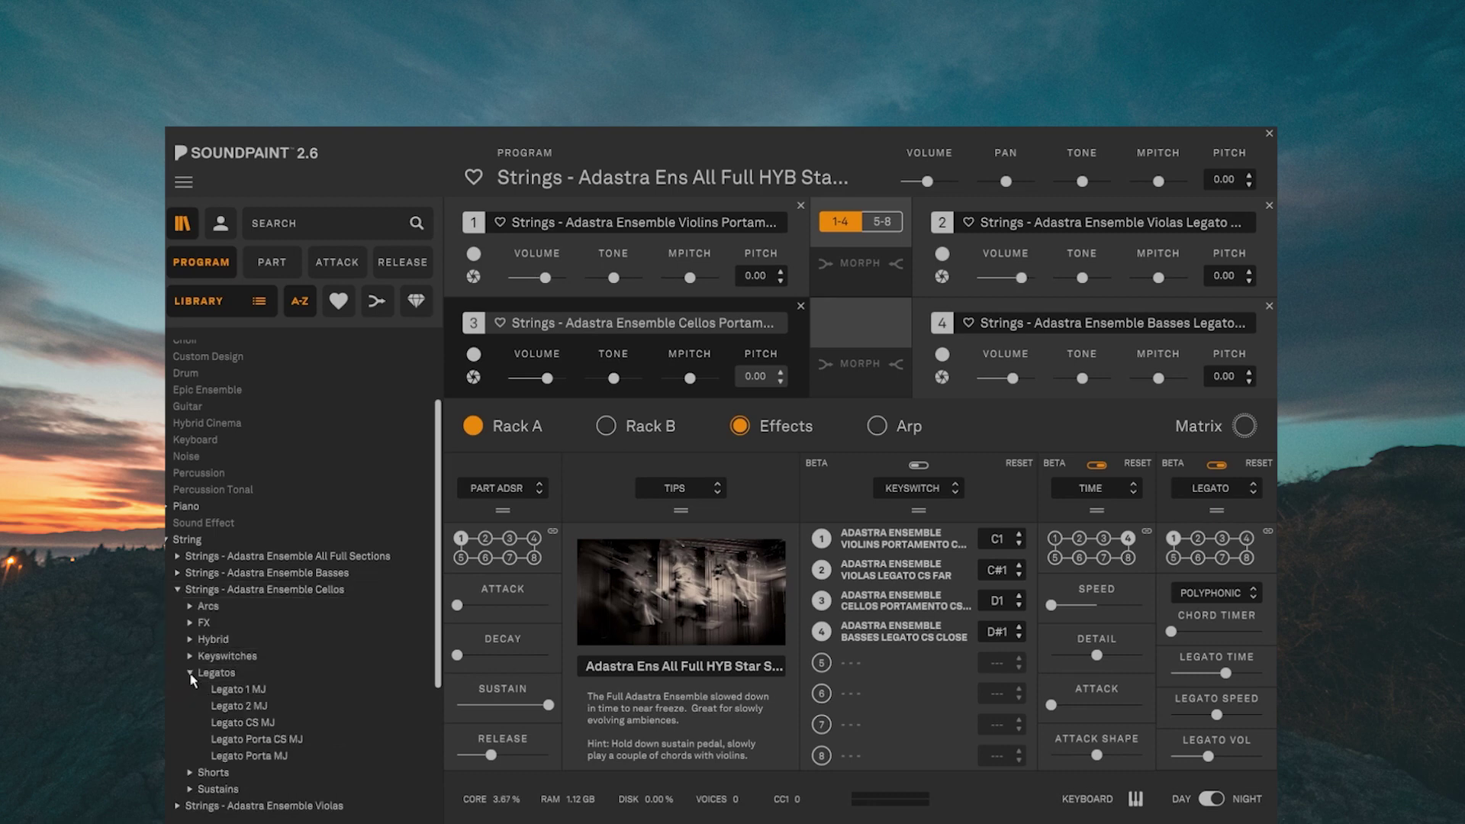
# Audition the cellos programs Legato 1 MJ, Legato 2 MJ, Legato CS MJ and Legato Porta MJ, loading them in that order
pyautogui.click(238, 691)
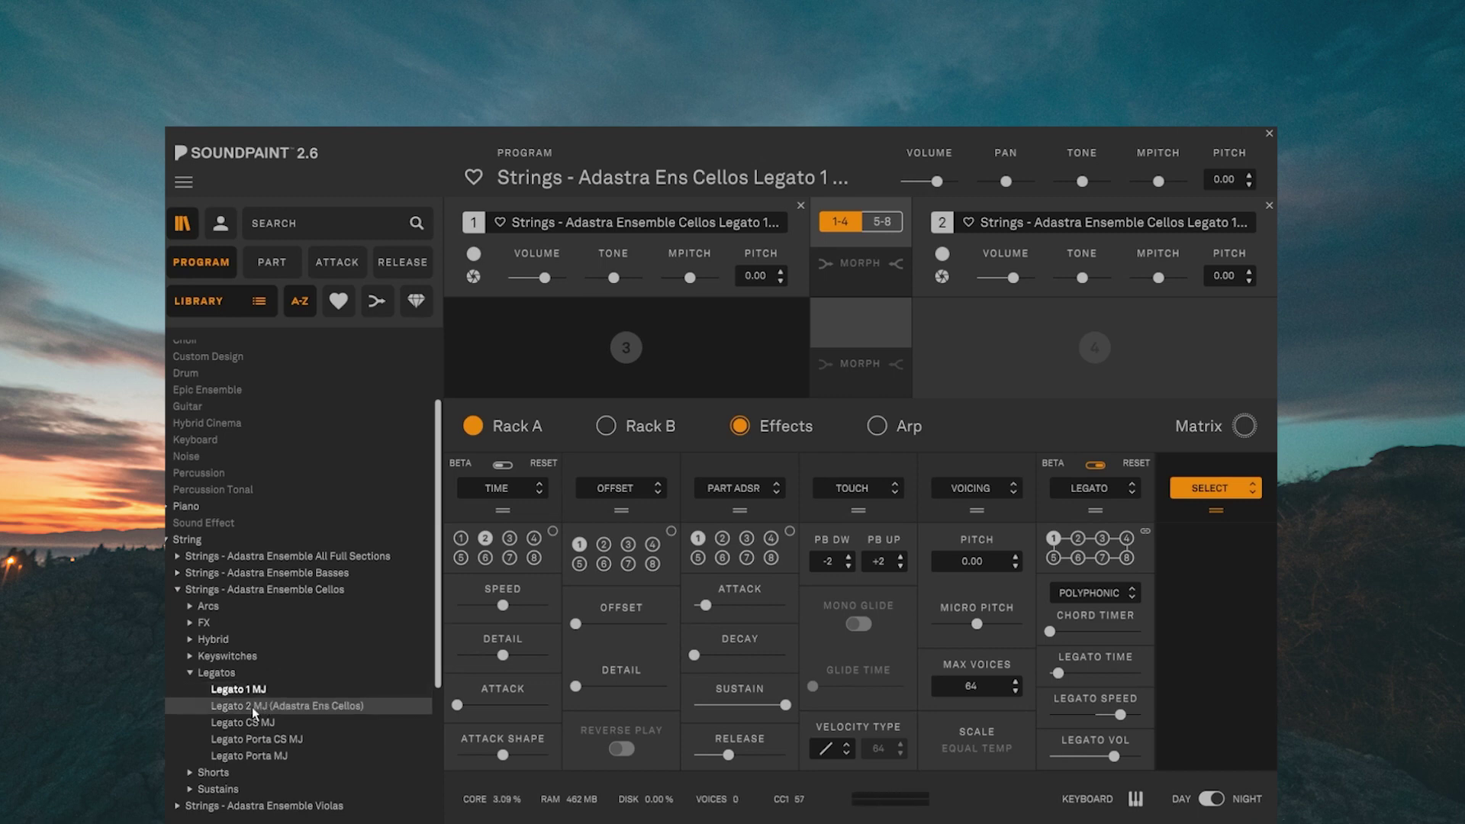
pyautogui.doubleClick(253, 707)
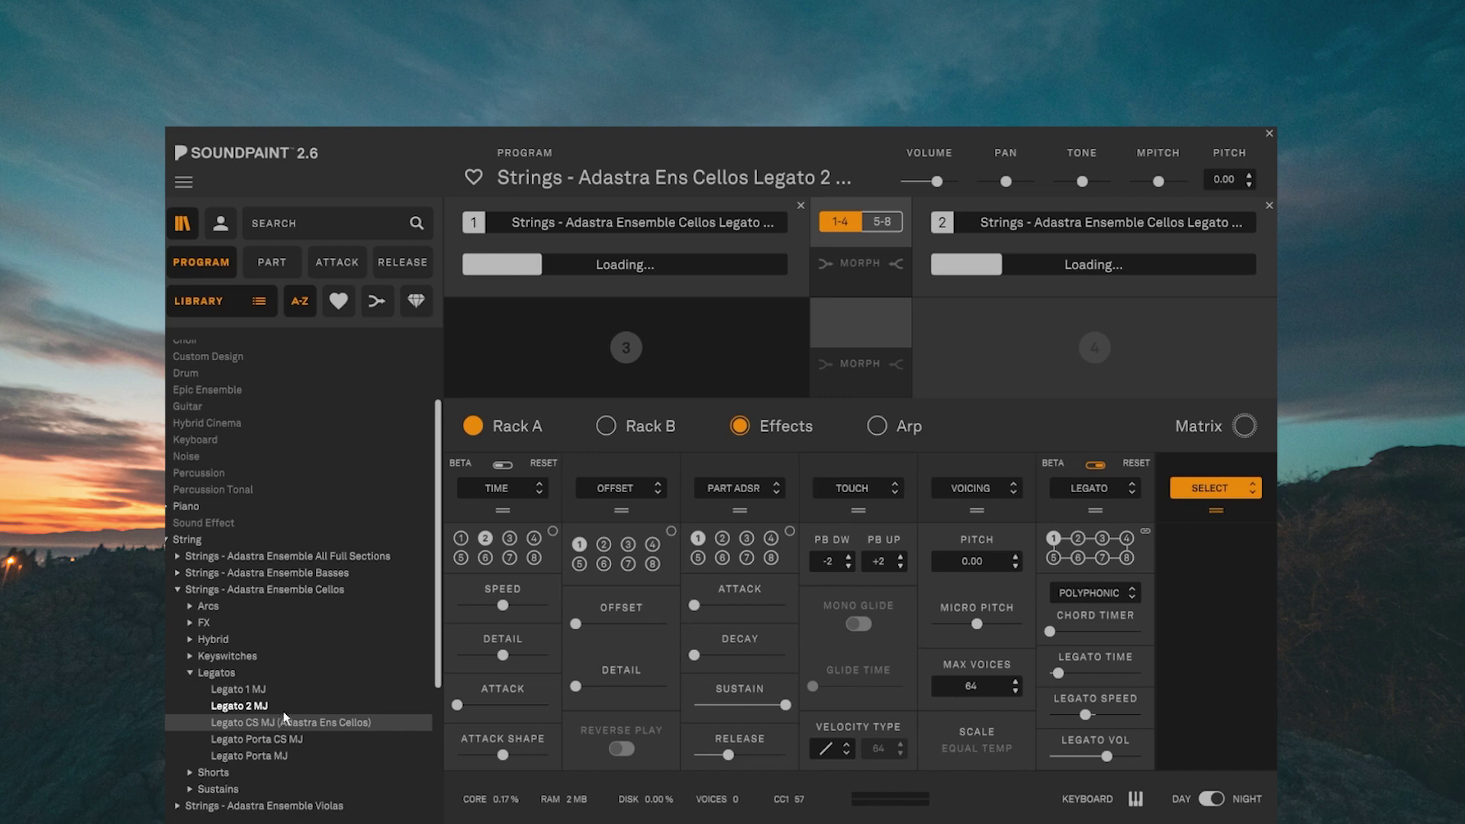
pyautogui.click(264, 724)
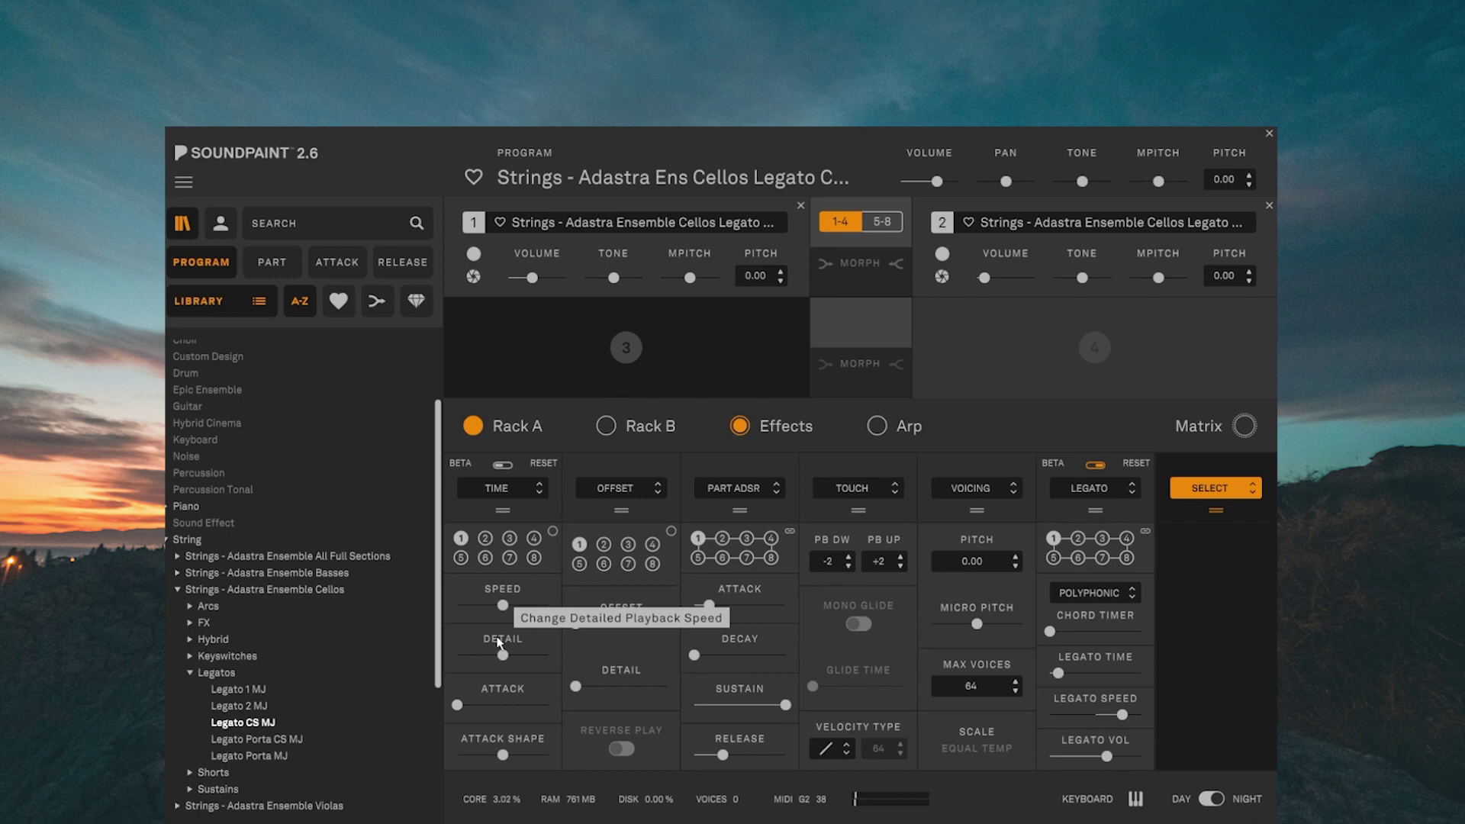
pyautogui.click(276, 757)
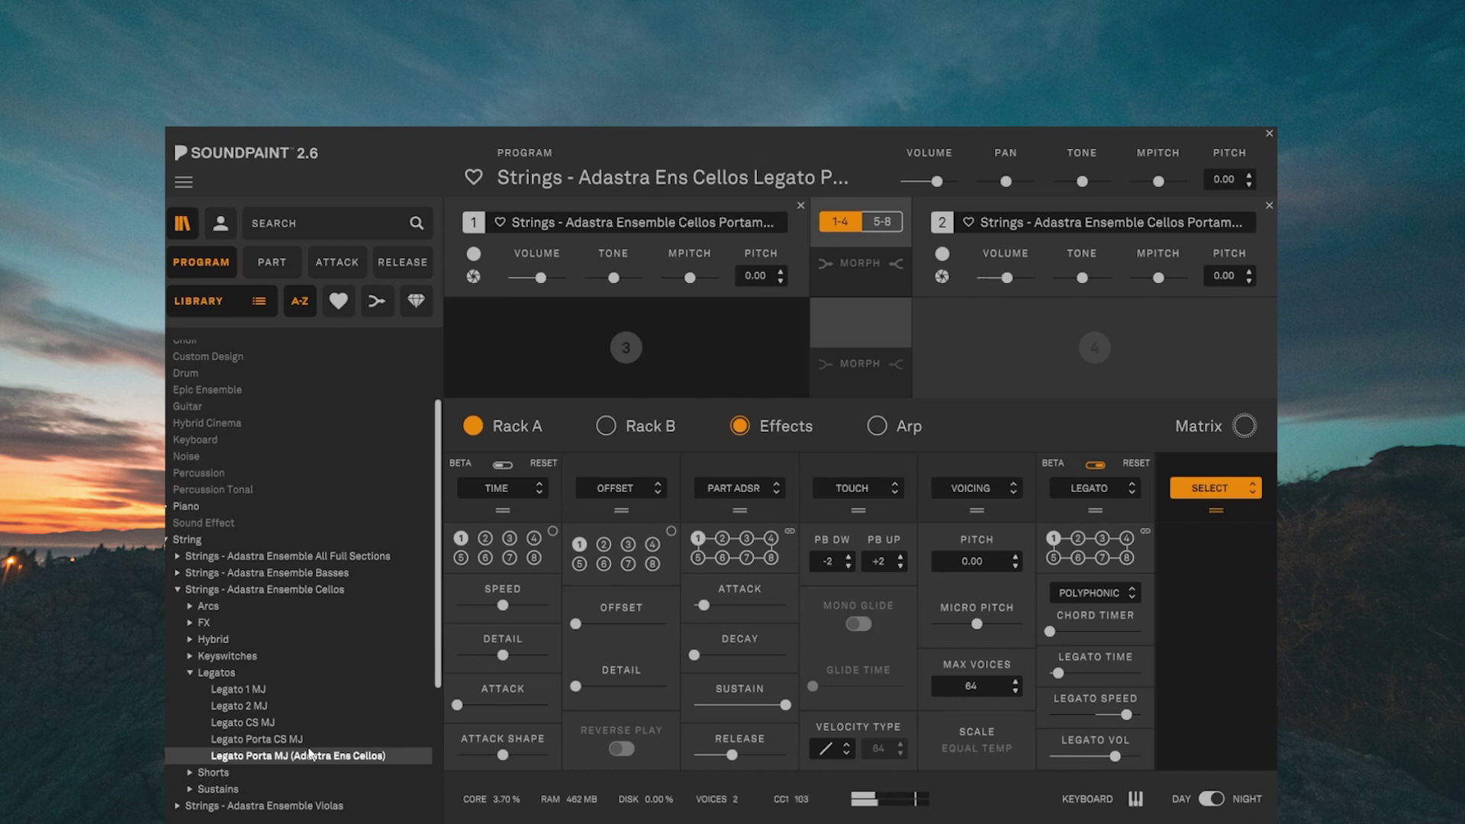
# Audition Sust MJ and Sust NV to Vib 2 TF from the Adastra Ensemble Violins Sustains folder, loading them in that order
pyautogui.scroll(-3, 309, 753)
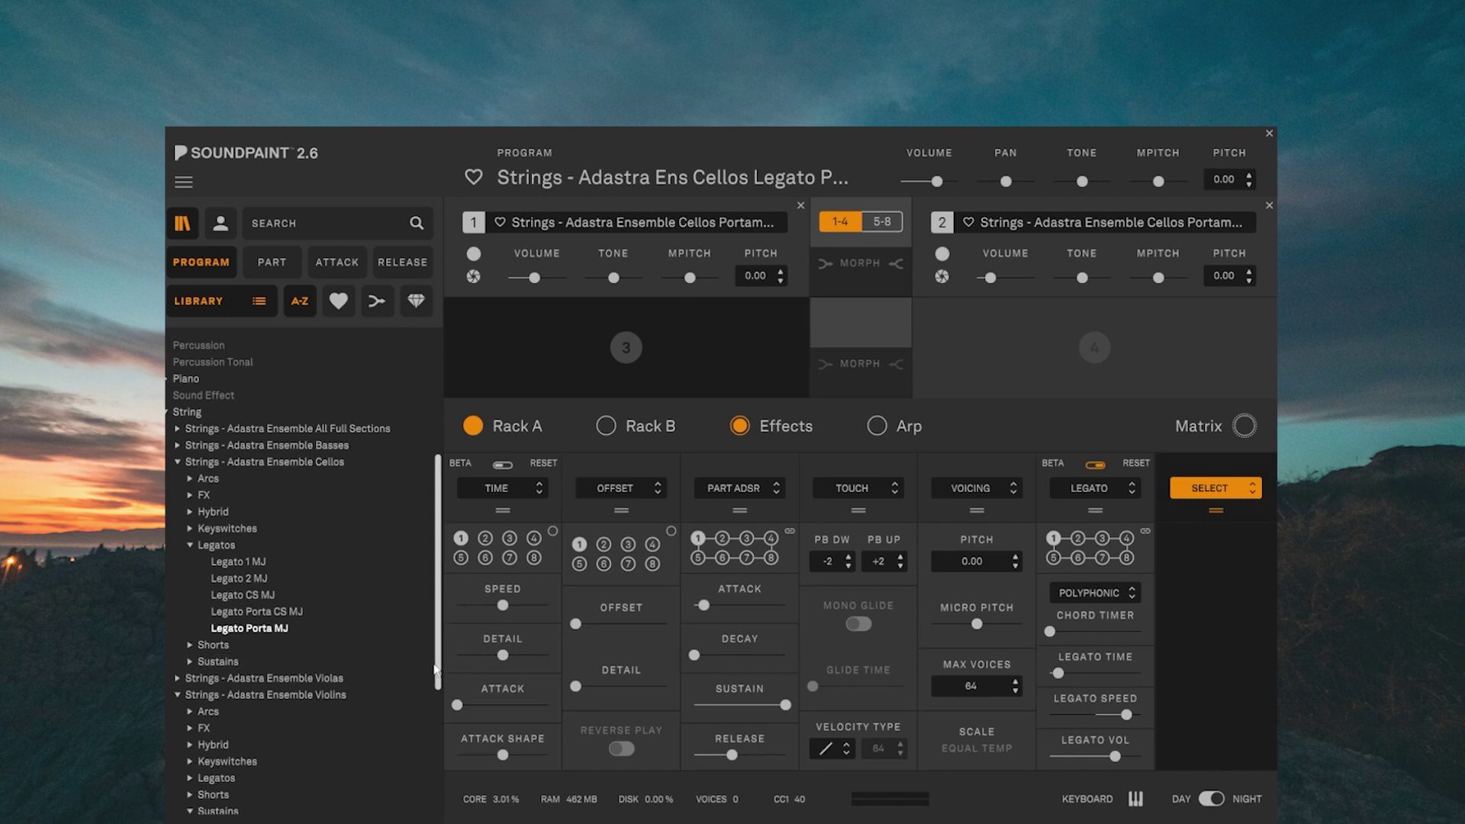
pyautogui.moveTo(441, 669); pyautogui.dragTo(441, 698)
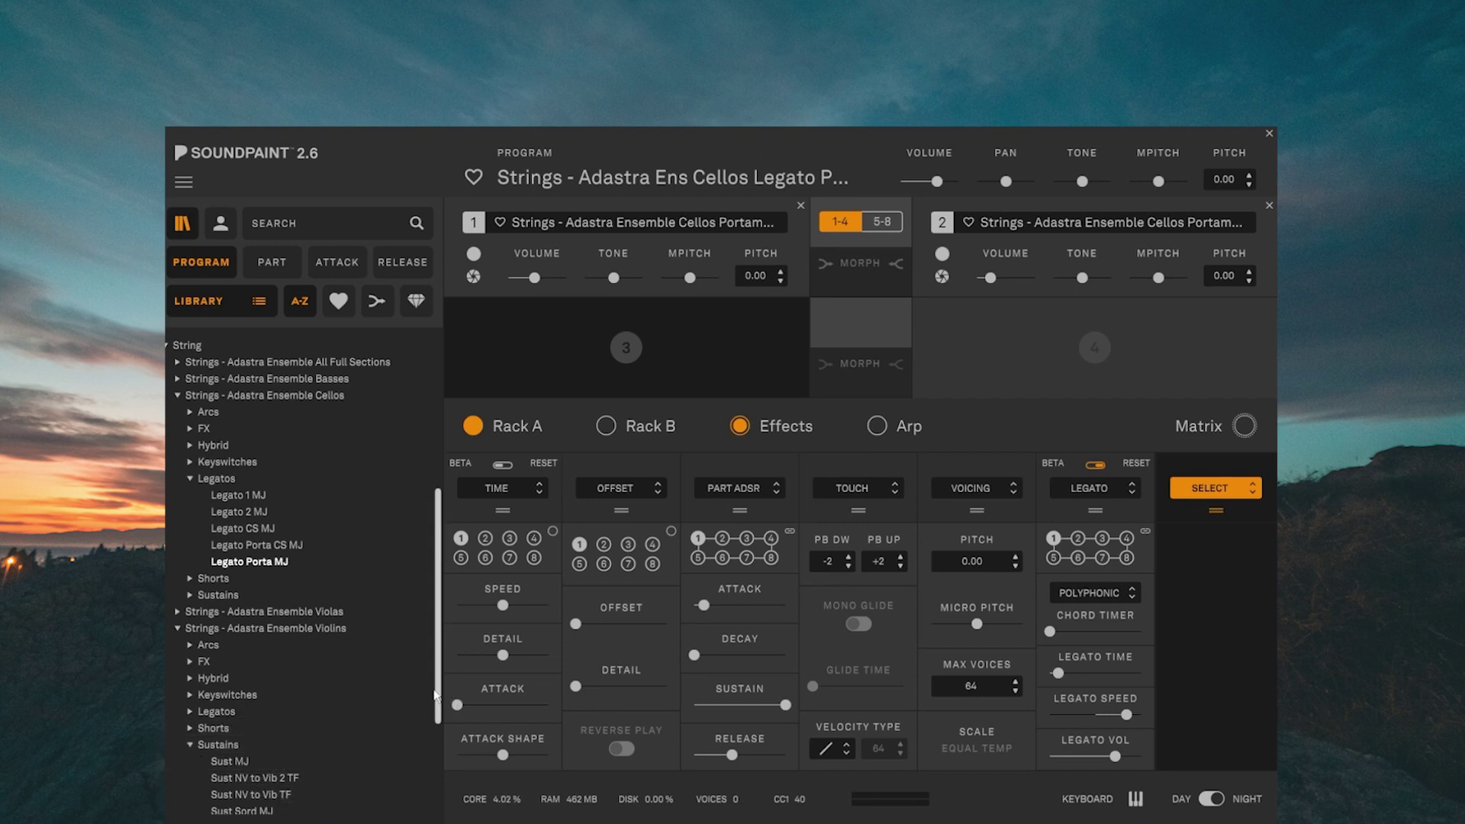
pyautogui.moveTo(438, 698); pyautogui.dragTo(439, 774)
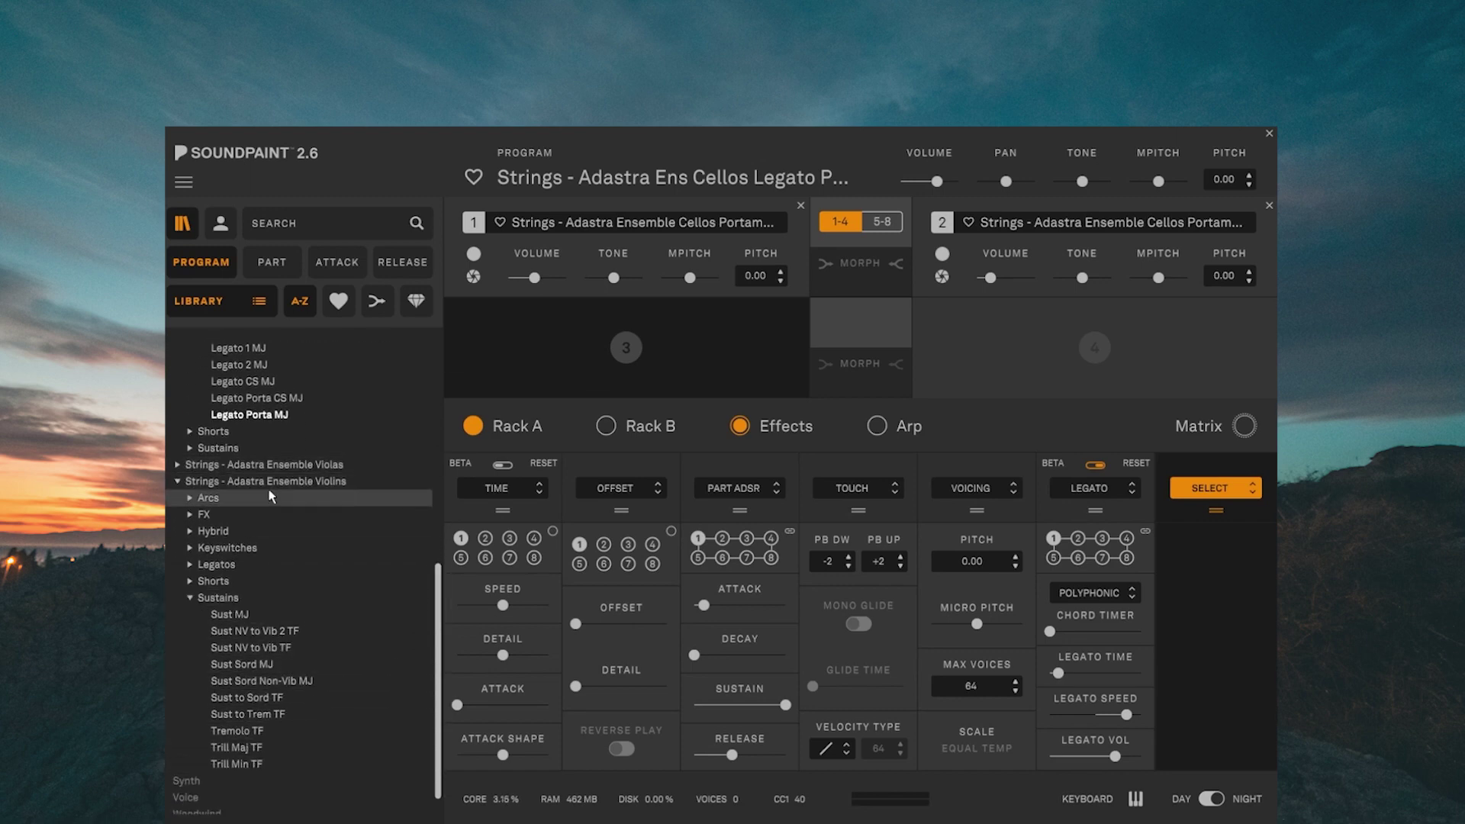
pyautogui.click(237, 615)
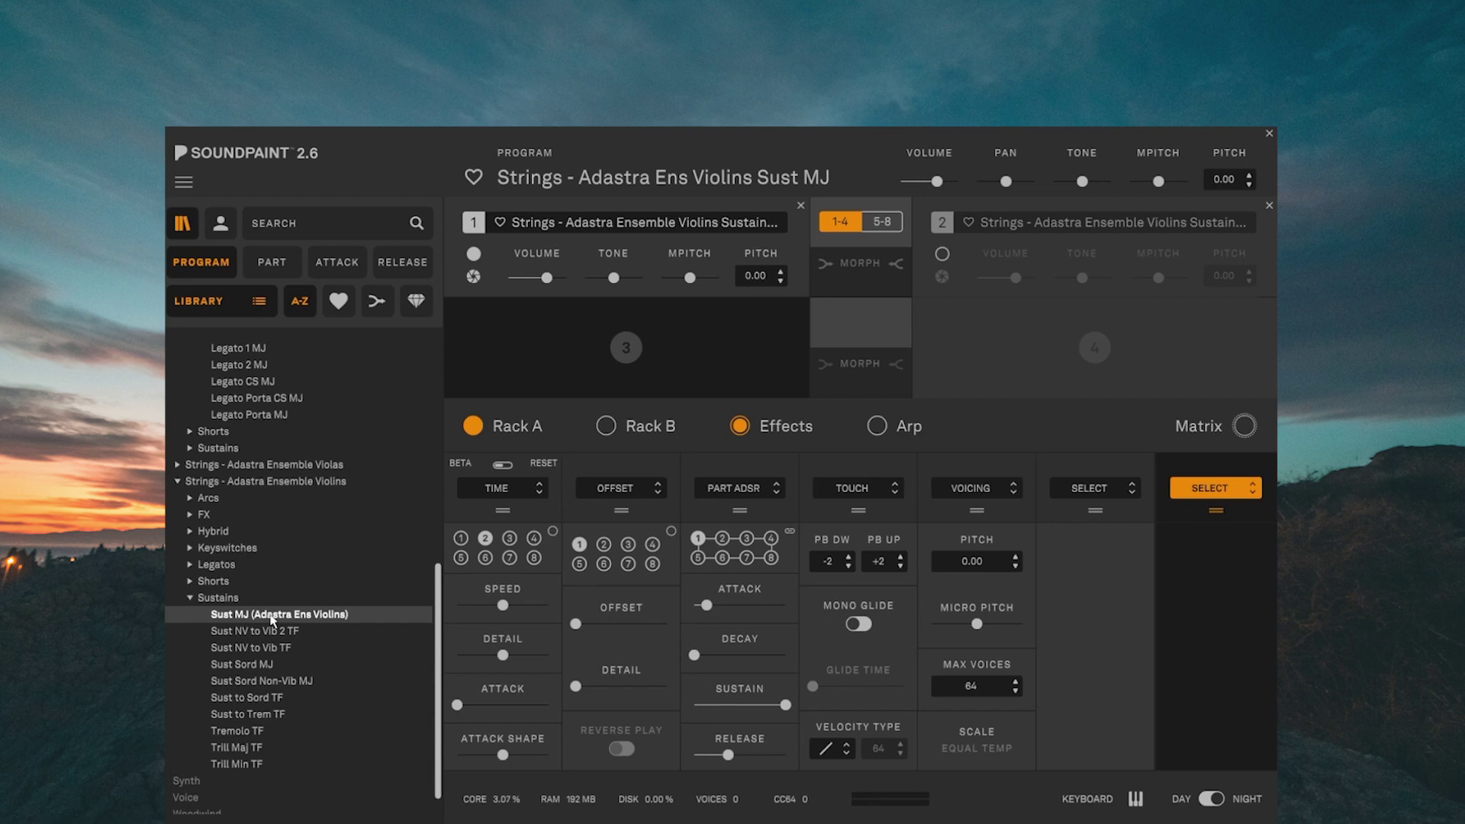
pyautogui.scroll(-1, 273, 619)
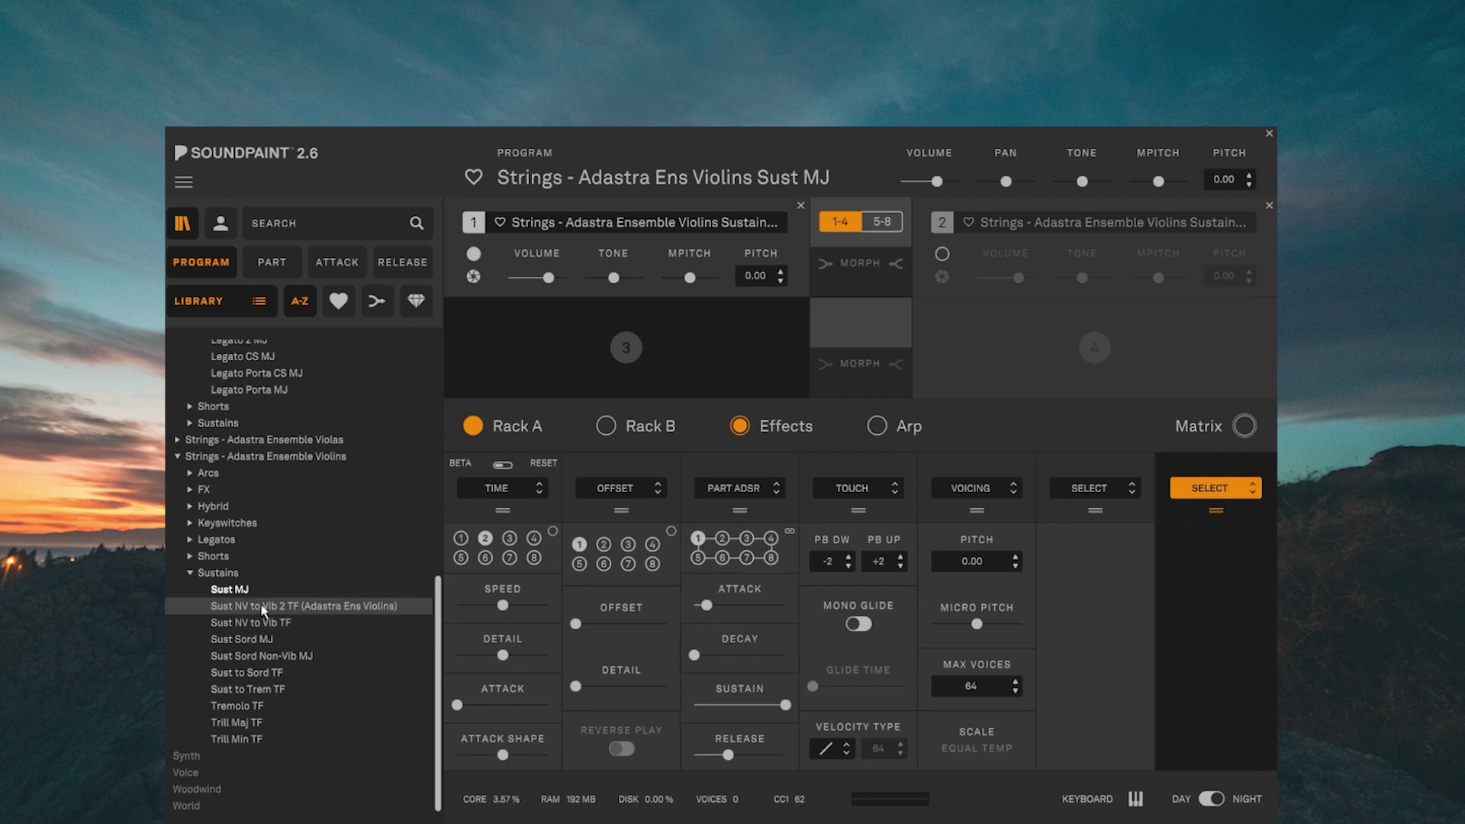
pyautogui.click(269, 608)
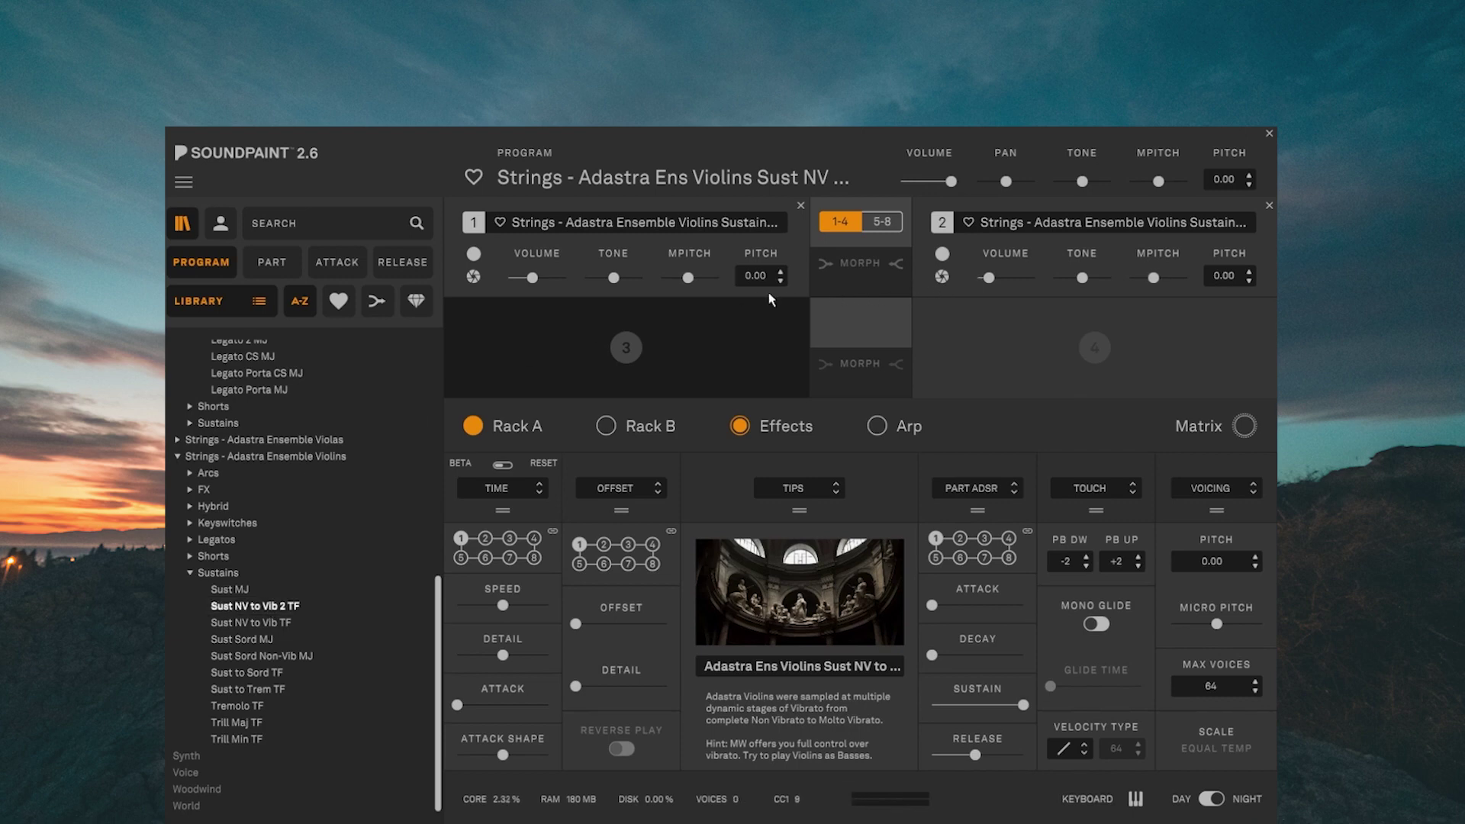
pyautogui.moveTo(691, 280)
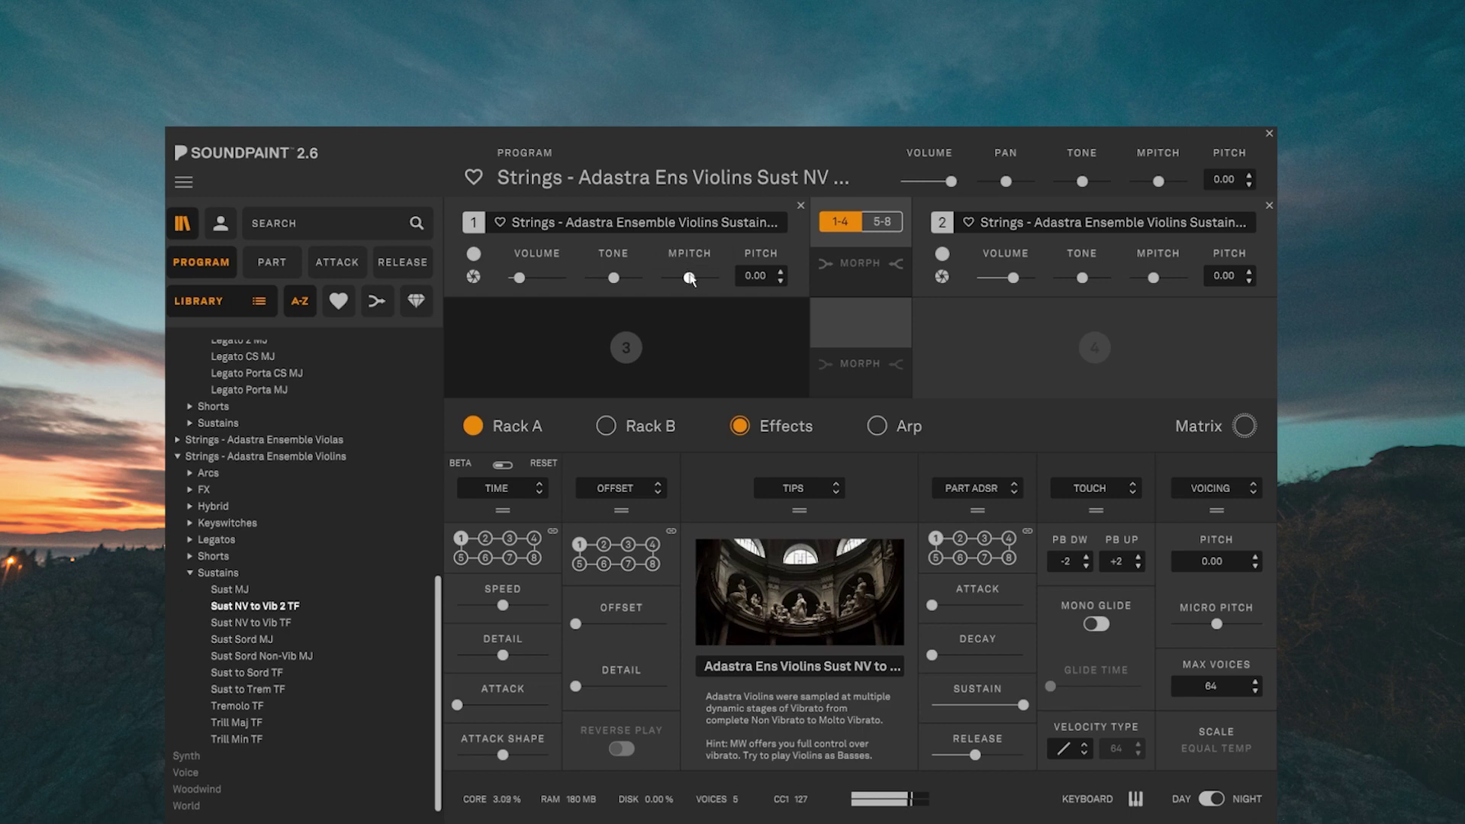
# Audition the violins sustain programs Sust to Trem TF, Trill Maj TF and Trill Min TF, loading them in that order
pyautogui.click(254, 691)
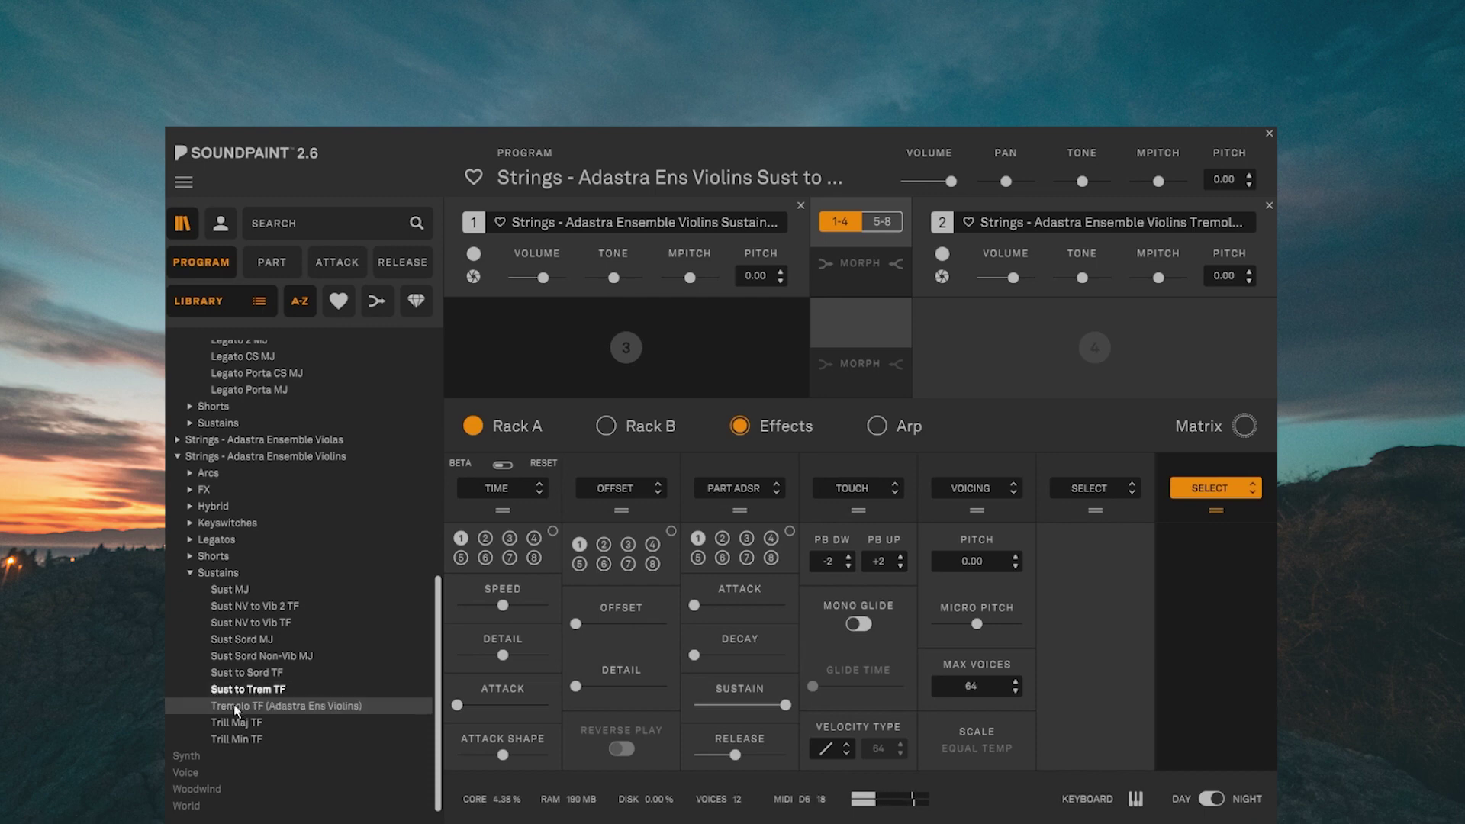
pyautogui.click(304, 724)
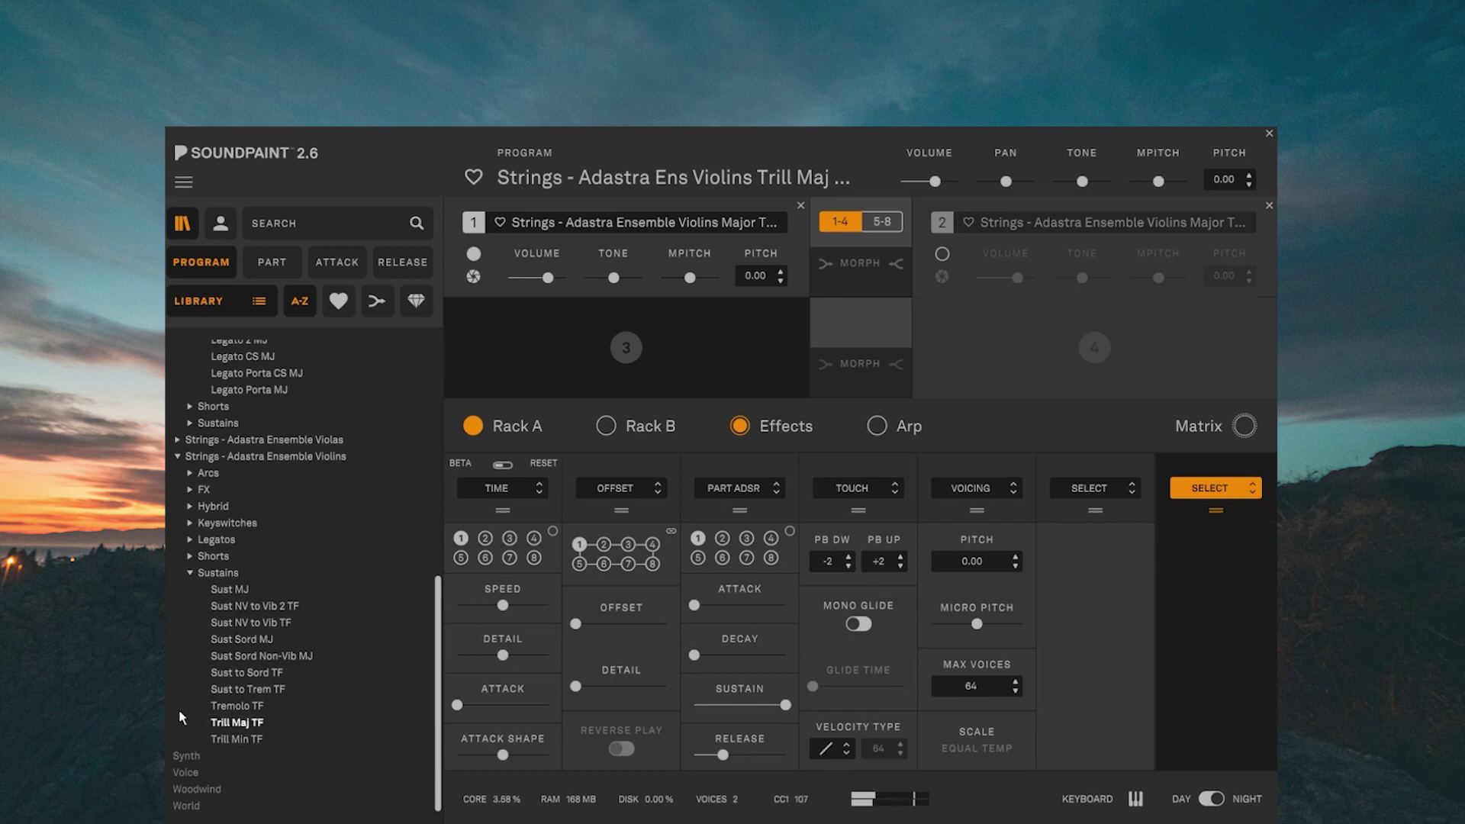
pyautogui.click(265, 740)
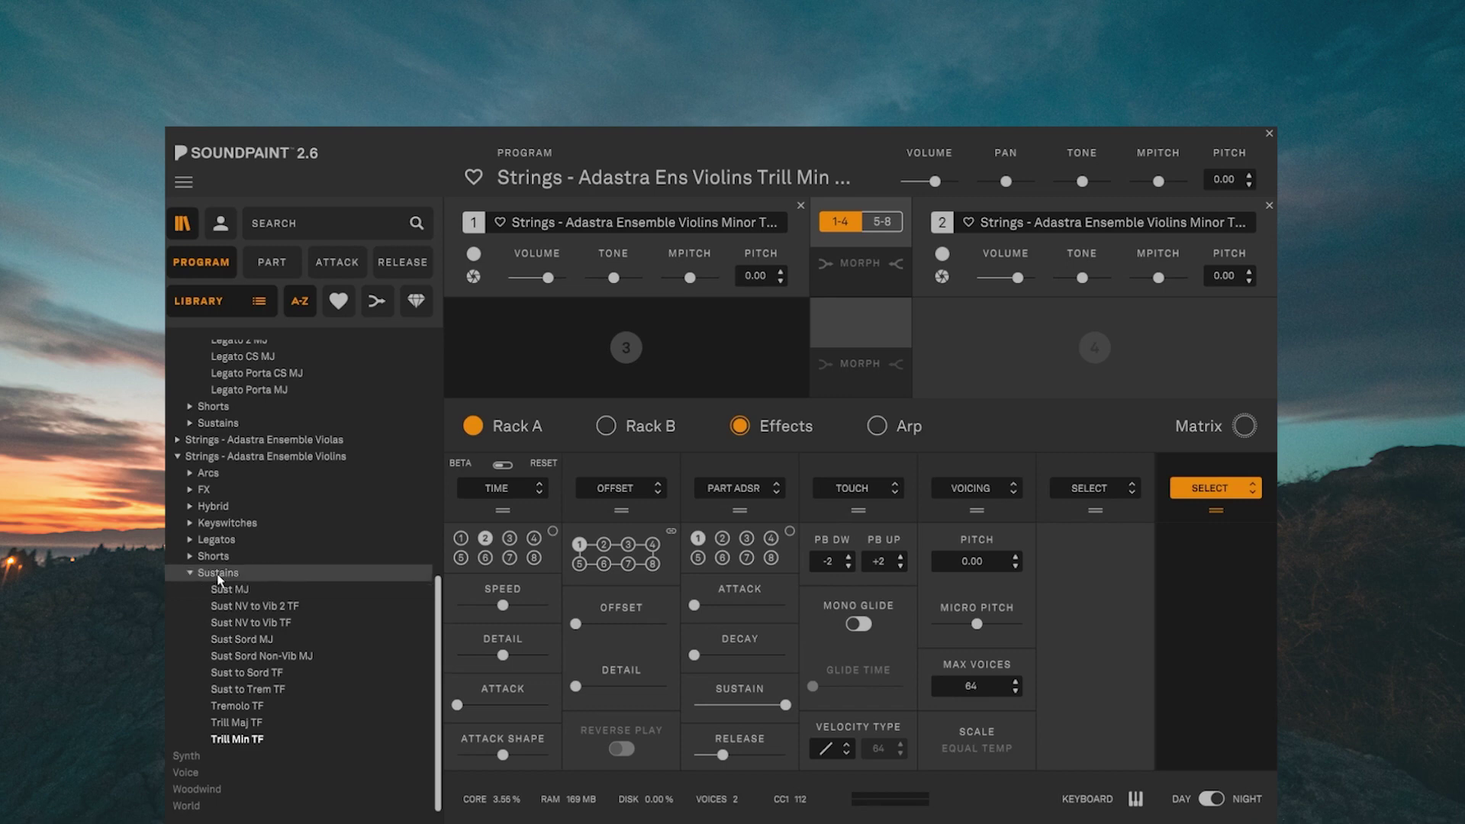
# Collapse the Cellos library and load Trill Min TF from the Adastra Ensemble Violas Sustains folder
pyautogui.scroll(3, 222, 574)
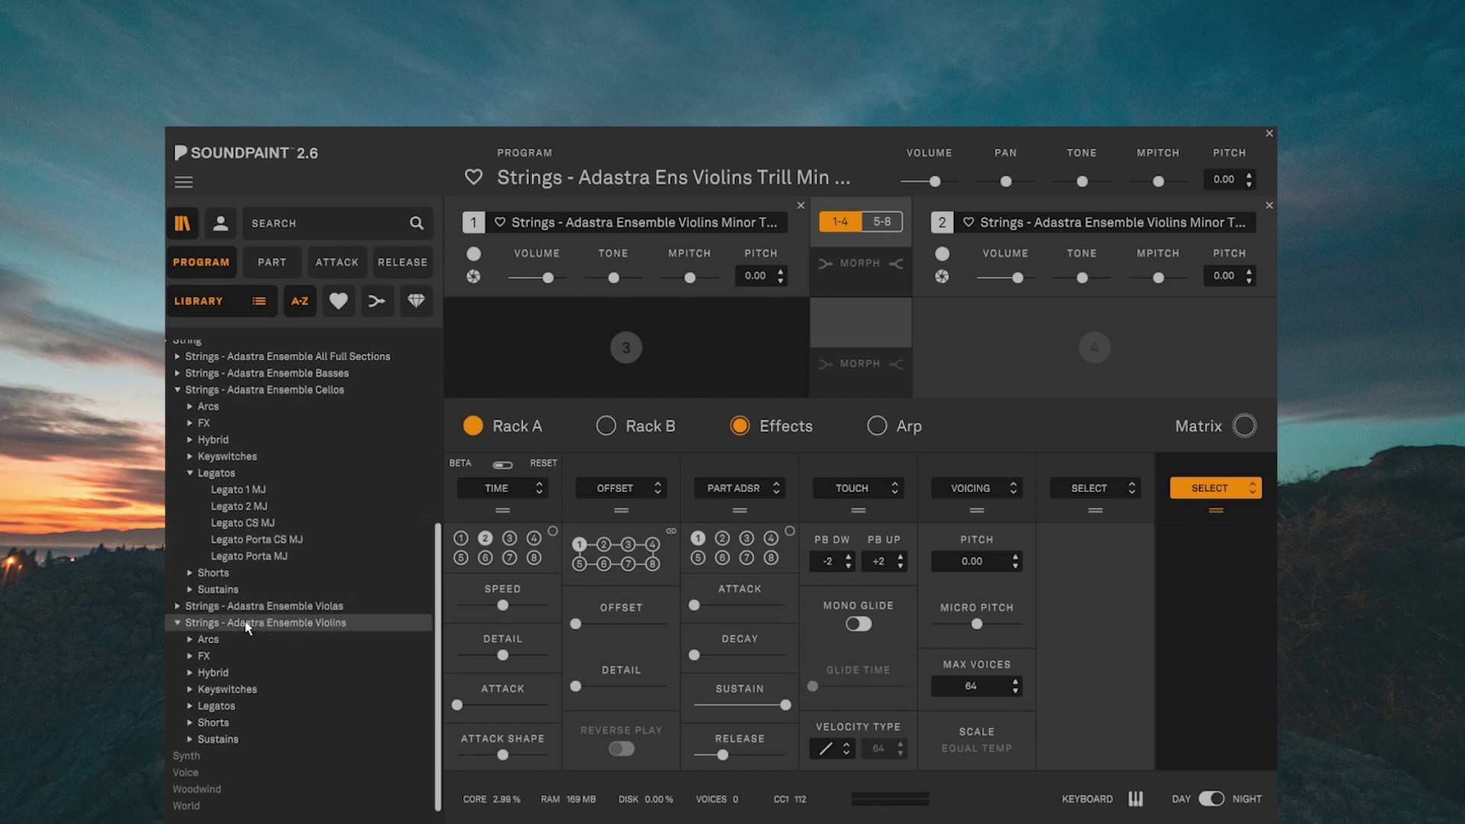
pyautogui.click(183, 607)
pyautogui.click(212, 723)
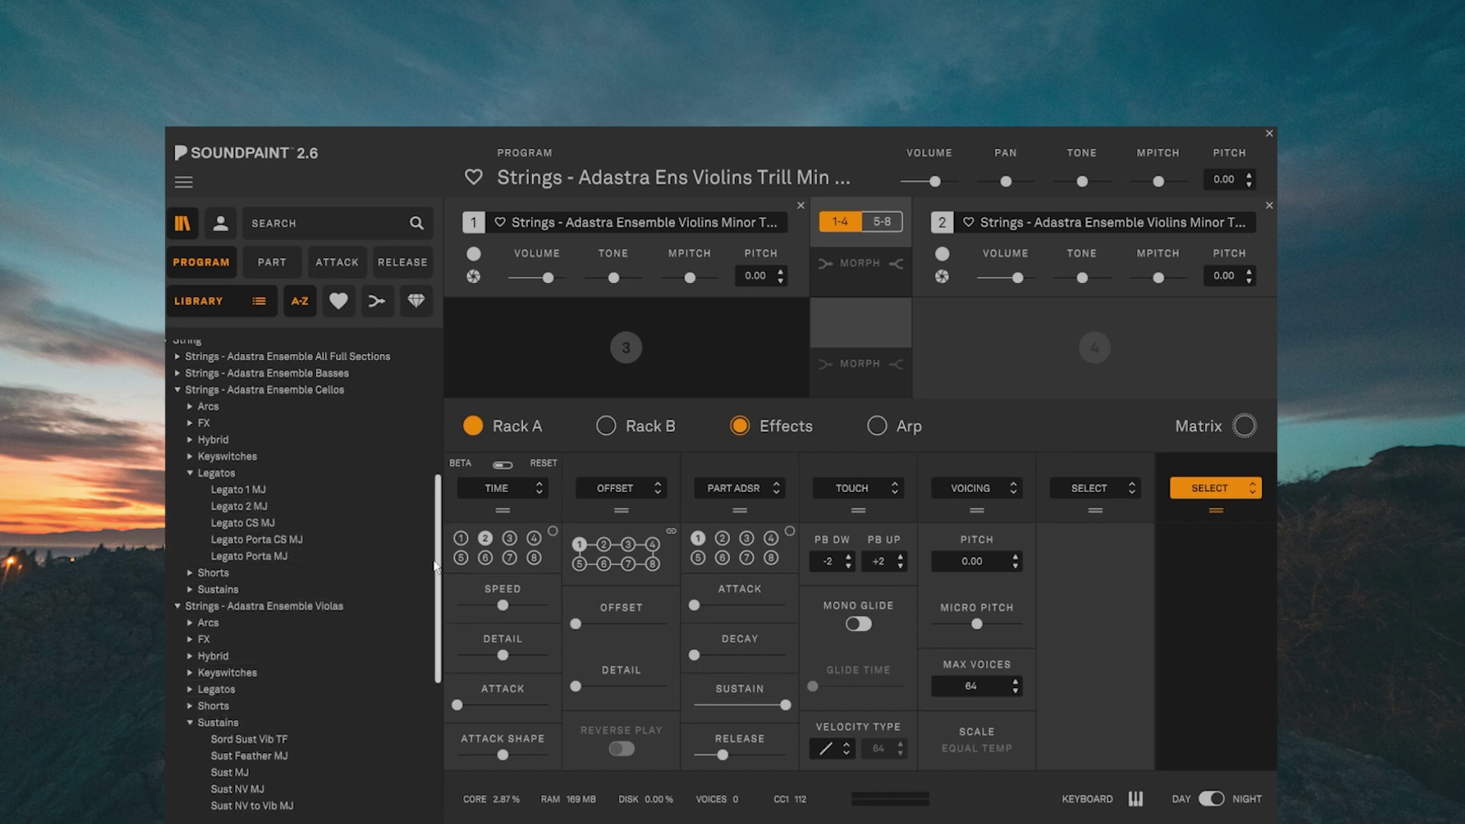
pyautogui.moveTo(438, 568); pyautogui.dragTo(454, 501)
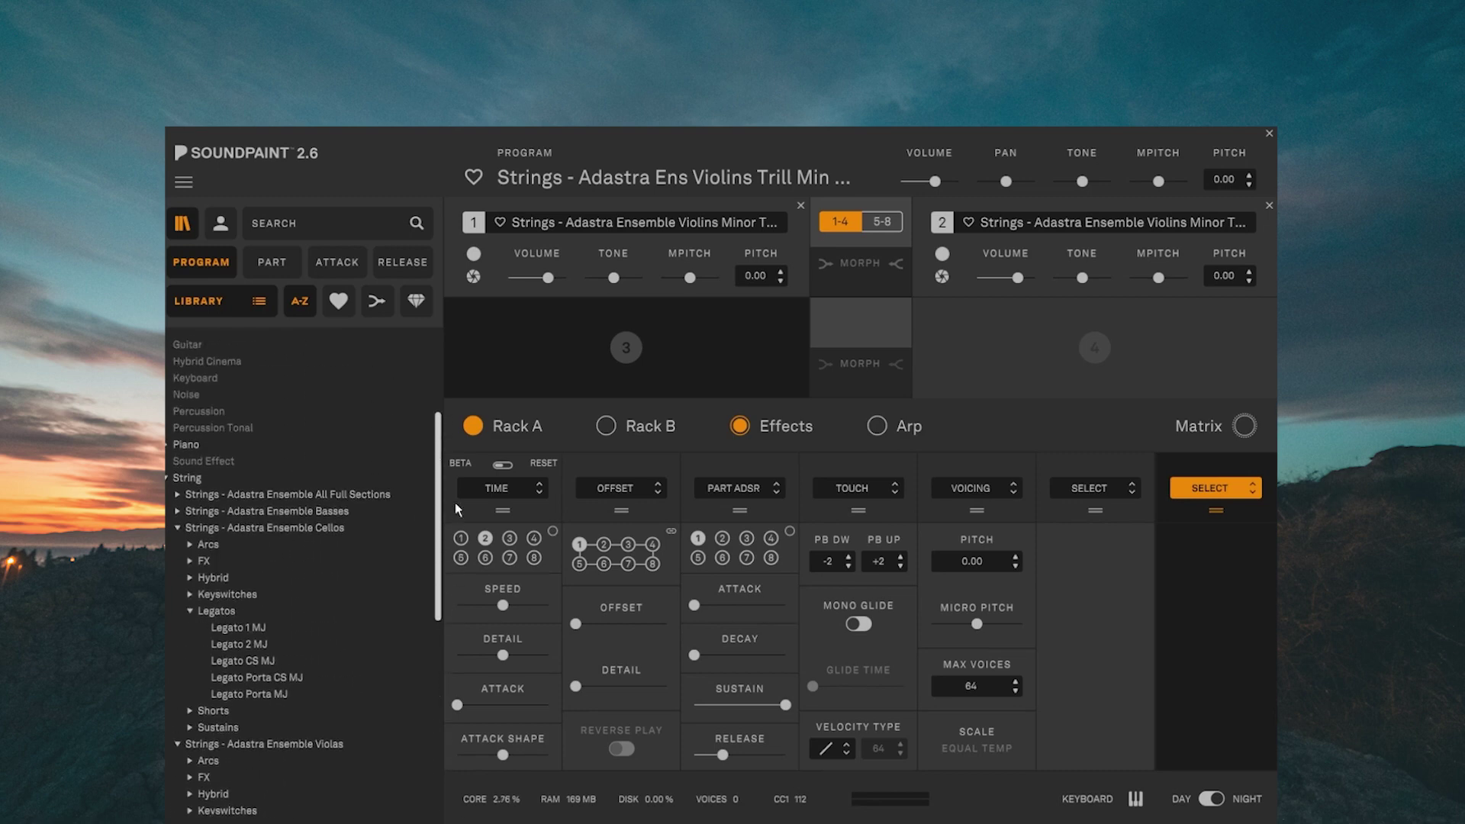
pyautogui.click(263, 528)
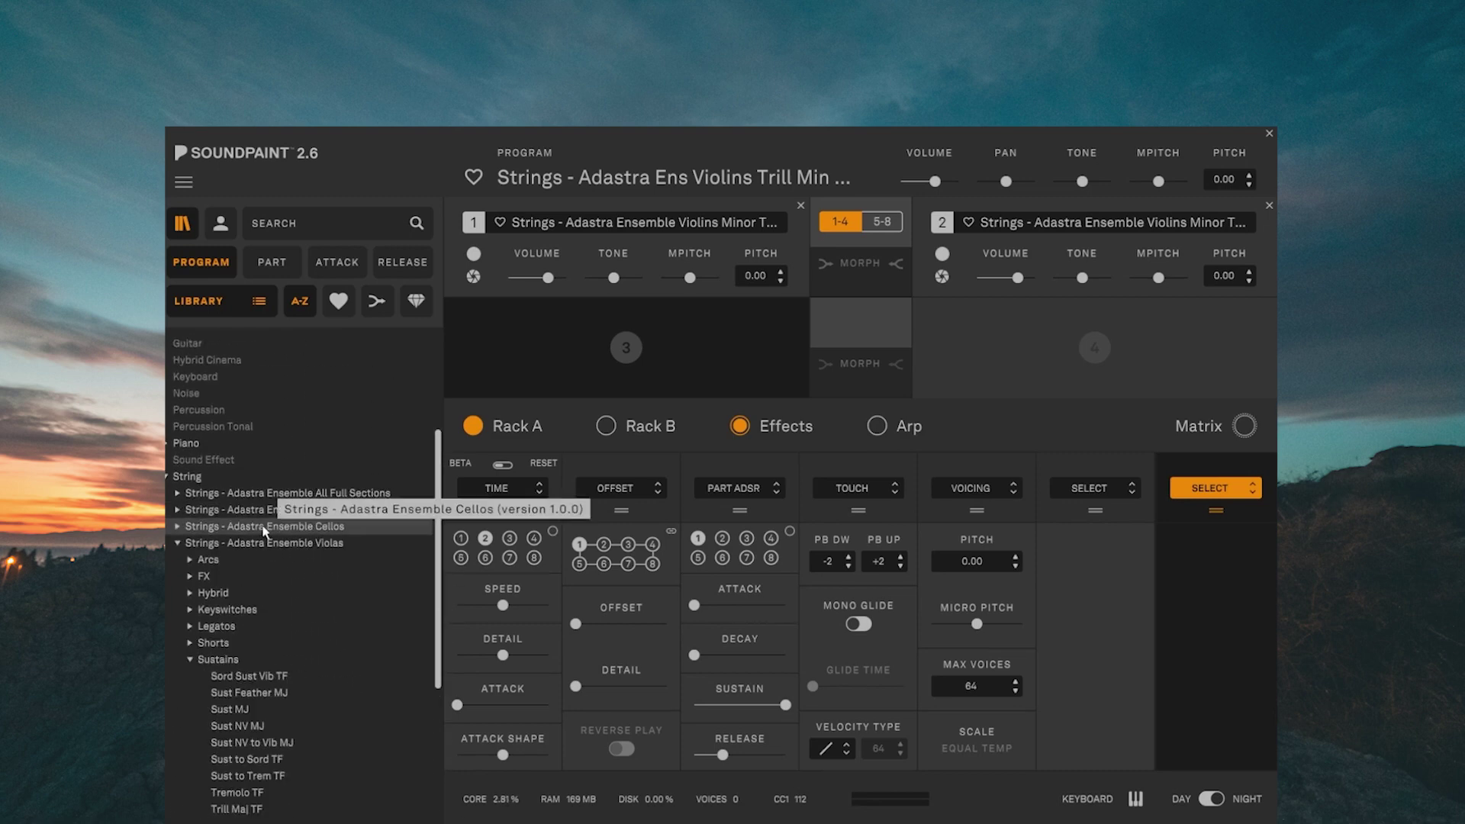
pyautogui.scroll(-3, 266, 499)
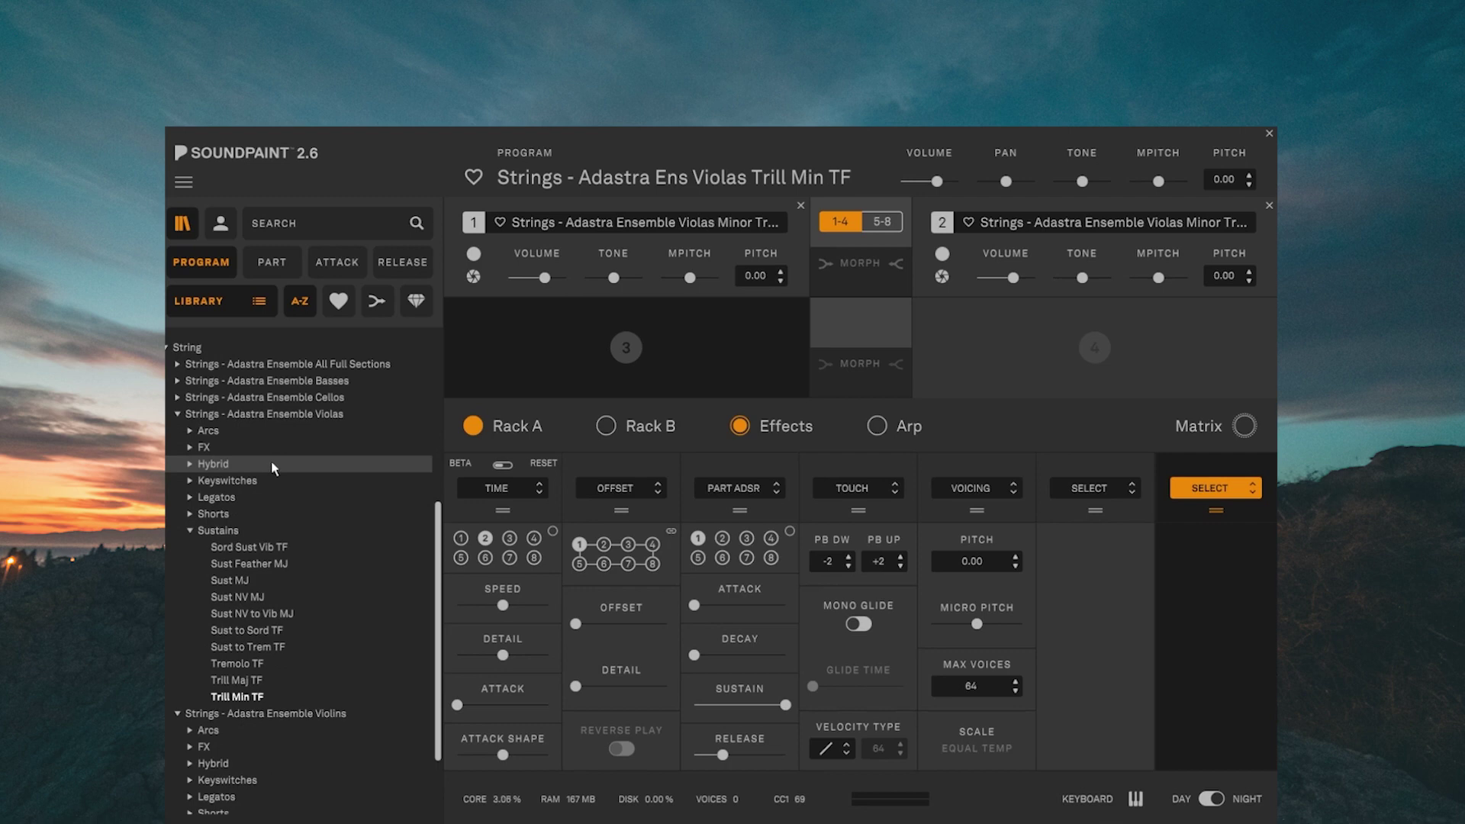
# Audition Basses Marcato TF, Basses Pizzicato TF and Basses Spiccato Tap TF from the Adastra Ensemble Basses Shorts folder, in that order
pyautogui.moveTo(438, 544); pyautogui.dragTo(428, 497)
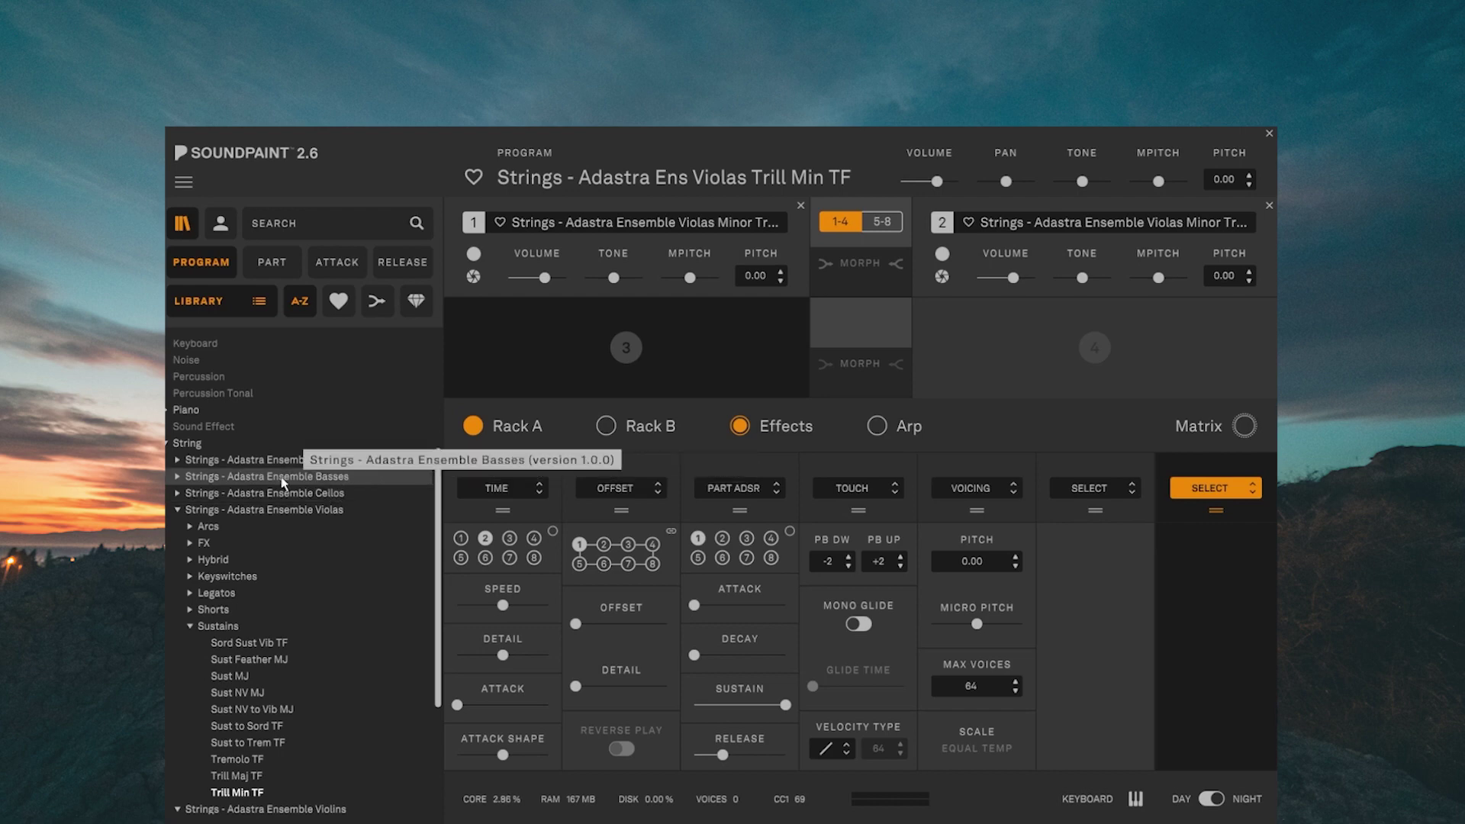
pyautogui.click(178, 477)
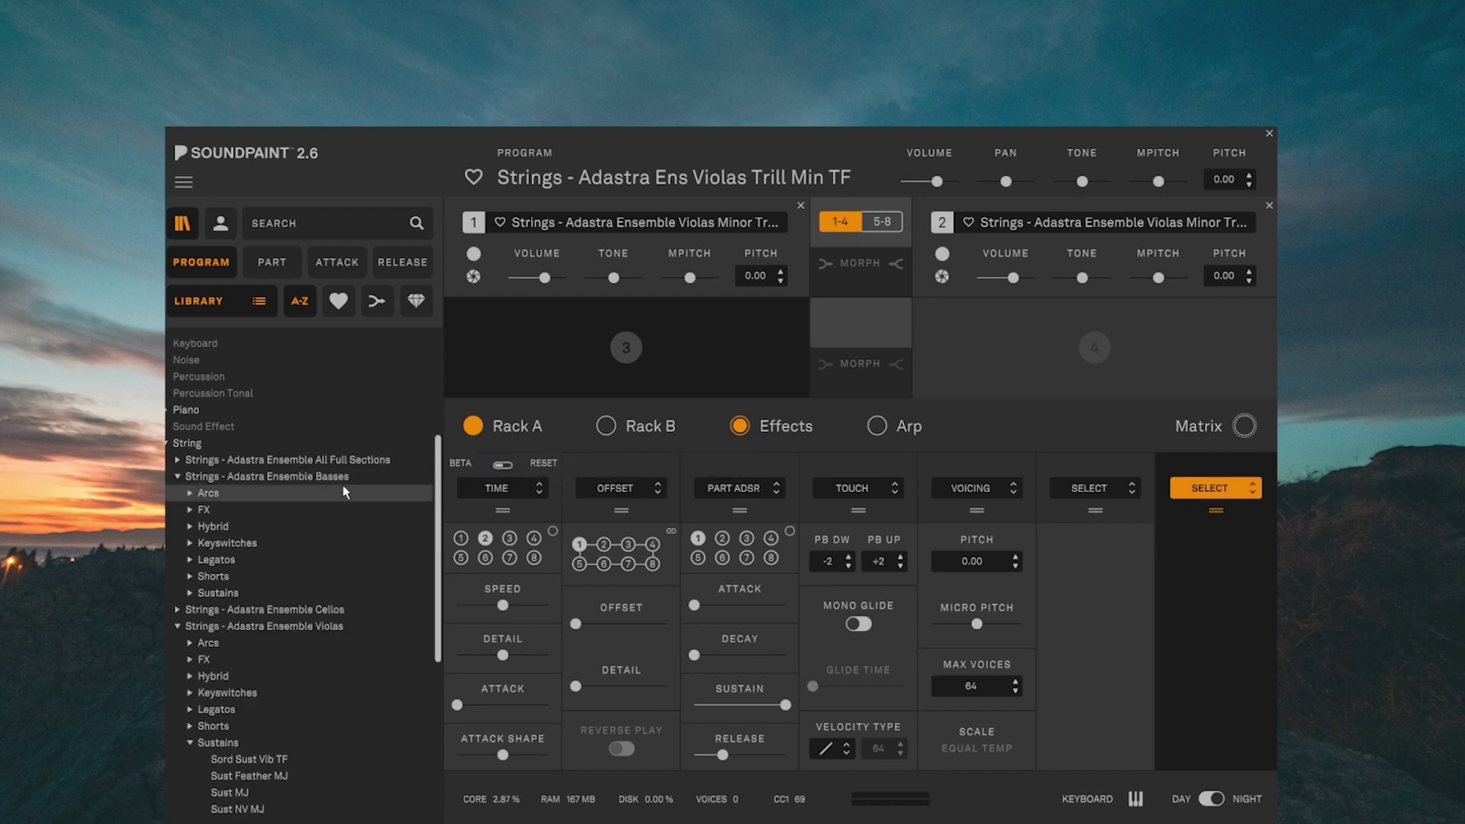
pyautogui.click(189, 579)
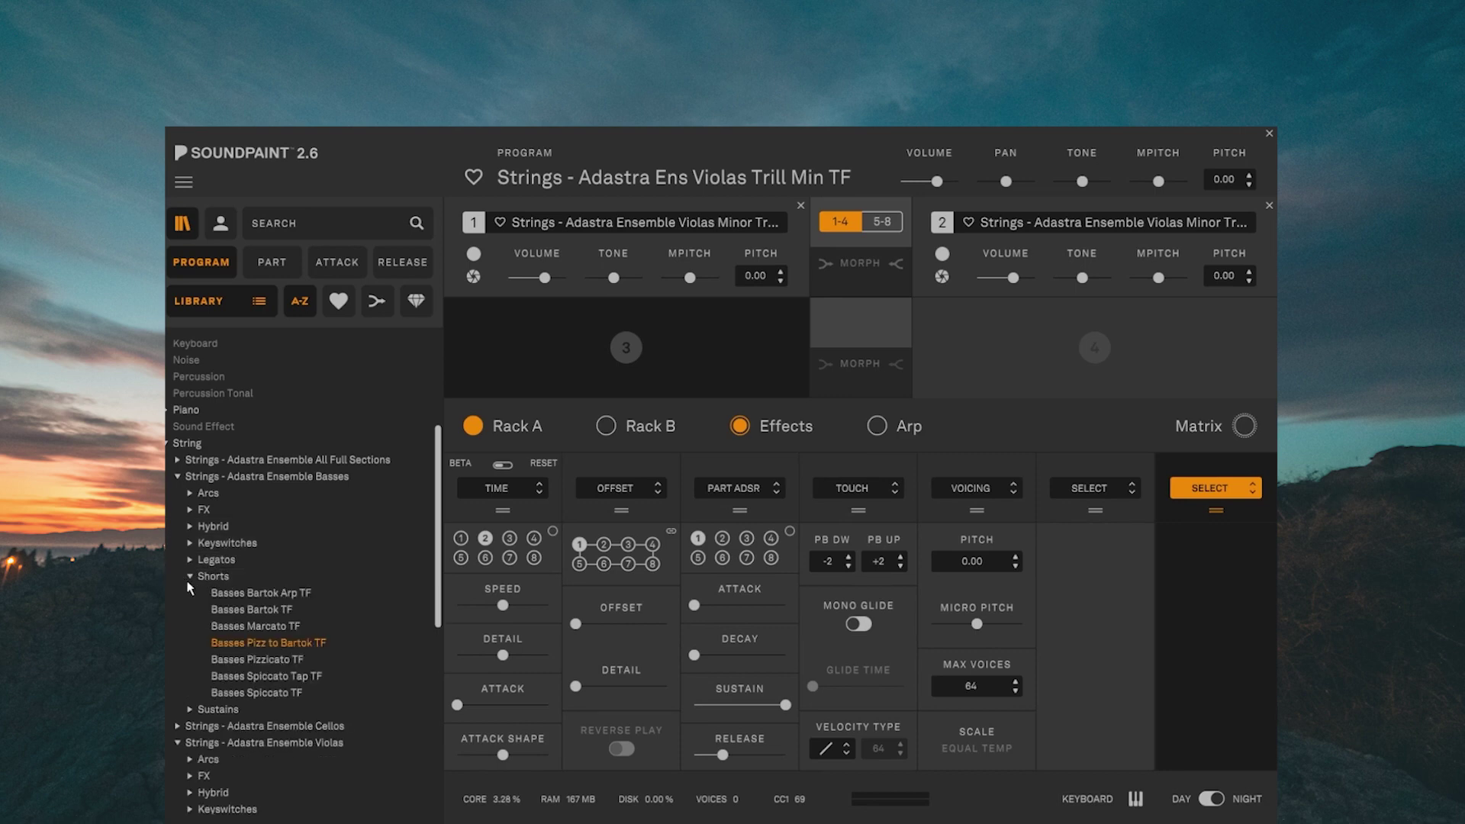
pyautogui.click(258, 632)
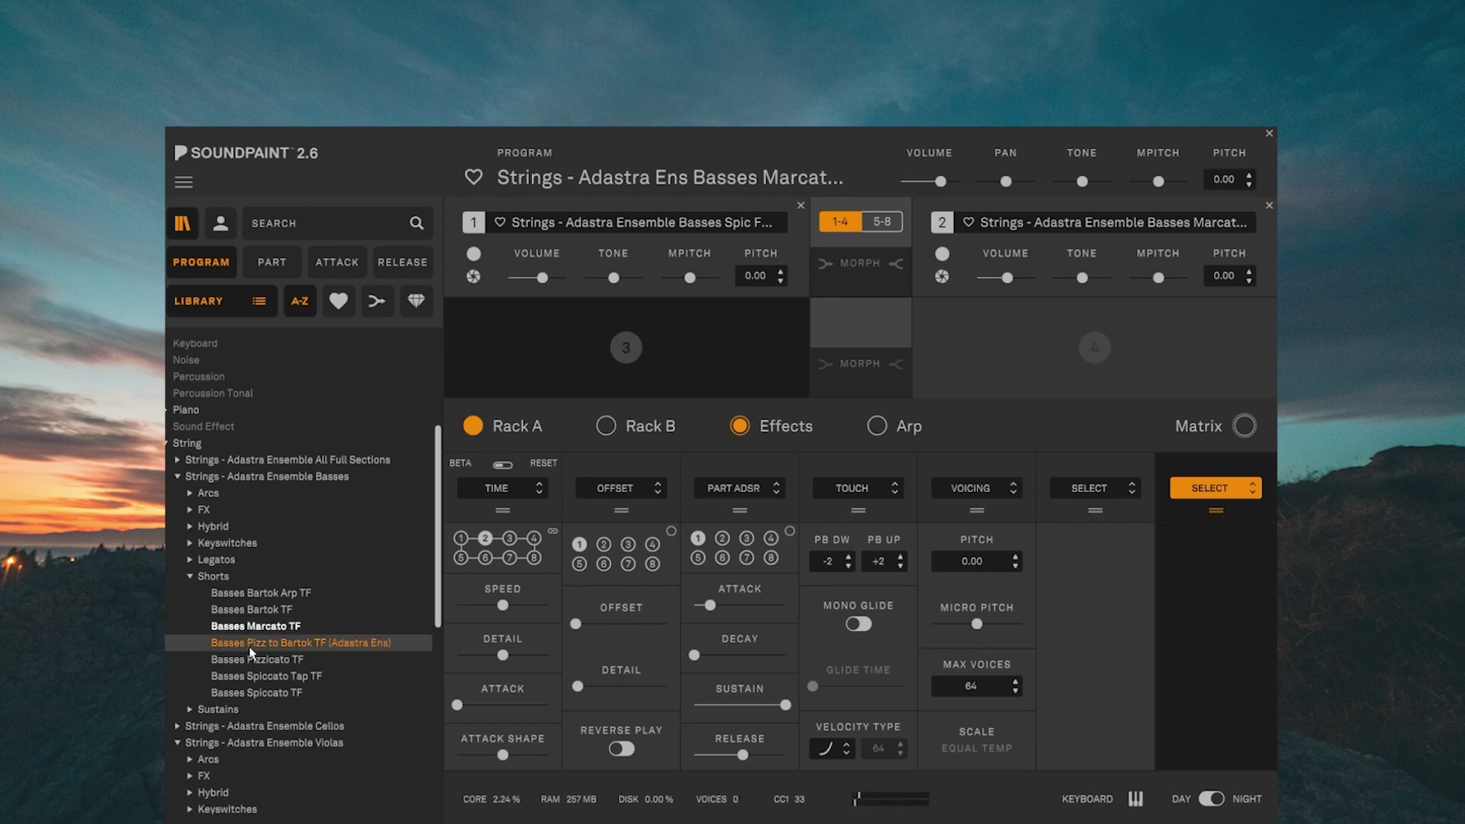
pyautogui.click(251, 660)
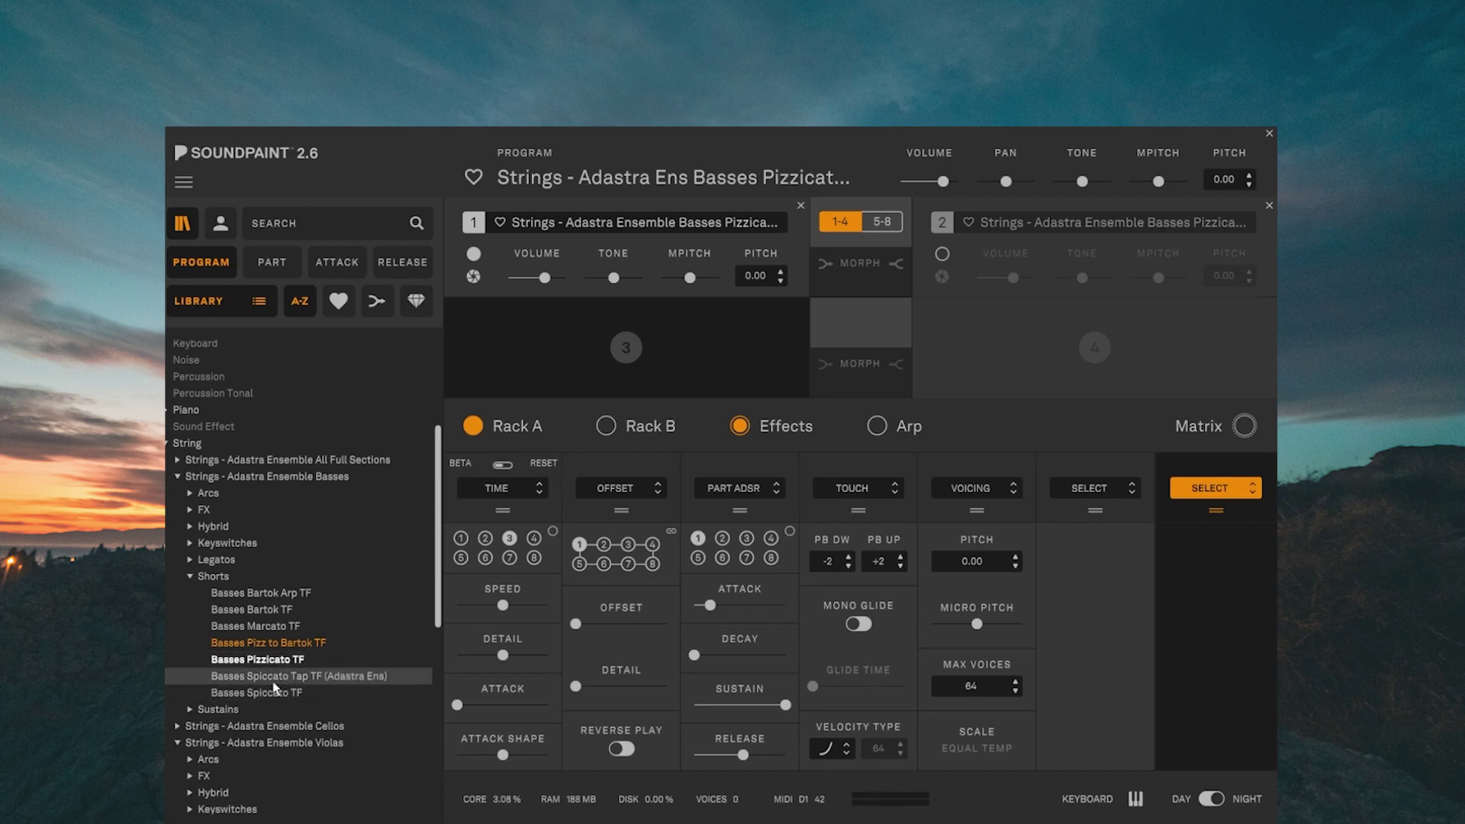
pyautogui.click(276, 679)
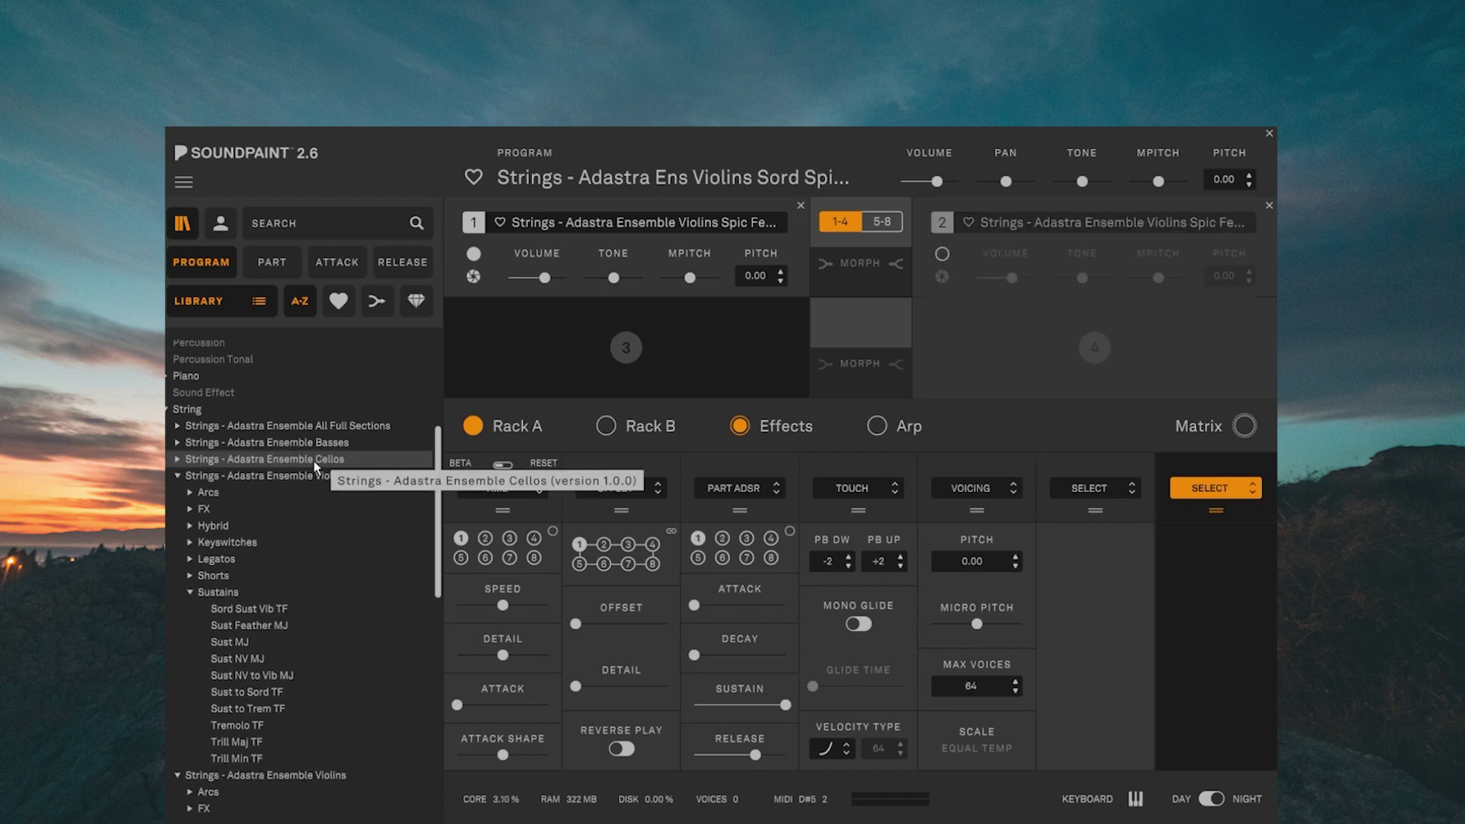
# Audition Sord Spiccato TF and Spic Controller TF from the Violins Shorts folder, and view the Tips slot's module options without changing it
pyautogui.scroll(-2, 439, 519)
pyautogui.moveTo(439, 519); pyautogui.dragTo(426, 613)
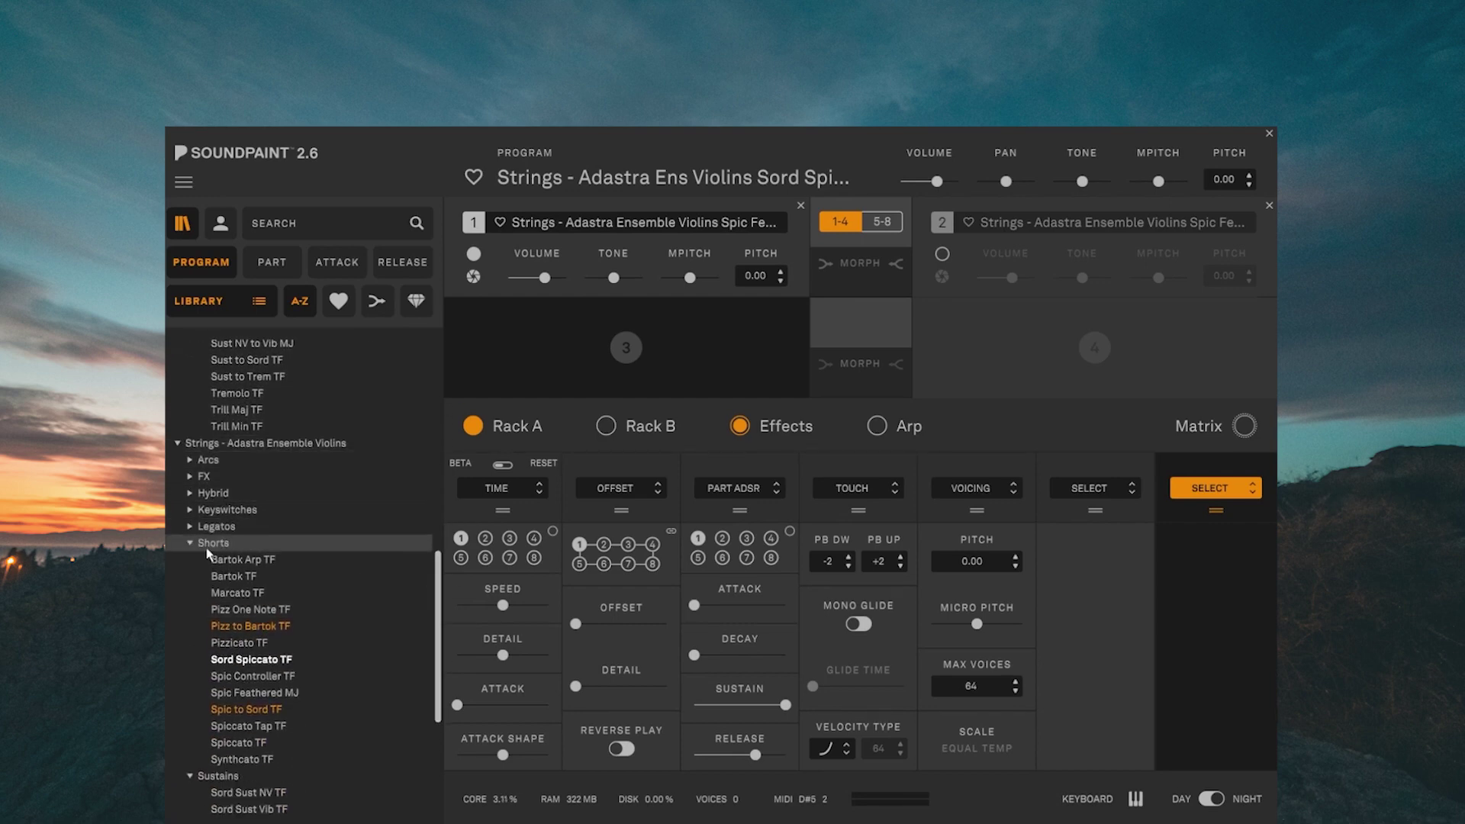
pyautogui.click(226, 661)
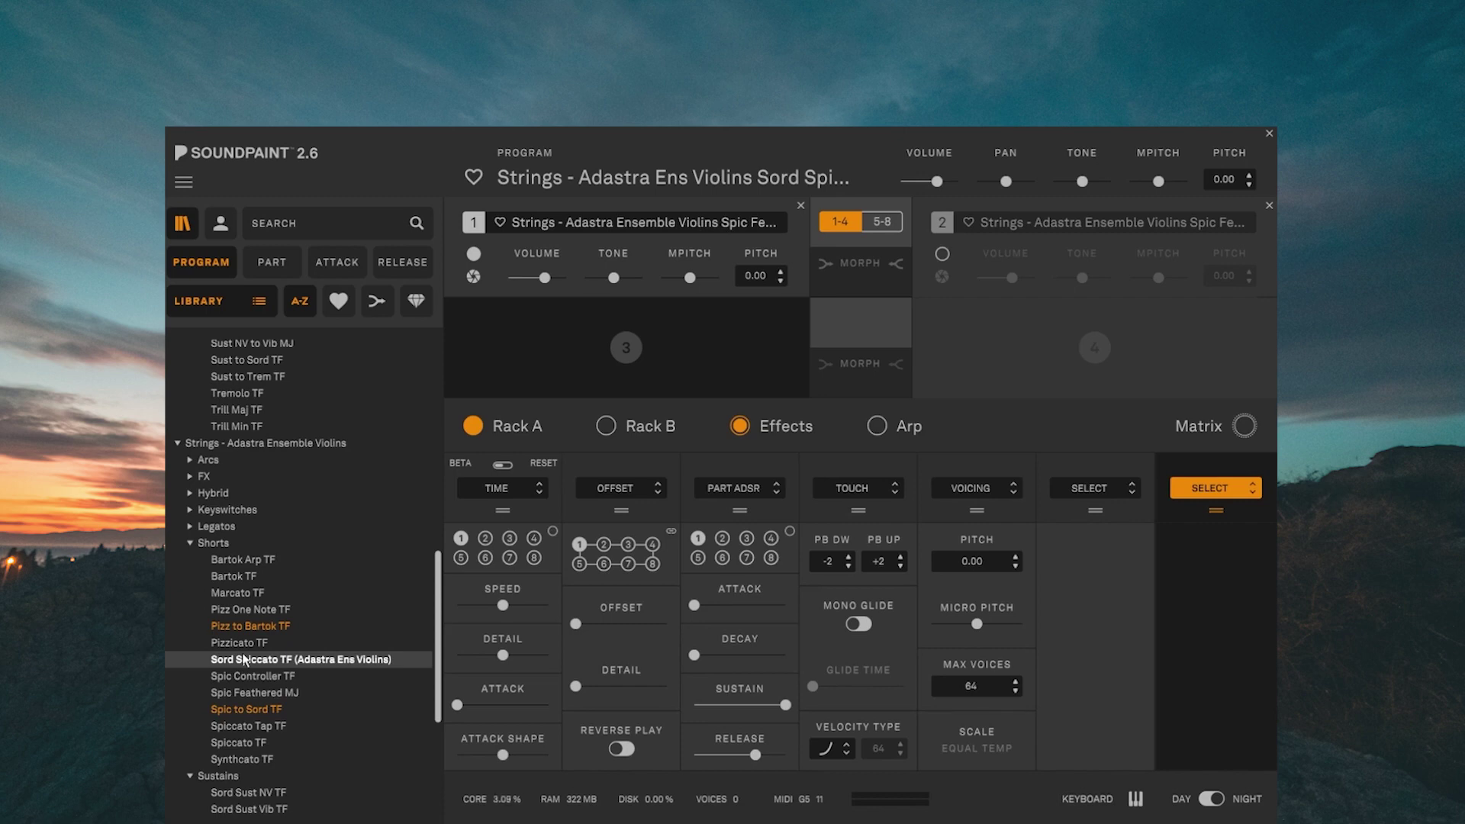
pyautogui.click(264, 677)
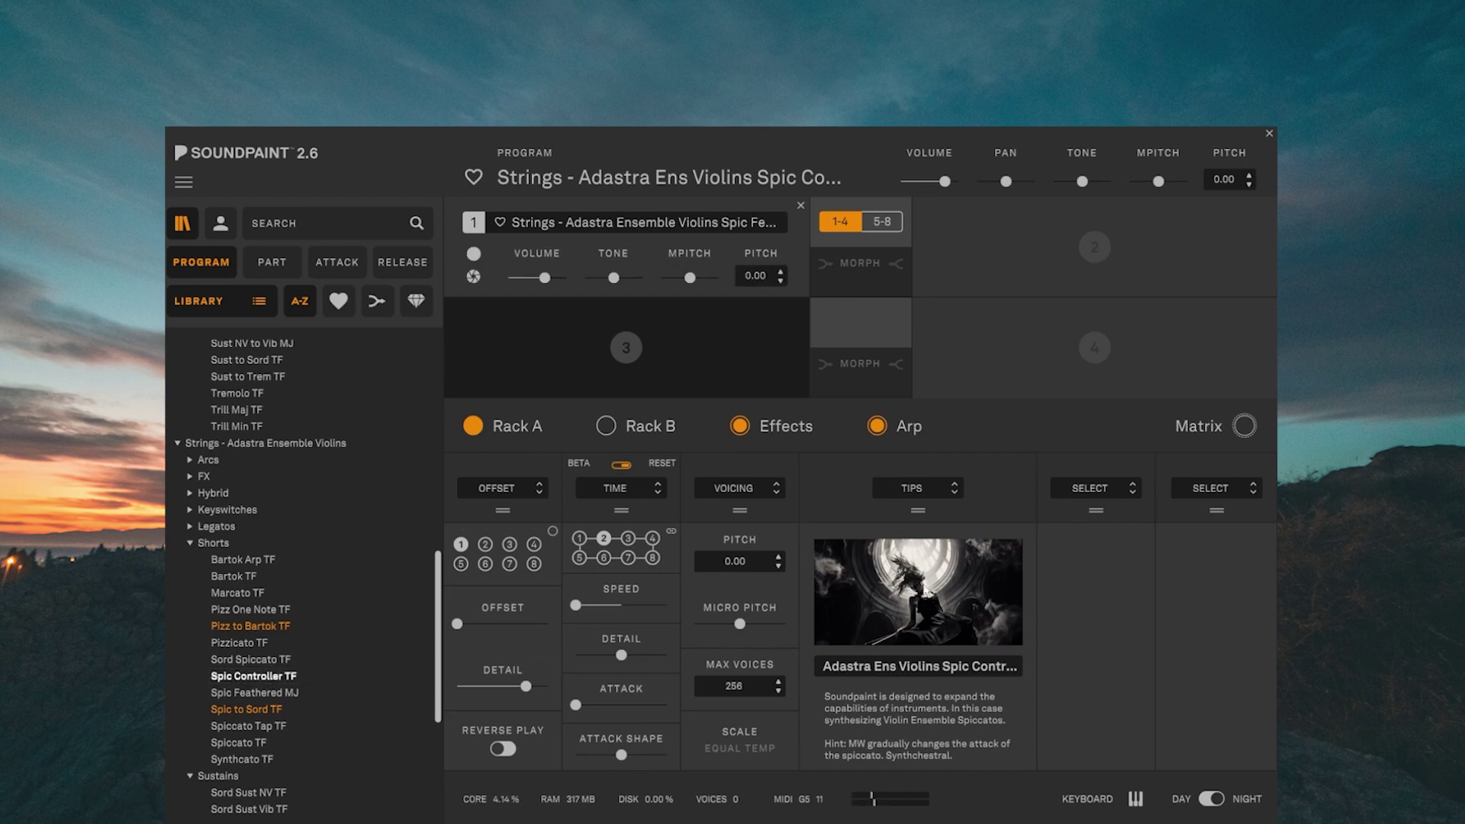
pyautogui.click(917, 488)
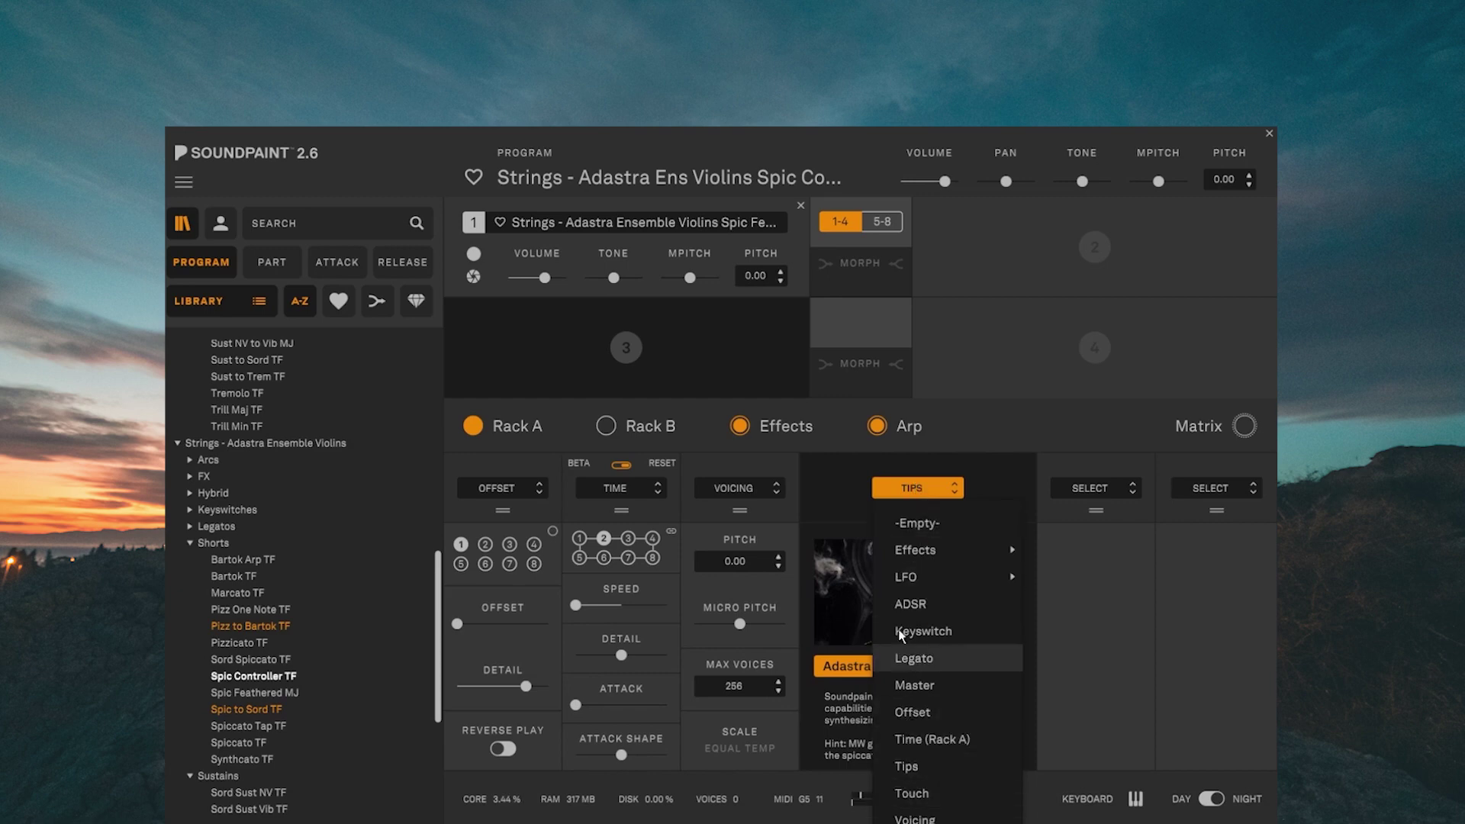
pyautogui.click(859, 463)
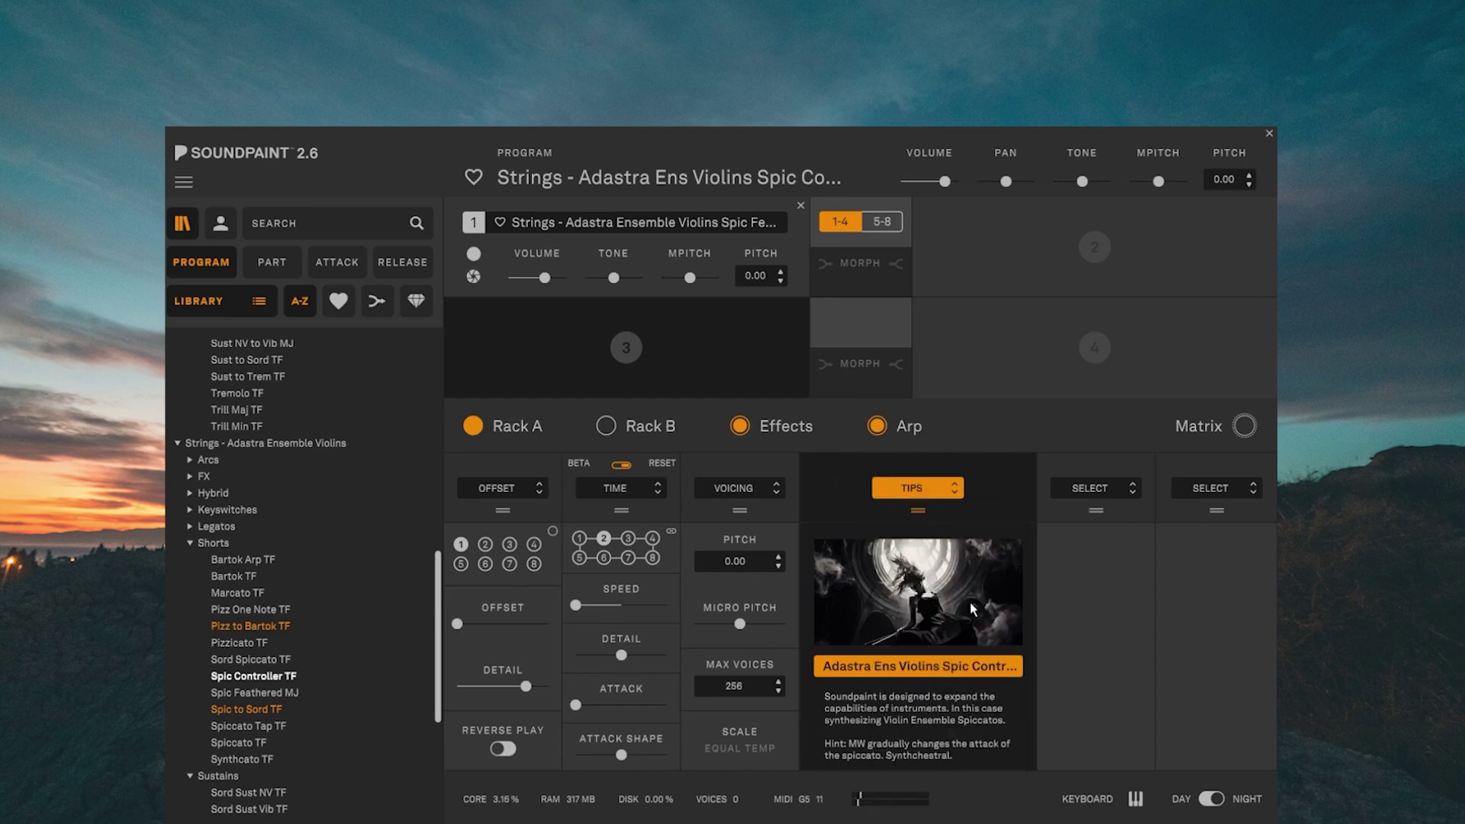
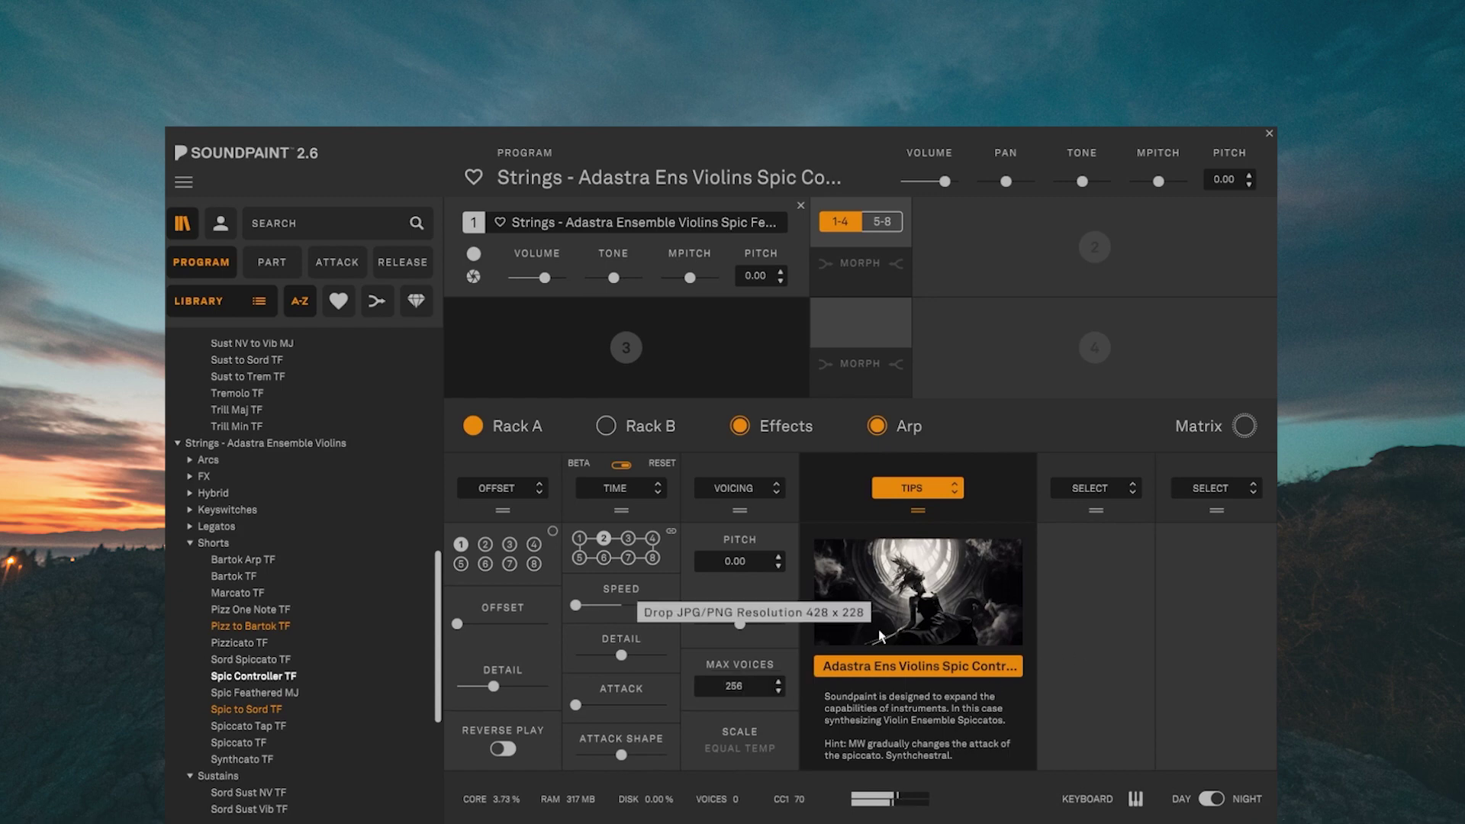
# Audition Spiccato Tap TF and Synthcato TF from the Adastra Ensemble Violins Shorts folder, in that order
pyautogui.doubleClick(256, 729)
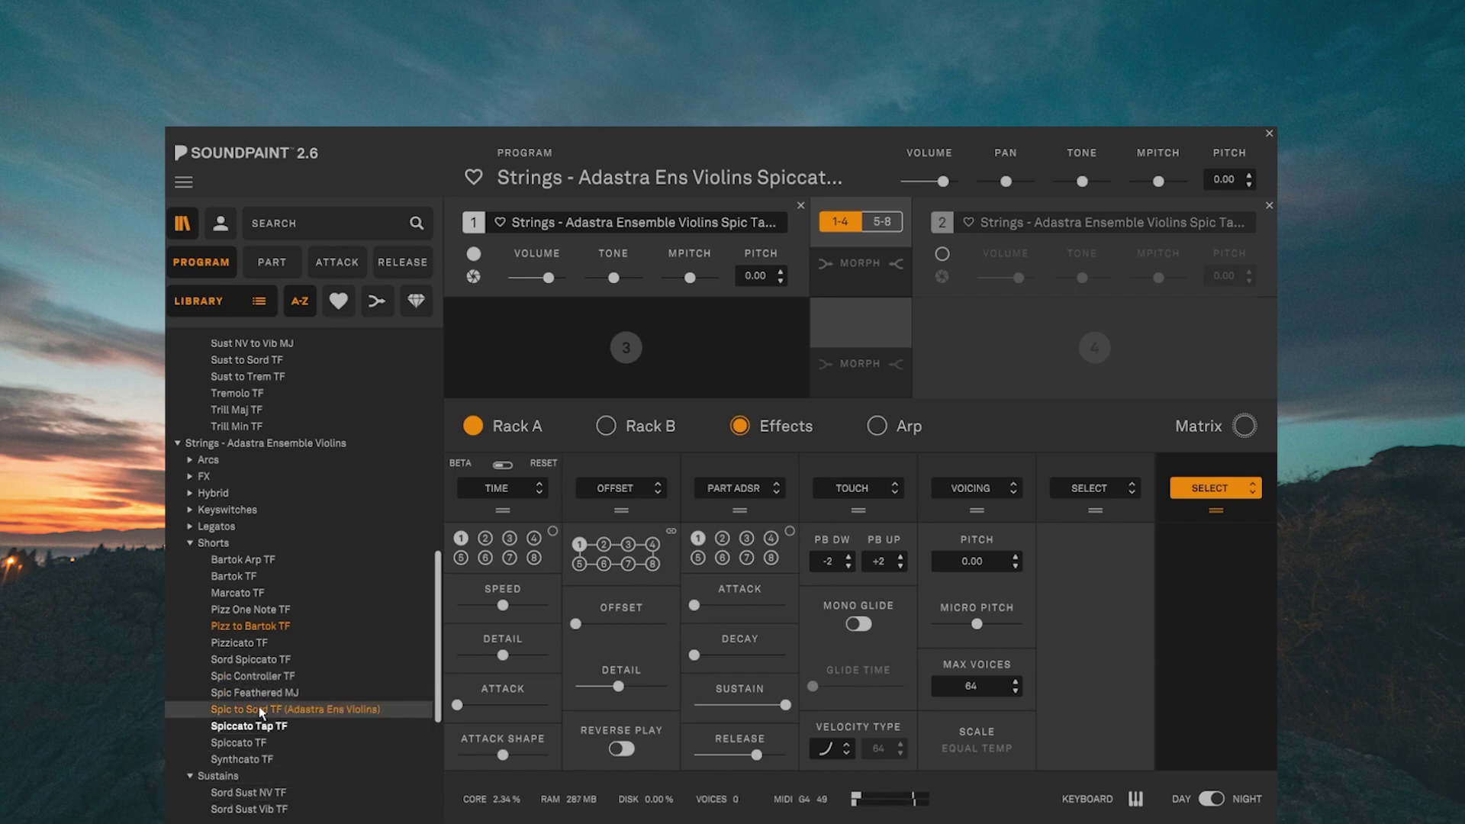
pyautogui.doubleClick(248, 760)
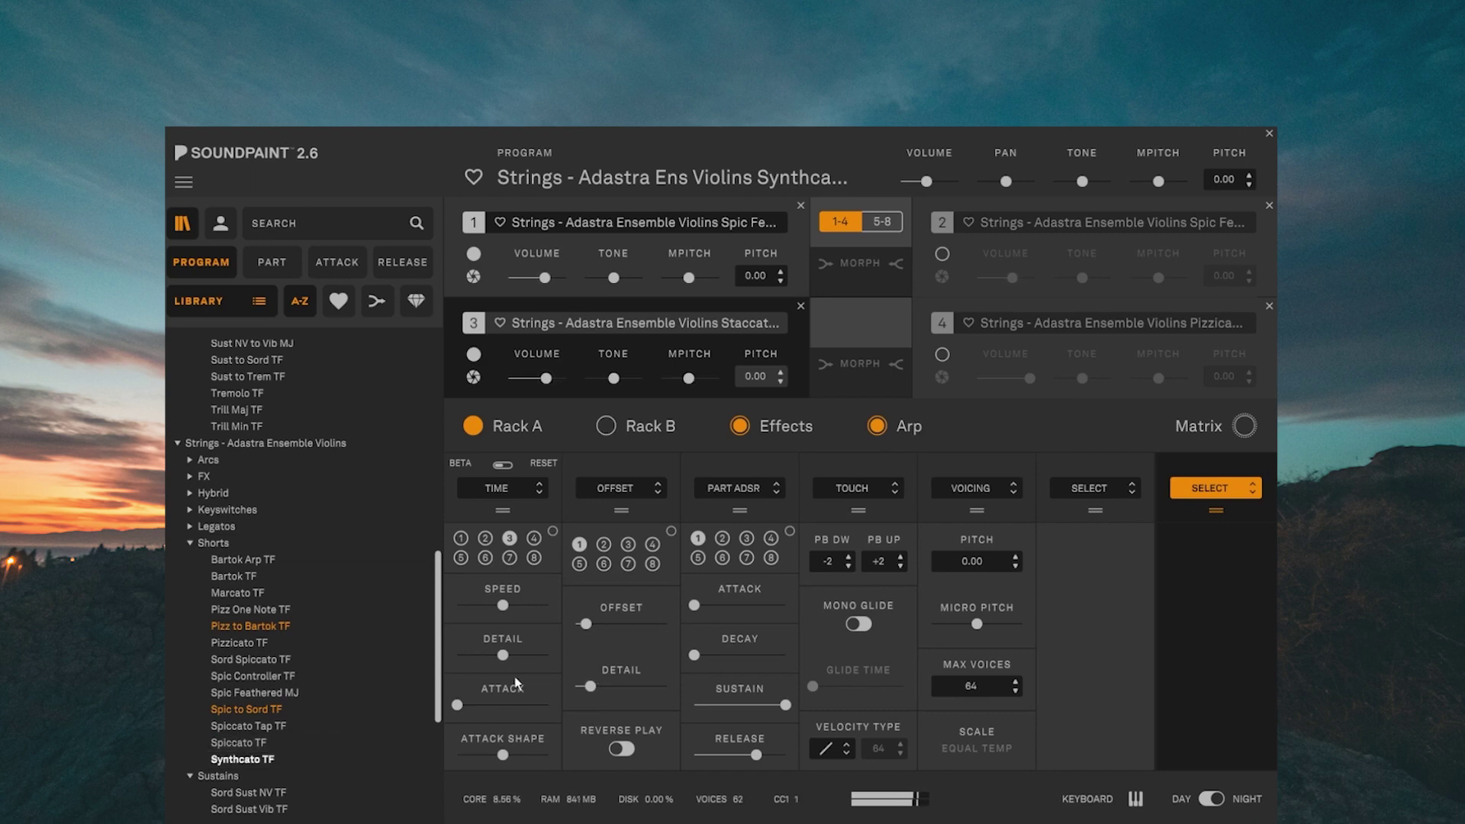
# Examine Synthcato TF's arpeggiator step pattern and compare the sound with the arpeggiator switched off and on, leaving it off
pyautogui.click(874, 430)
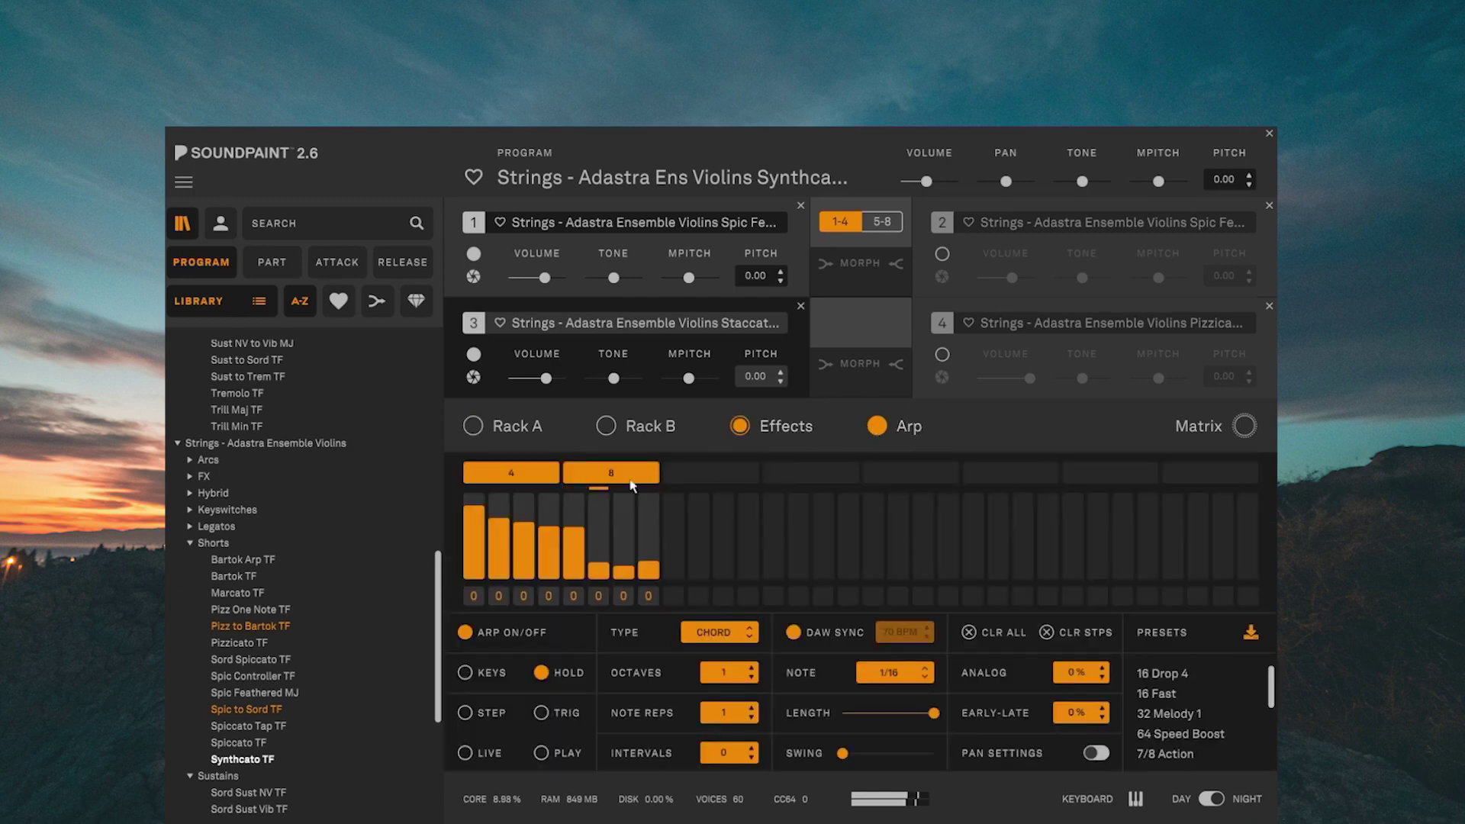
pyautogui.click(466, 633)
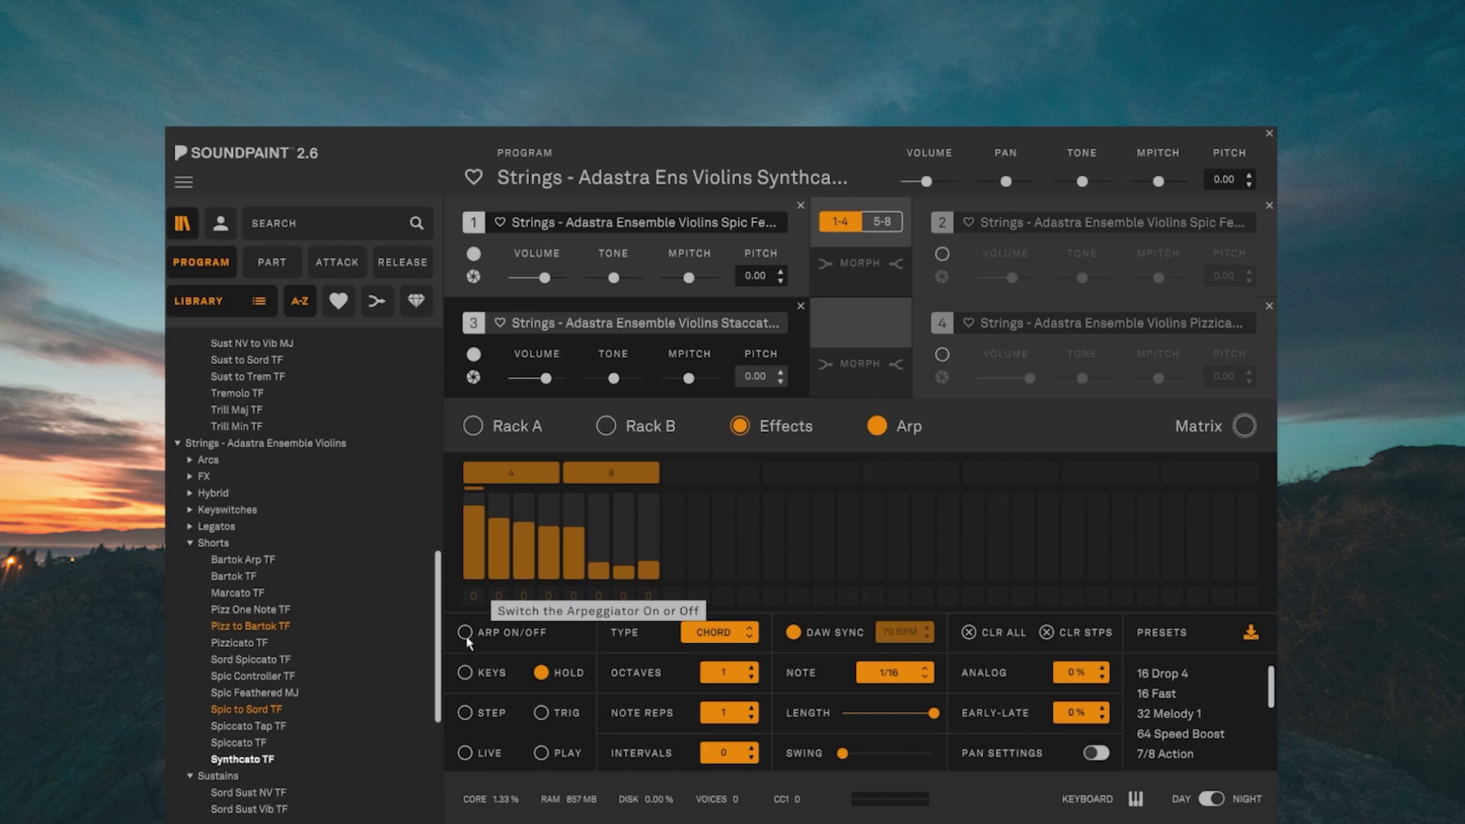
pyautogui.click(467, 636)
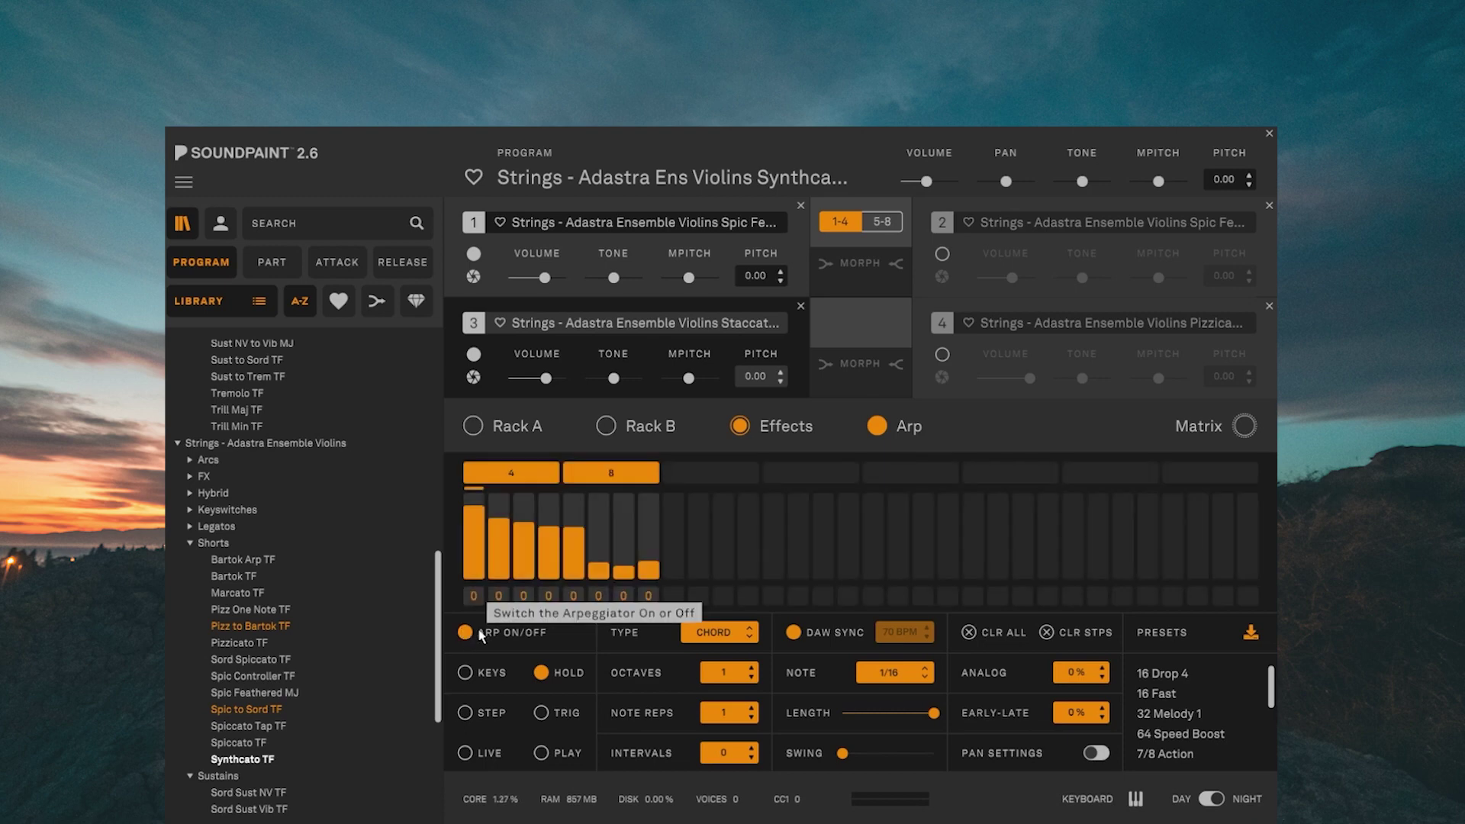
pyautogui.moveTo(496, 551)
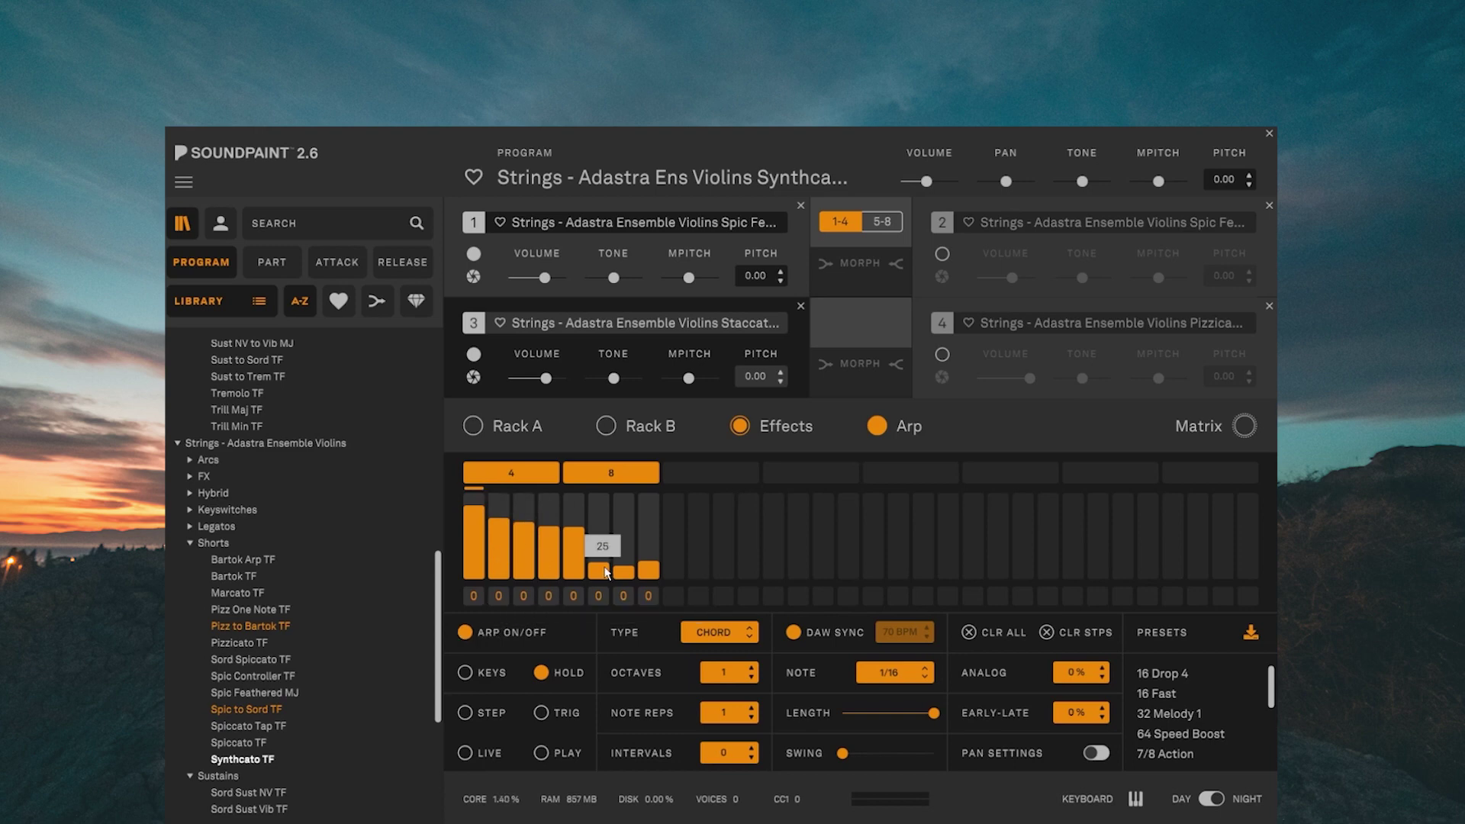
pyautogui.moveTo(534, 566)
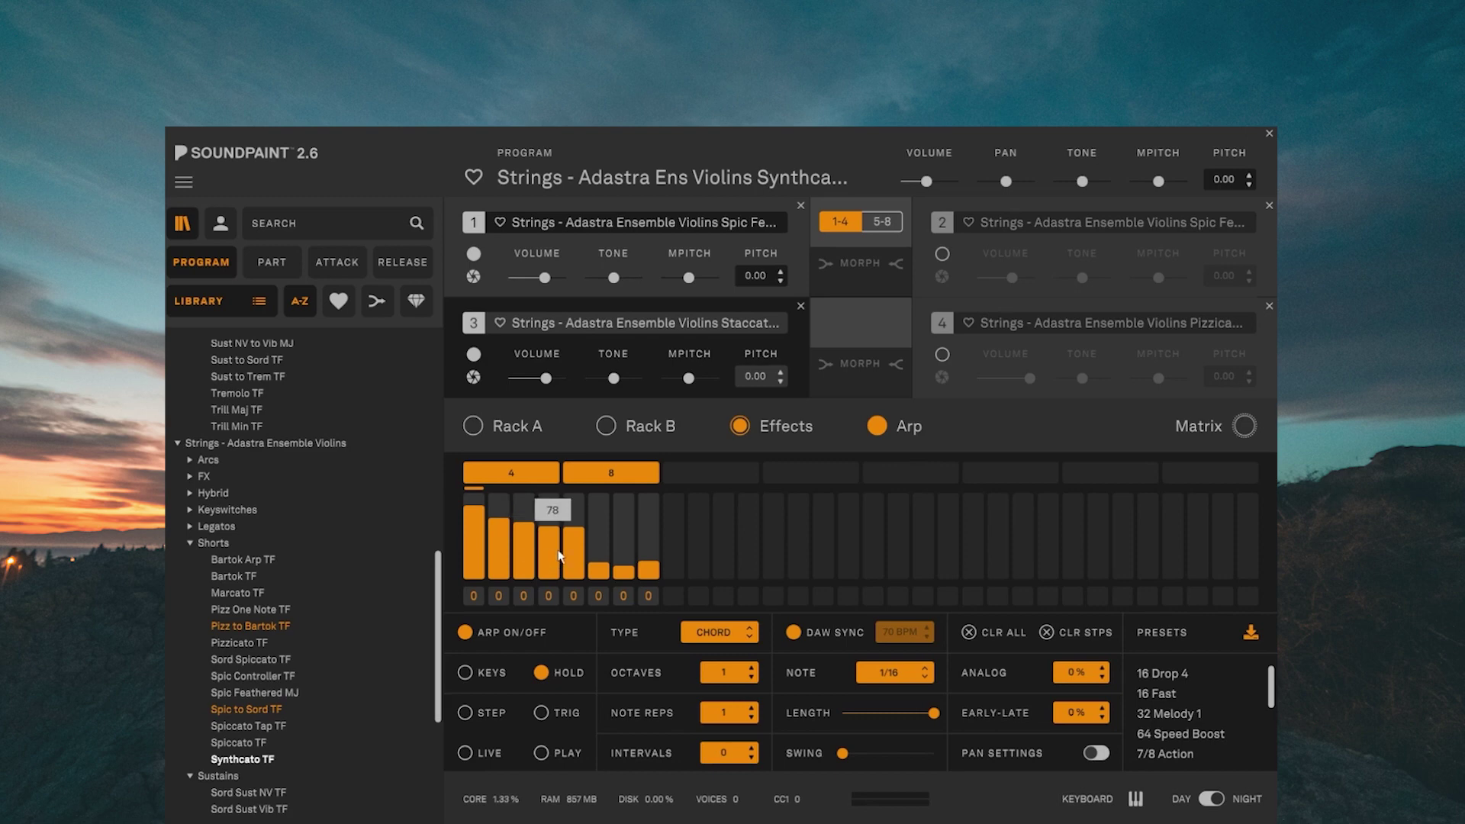
pyautogui.click(530, 641)
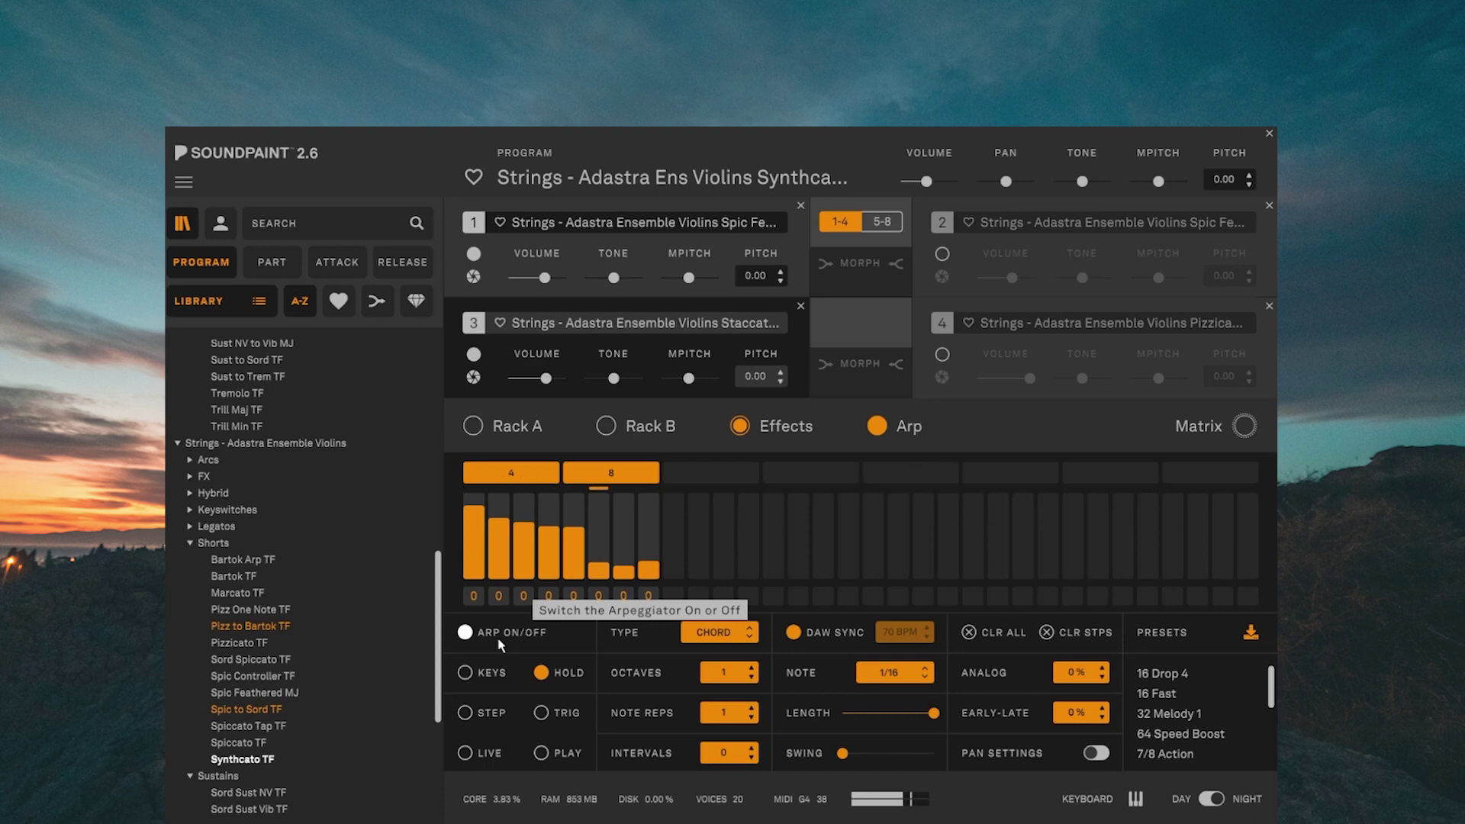
pyautogui.click(501, 633)
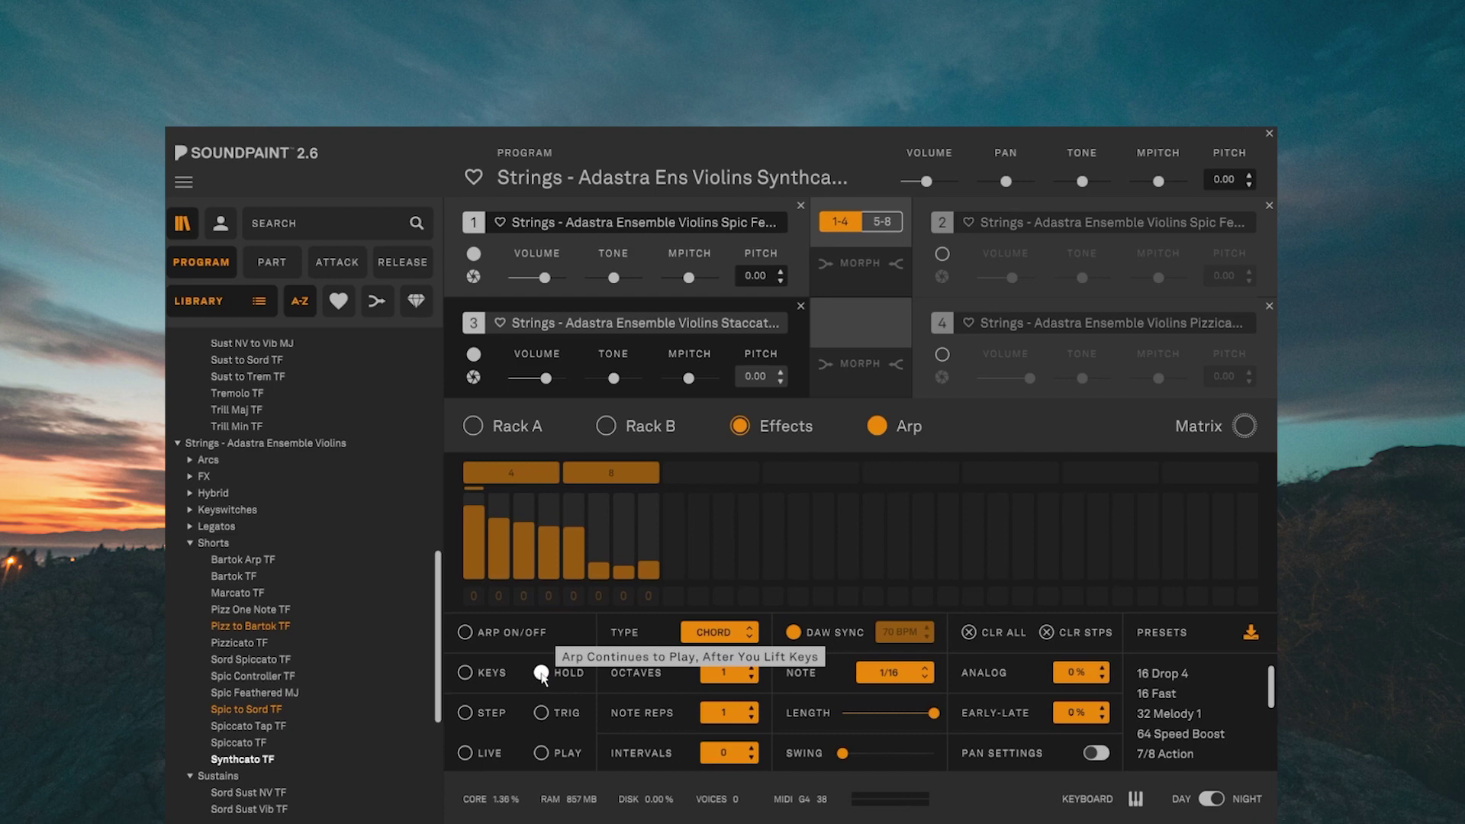
# Set the arpeggiator to Keys mode, compare it switched off and on, and view its Type options while keeping Chord
pyautogui.click(481, 669)
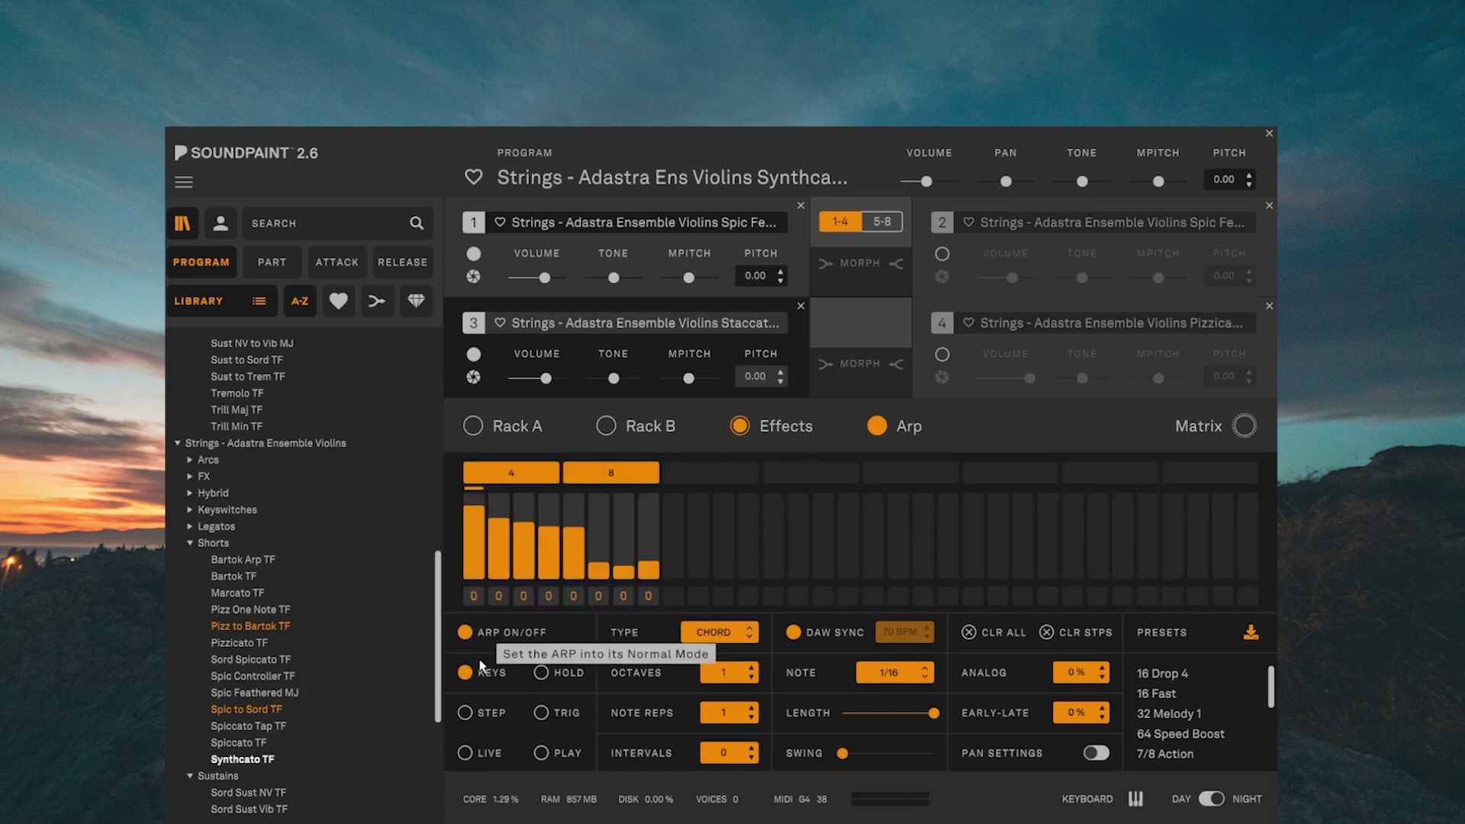
pyautogui.click(486, 637)
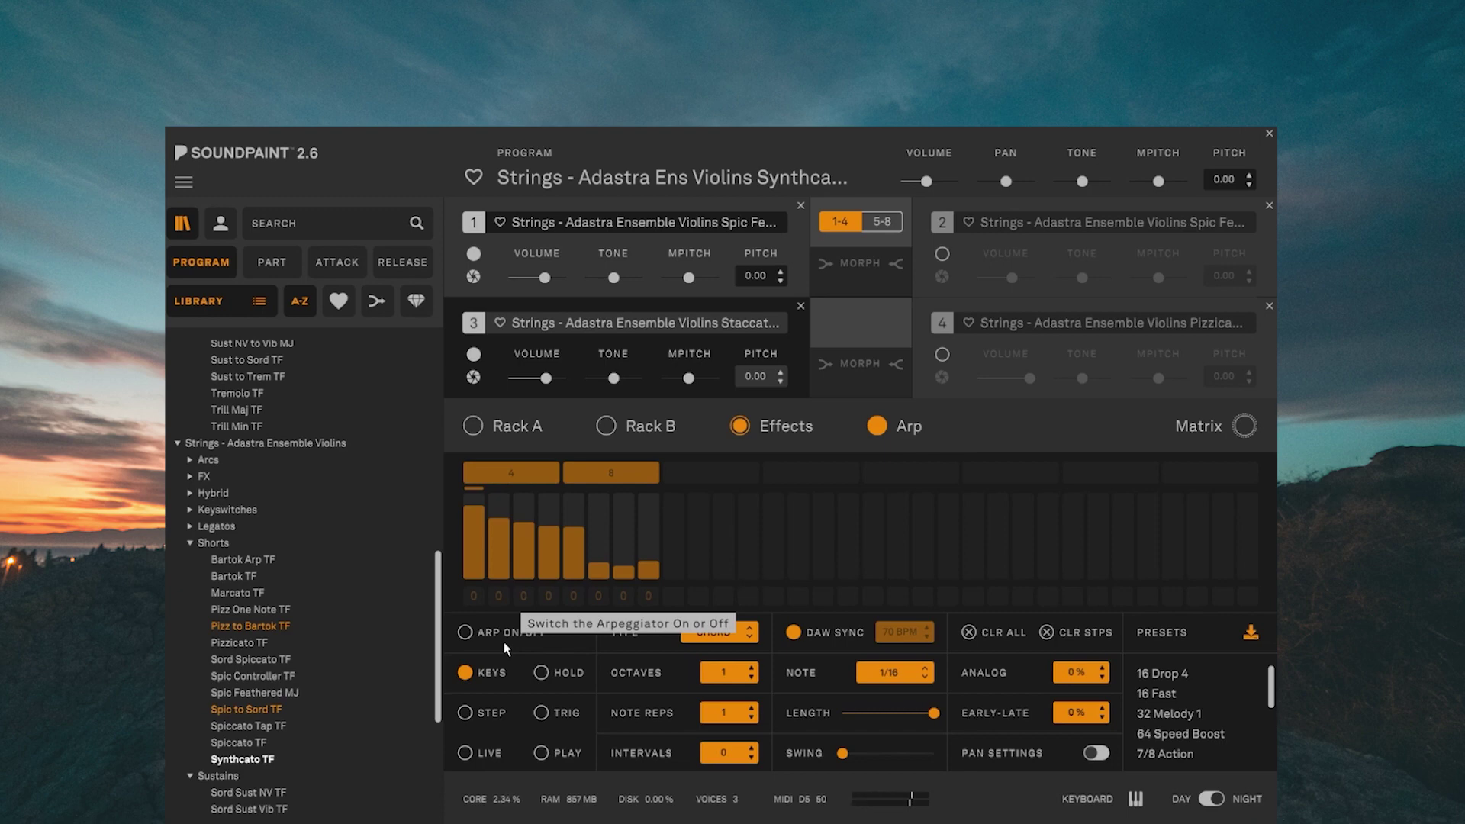
pyautogui.click(500, 635)
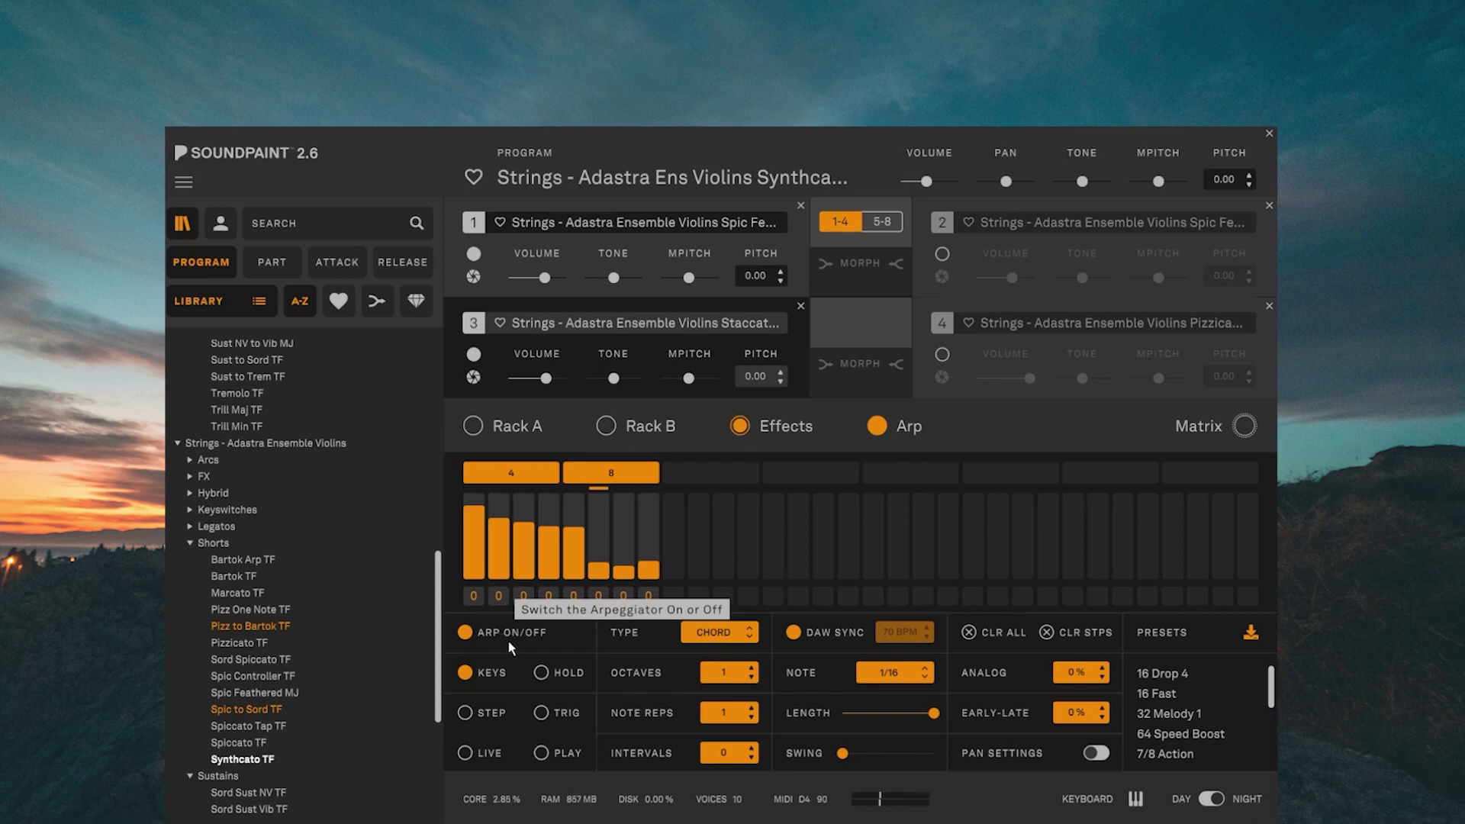
pyautogui.click(475, 673)
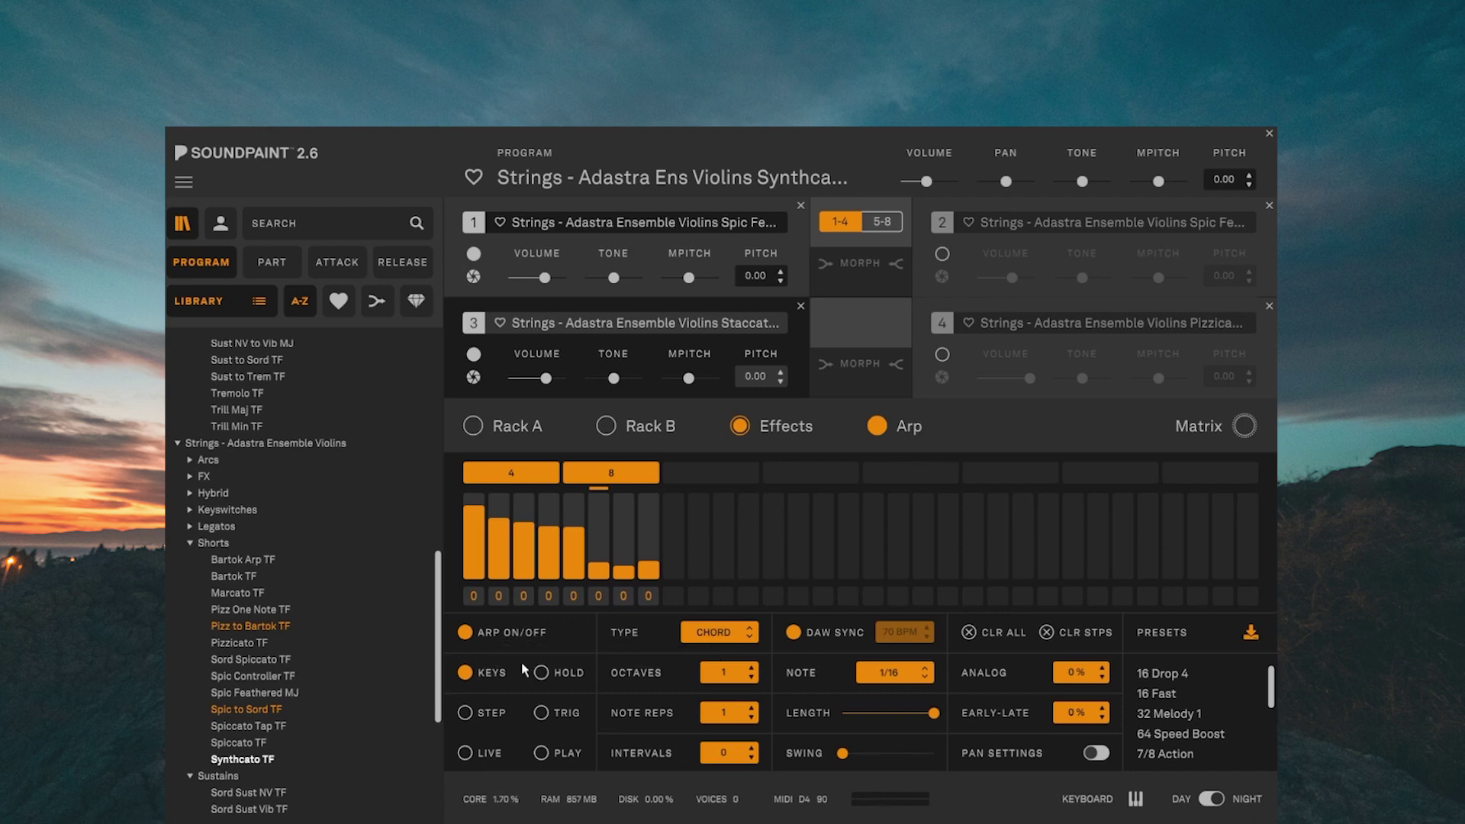
pyautogui.click(709, 635)
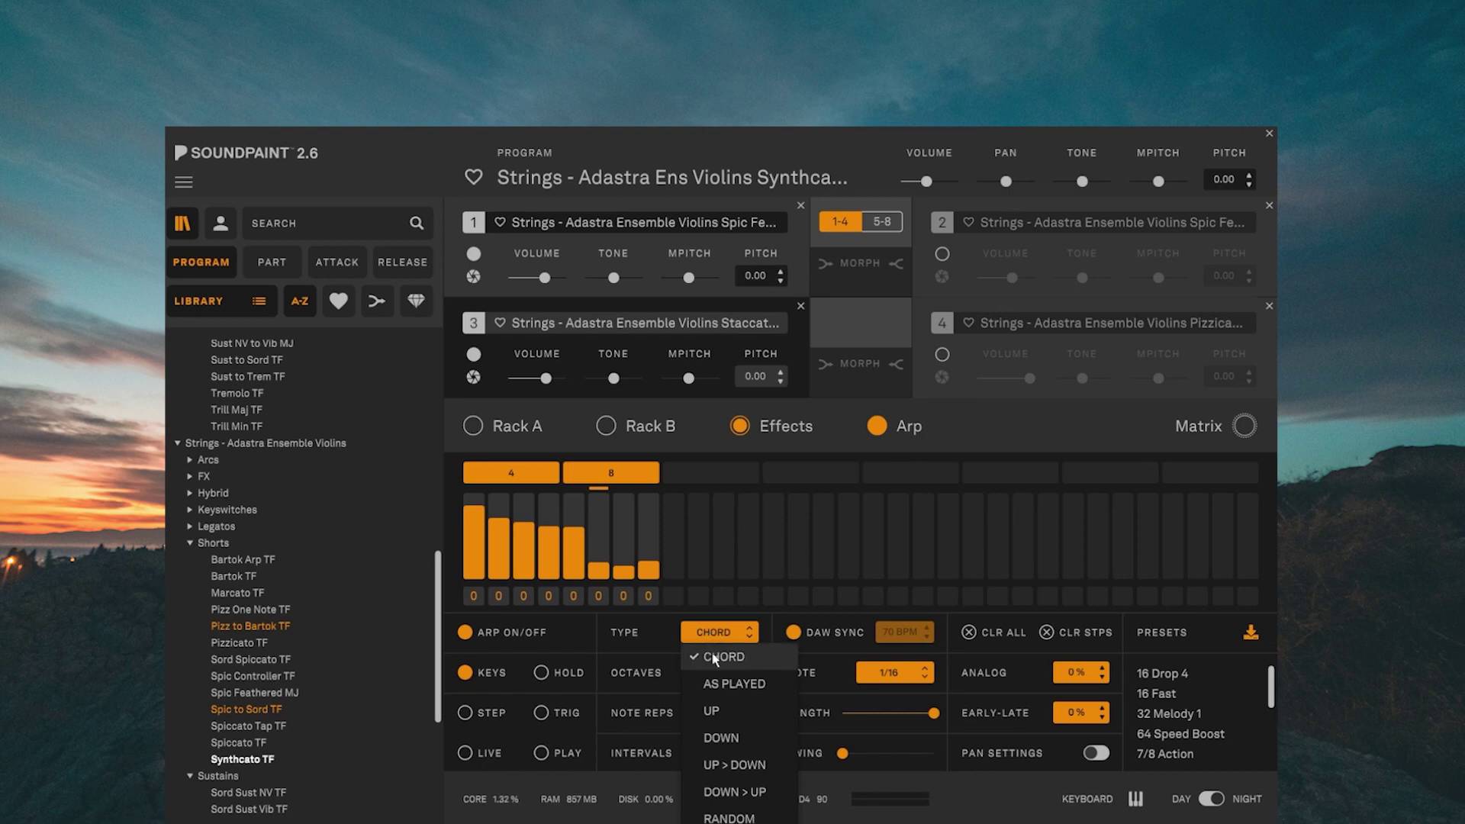
pyautogui.click(673, 629)
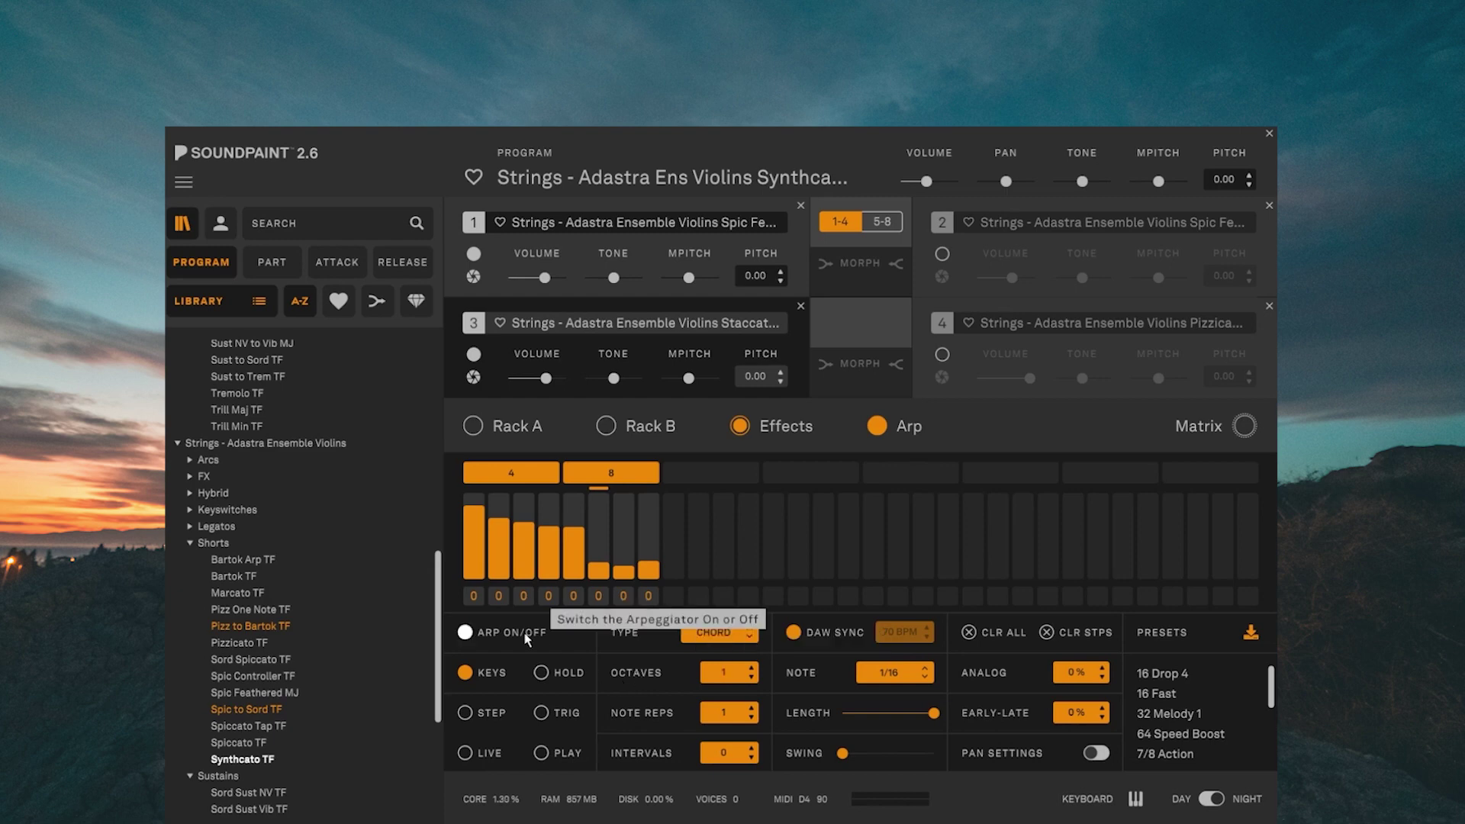
# Audition Bartok Arp TF from the Violins Shorts folder and switch its arpeggiator off
pyautogui.doubleClick(233, 567)
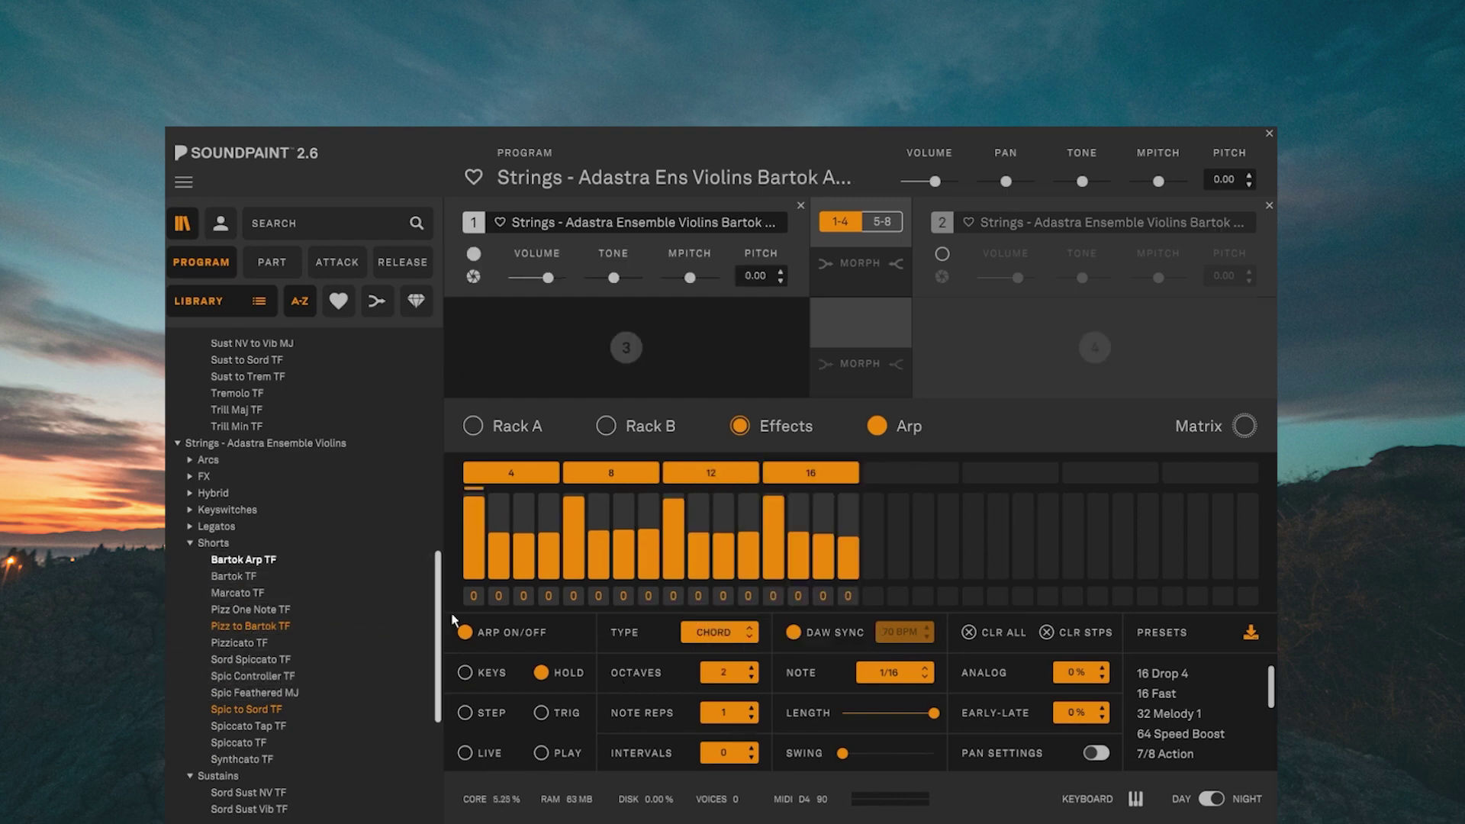
pyautogui.click(484, 640)
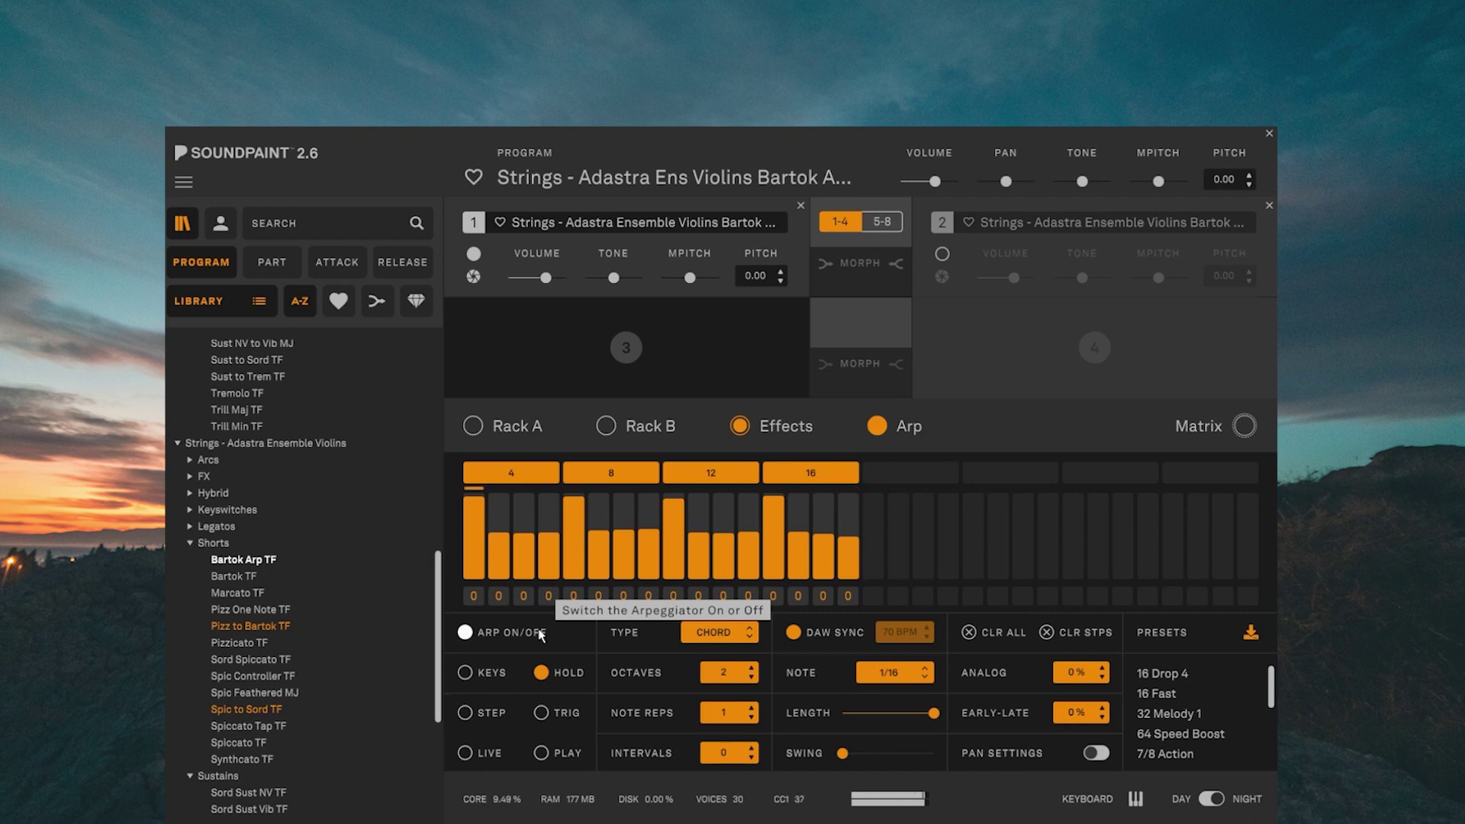
pyautogui.click(502, 637)
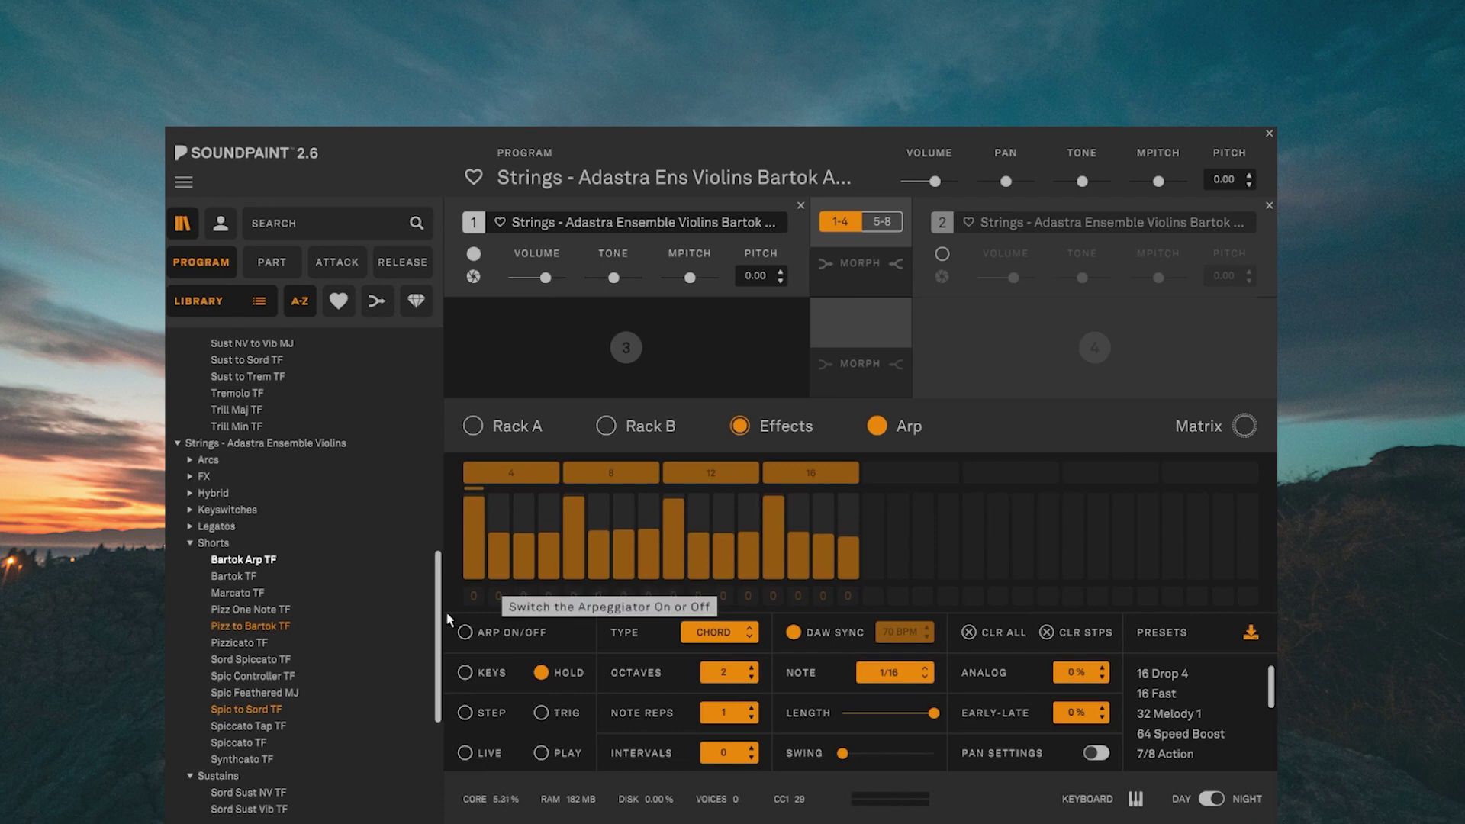
# Examine the Rack A and Rack B modules and the effects chain of Bartok Arp TF
pyautogui.click(644, 426)
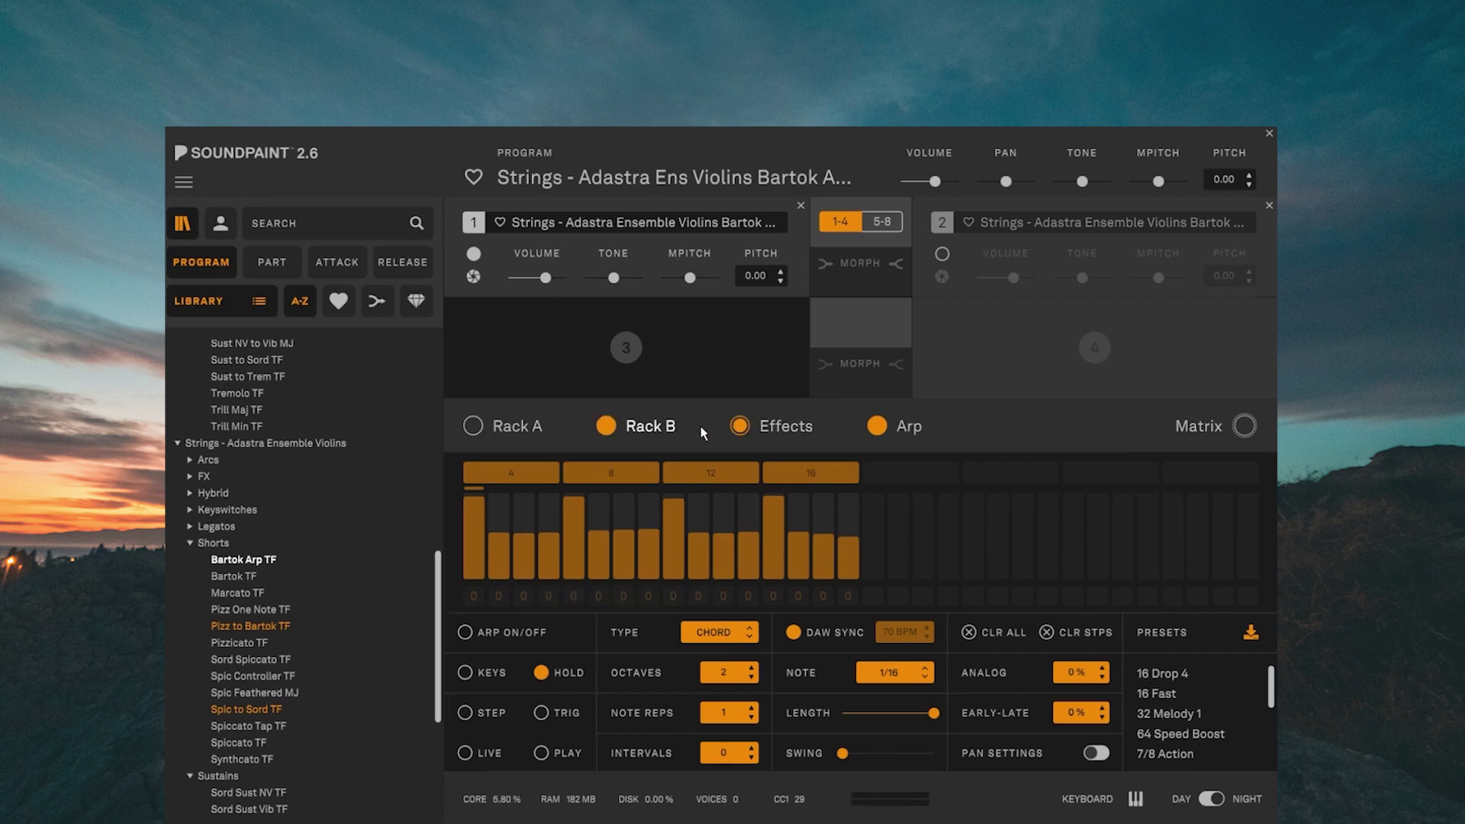
pyautogui.click(759, 429)
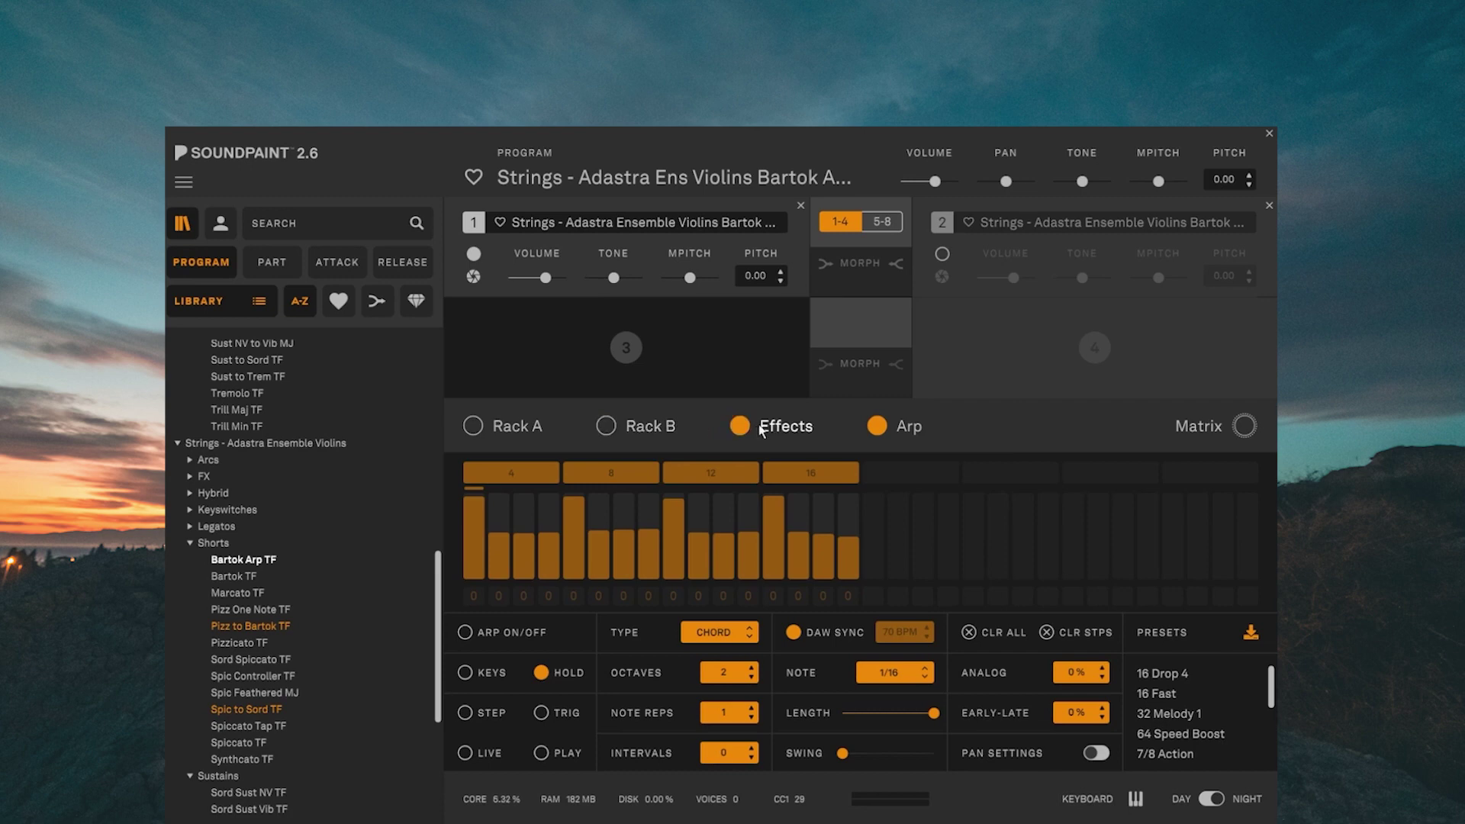
pyautogui.click(519, 428)
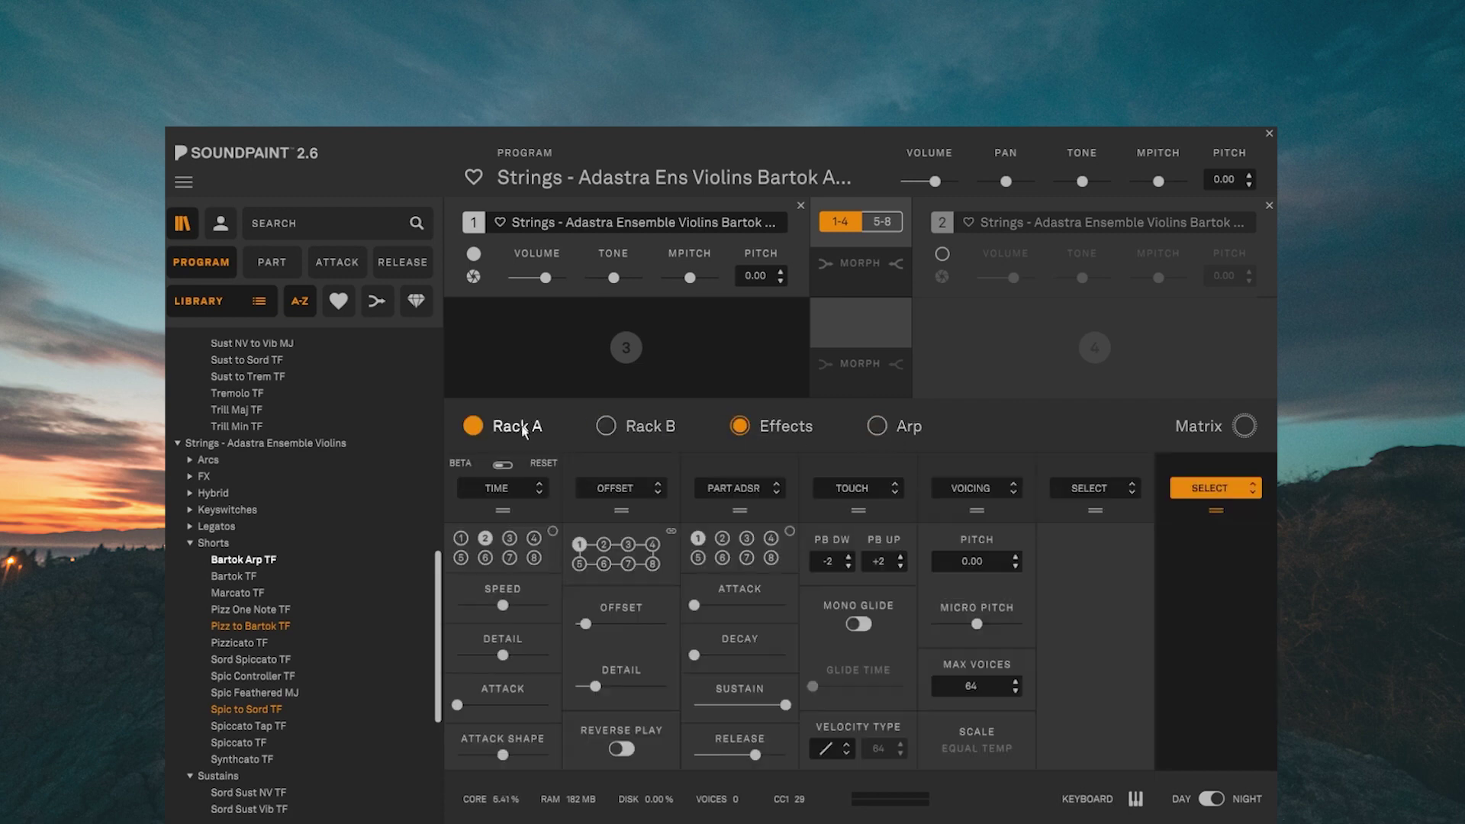
pyautogui.click(643, 432)
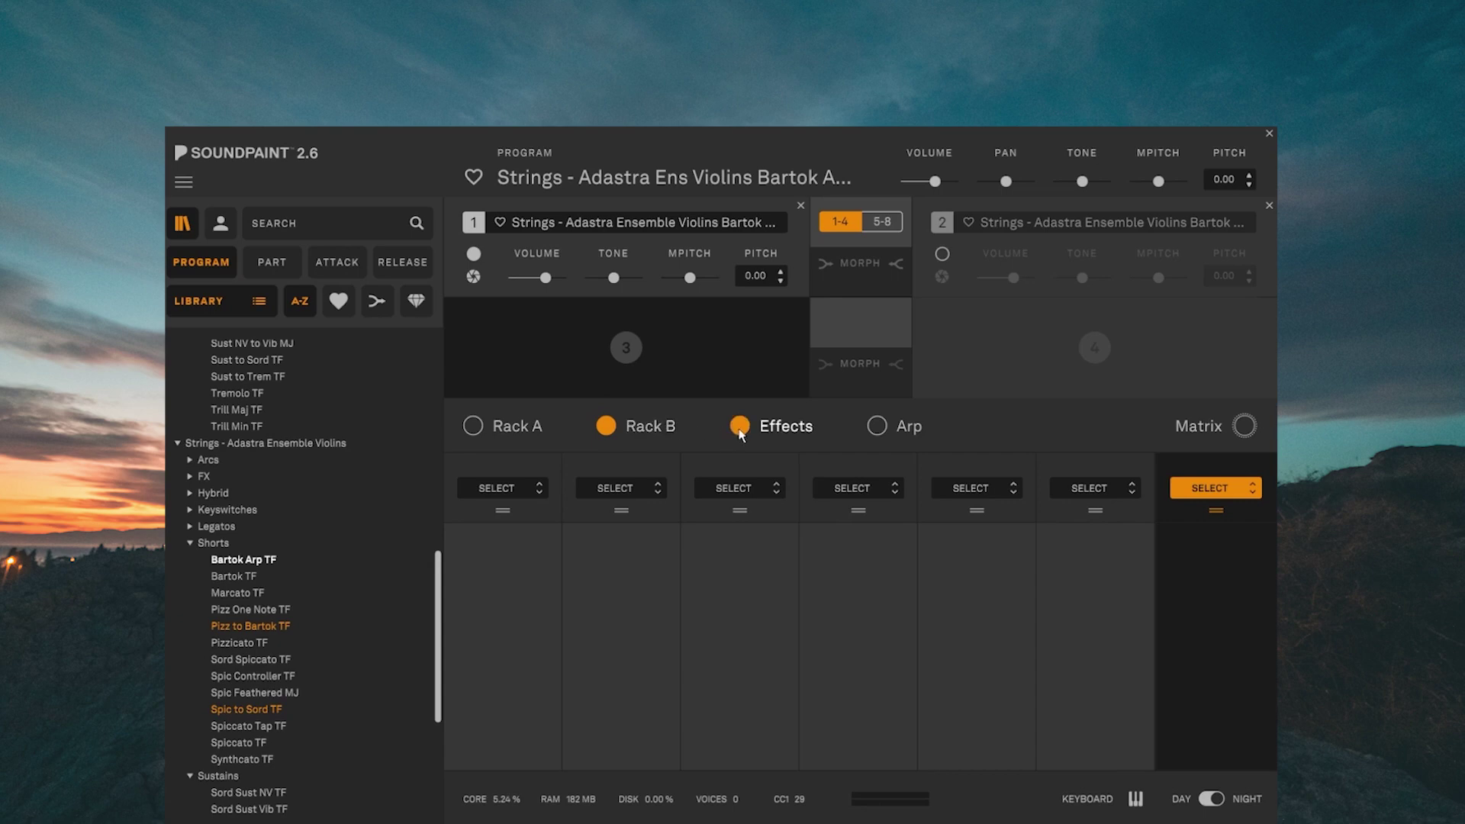
pyautogui.click(740, 431)
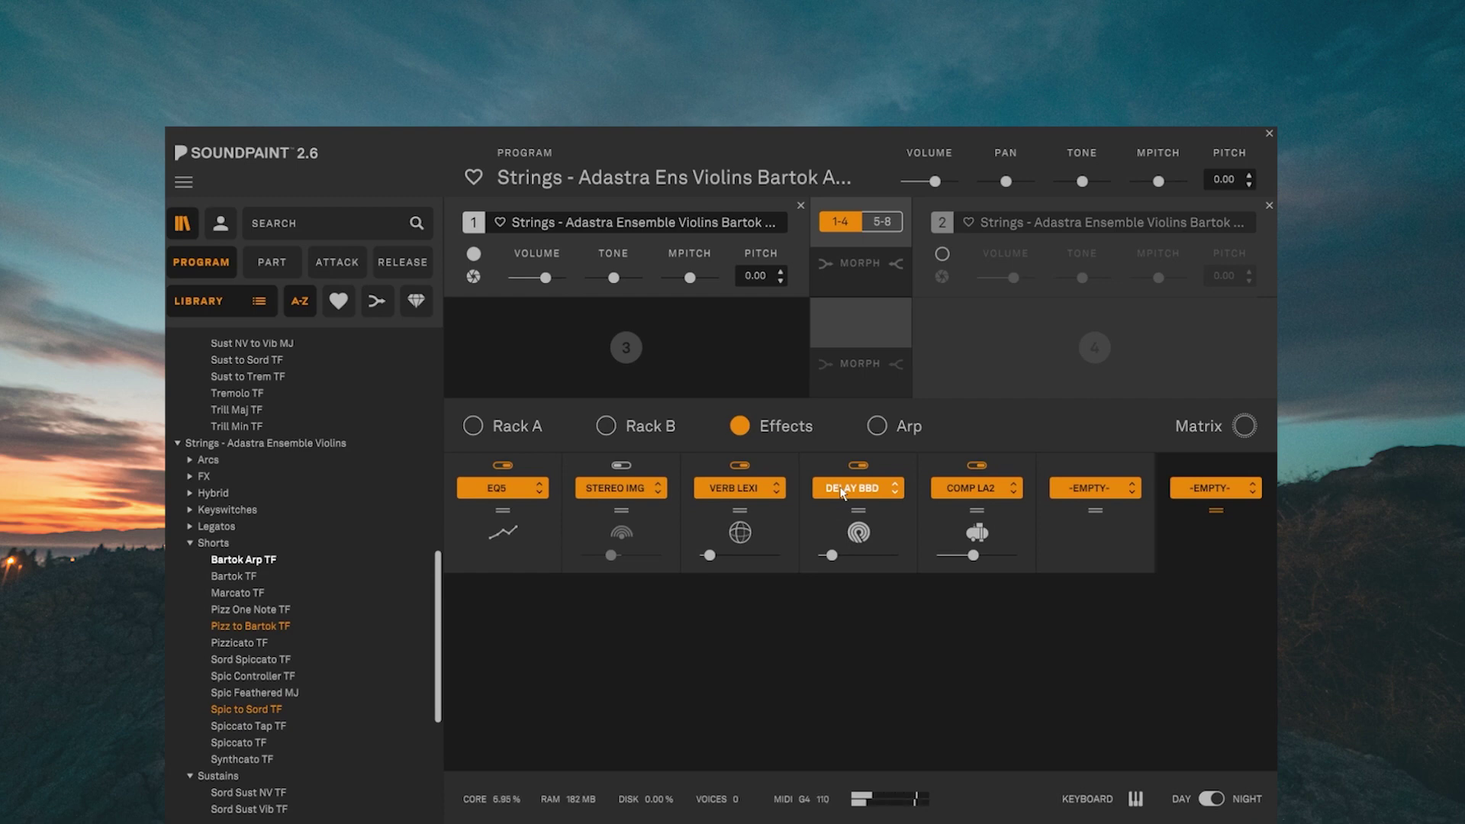
# Load the 16 Fast arpeggiator preset for Bartok Arp TF and enable part 2
pyautogui.click(875, 433)
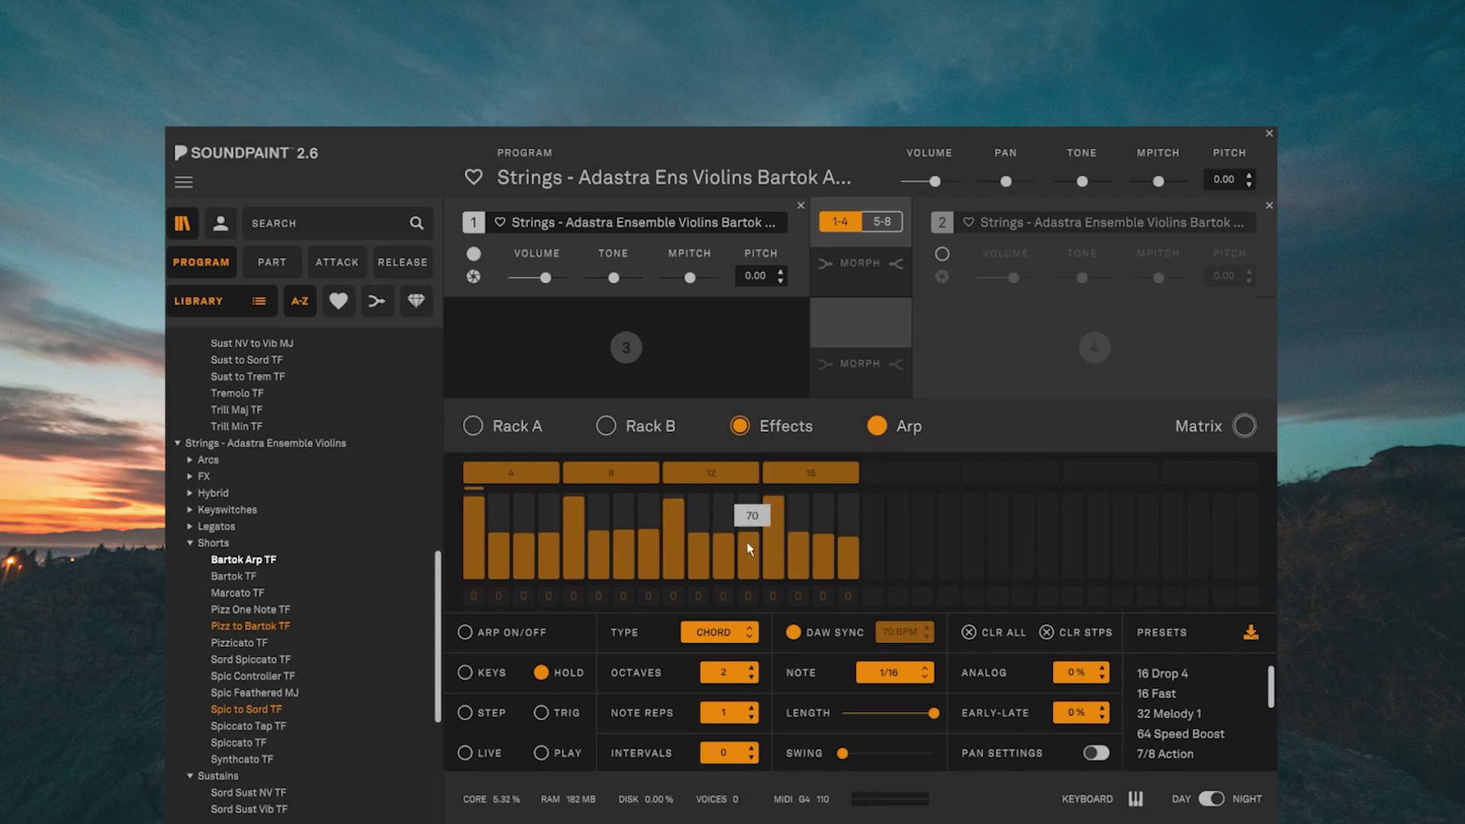
pyautogui.click(1157, 695)
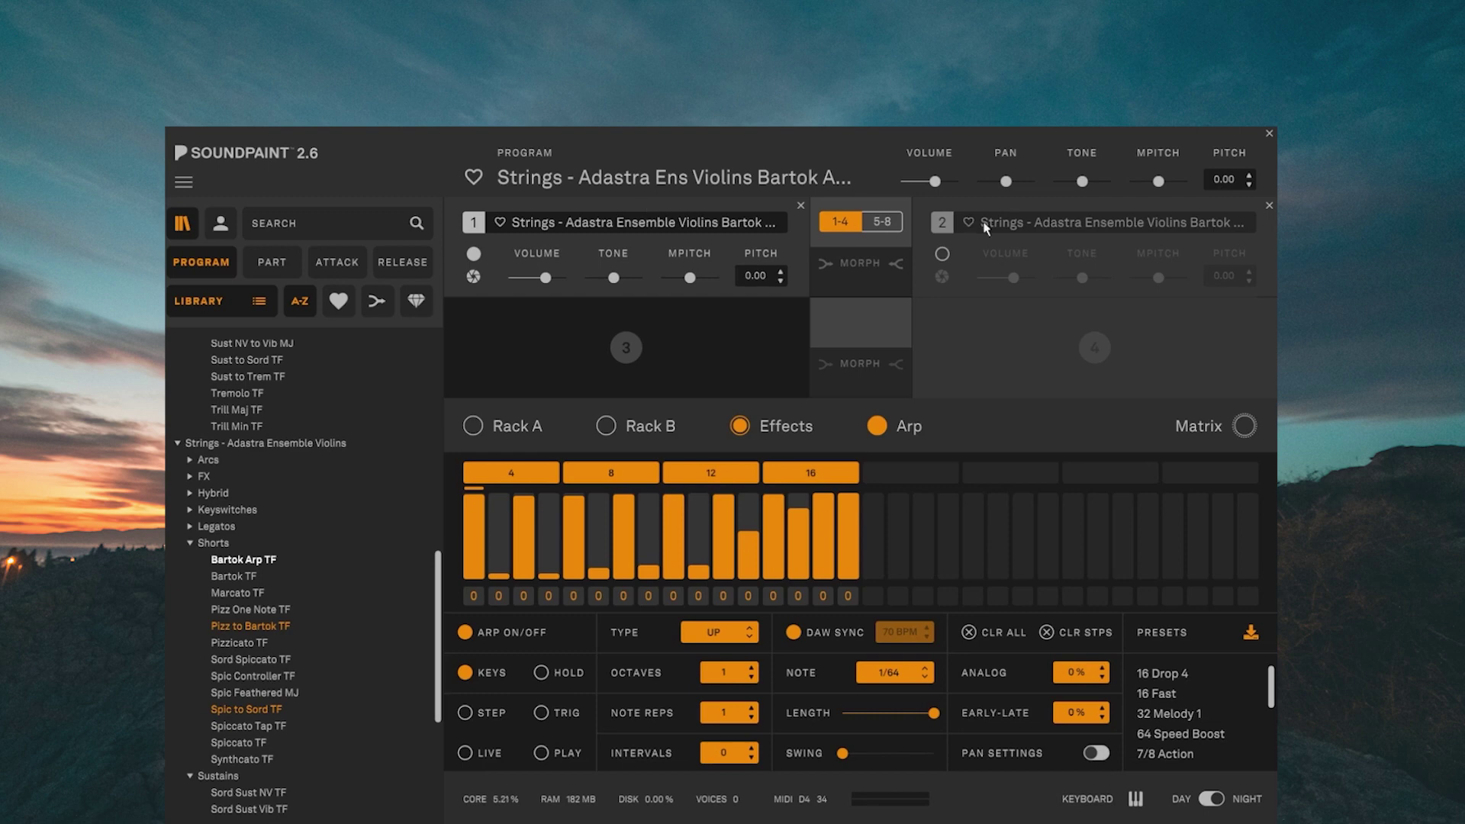
pyautogui.click(942, 253)
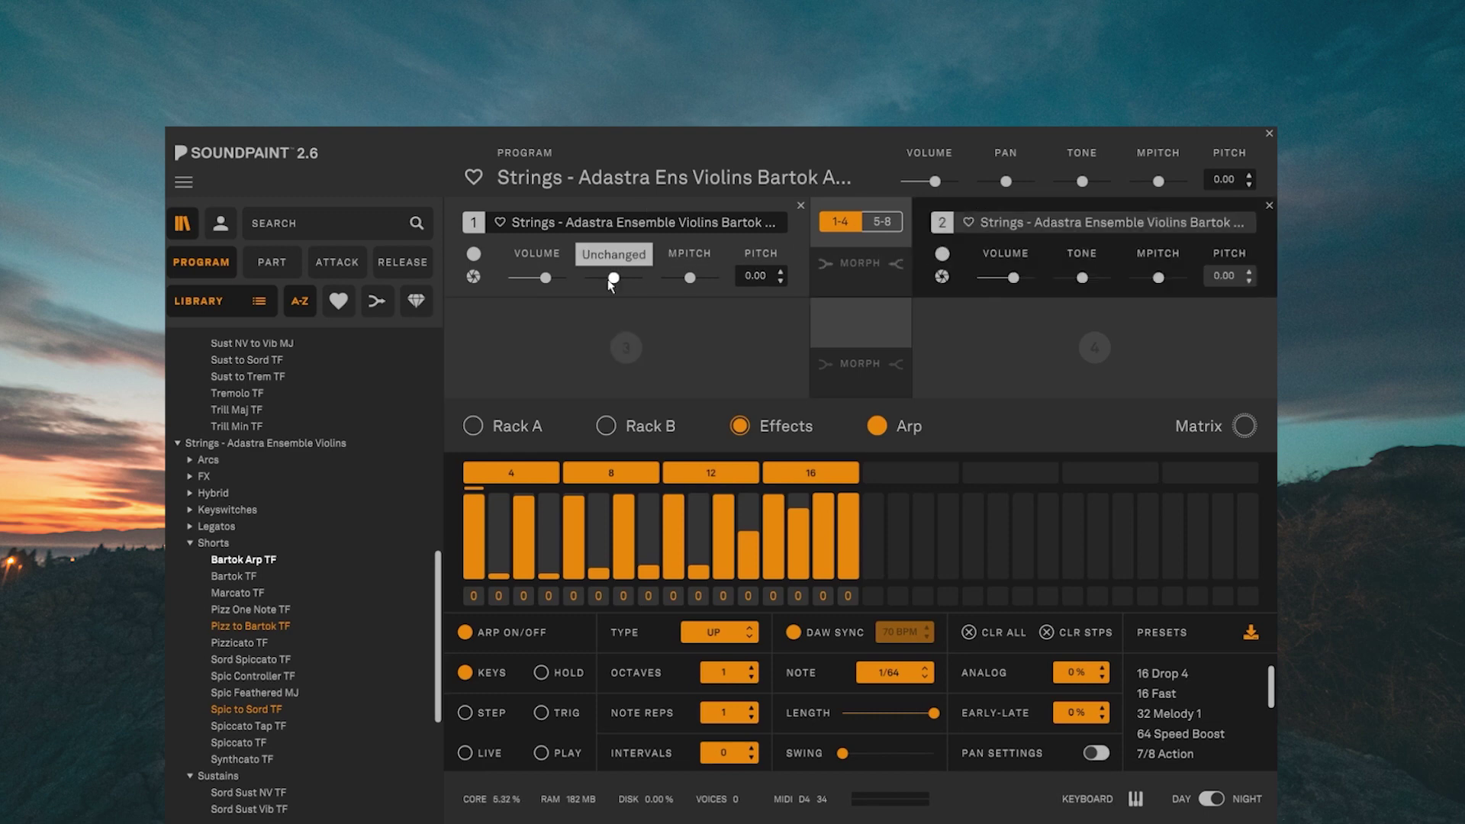
# Raise the Offset and Detail amounts slightly in Rack A's Offset module
pyautogui.click(518, 427)
pyautogui.click(518, 428)
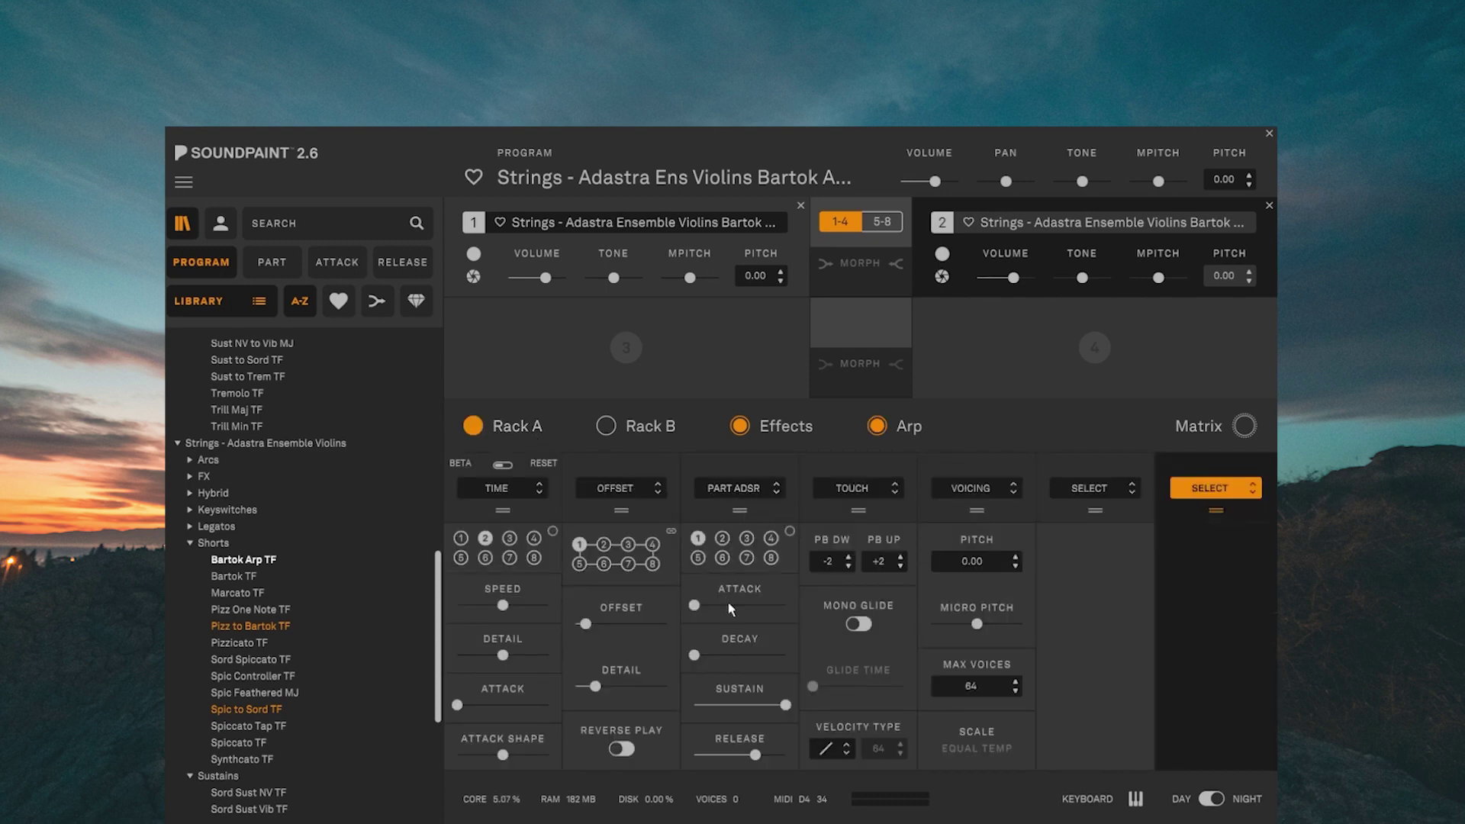
pyautogui.moveTo(734, 661)
pyautogui.moveTo(585, 623)
pyautogui.mouseDown()
pyautogui.moveTo(654, 627)
pyautogui.moveTo(605, 625)
pyautogui.mouseUp()
pyautogui.moveTo(595, 686); pyautogui.dragTo(602, 691)
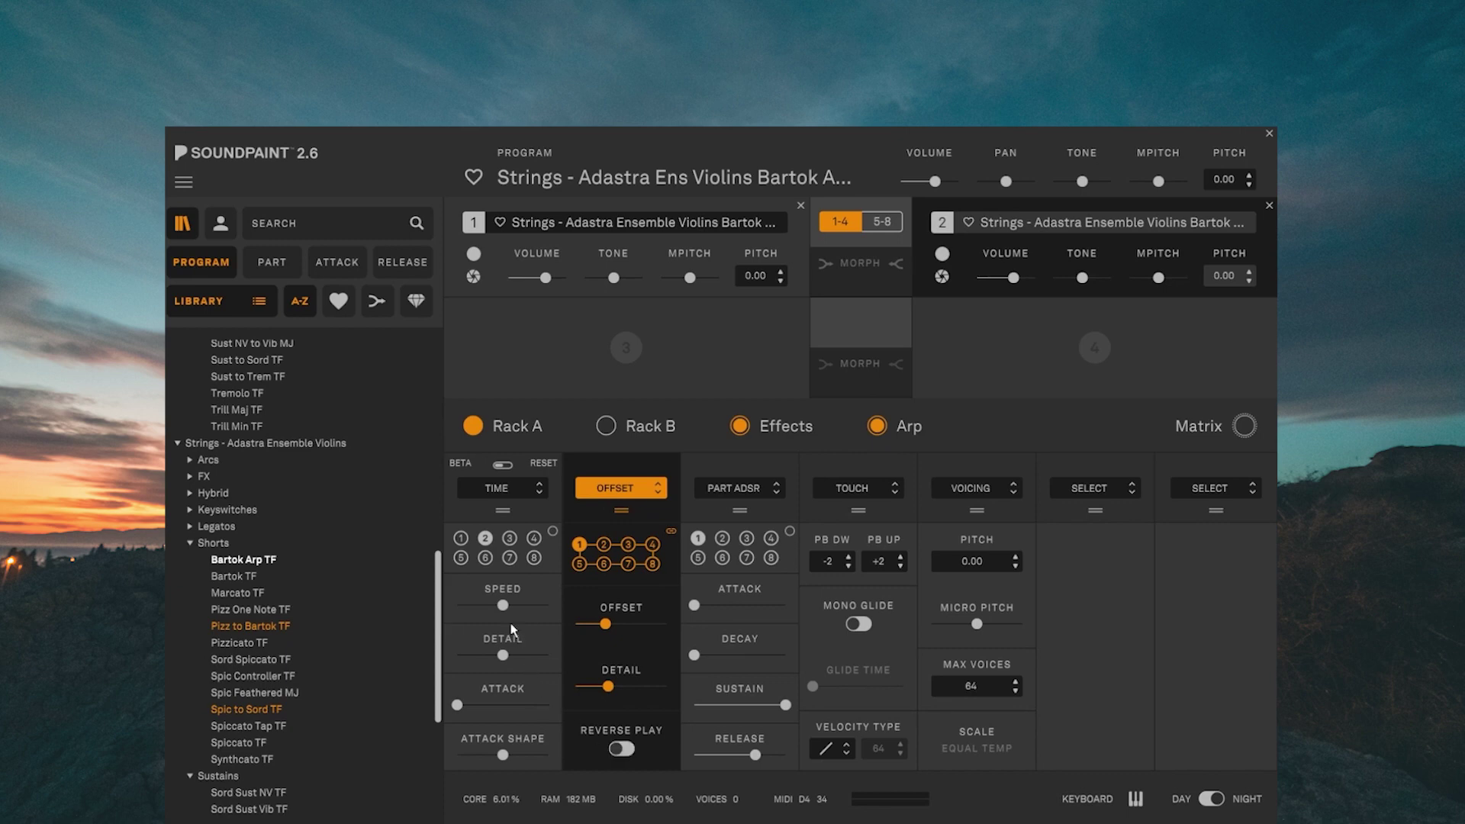
# Replace the Time module in Rack A's first slot with Legato and examine its polyphonic legato controls
pyautogui.click(504, 489)
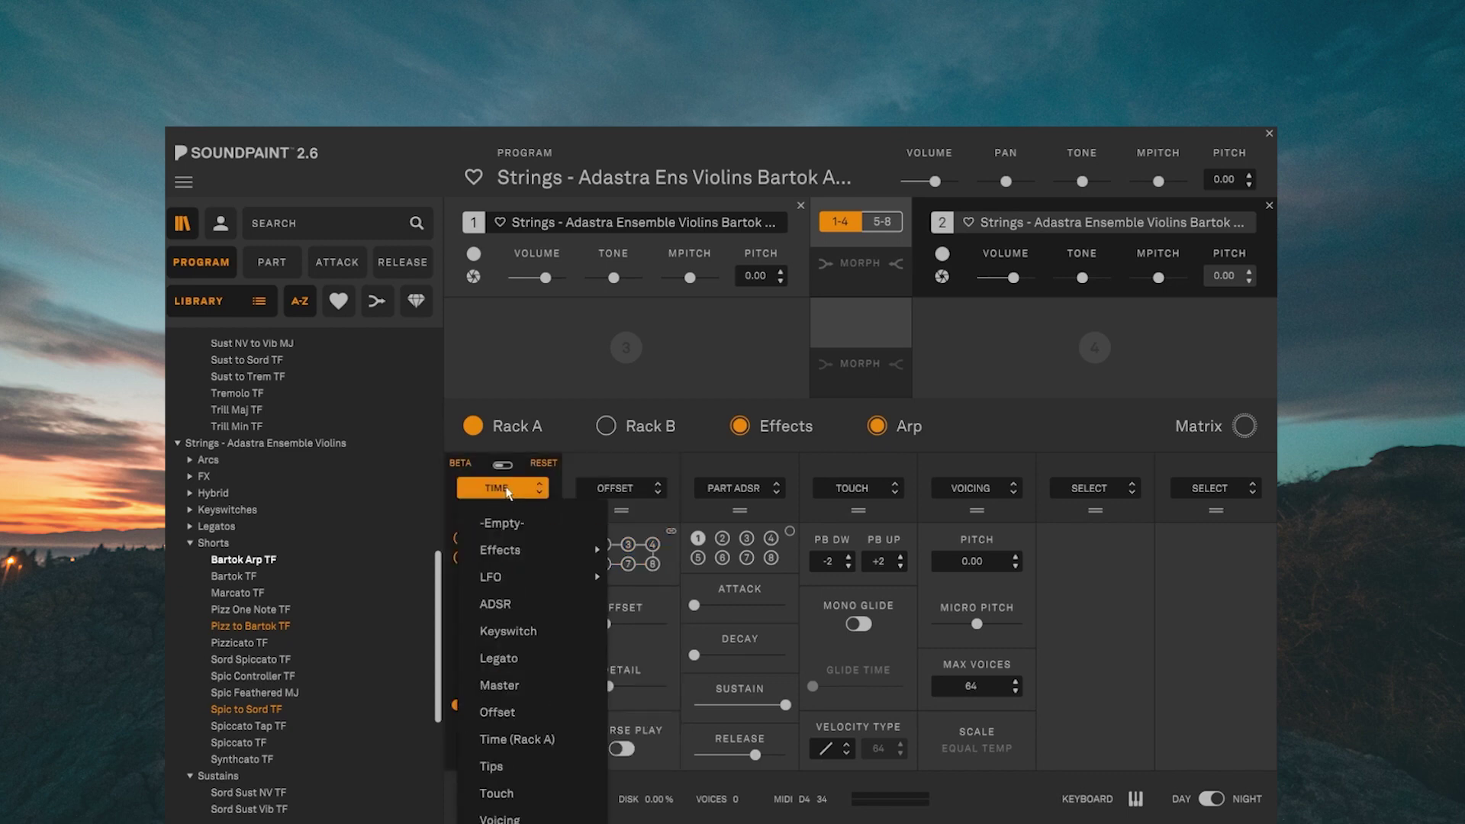
pyautogui.click(499, 658)
pyautogui.moveTo(465, 678)
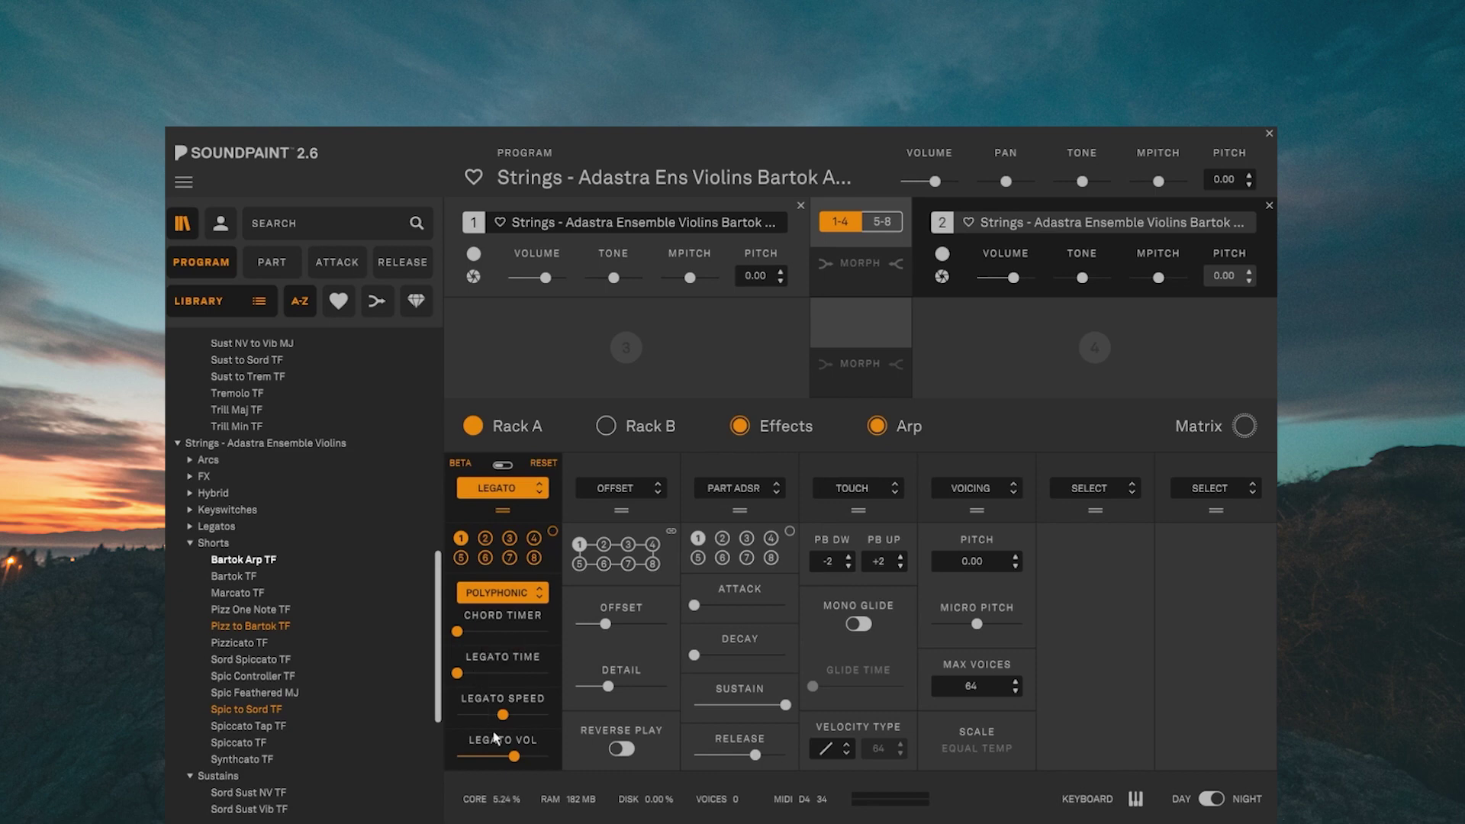
pyautogui.moveTo(515, 757)
# View the Voicing slot's module options without changing it, and add a Touch module to Rack A's empty sixth slot
pyautogui.click(984, 489)
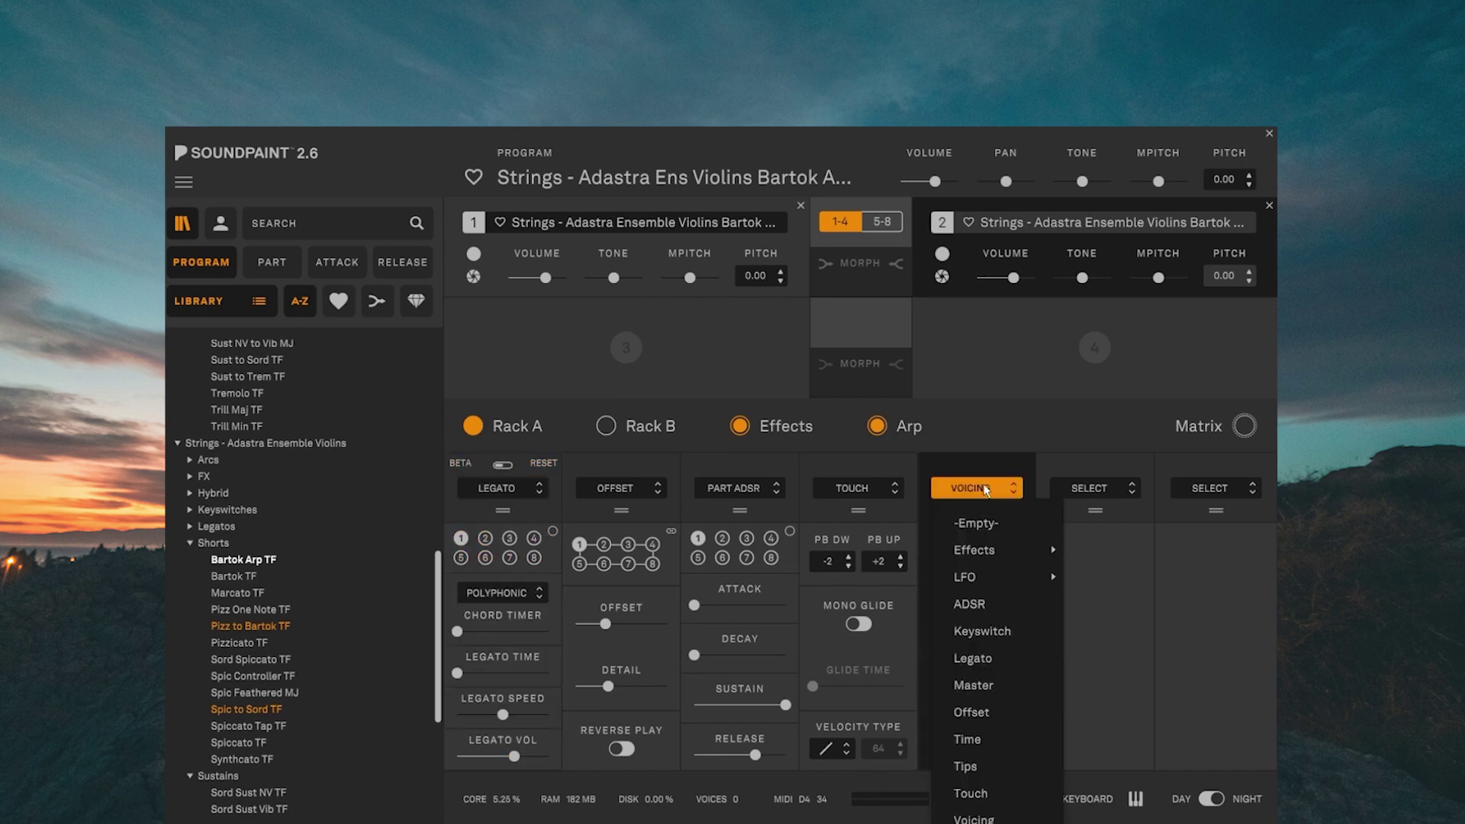
pyautogui.click(984, 489)
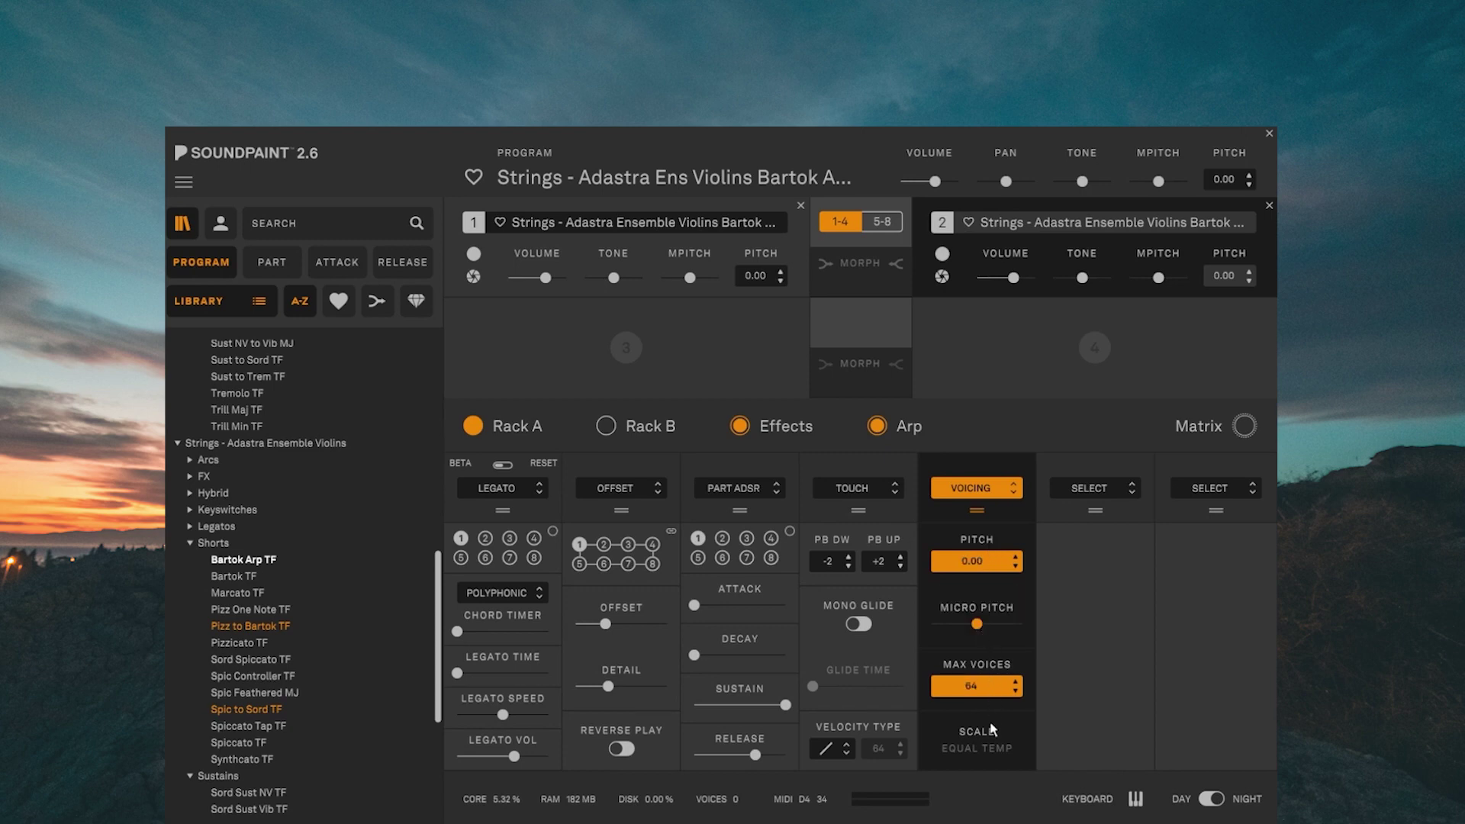
pyautogui.click(1090, 489)
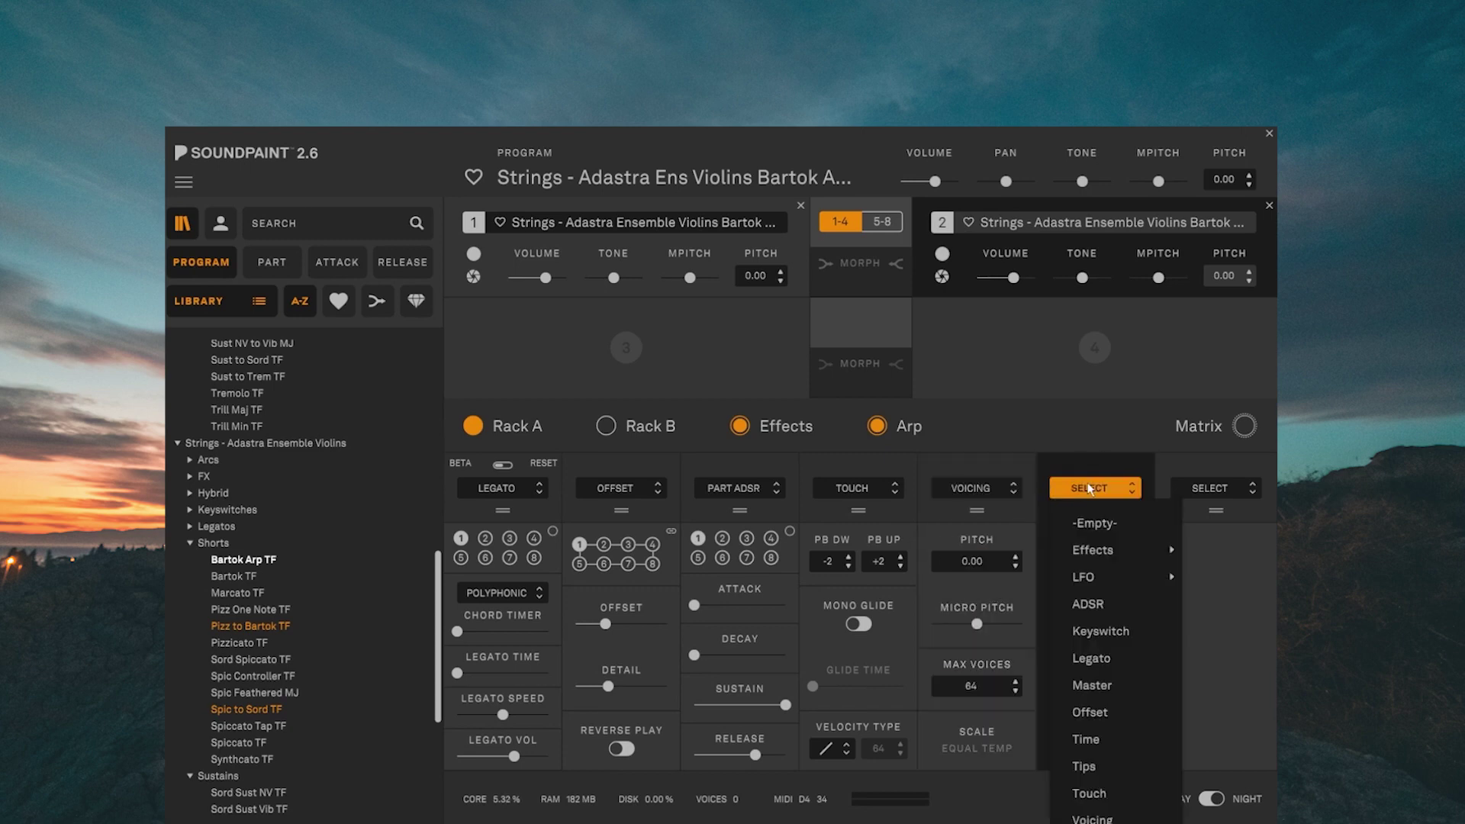
pyautogui.click(1093, 795)
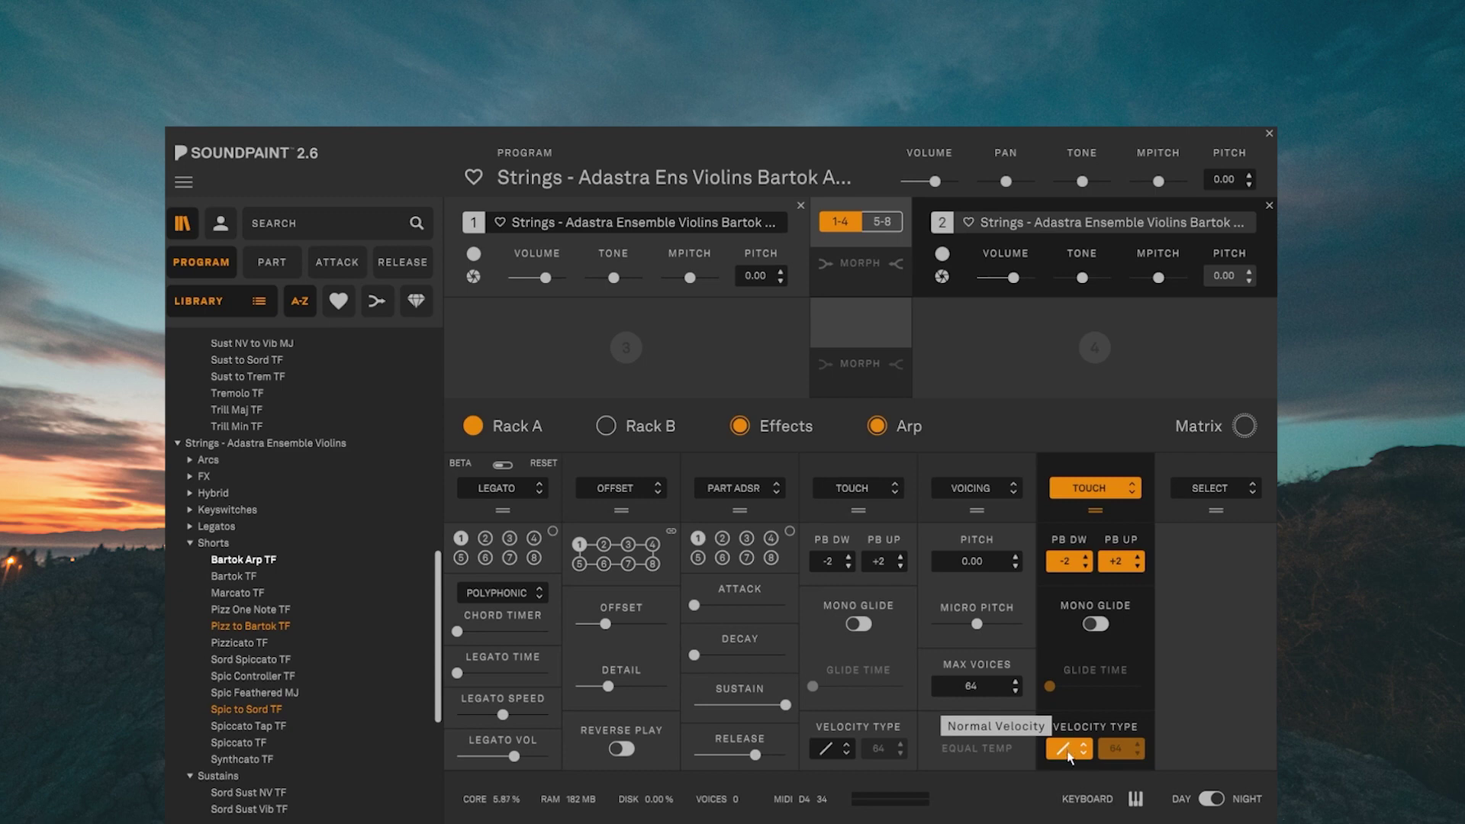
# Set the Touch module's velocity type in Rack A to the flat fixed curve with a value of 66
pyautogui.click(1069, 752)
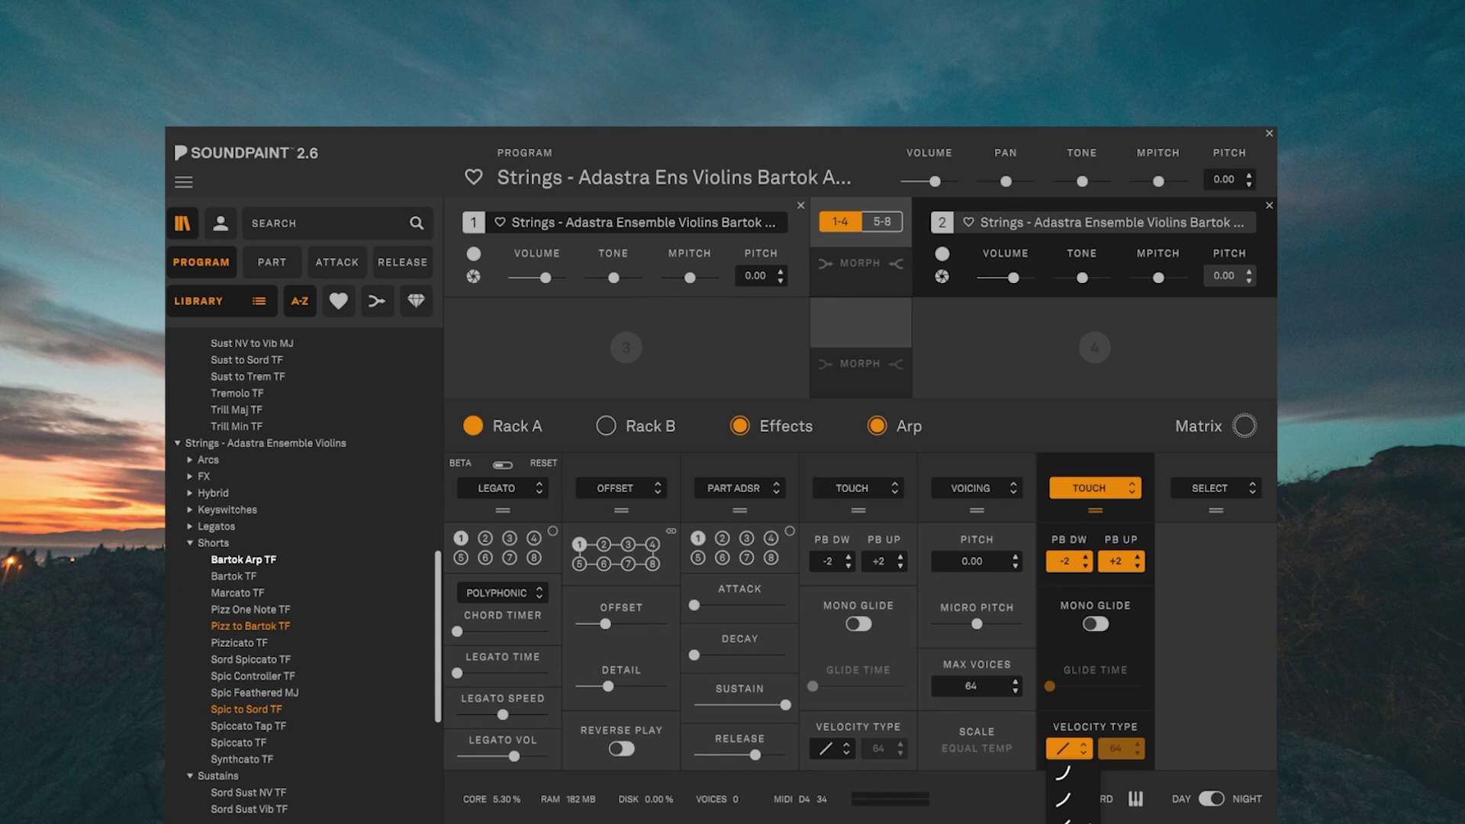
pyautogui.click(1063, 820)
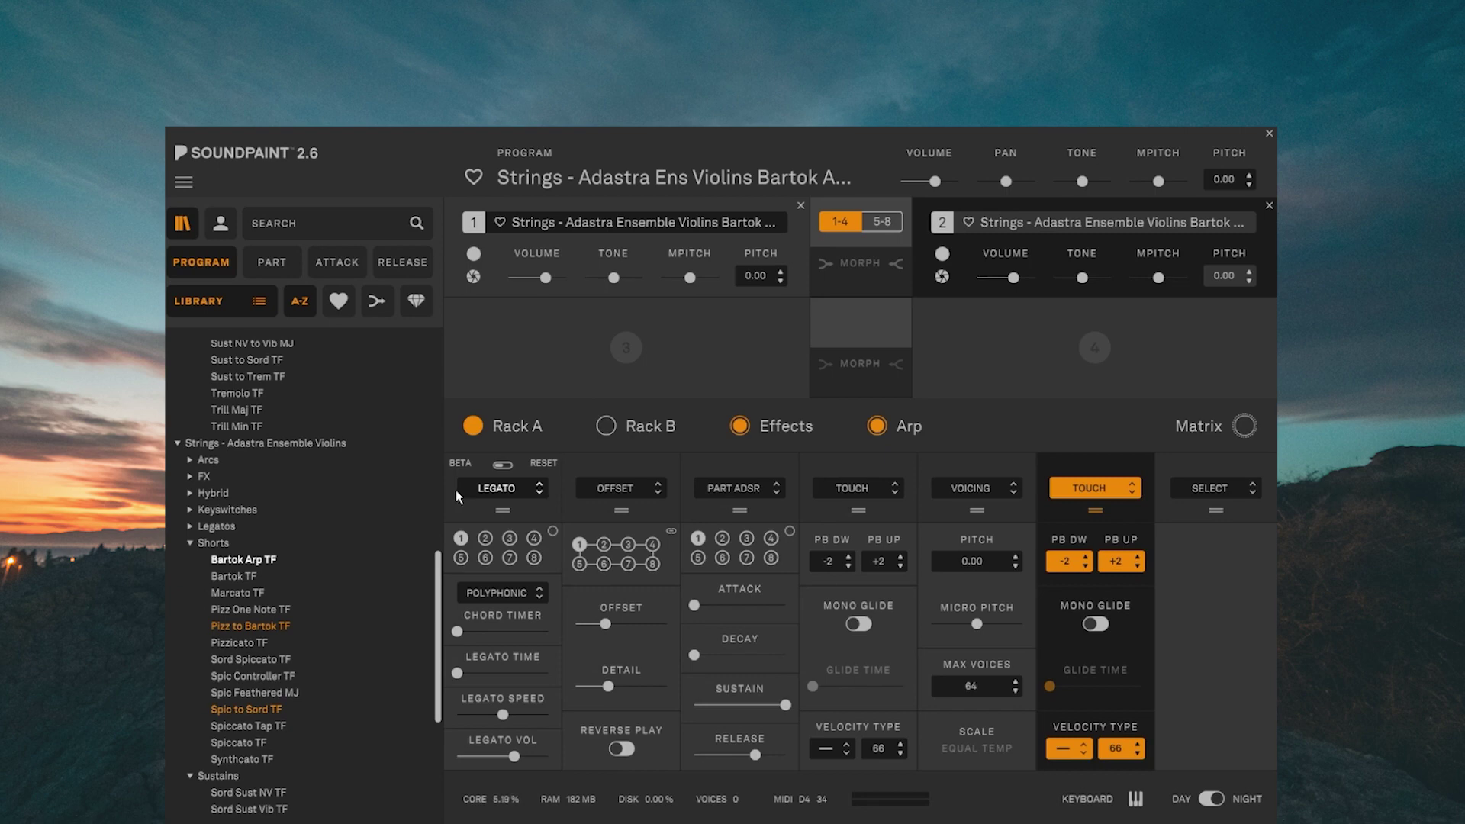
pyautogui.moveTo(438, 564); pyautogui.dragTo(439, 359)
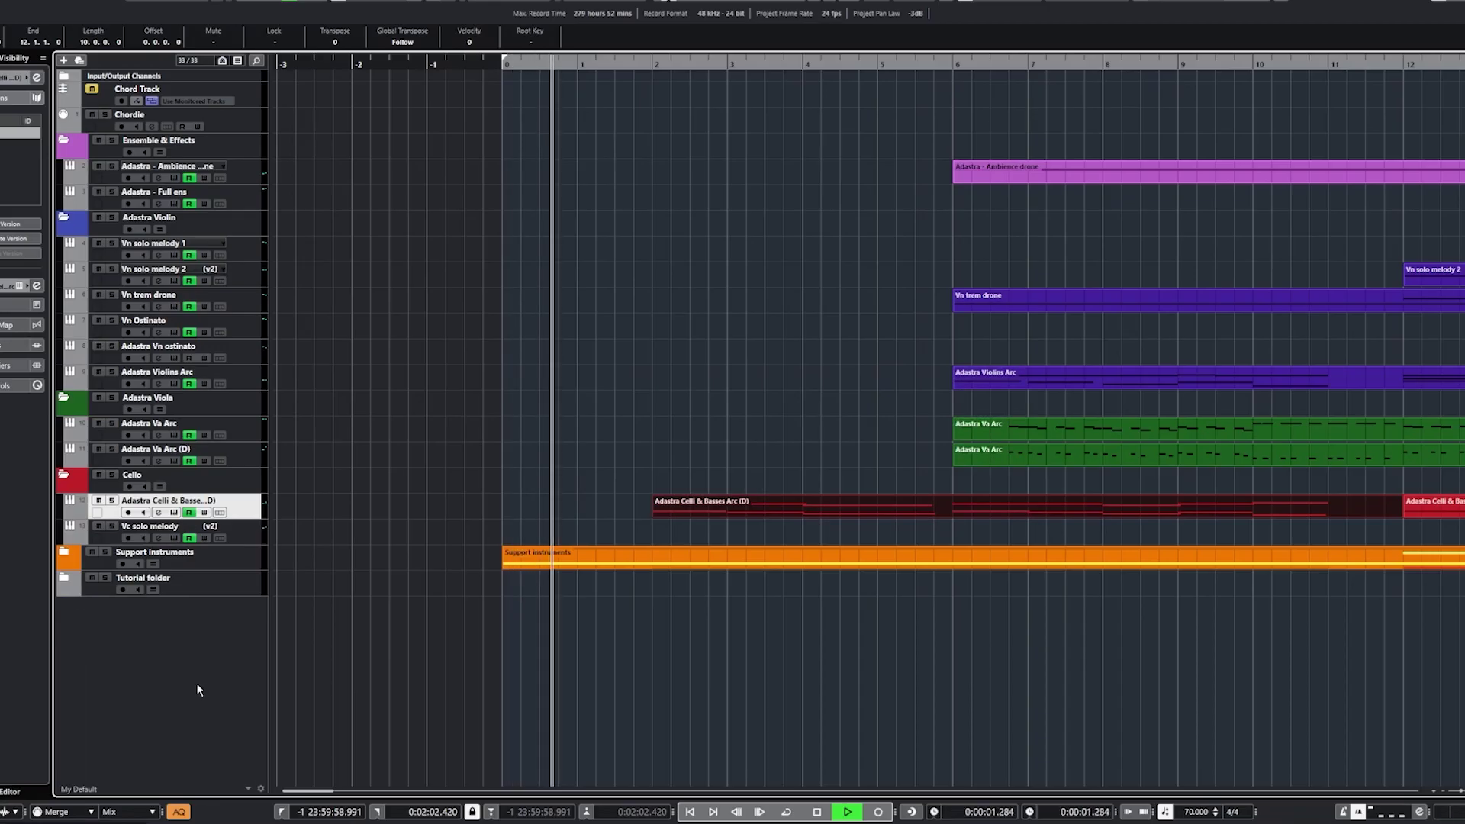
# In the Cubase project, examine the first Adastra Celli & Basses Arc part's notes and its track's Soundpaint instrument during playback
pyautogui.doubleClick(831, 509)
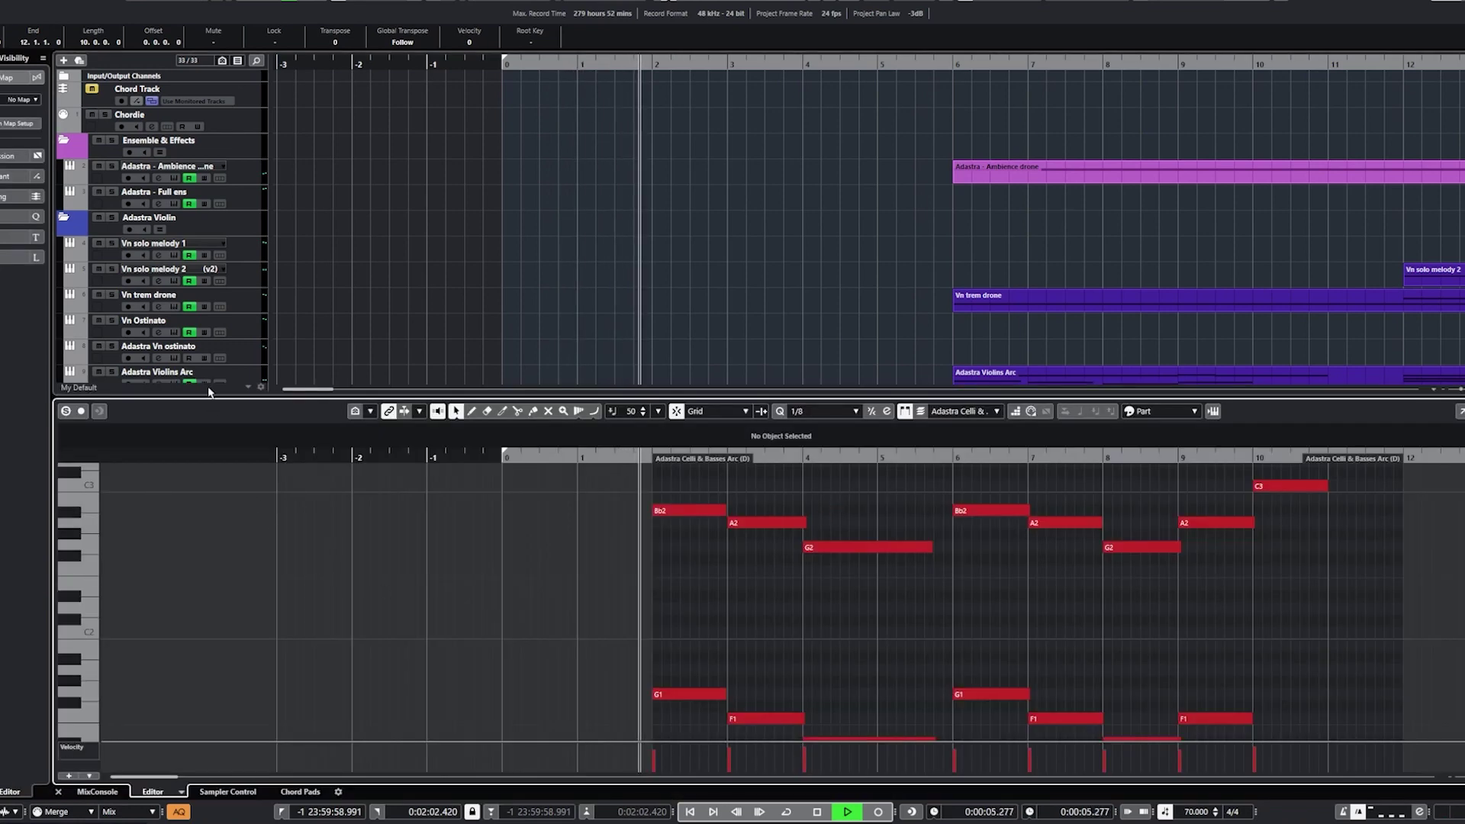
pyautogui.scroll(-2, 160, 345)
pyautogui.scroll(-4, 161, 342)
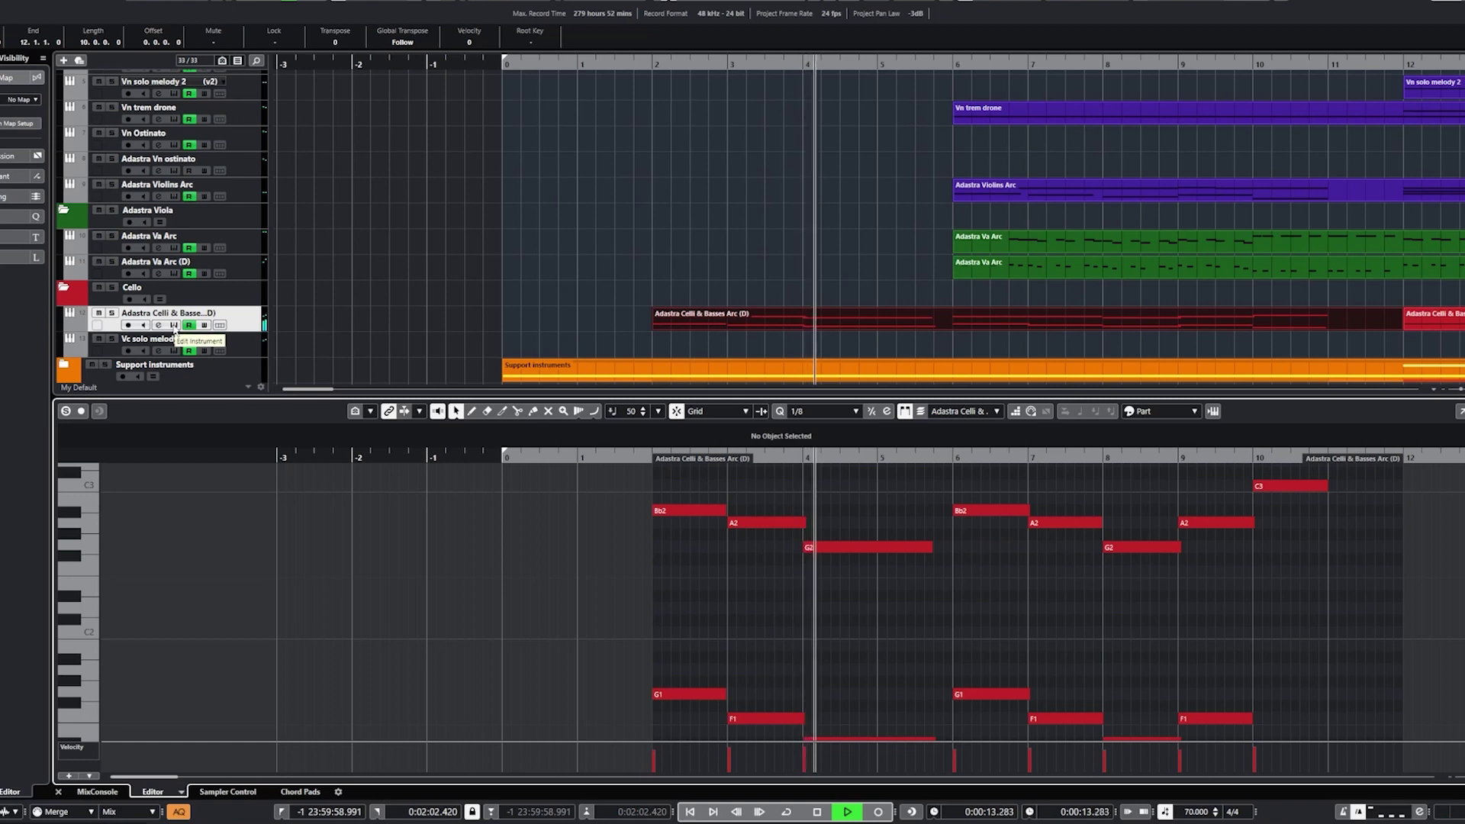
pyautogui.click(174, 326)
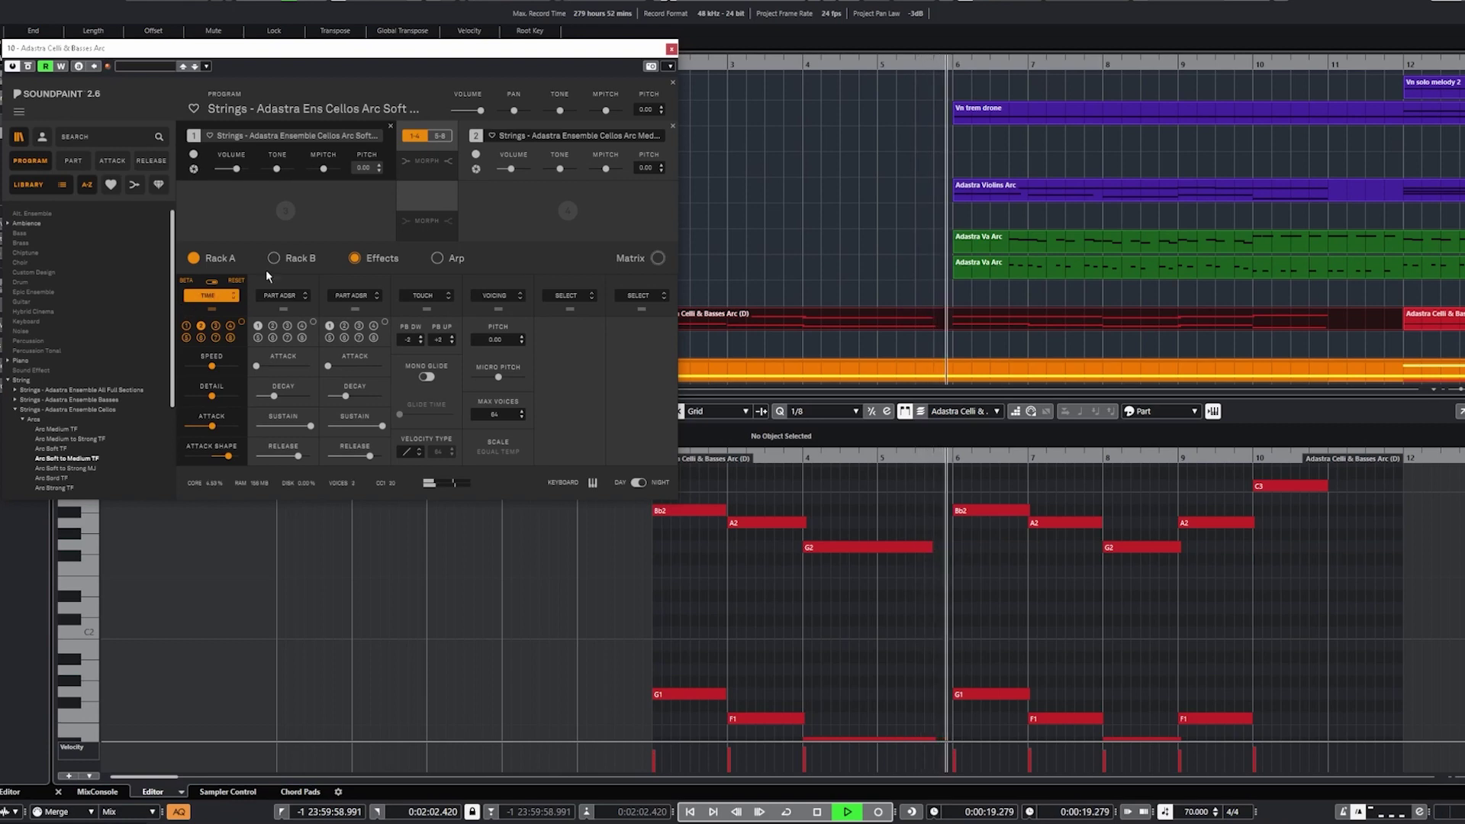
pyautogui.click(670, 49)
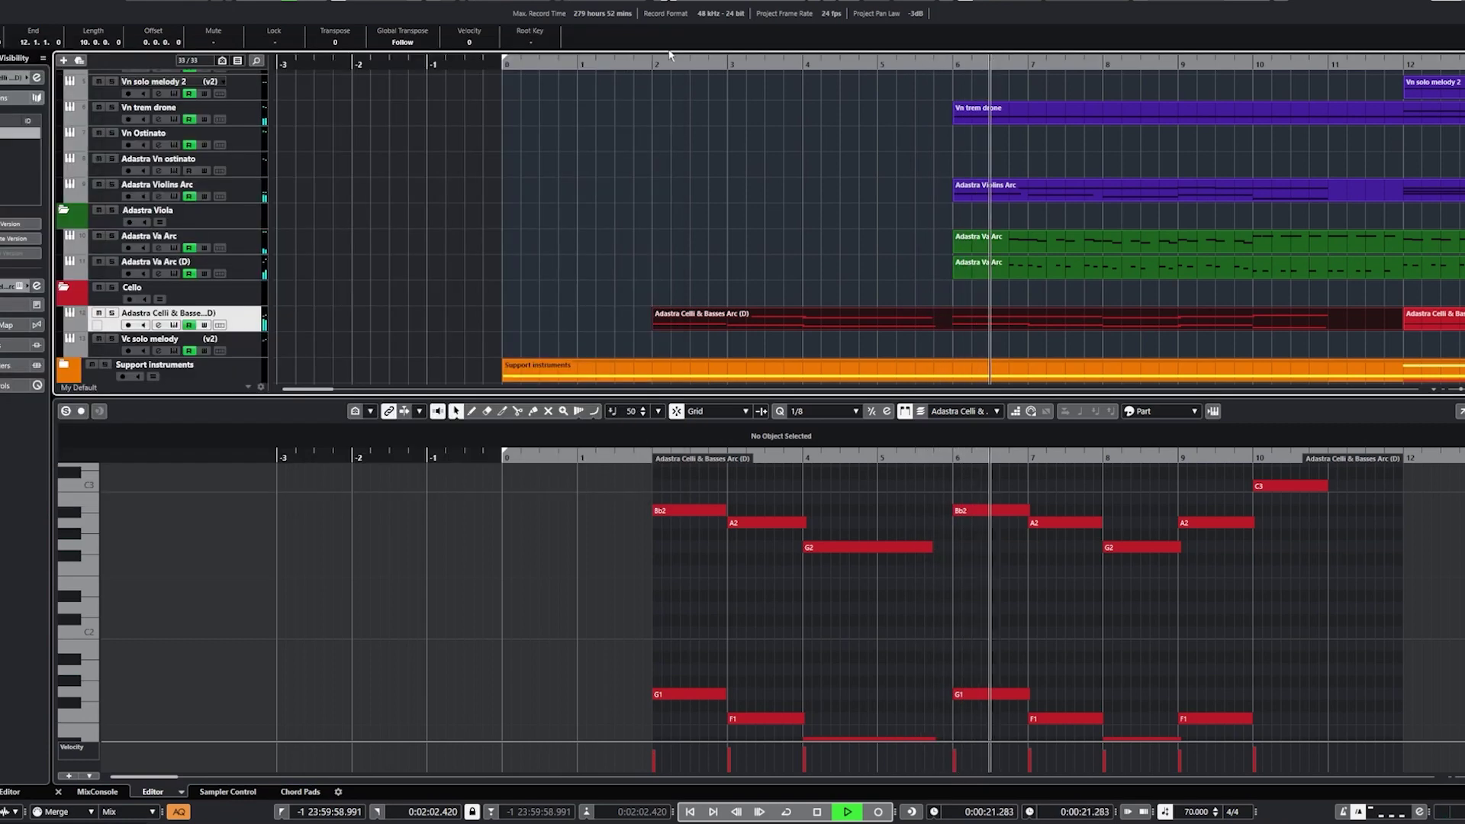
pyautogui.click(1456, 4)
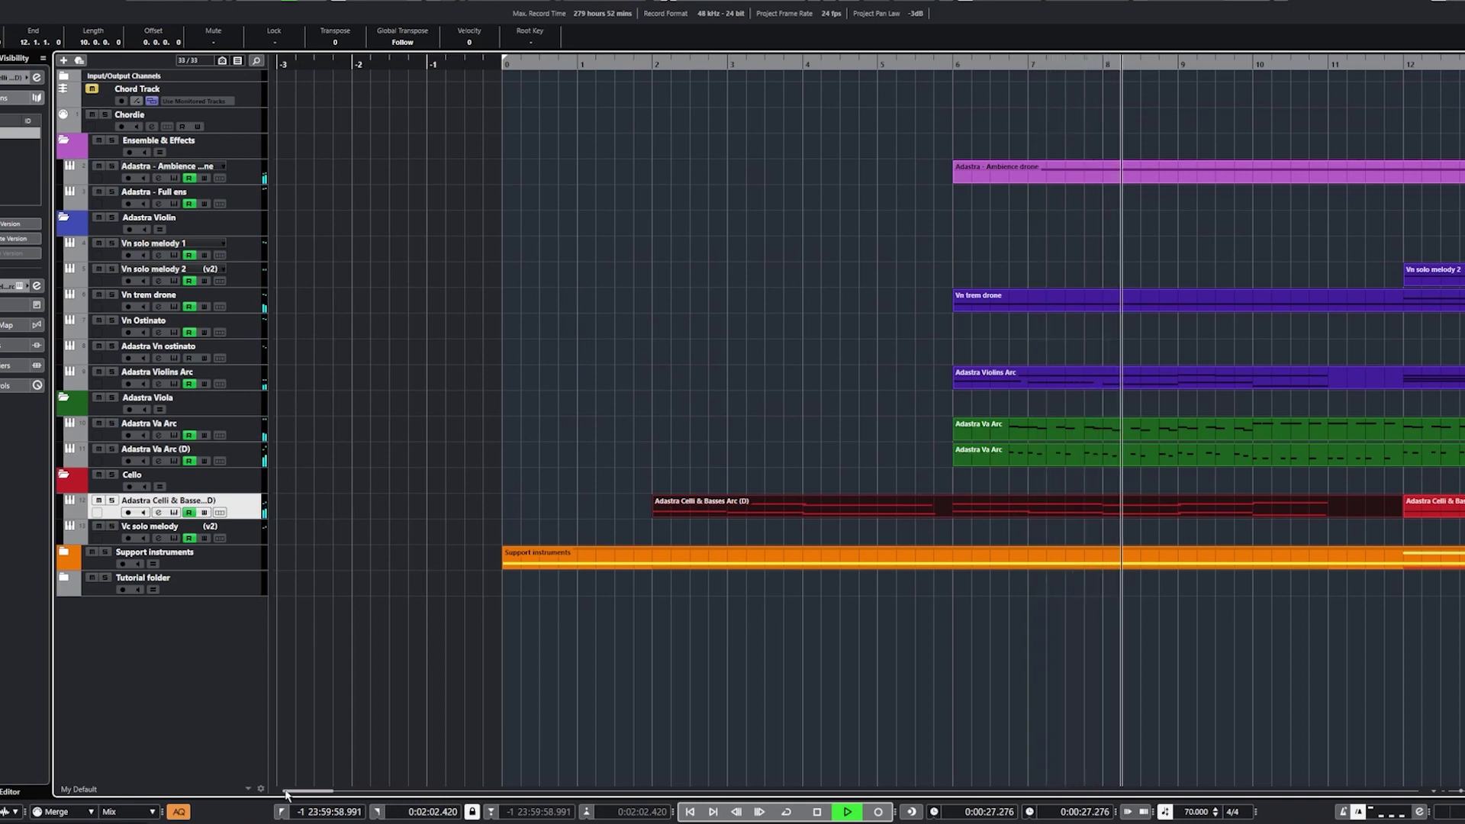
# Examine the notes of the Vn solo melody 2 part starting at bar 12 in the key editor, and close the editor
pyautogui.moveTo(286, 793); pyautogui.dragTo(307, 794)
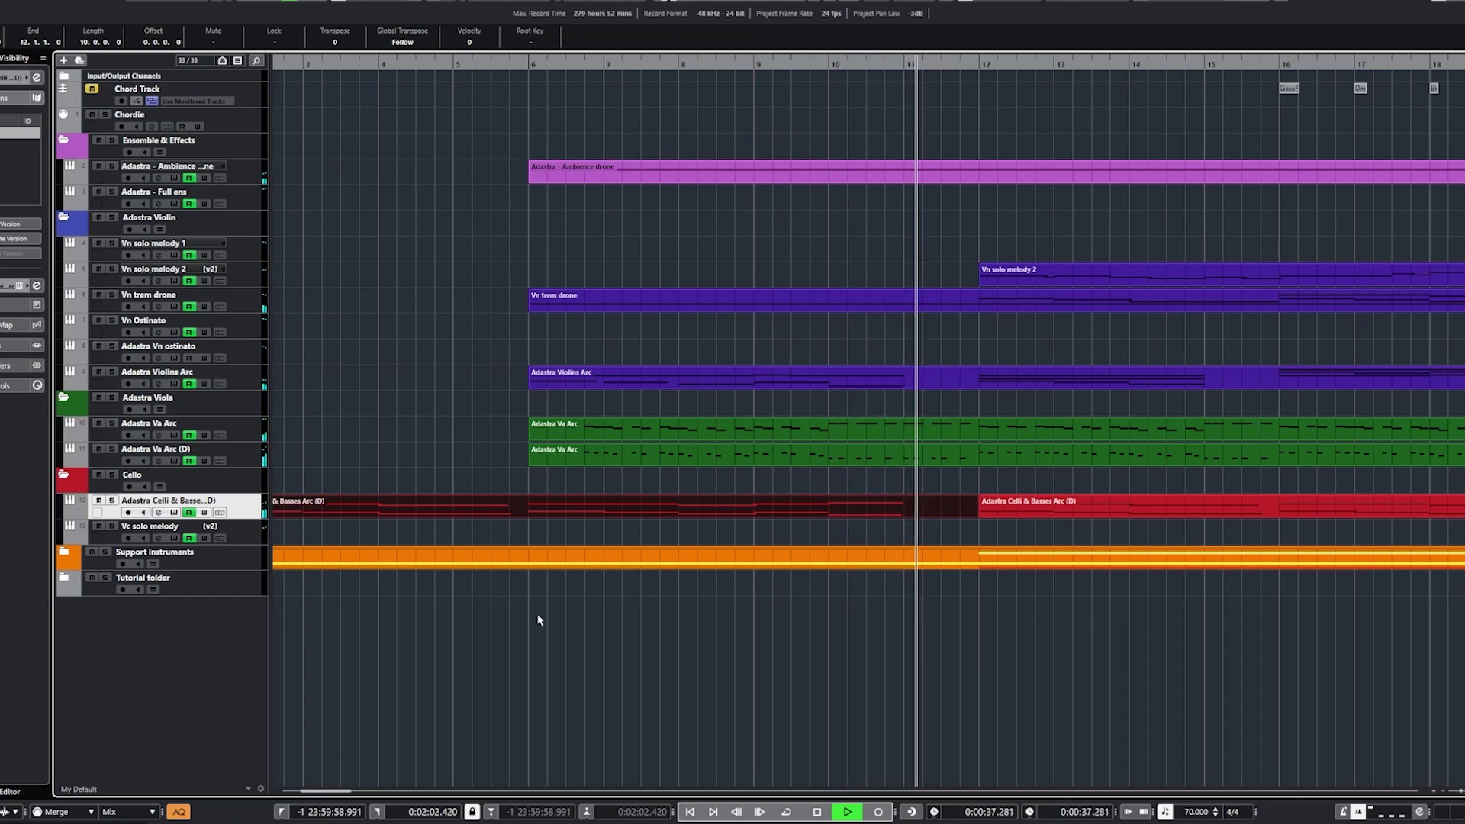
pyautogui.doubleClick(1034, 284)
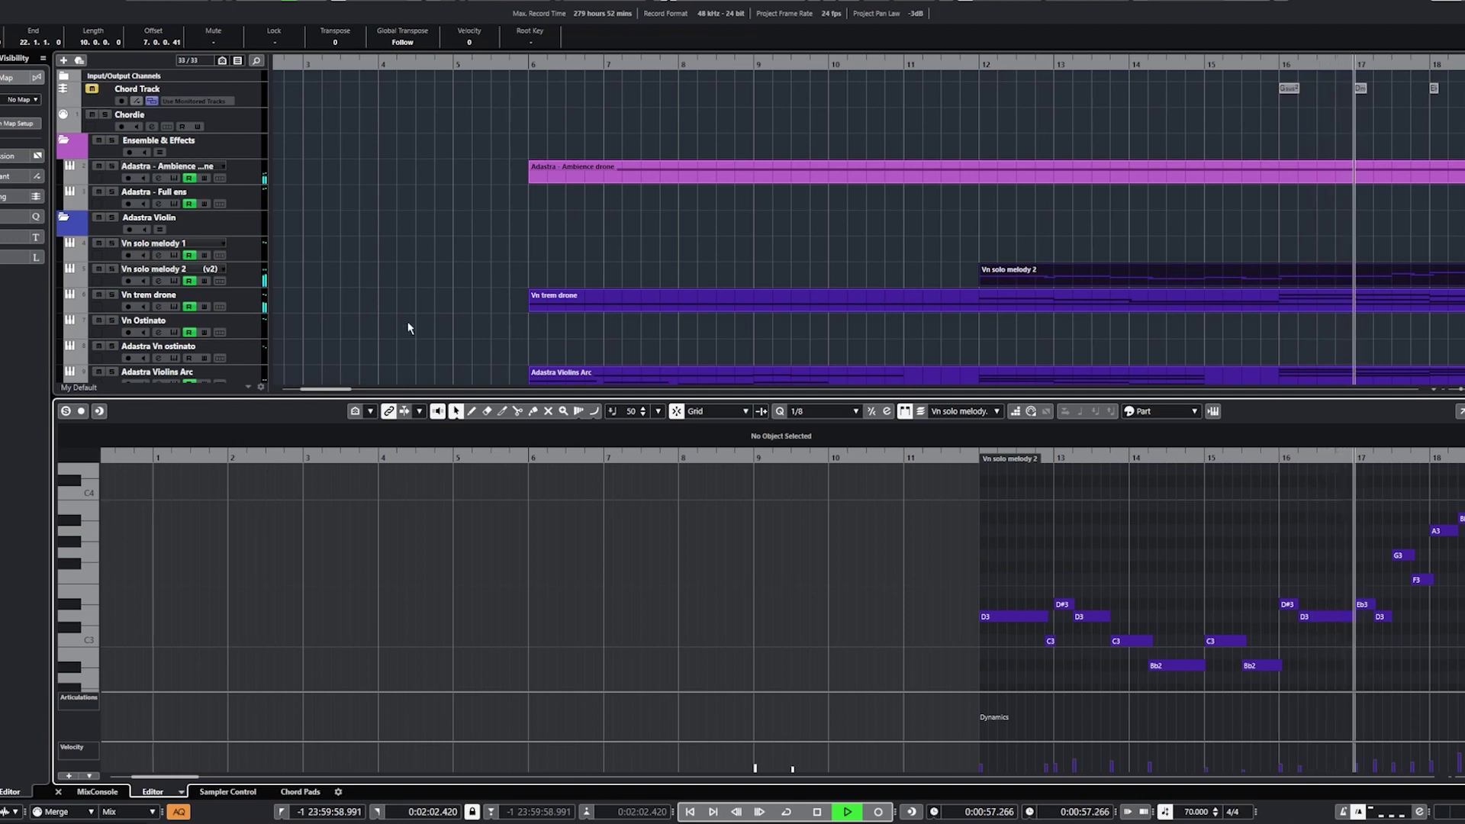
pyautogui.moveTo(167, 779); pyautogui.dragTo(198, 782)
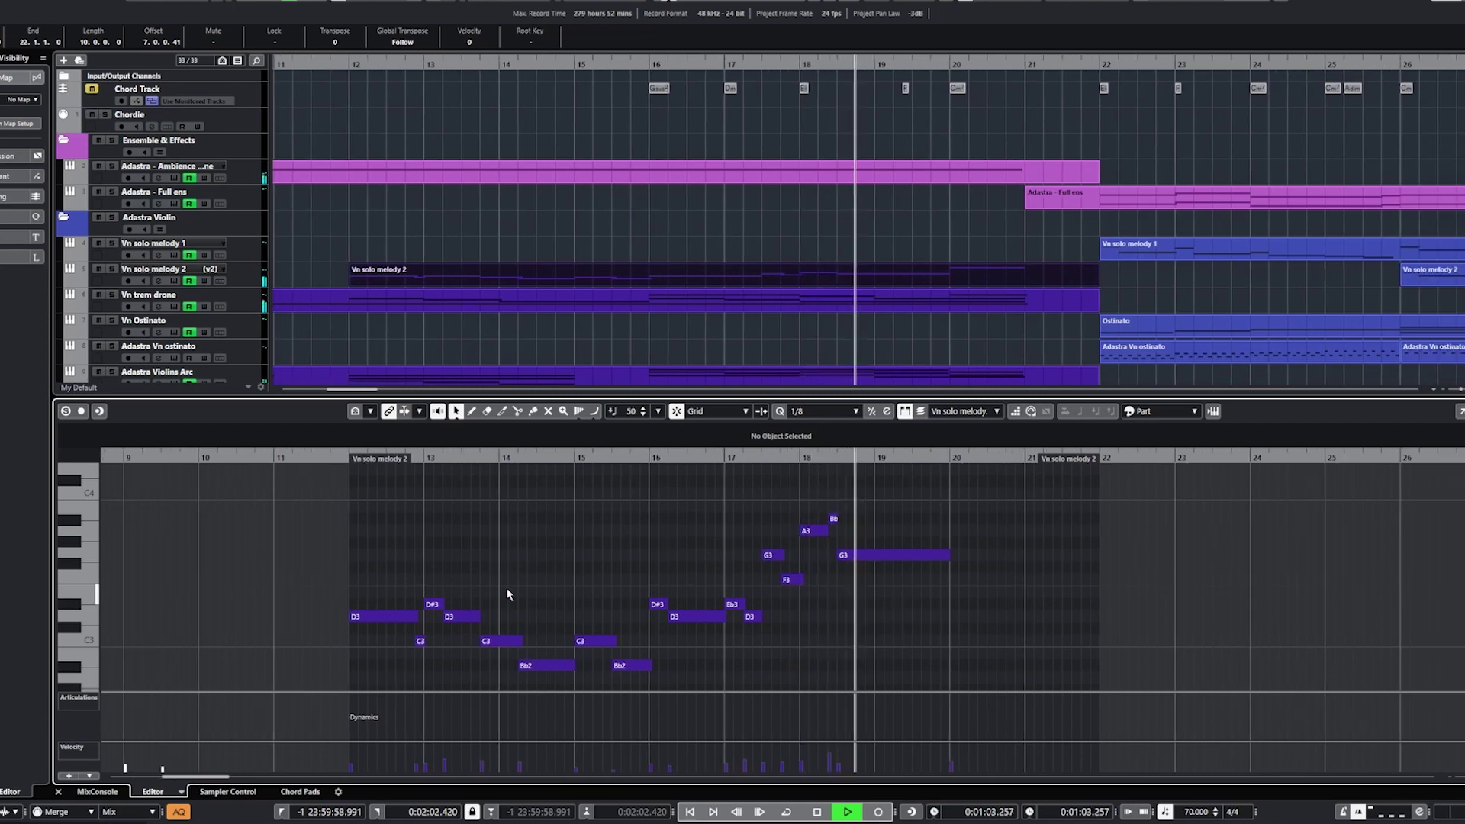
pyautogui.hotkey('ctrl', 'e')
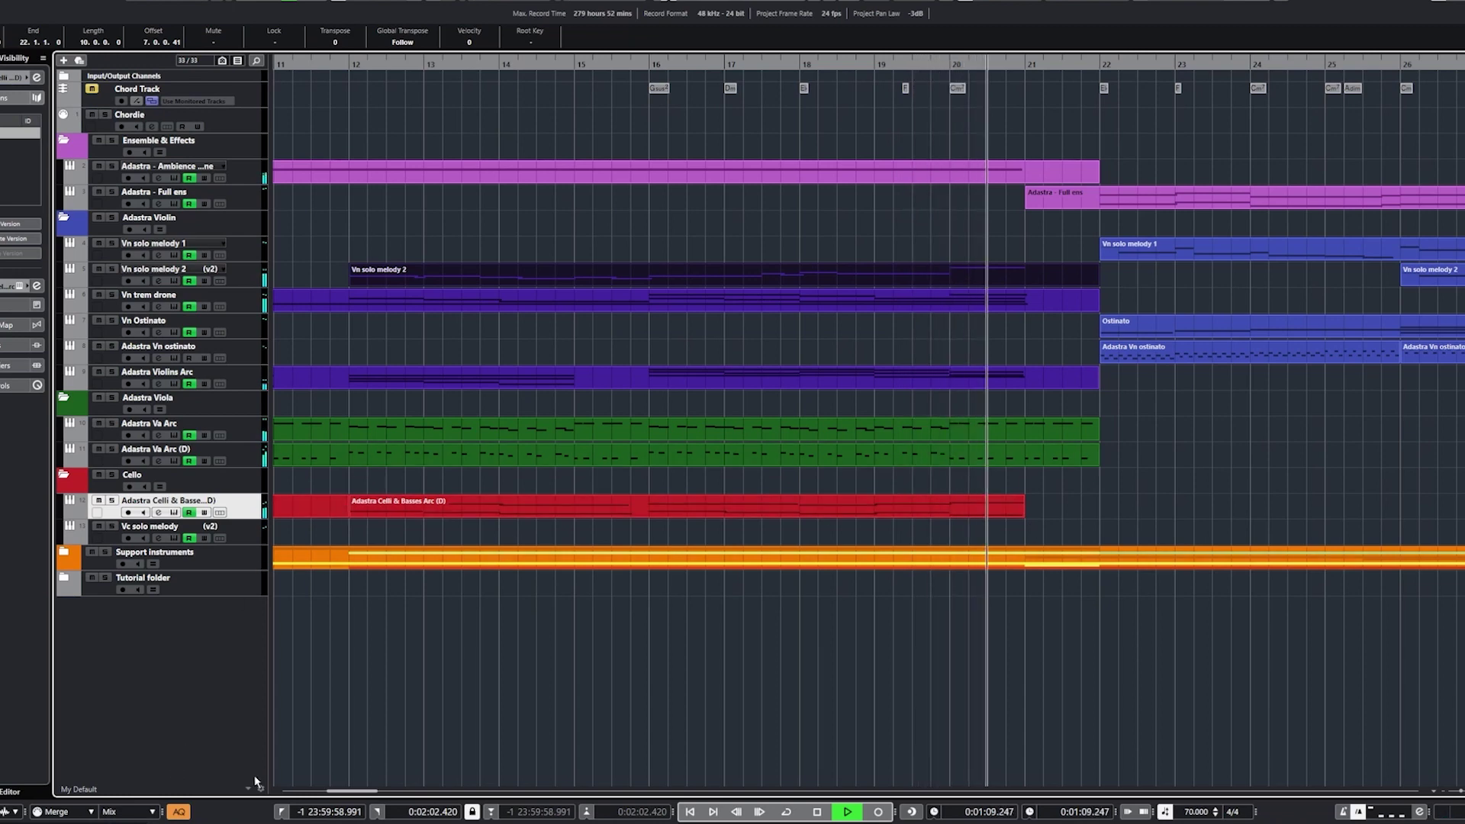
# Follow playback through the later bars and expand the Support instruments folder to show its tracks
pyautogui.moveTo(332, 795); pyautogui.dragTo(337, 796)
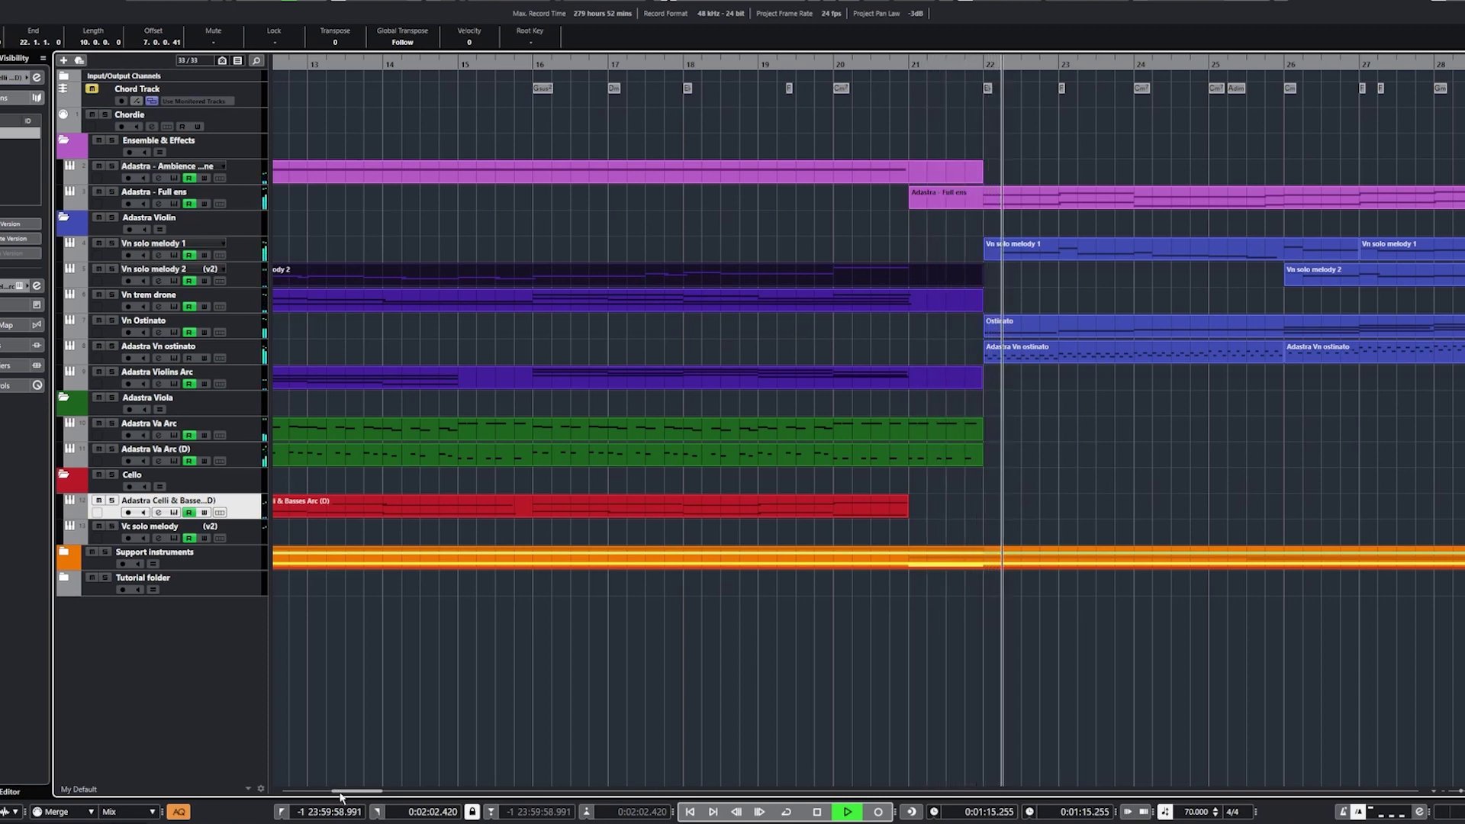
pyautogui.moveTo(343, 796); pyautogui.dragTo(367, 796)
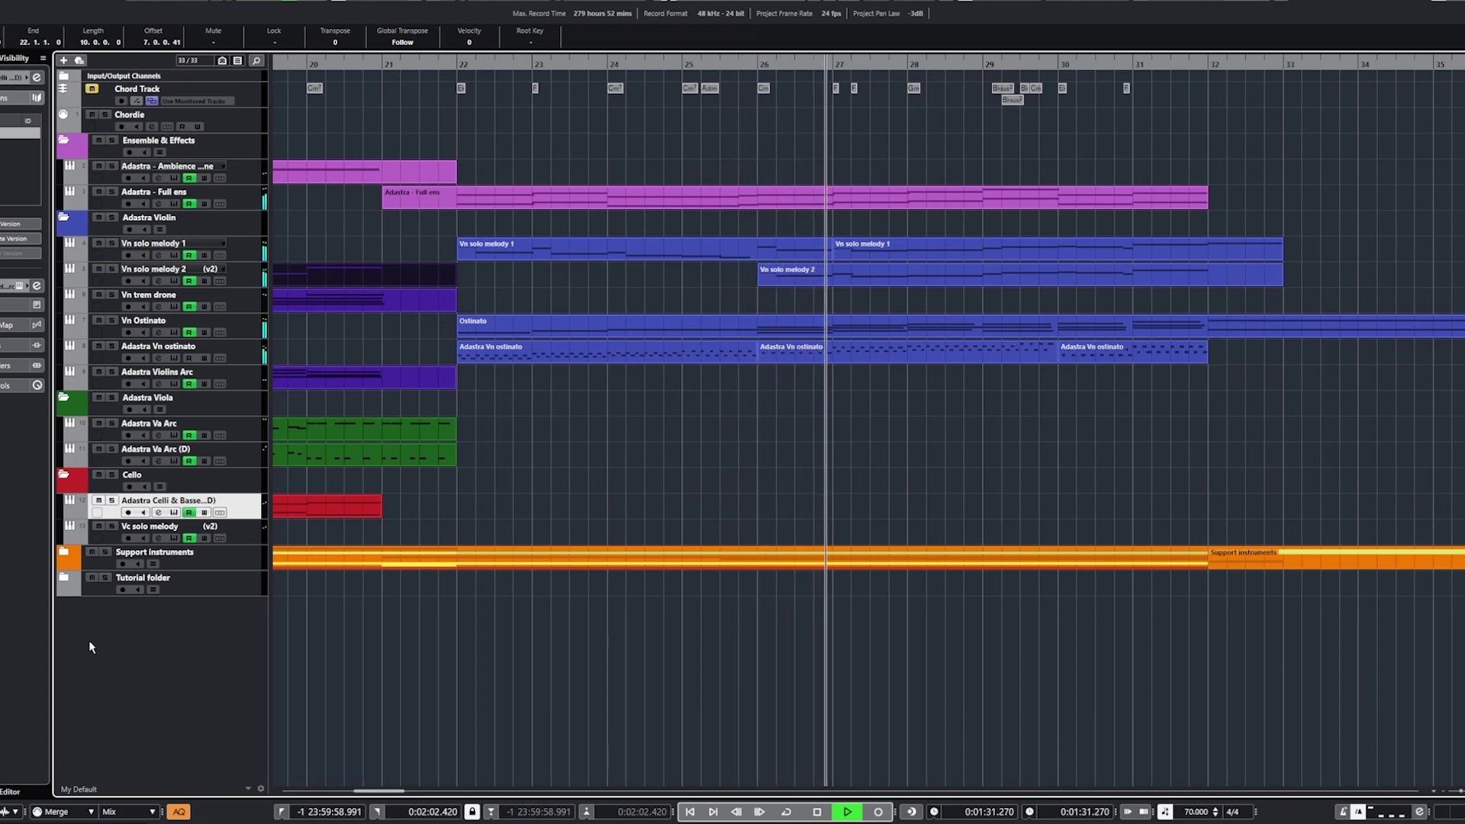
pyautogui.click(64, 554)
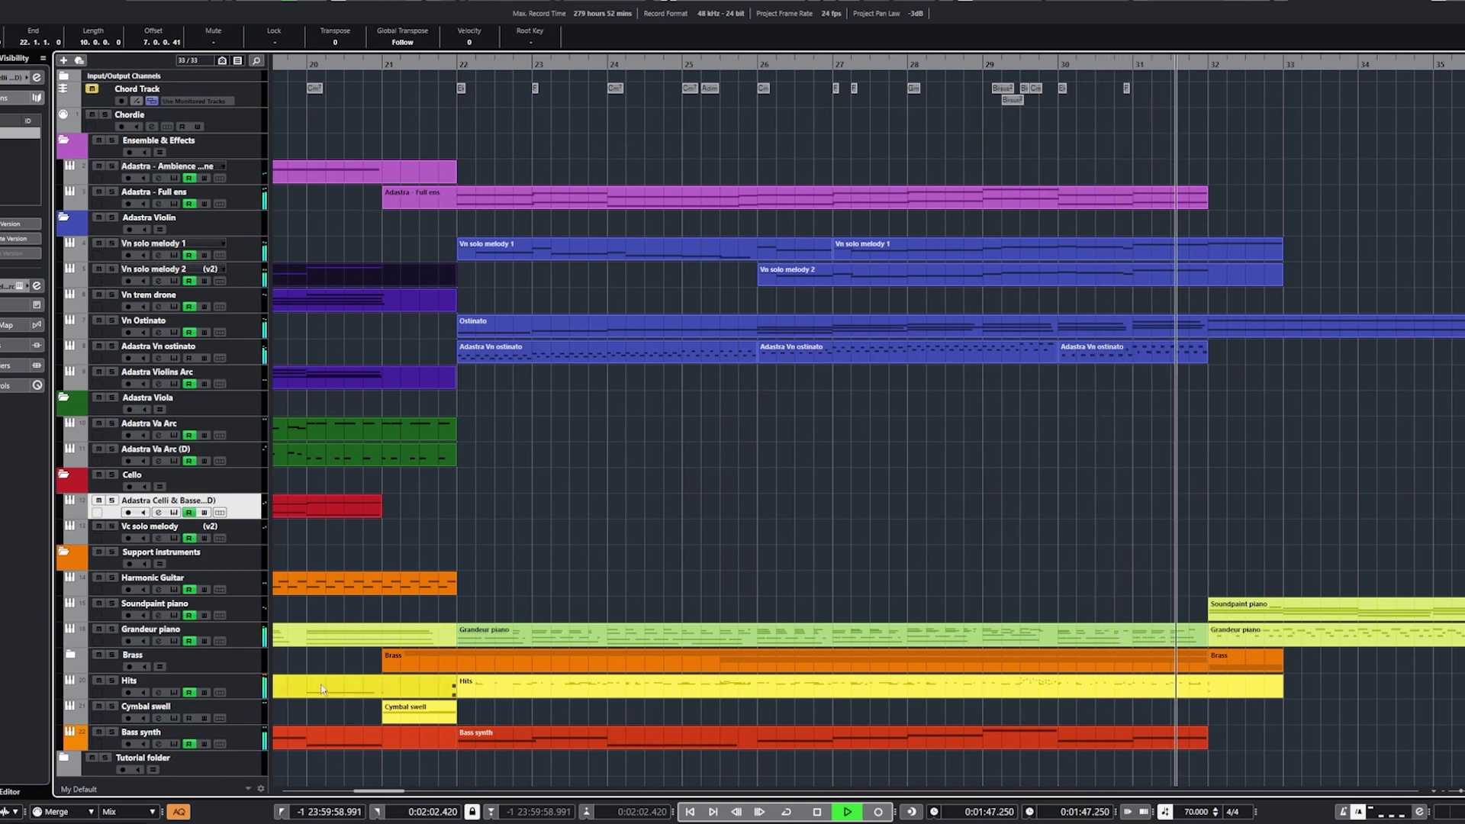
pyautogui.moveTo(367, 794); pyautogui.dragTo(385, 794)
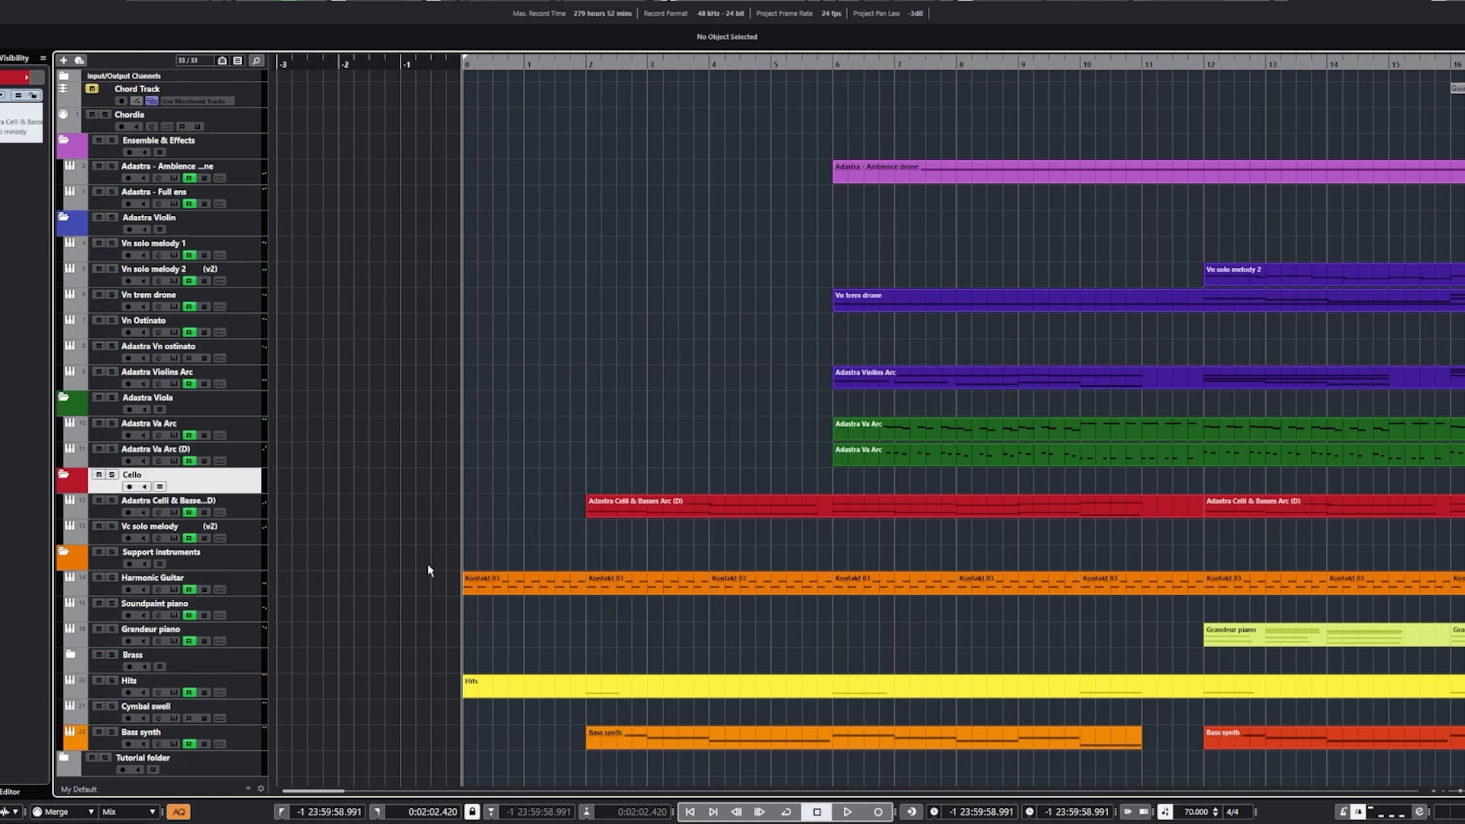
# Audition the Harmonic Guitar track in solo, and return to playback of all tracks
pyautogui.click(112, 580)
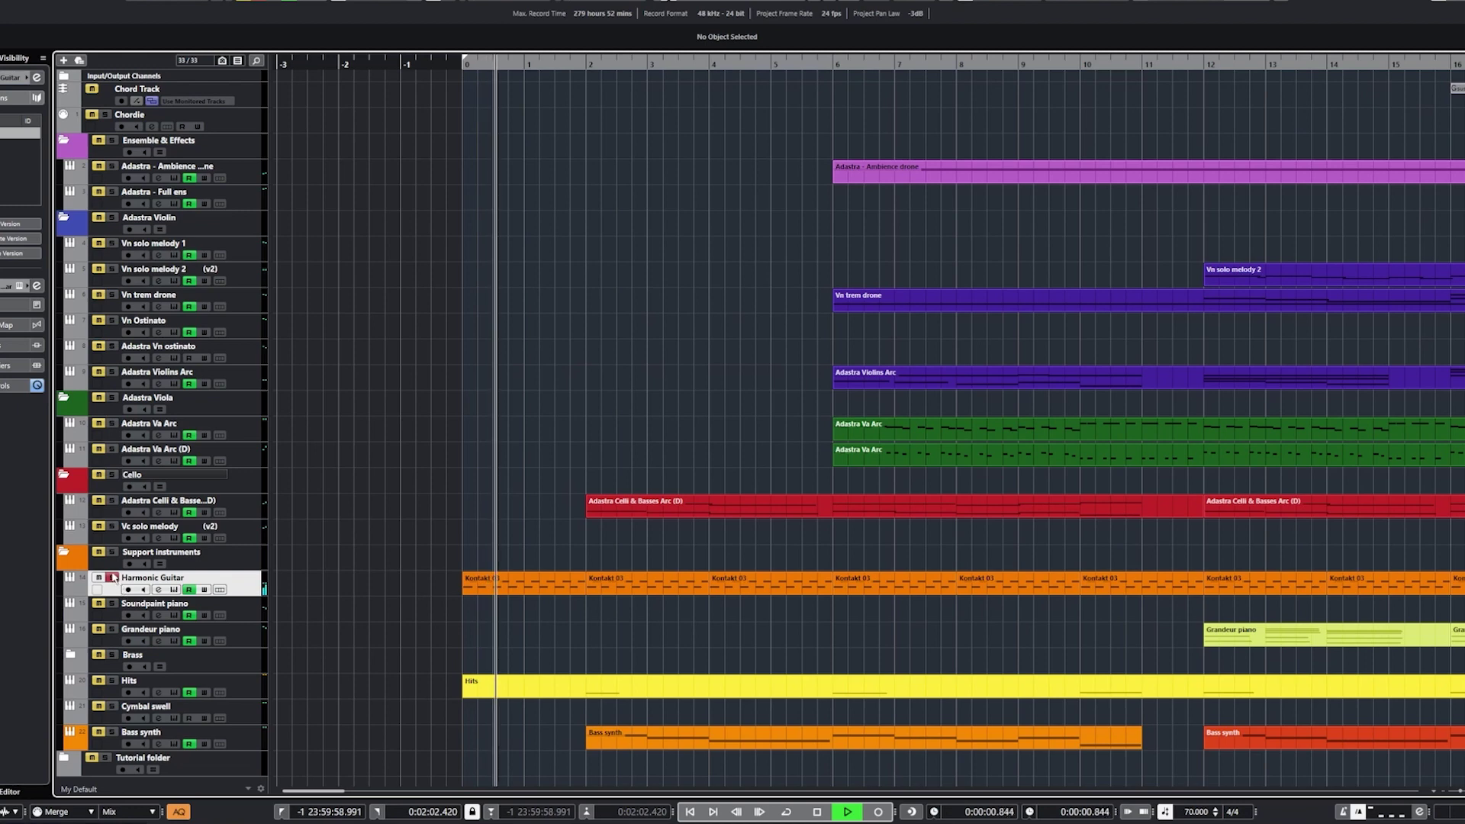
pyautogui.click(113, 578)
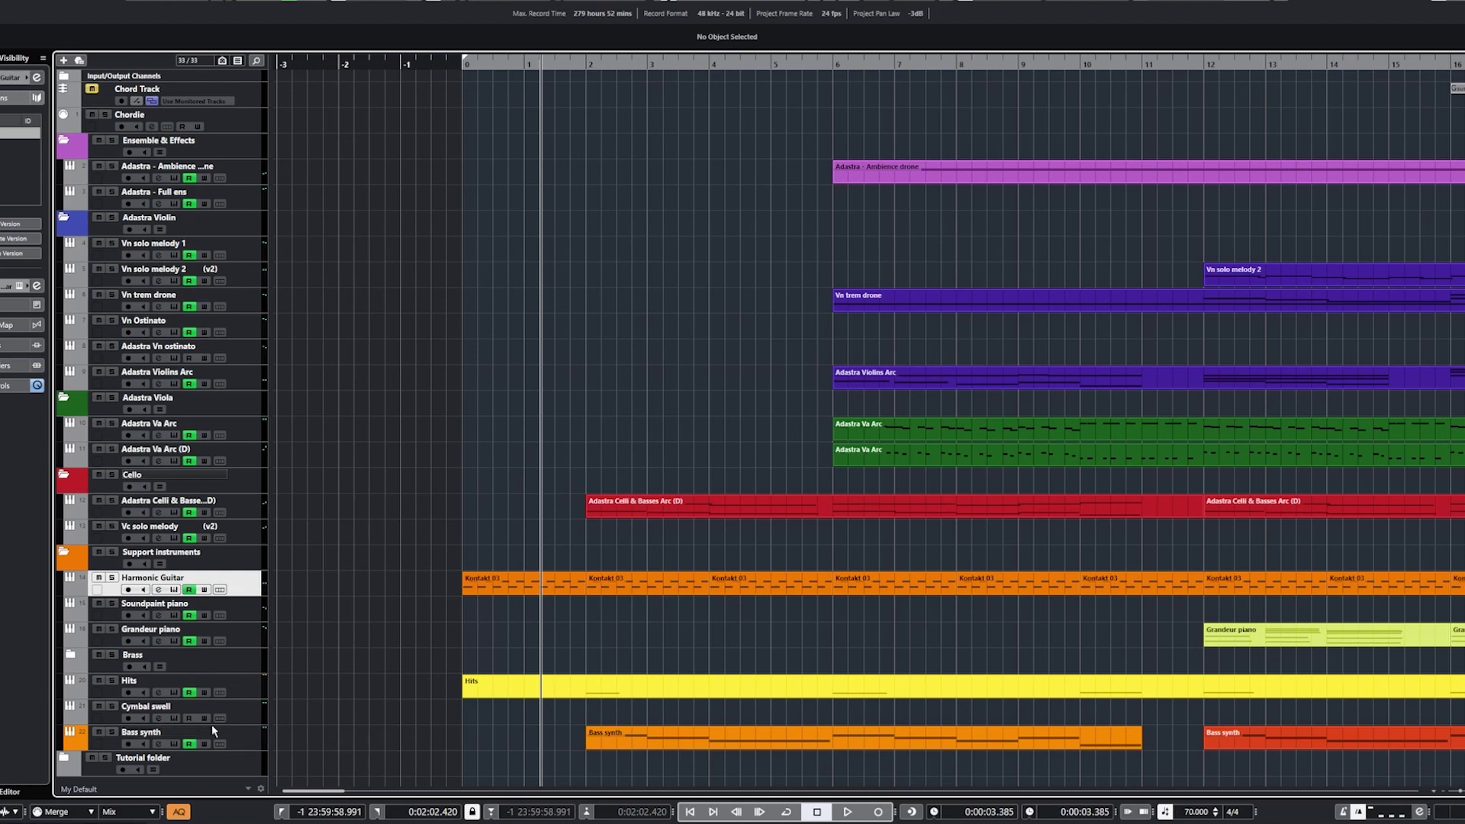
pyautogui.press('space')
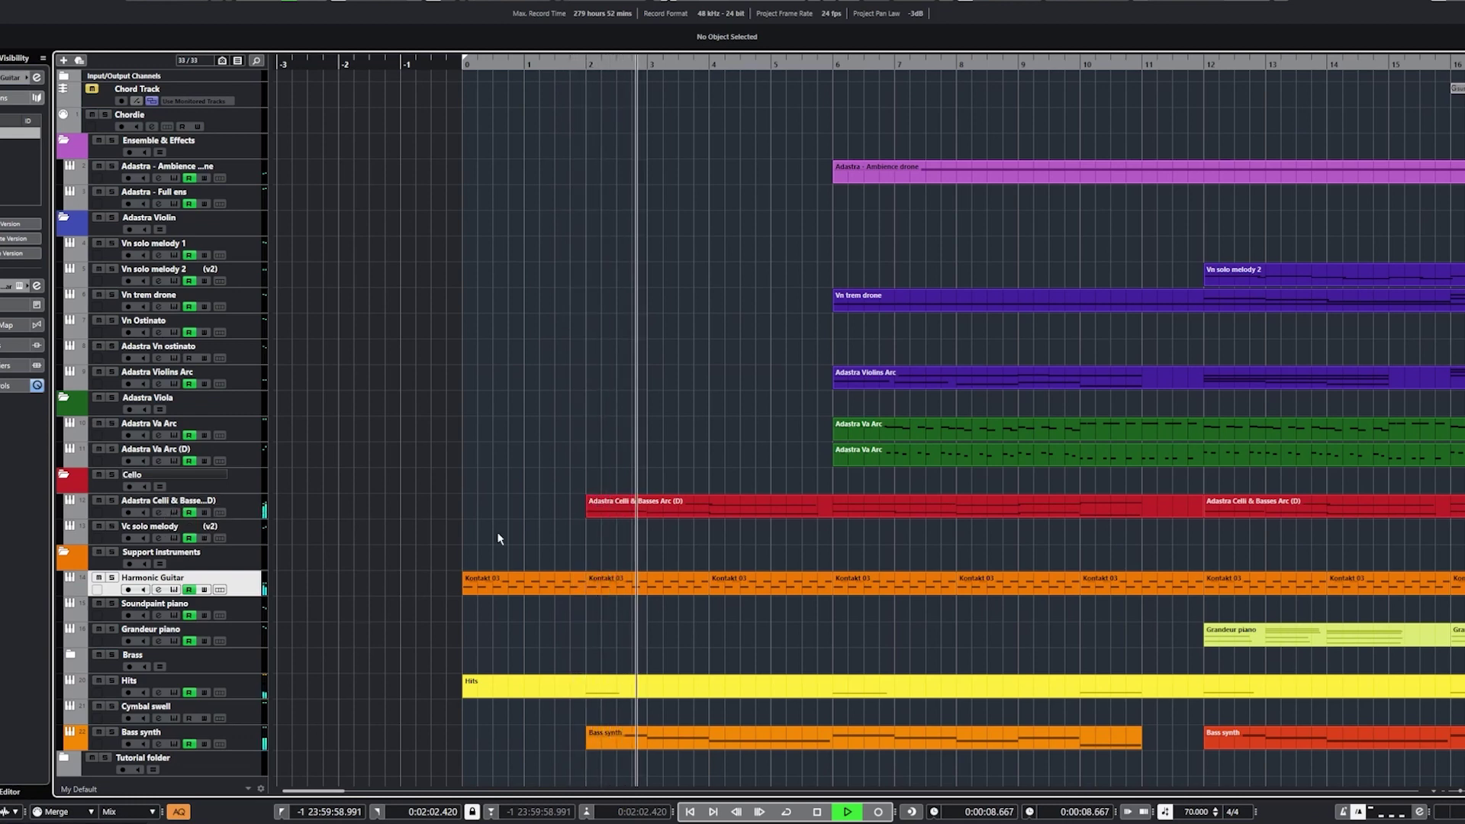
# Open the first Adastra Celli & Basses Arc part in the key editor and examine its upper and lower notes
pyautogui.doubleClick(715, 514)
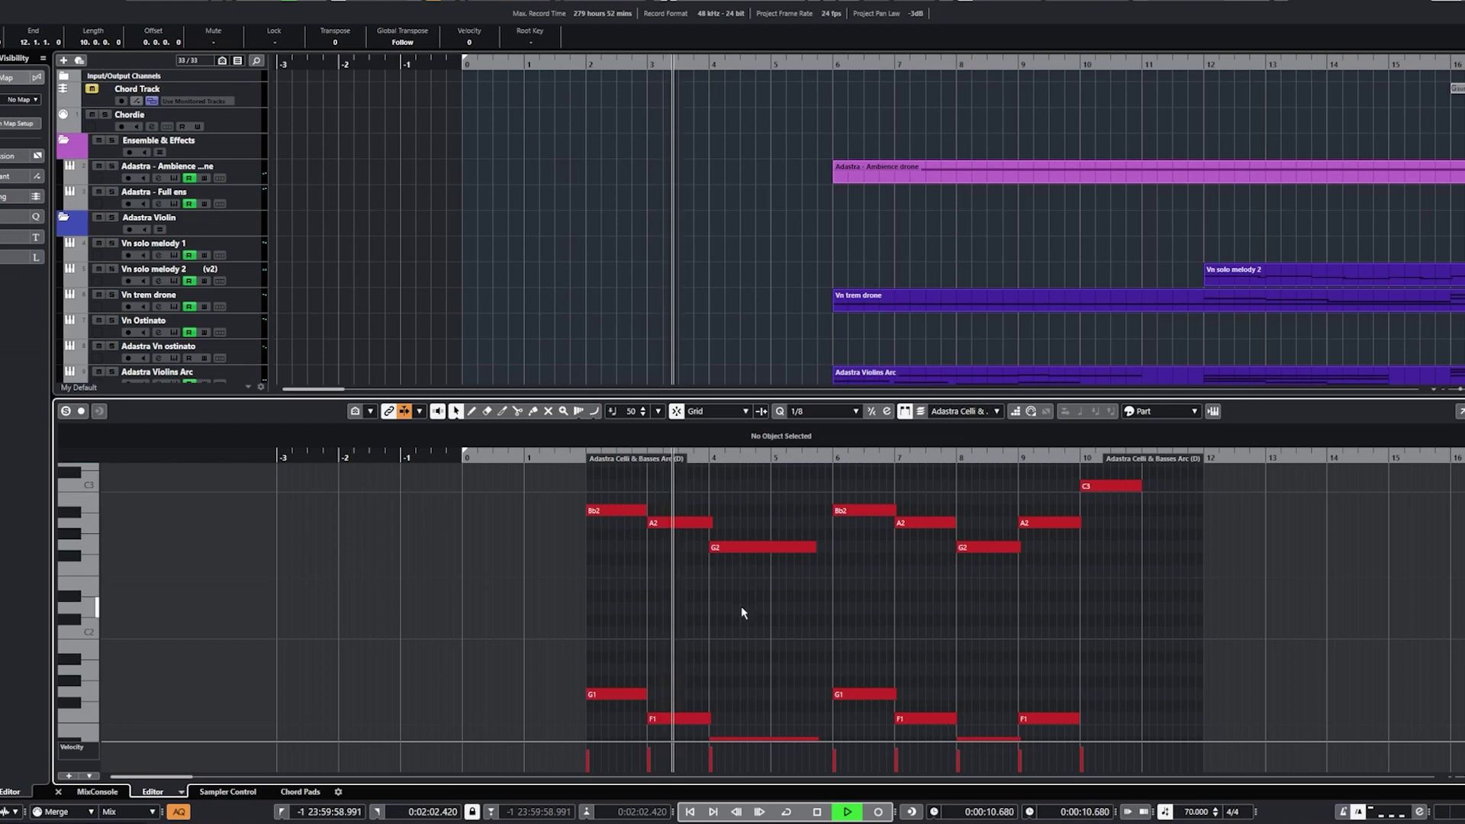
pyautogui.scroll(-3, 736, 599)
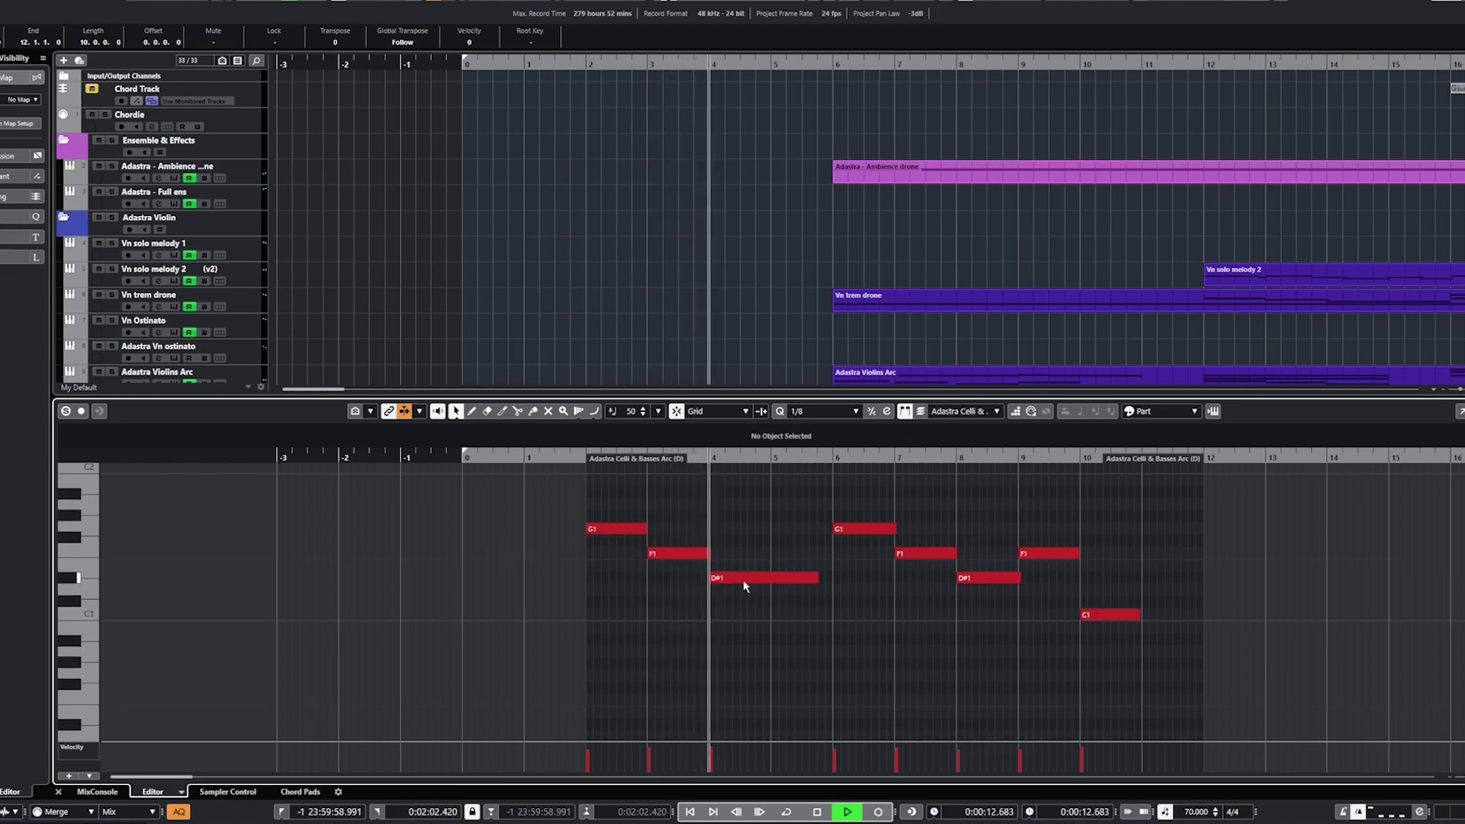
pyautogui.scroll(1, 745, 579)
pyautogui.scroll(3, 751, 570)
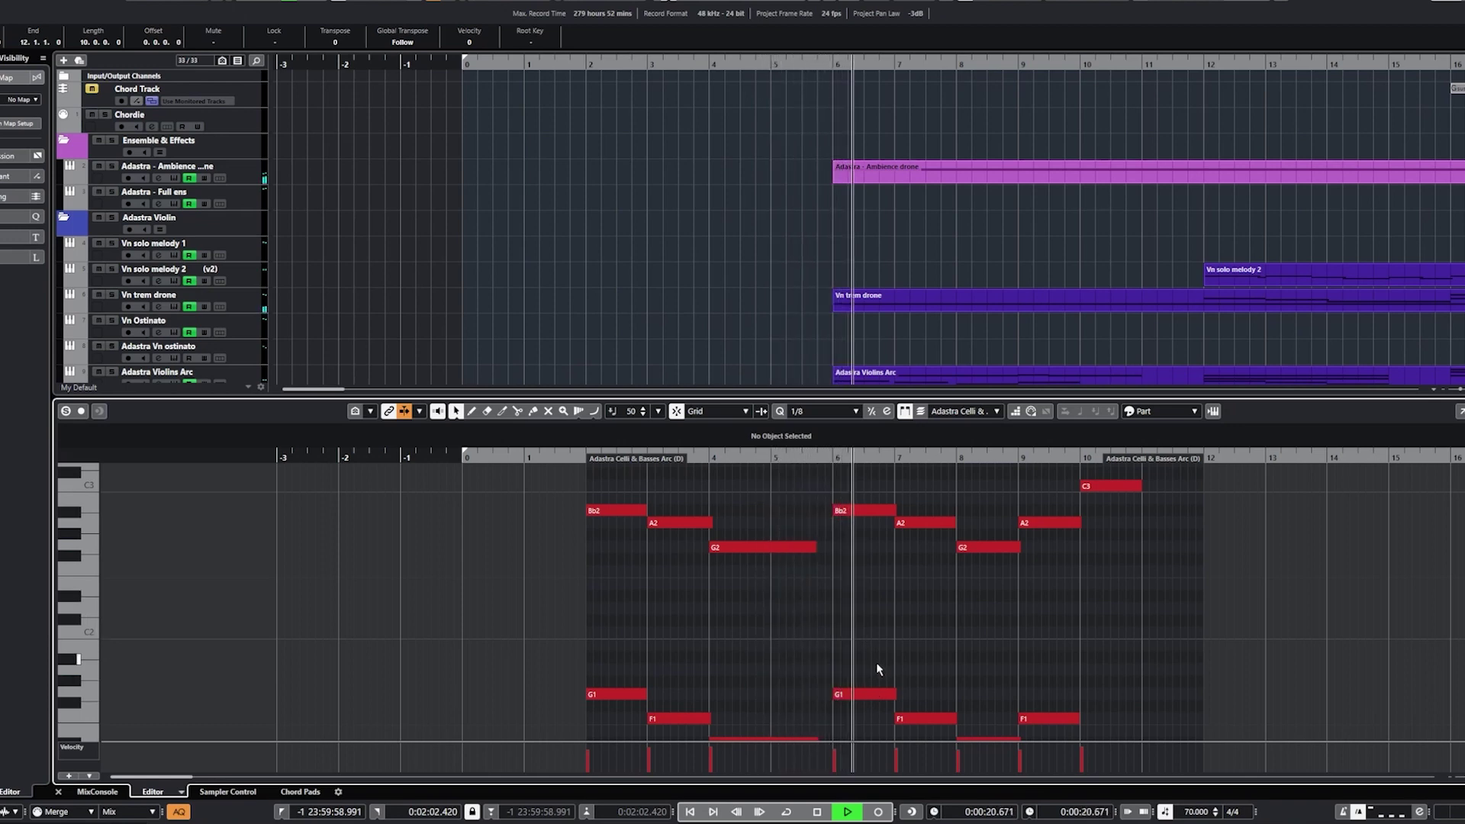
# Open both Adastra Va Arc parts together in the key editor and examine their notes
pyautogui.moveTo(769, 397); pyautogui.dragTo(772, 550)
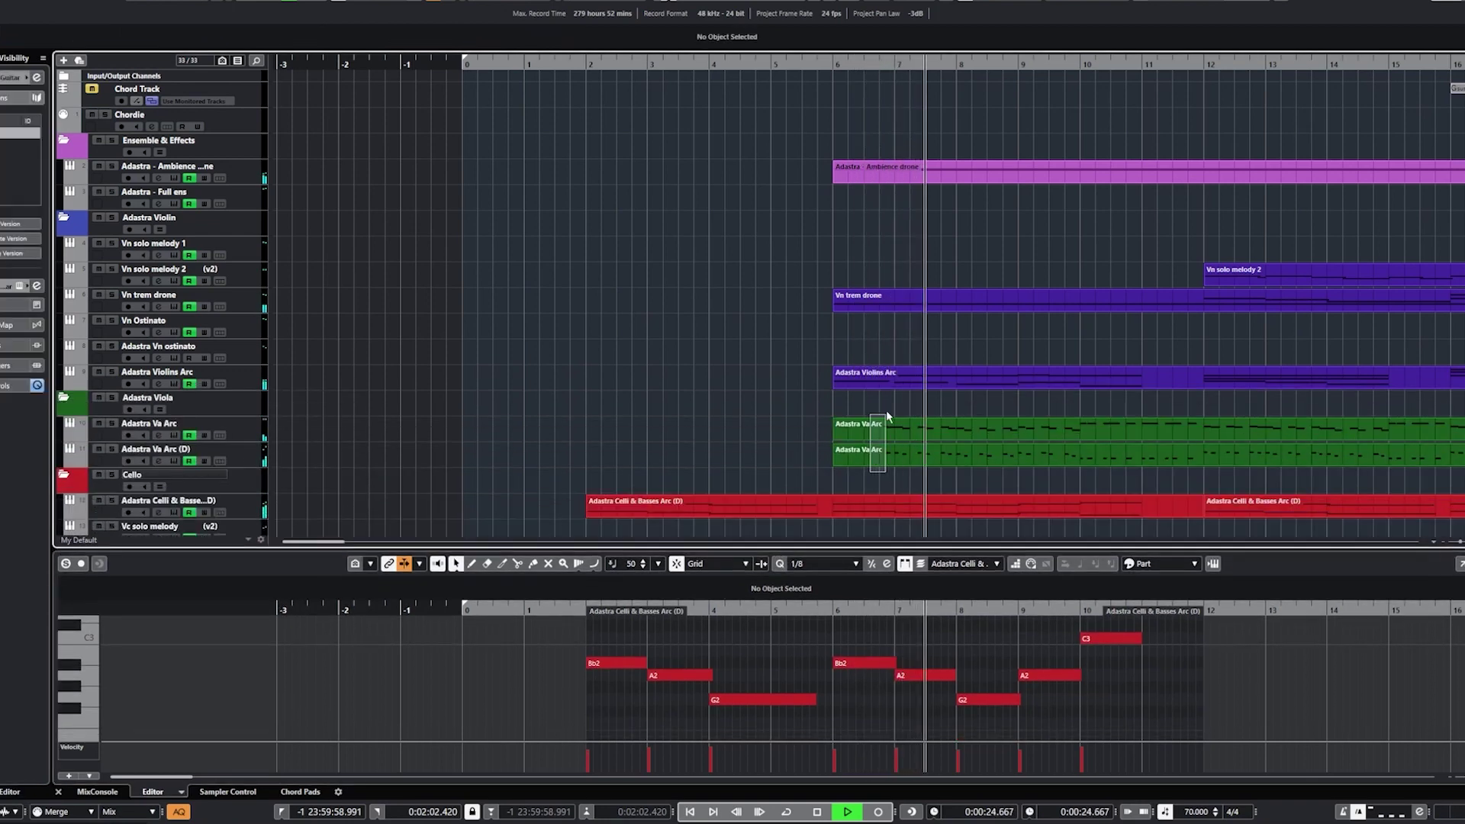
pyautogui.click(873, 451)
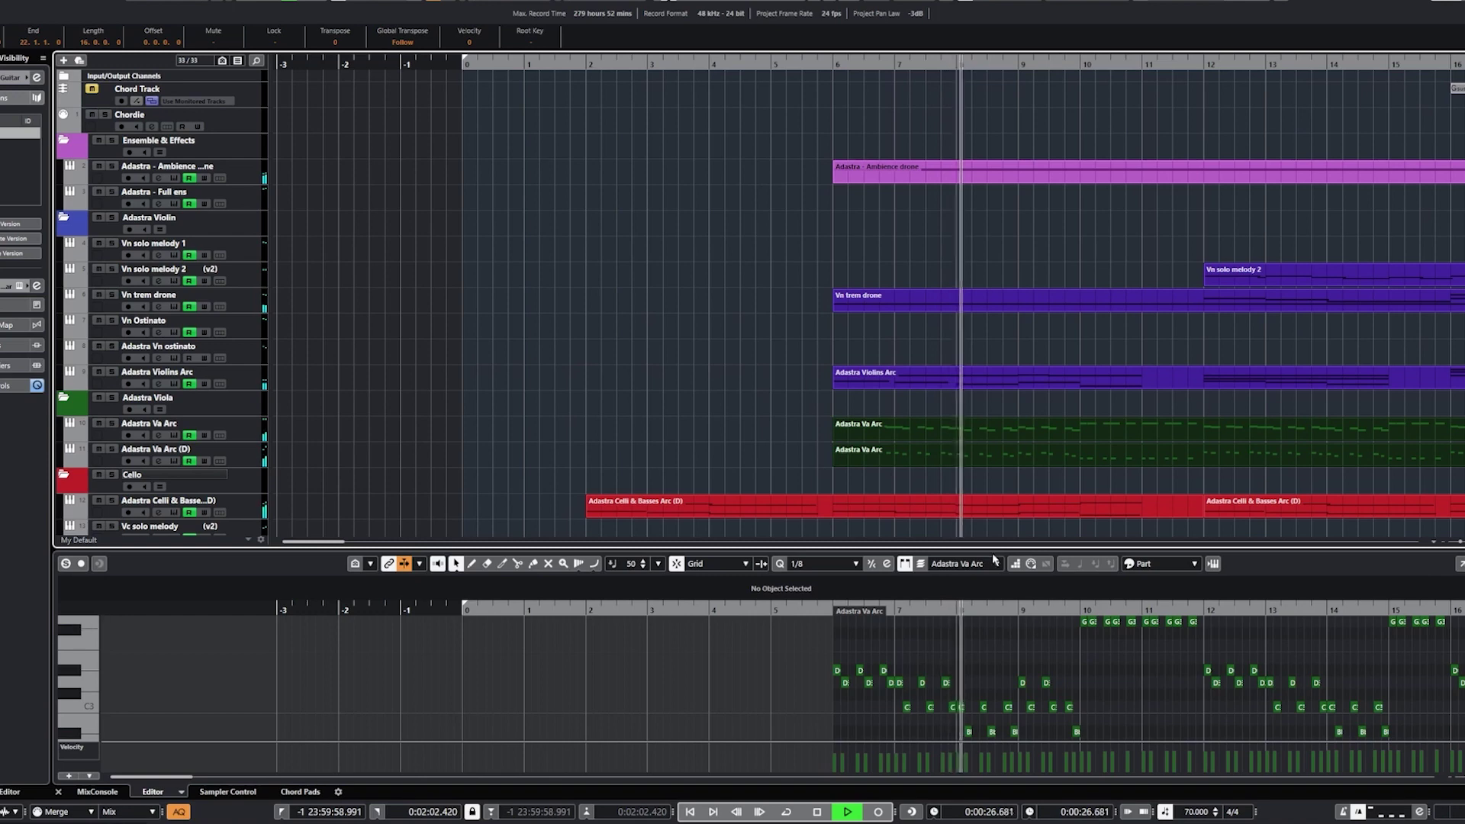
pyautogui.moveTo(965, 547); pyautogui.dragTo(965, 489)
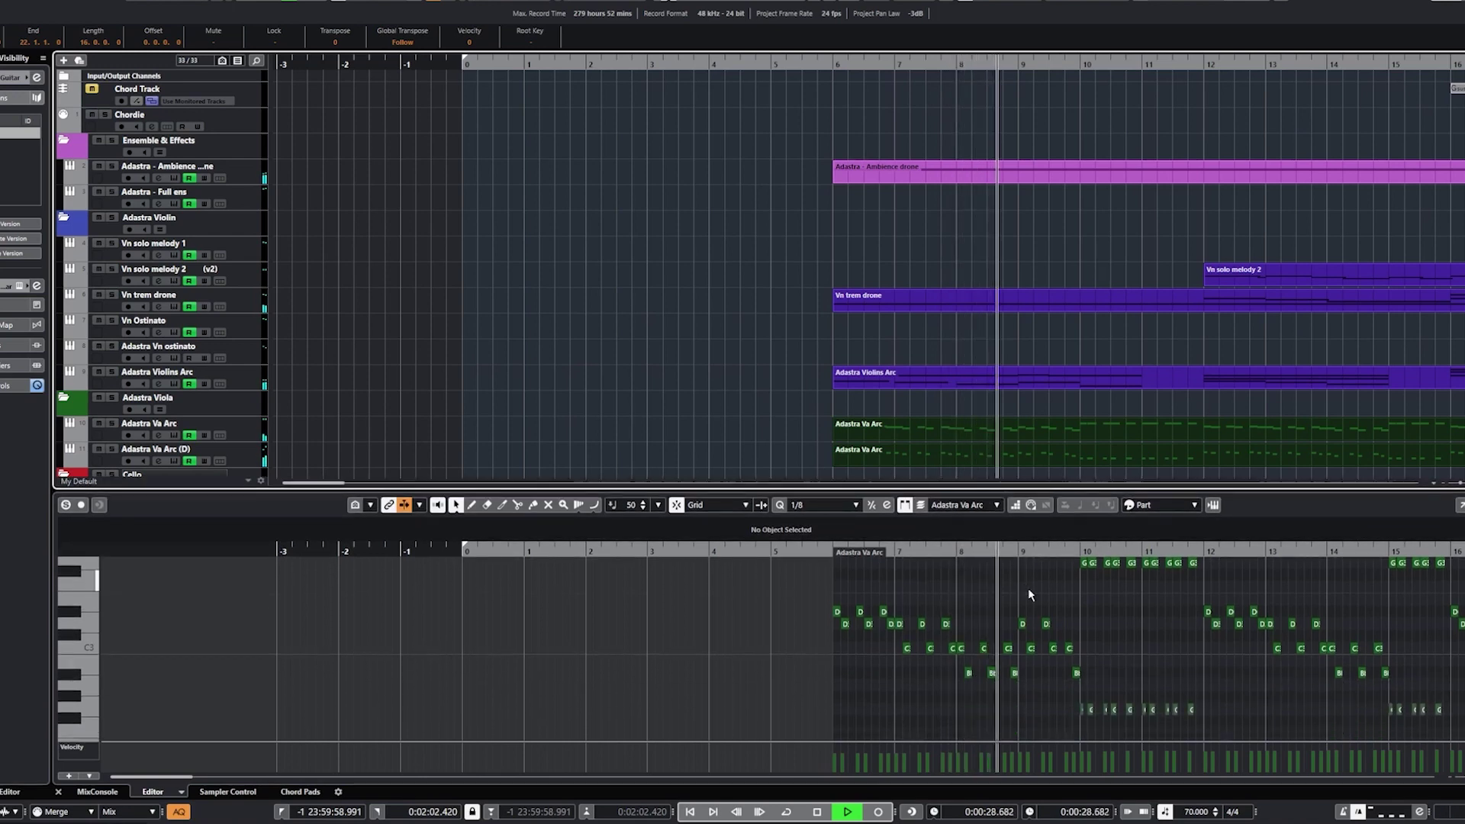
pyautogui.scroll(1, 1035, 589)
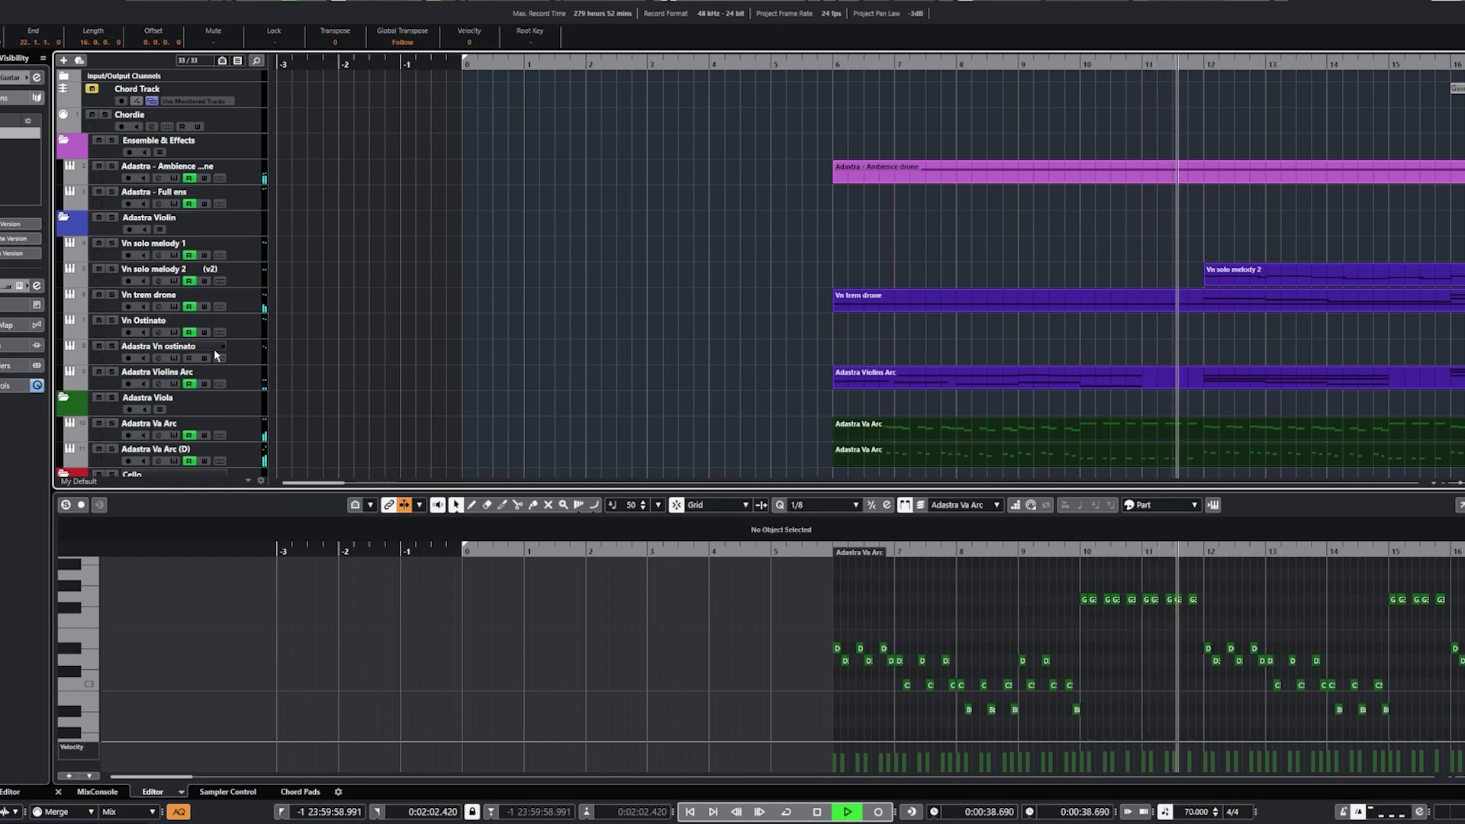
# Audition the Vn trem drone track in solo from bar 6, view its Soundpaint tremolo program, and unsolo the track
pyautogui.press('space')
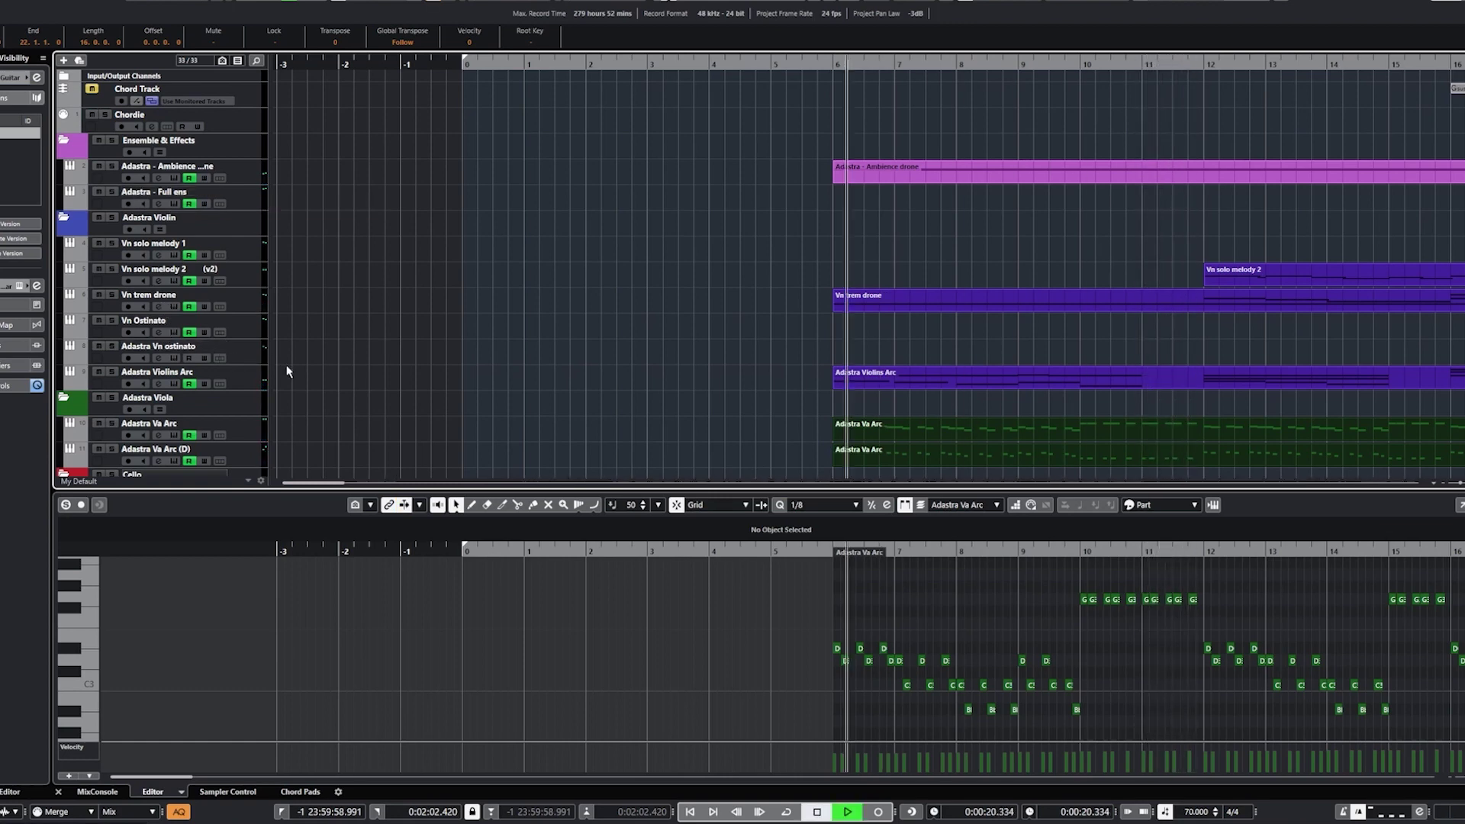
pyautogui.click(112, 295)
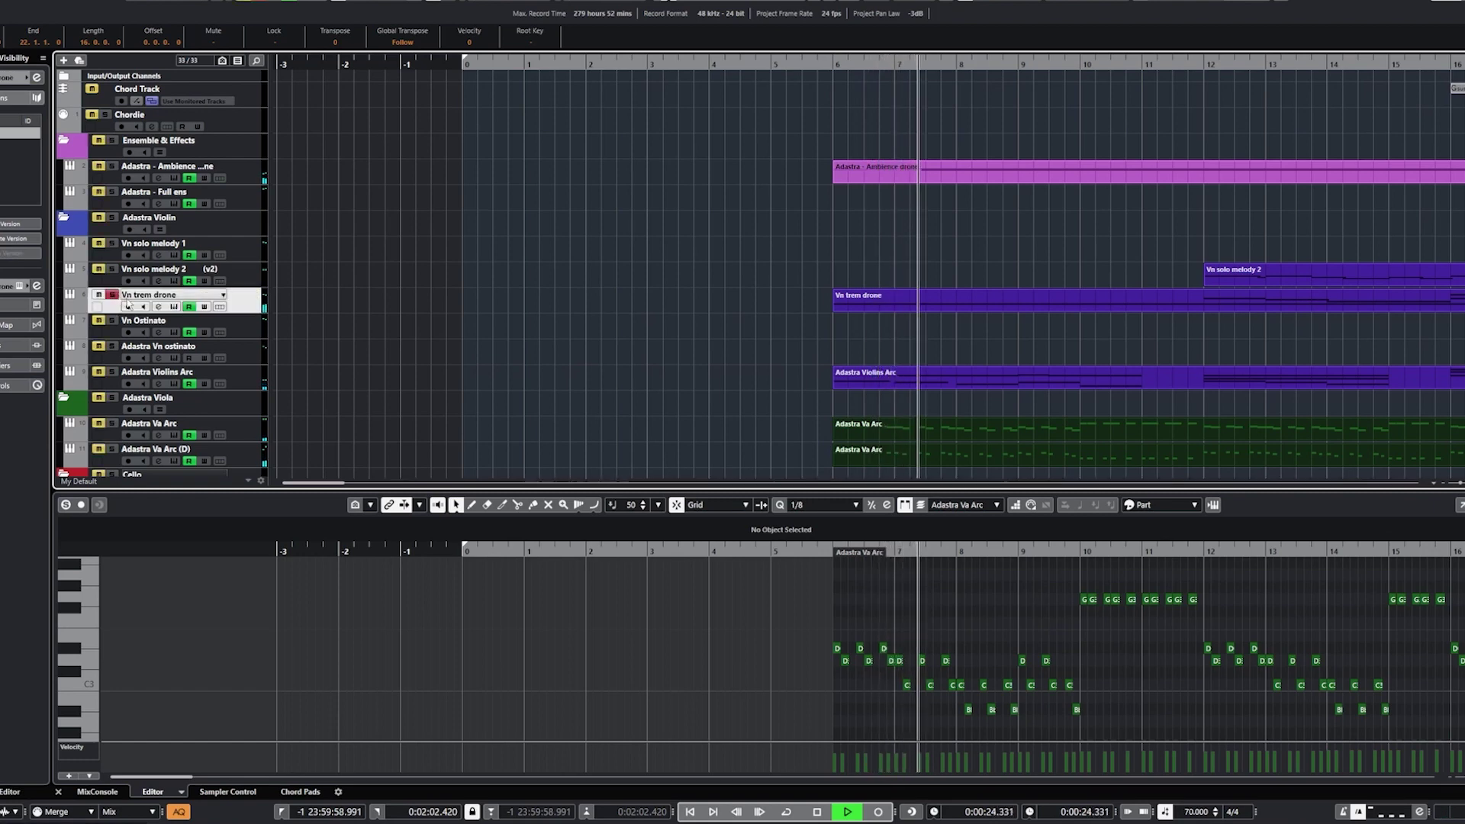
pyautogui.click(174, 307)
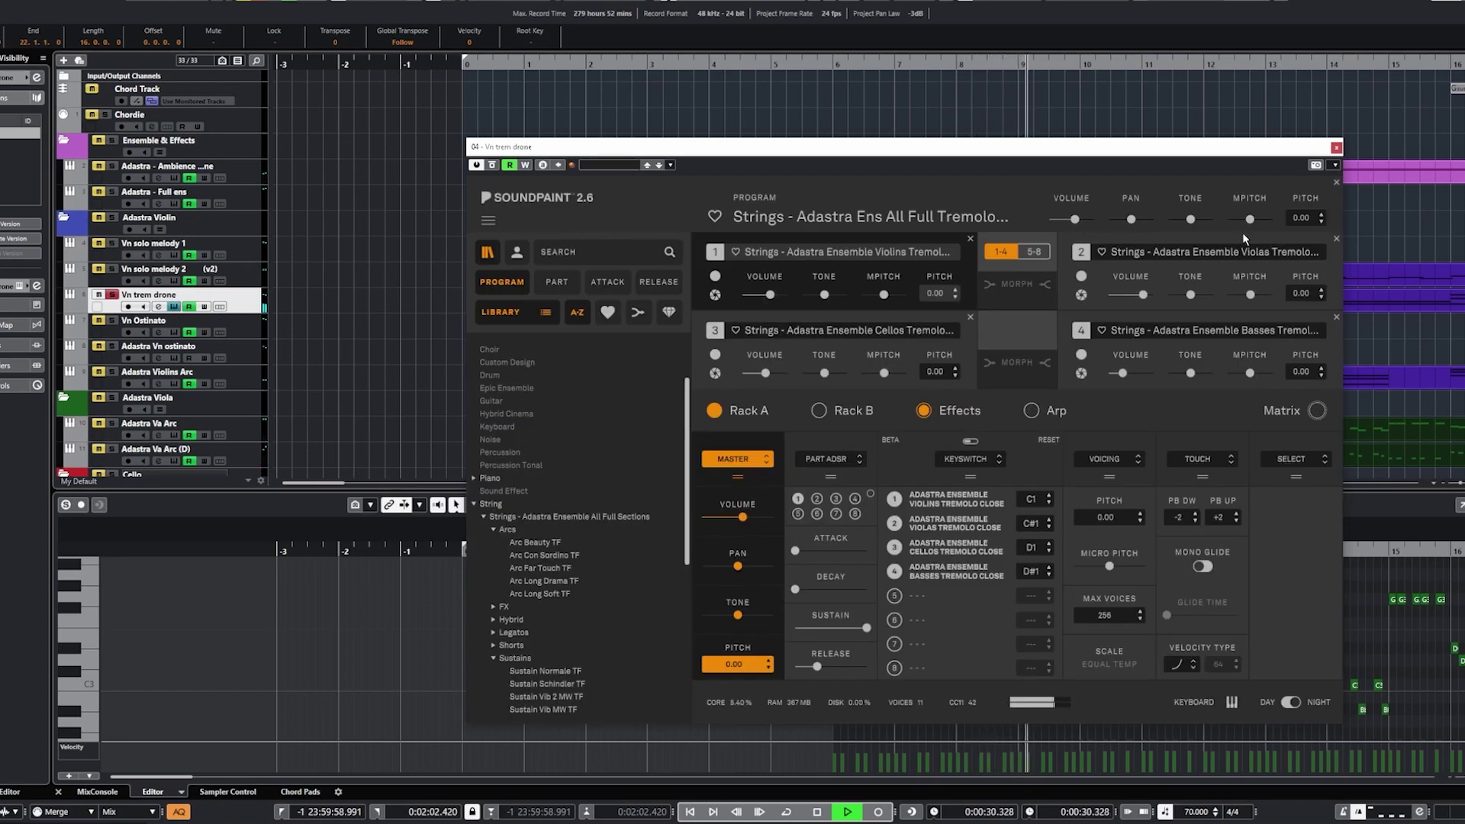
pyautogui.click(1336, 148)
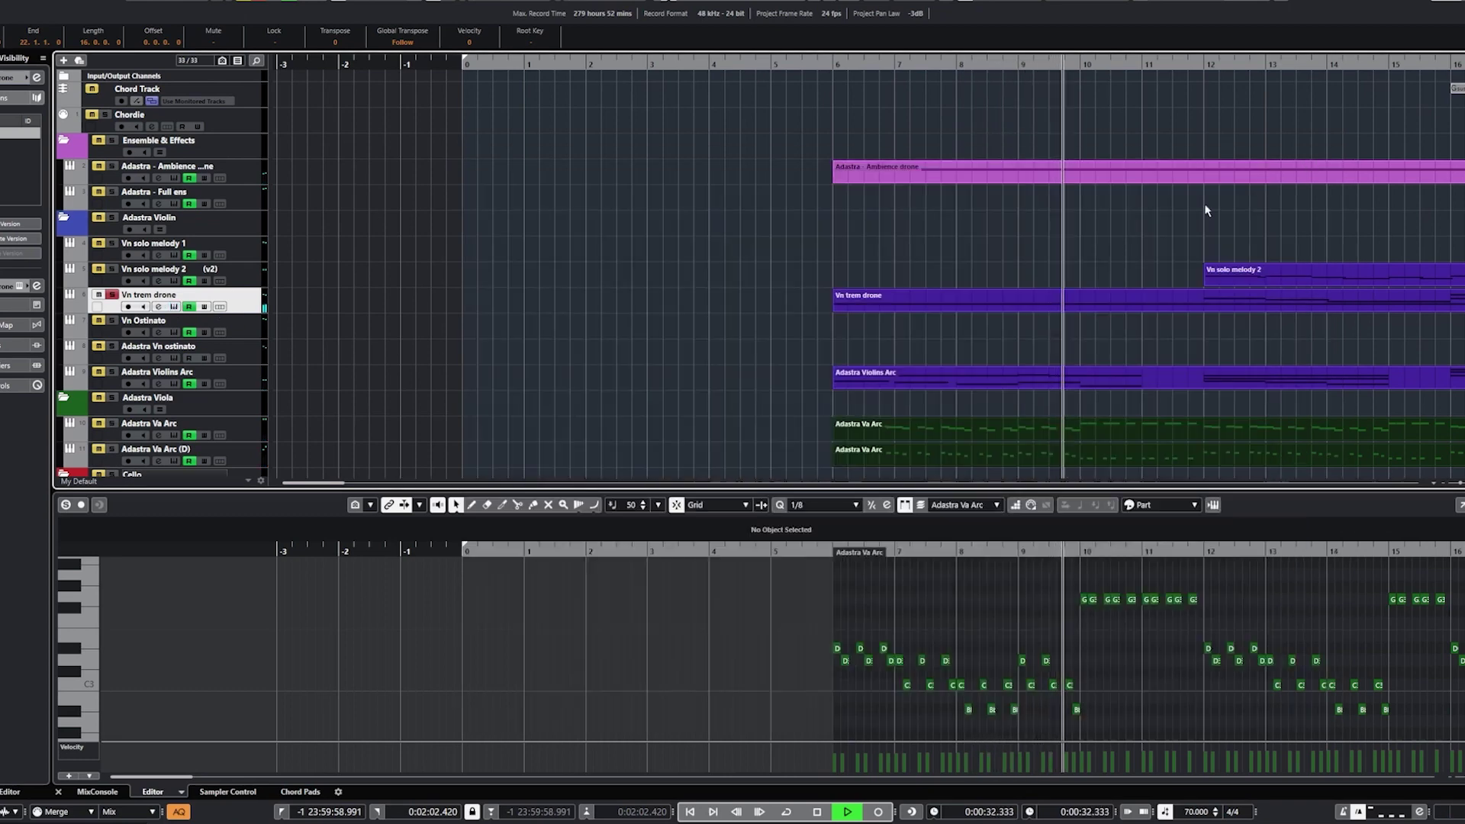
pyautogui.click(111, 294)
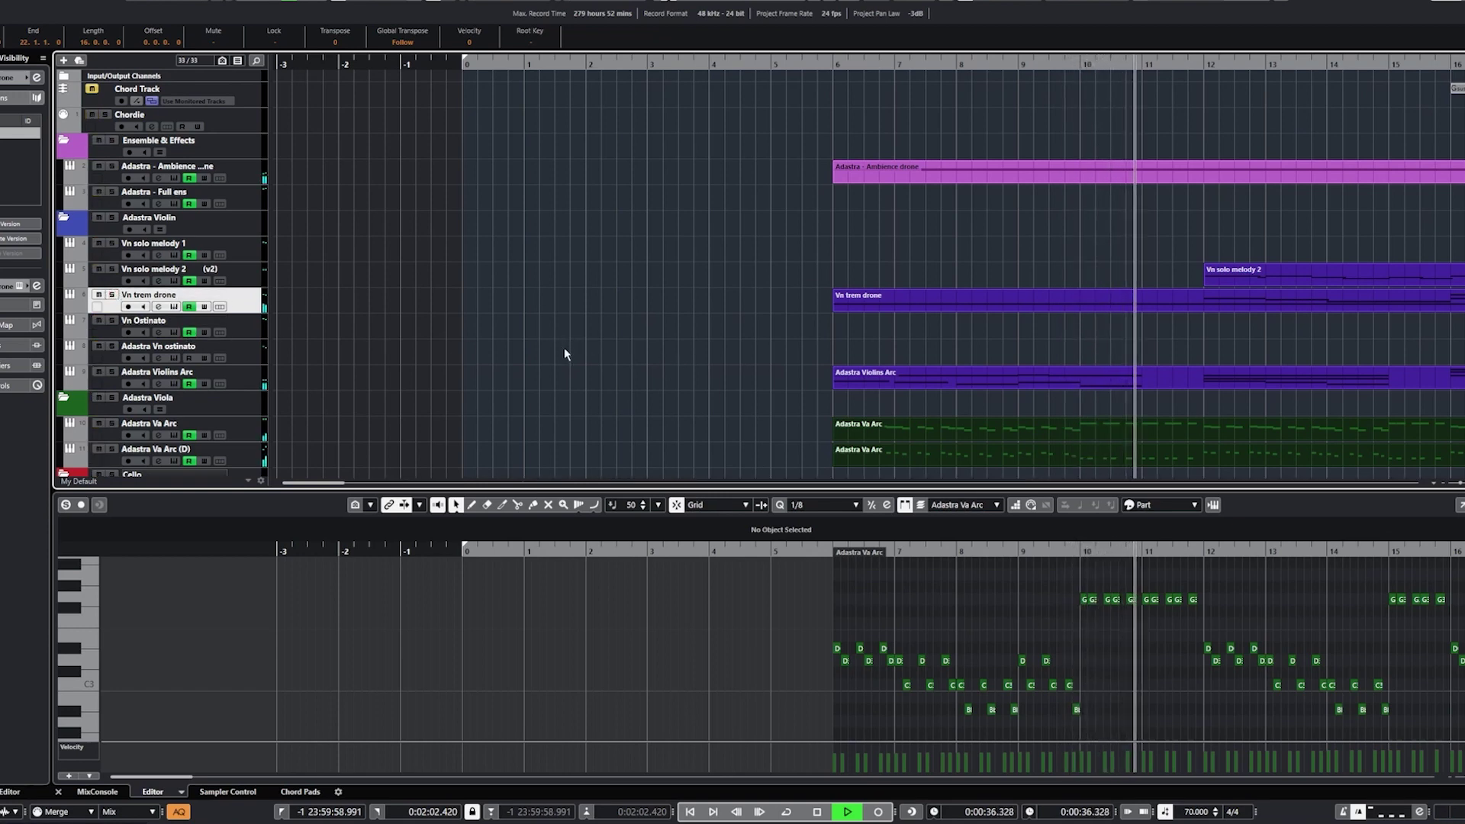
# Open the Vn solo melody 2 part at bar 12 in a slightly taller key editor and examine its notes
pyautogui.moveTo(328, 487); pyautogui.dragTo(359, 487)
pyautogui.click(685, 270)
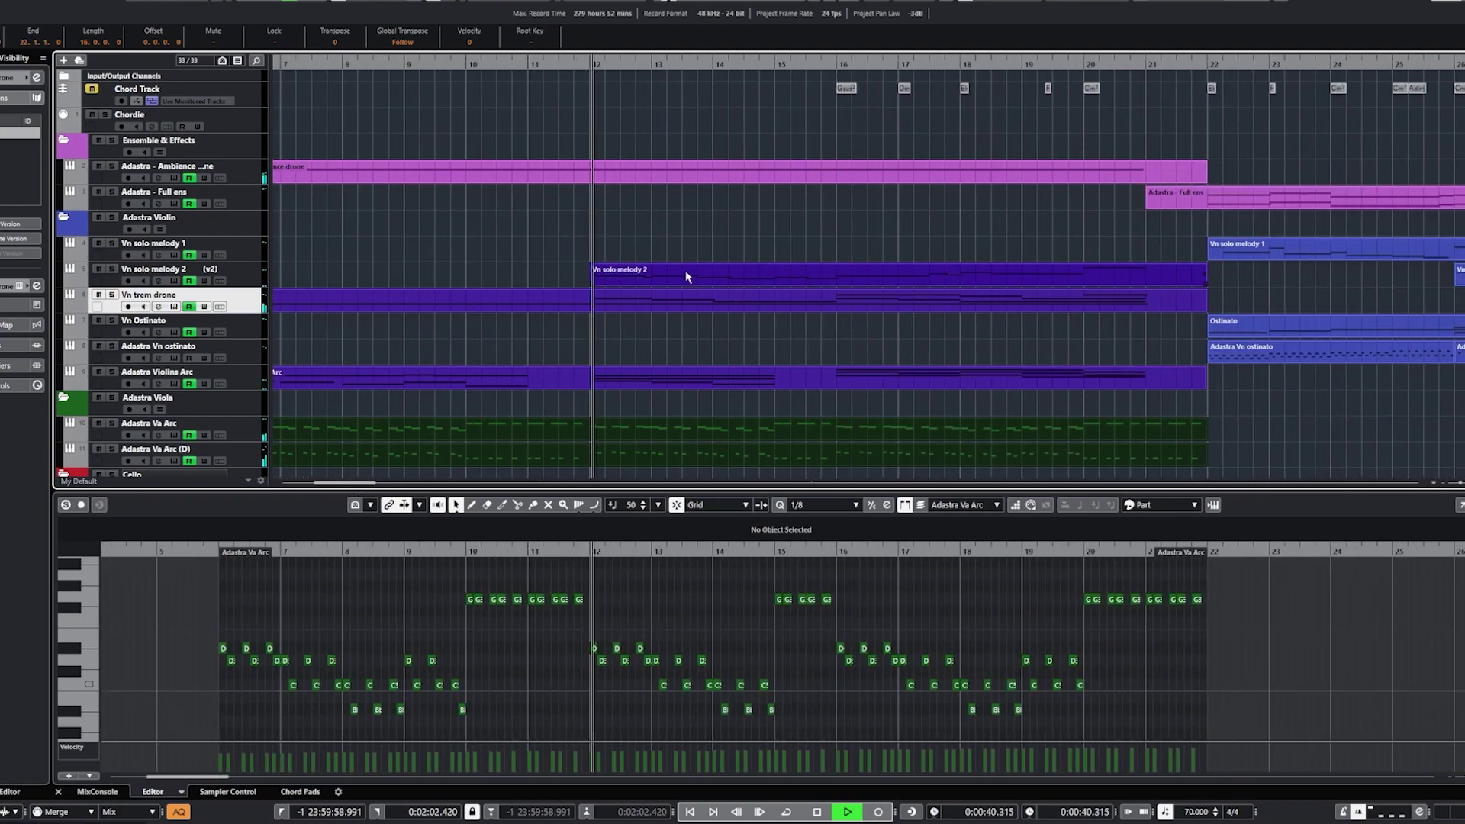
pyautogui.scroll(-3, 835, 638)
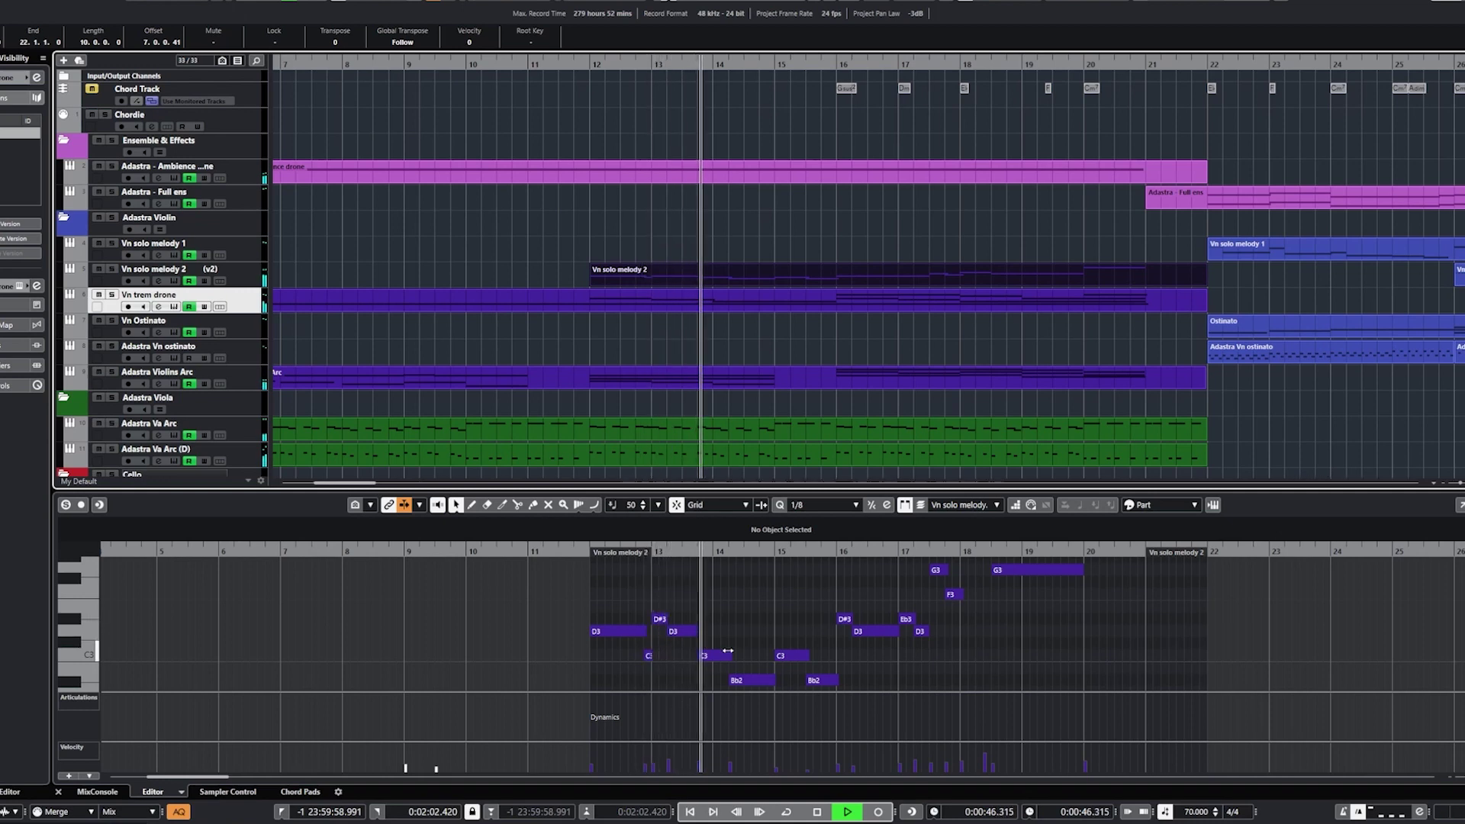
pyautogui.moveTo(799, 492); pyautogui.dragTo(798, 477)
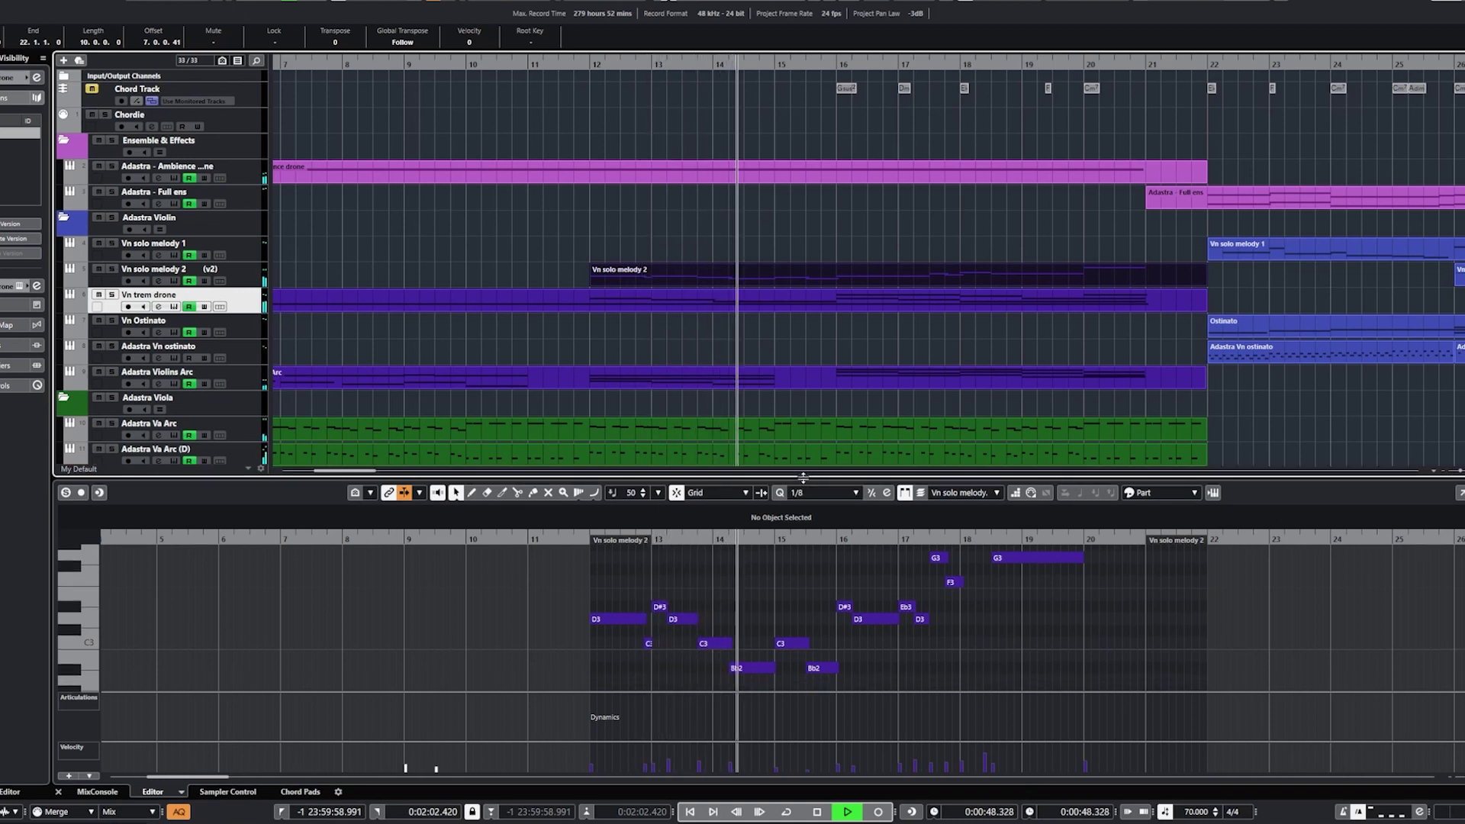
pyautogui.scroll(-3, 827, 354)
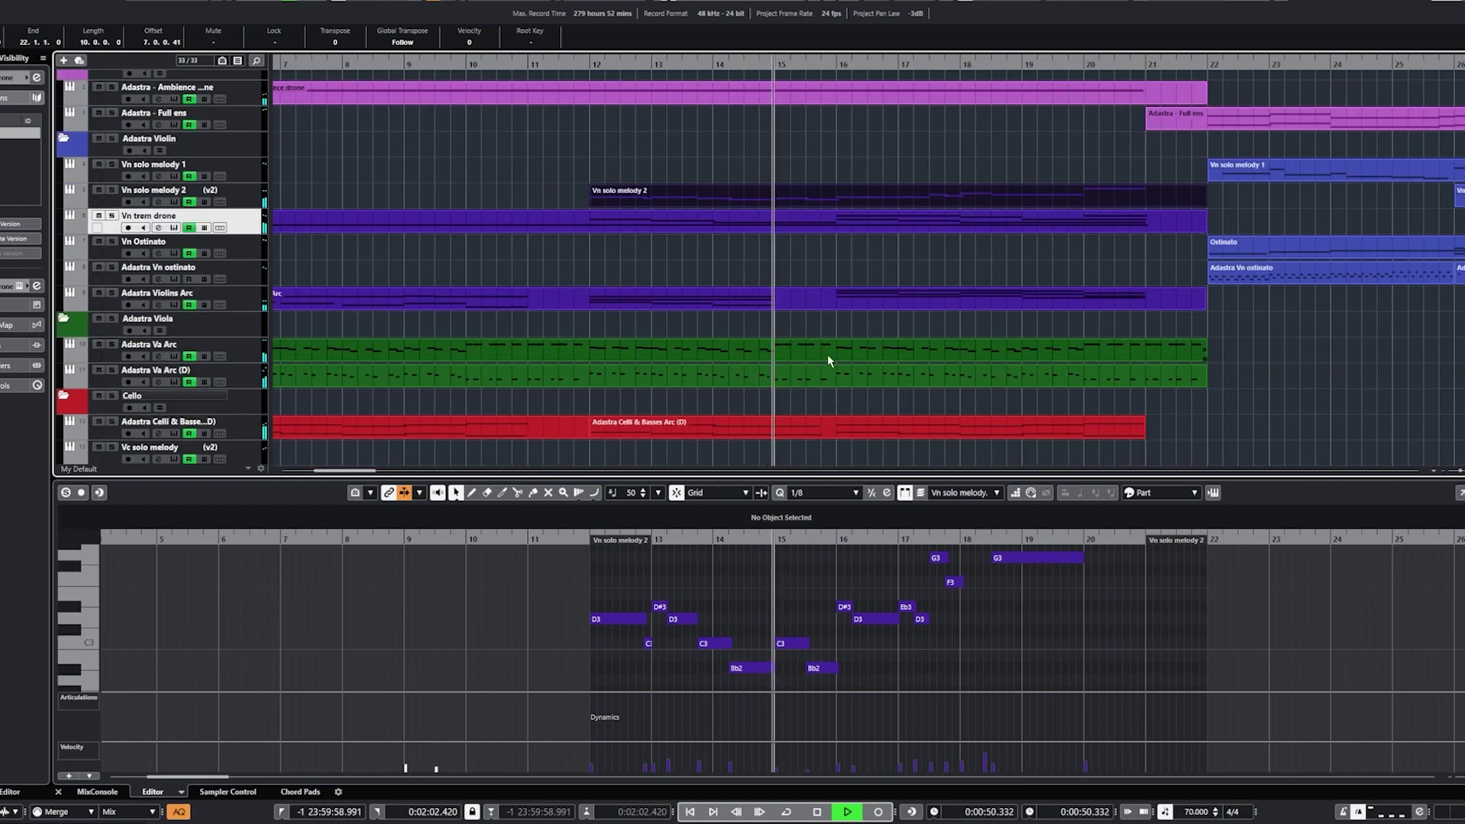
# Play the passage up to bar 21 while looking over the support instruments, string tracks and the higher notes of the Vn solo melody 2 part
pyautogui.scroll(-10, 829, 360)
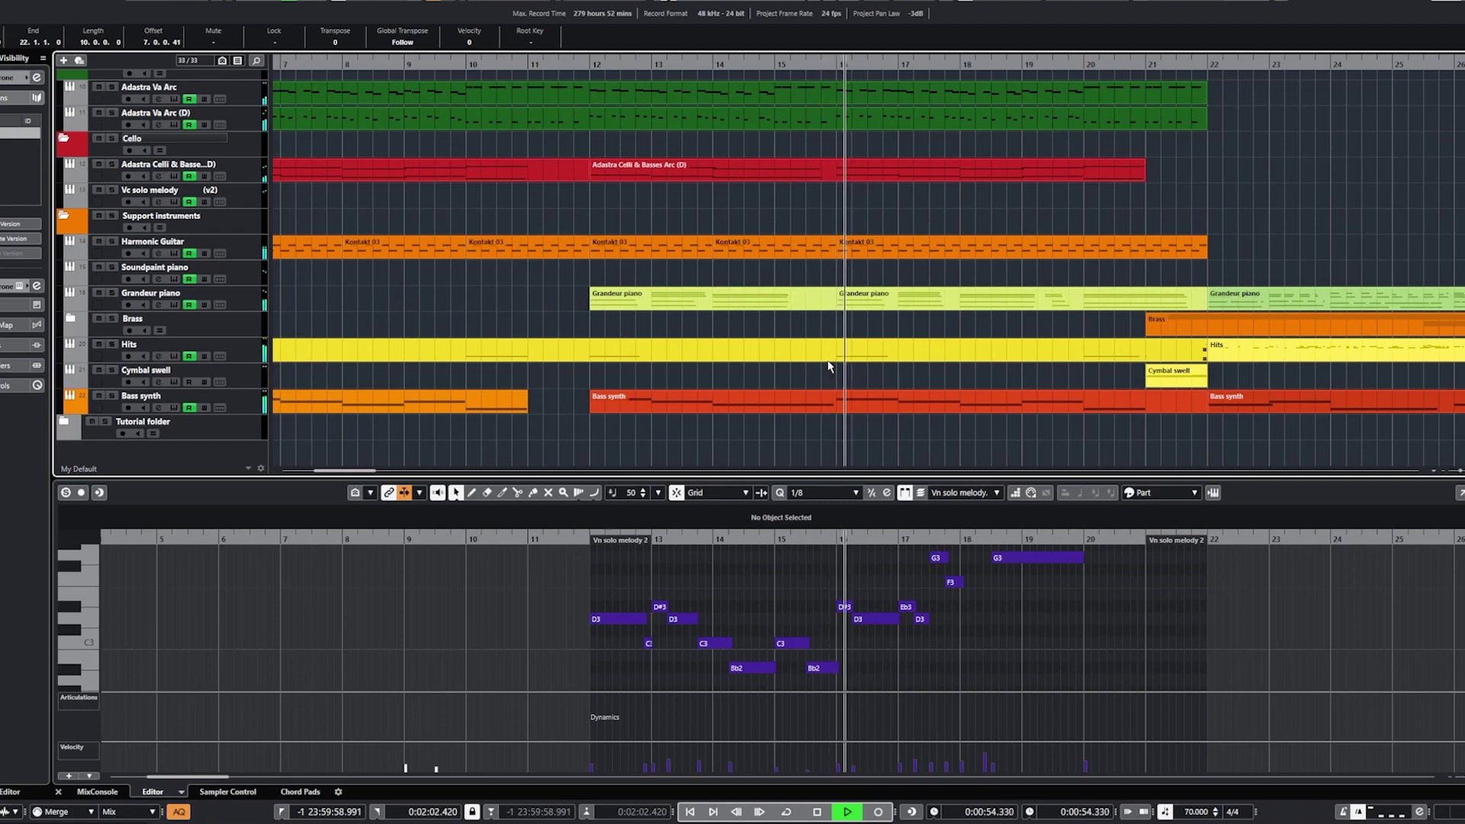
pyautogui.scroll(12, 828, 361)
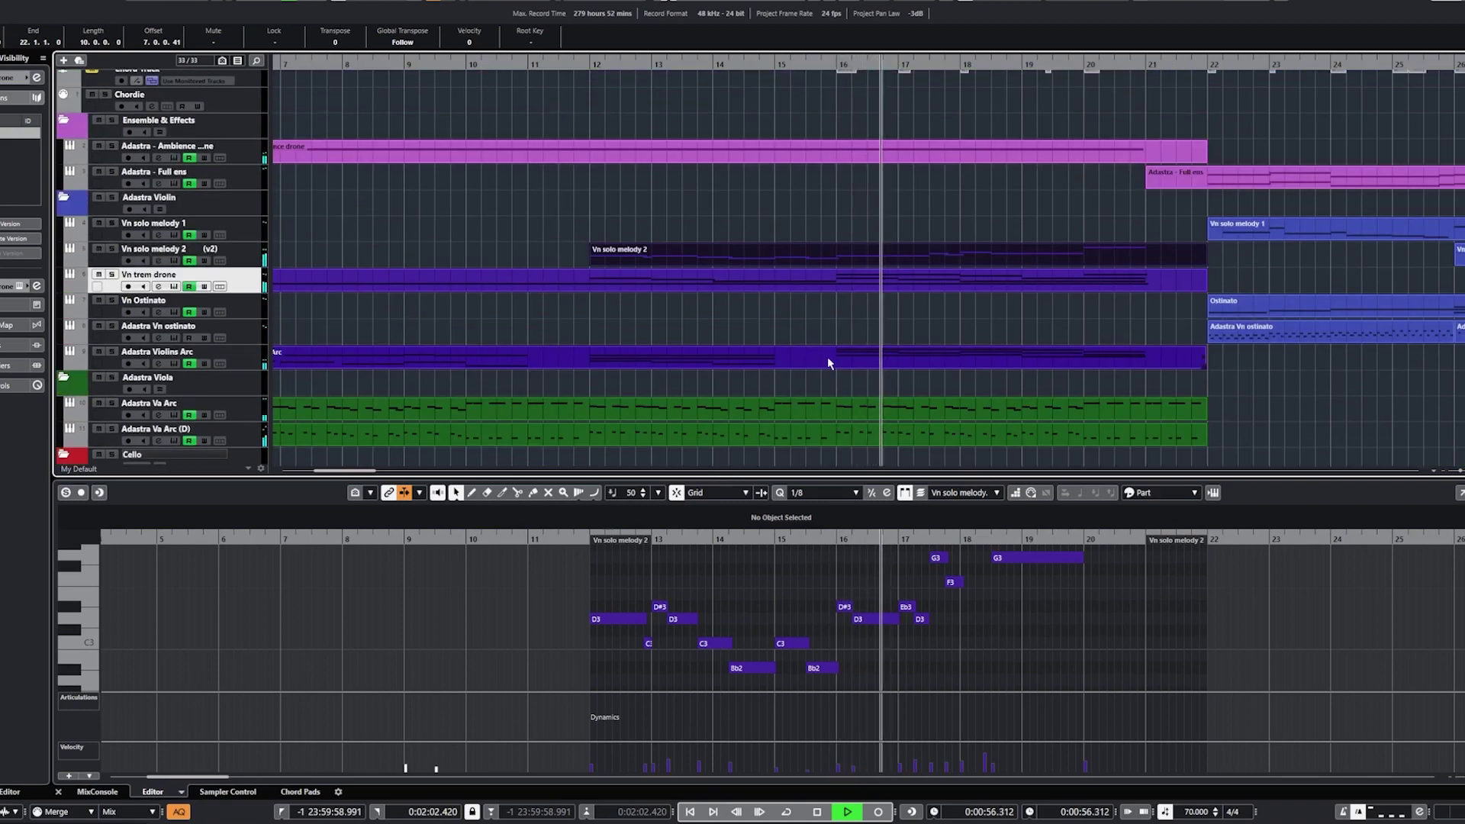
pyautogui.scroll(1, 858, 369)
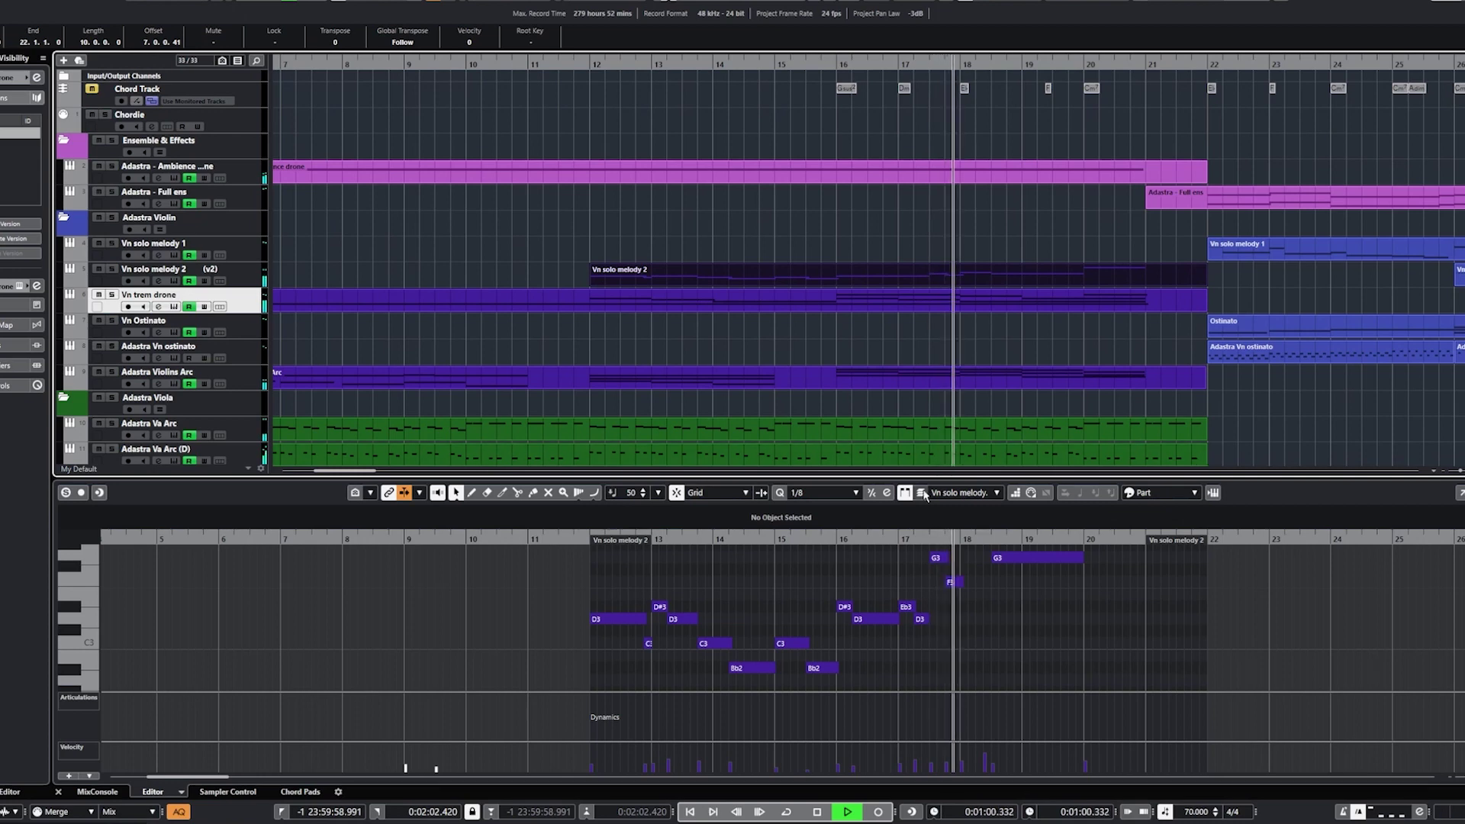
pyautogui.scroll(1, 1056, 611)
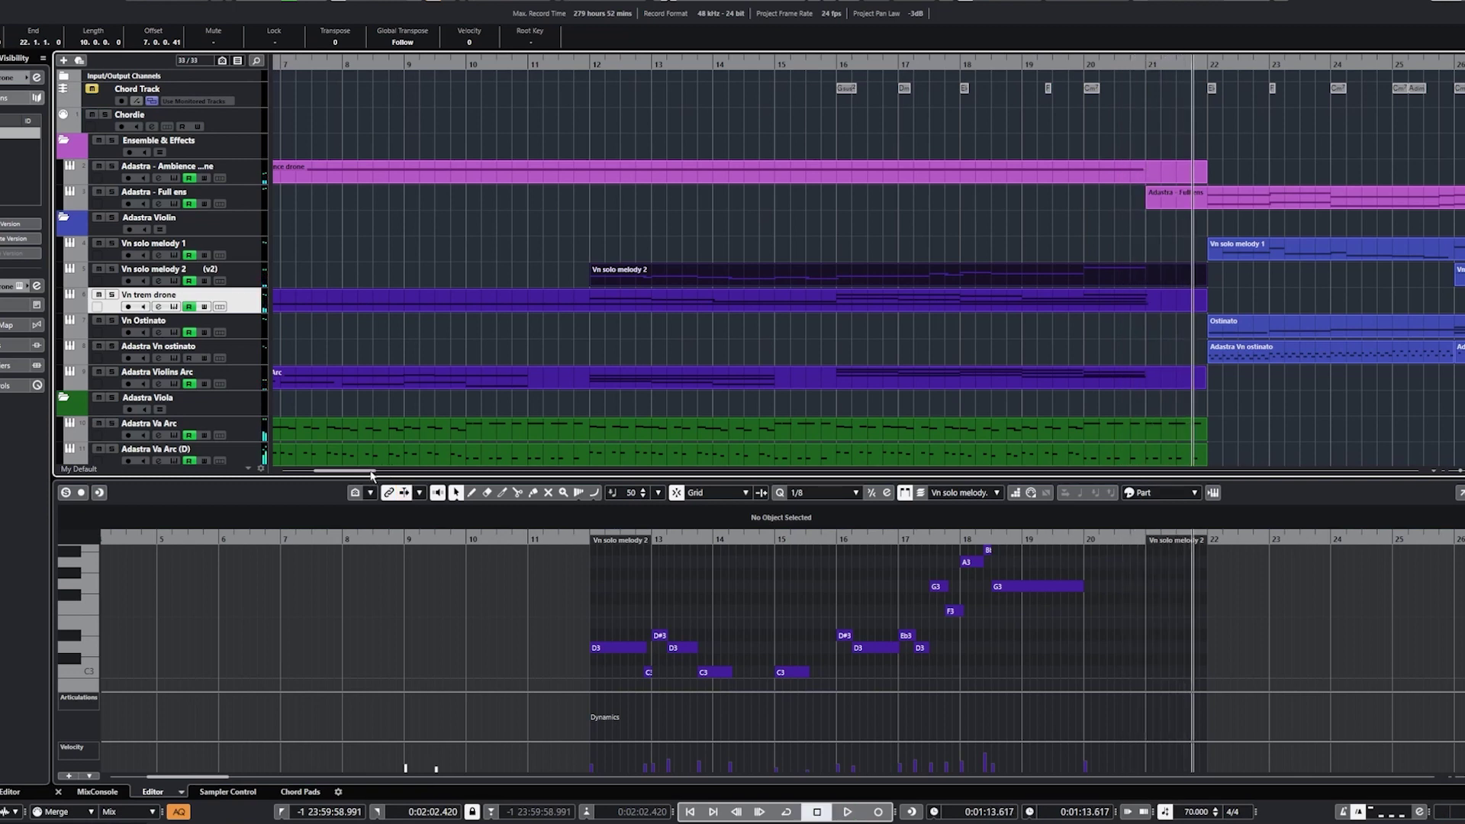
# Open the first Vn solo melody 1 part at bar 22 in a taller key editor and examine its notes
pyautogui.moveTo(372, 474); pyautogui.dragTo(414, 473)
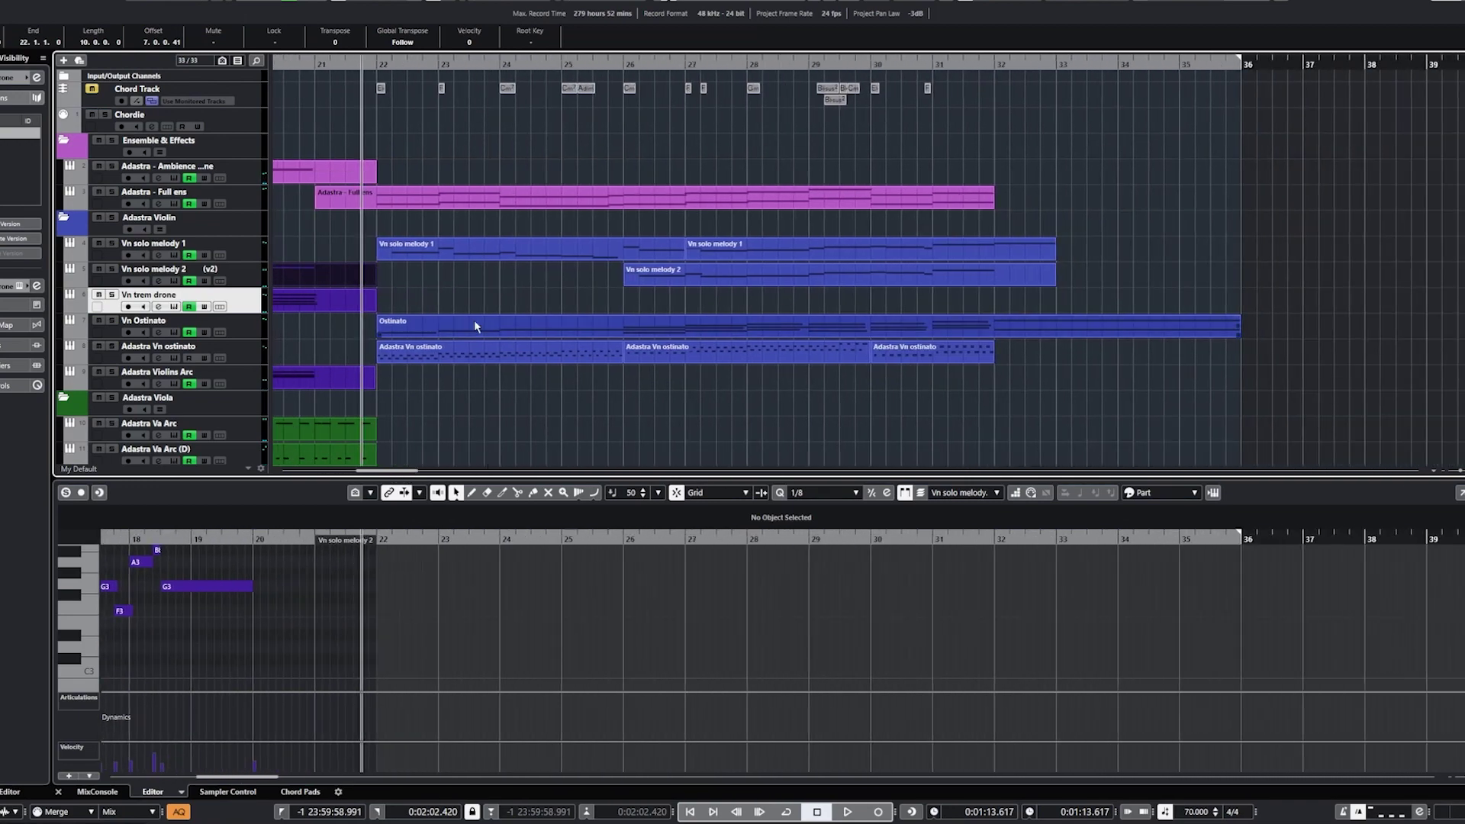
pyautogui.click(473, 259)
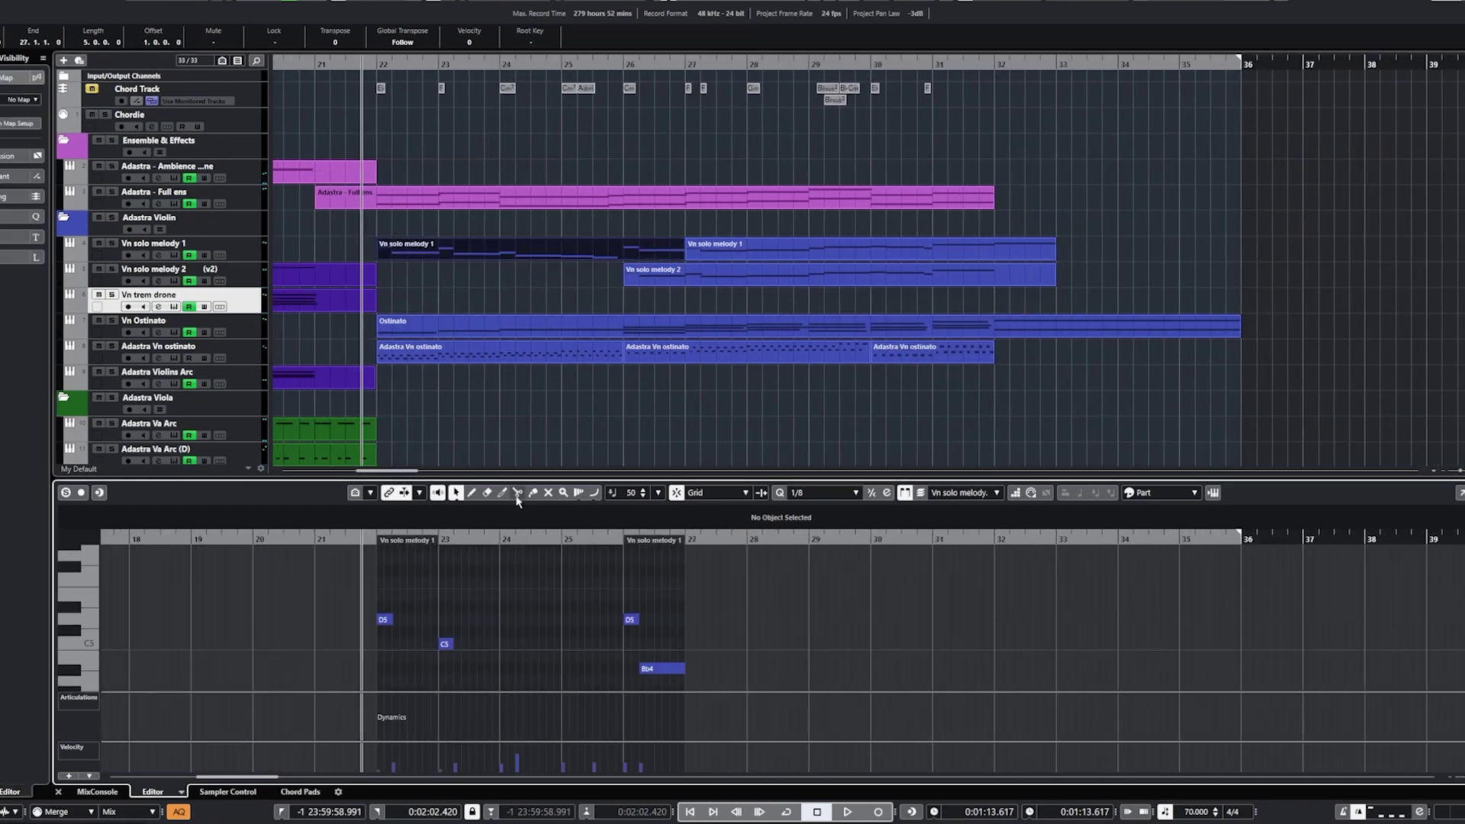
pyautogui.moveTo(521, 480); pyautogui.dragTo(537, 373)
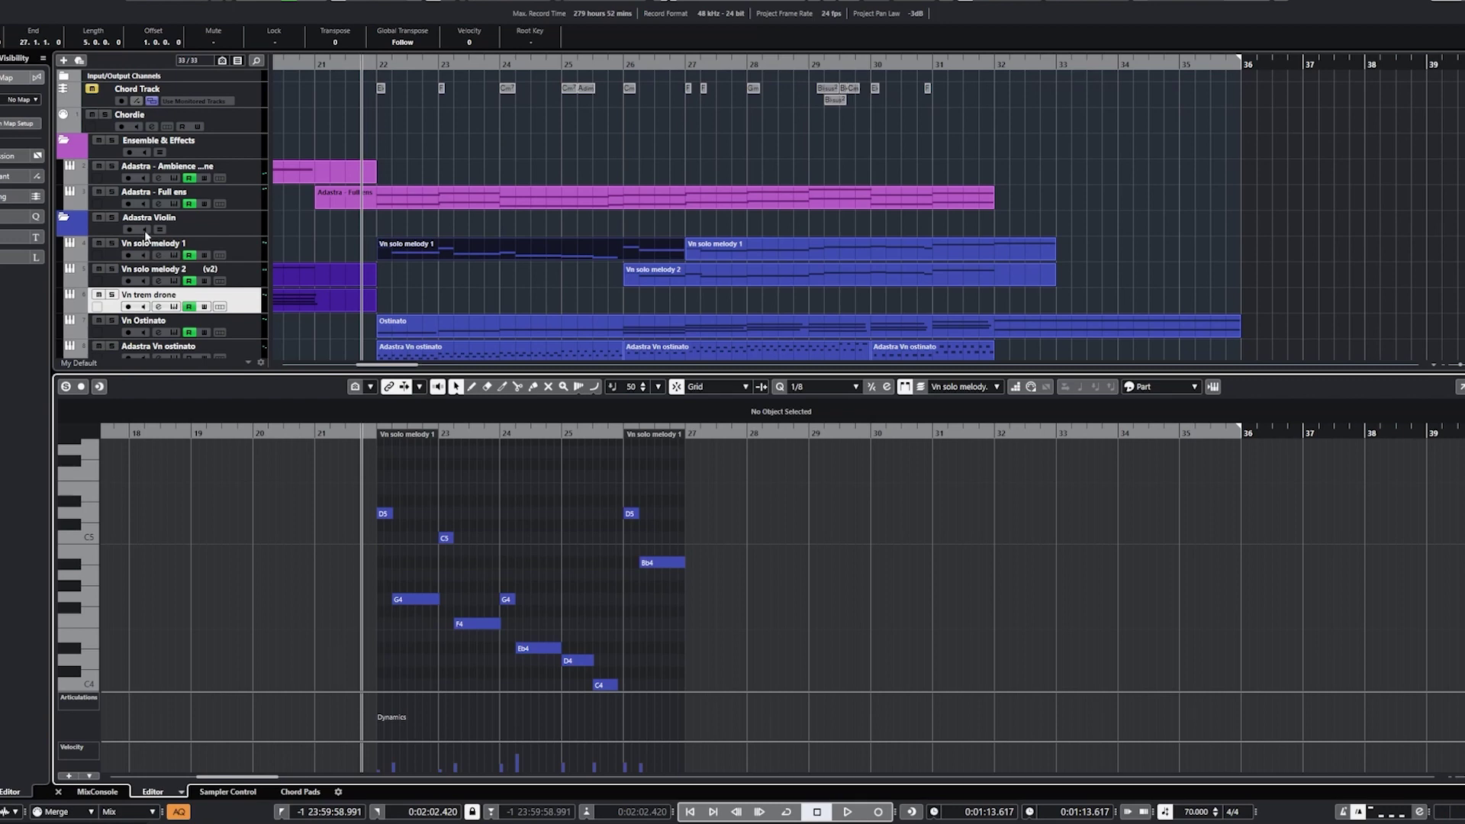
# Audition the Vn Ostinato track in solo, view the arpeggiator of its Soundpaint spiccato program, and close the instrument window
pyautogui.press('space')
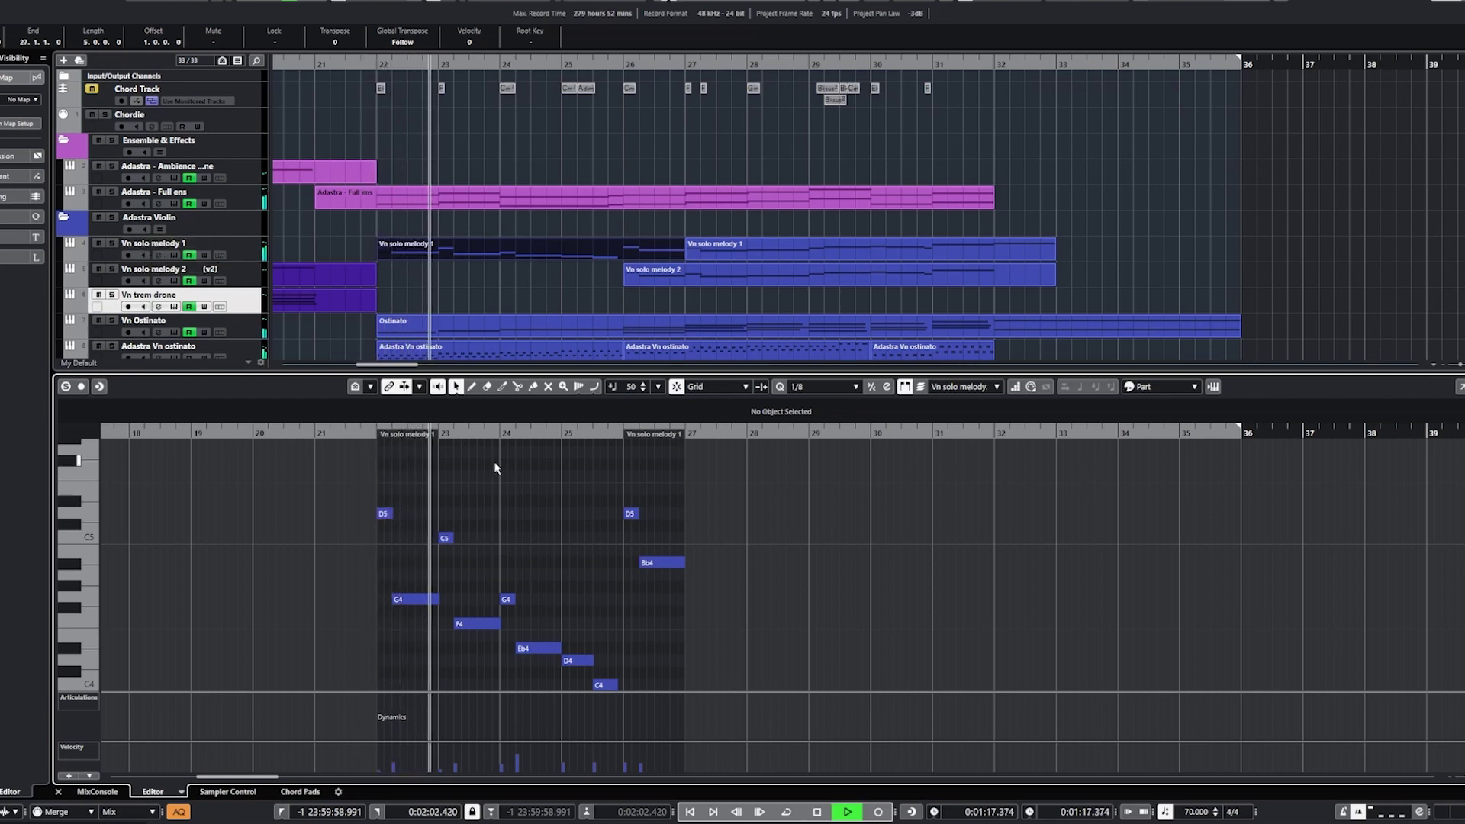
pyautogui.click(111, 321)
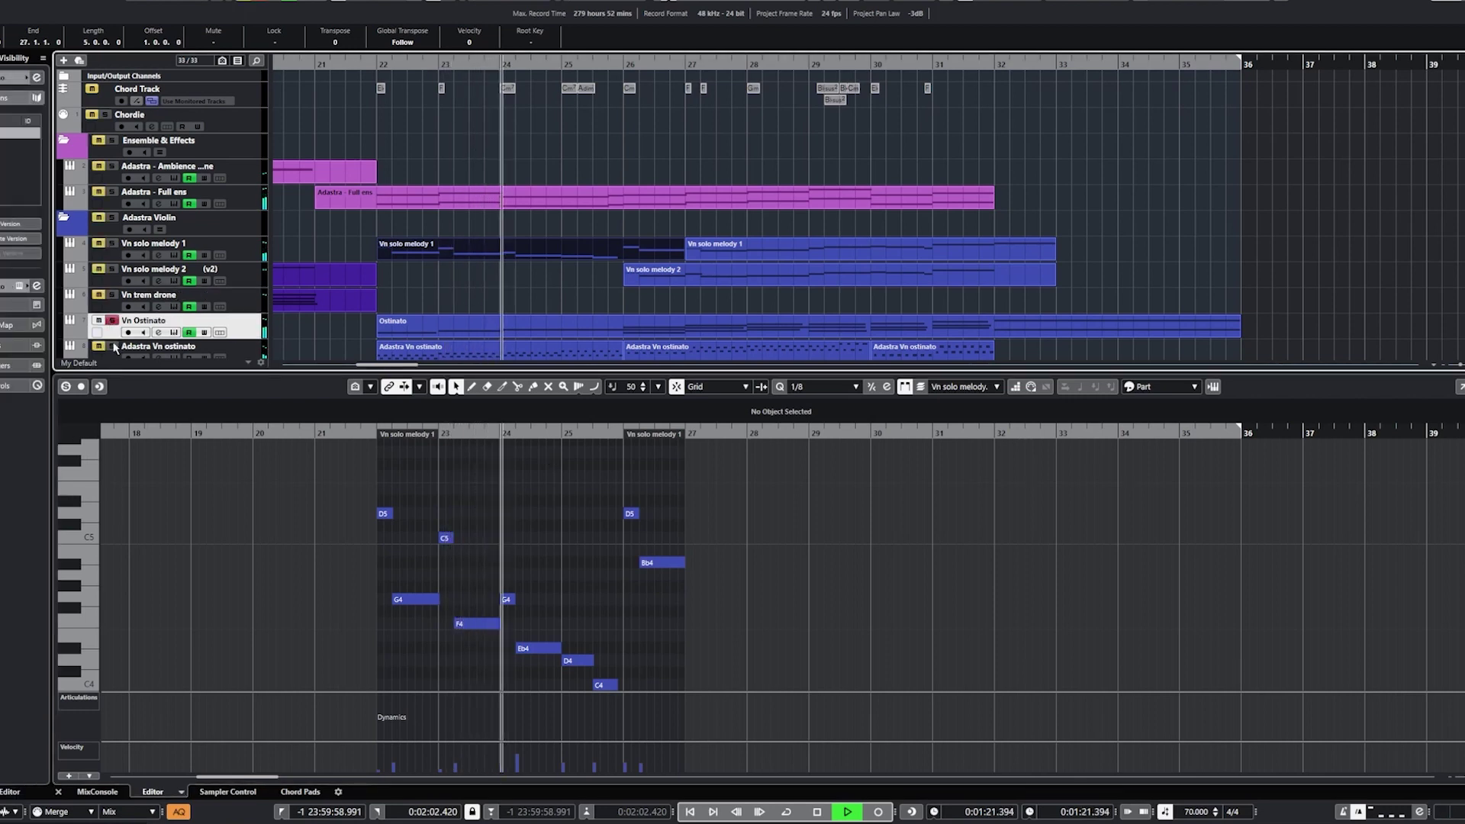
pyautogui.click(174, 333)
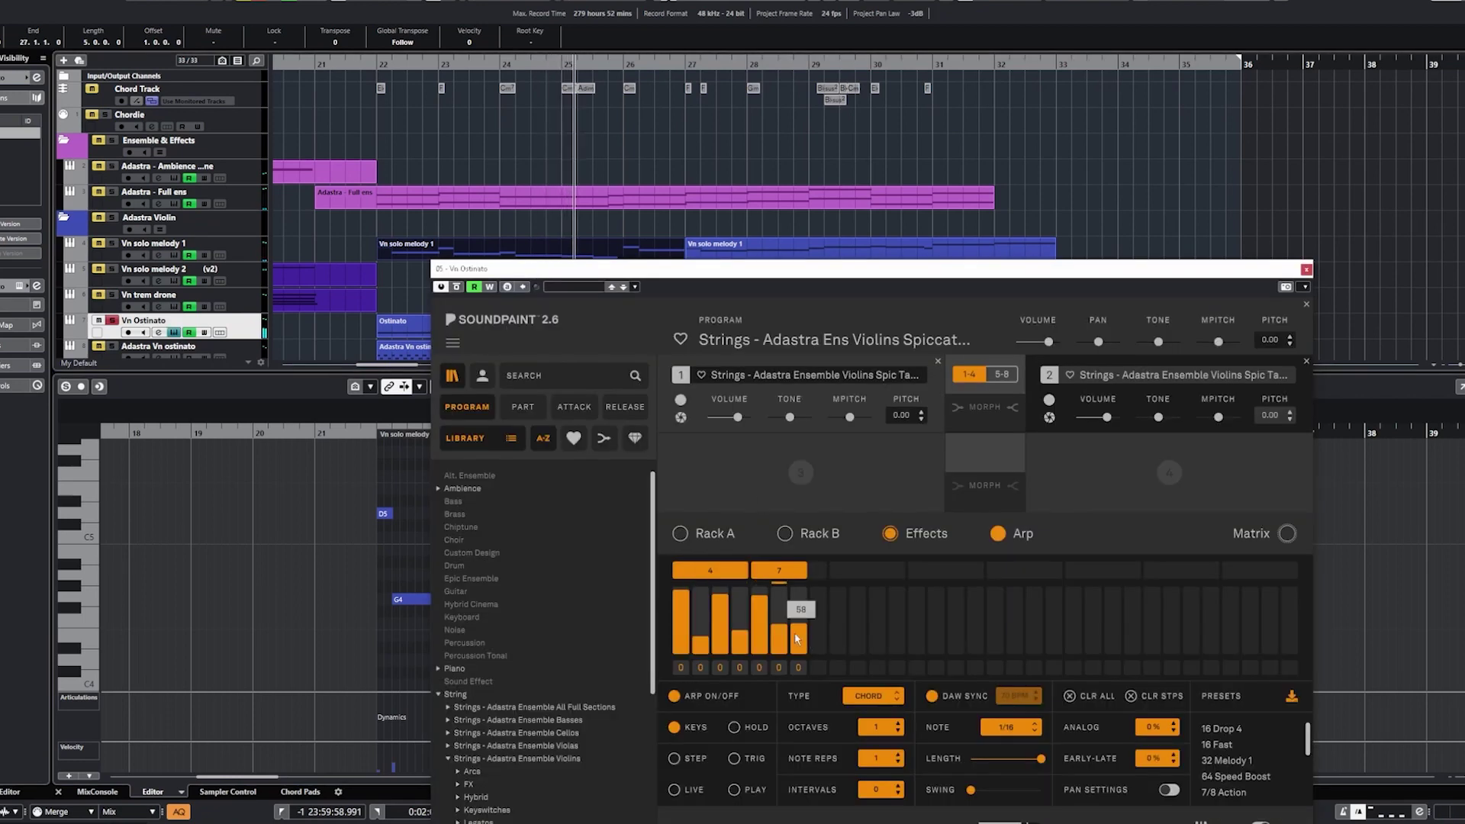
pyautogui.click(1306, 270)
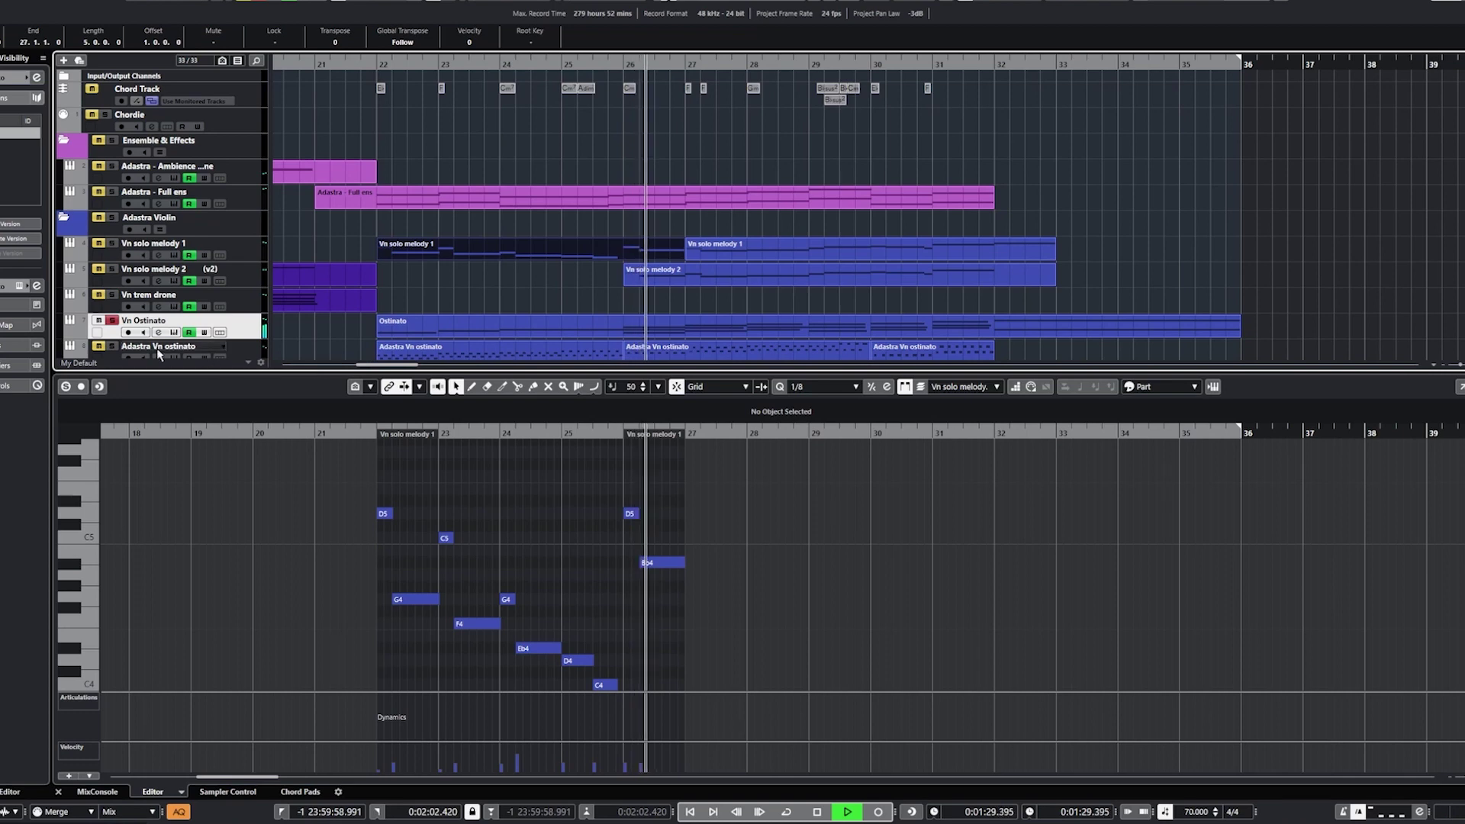
# Solo Adastra Vn ostinato, Vn solo melody 2 and Vn solo melody 1 alongside Vn Ostinato, and replay them from about bar 26
pyautogui.scroll(-3, 137, 219)
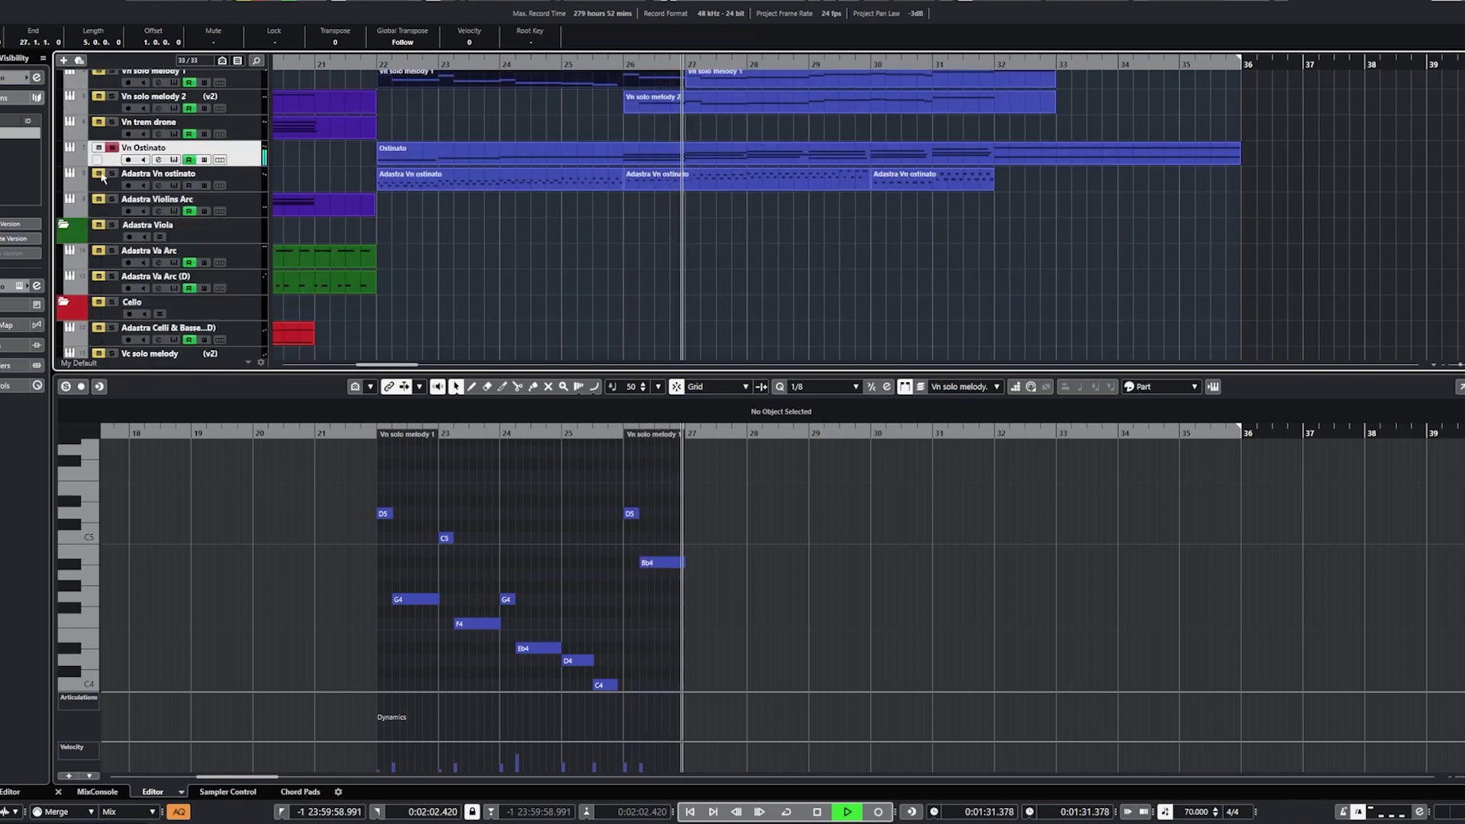
pyautogui.click(130, 176)
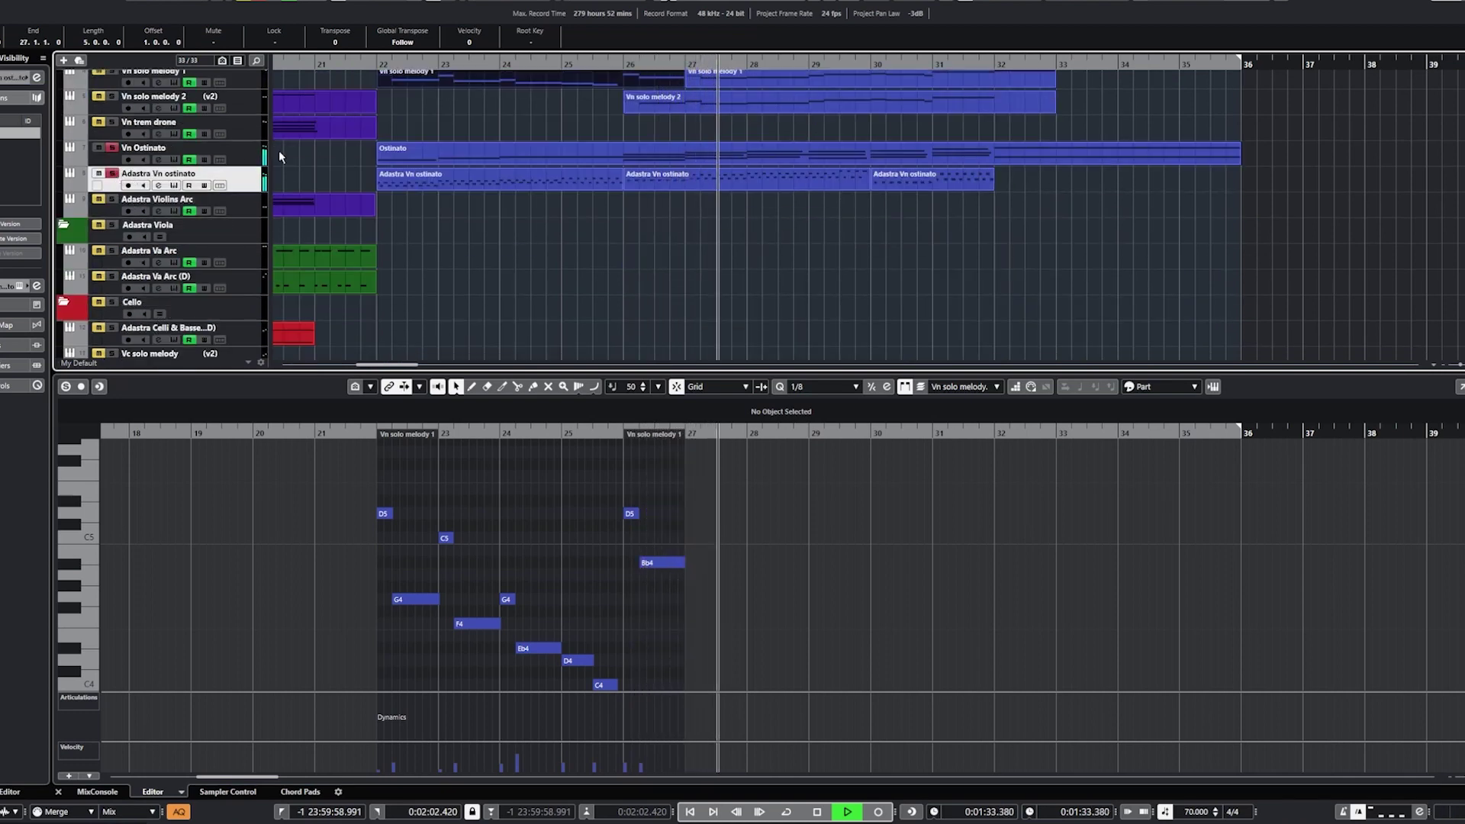
pyautogui.scroll(1, 756, 223)
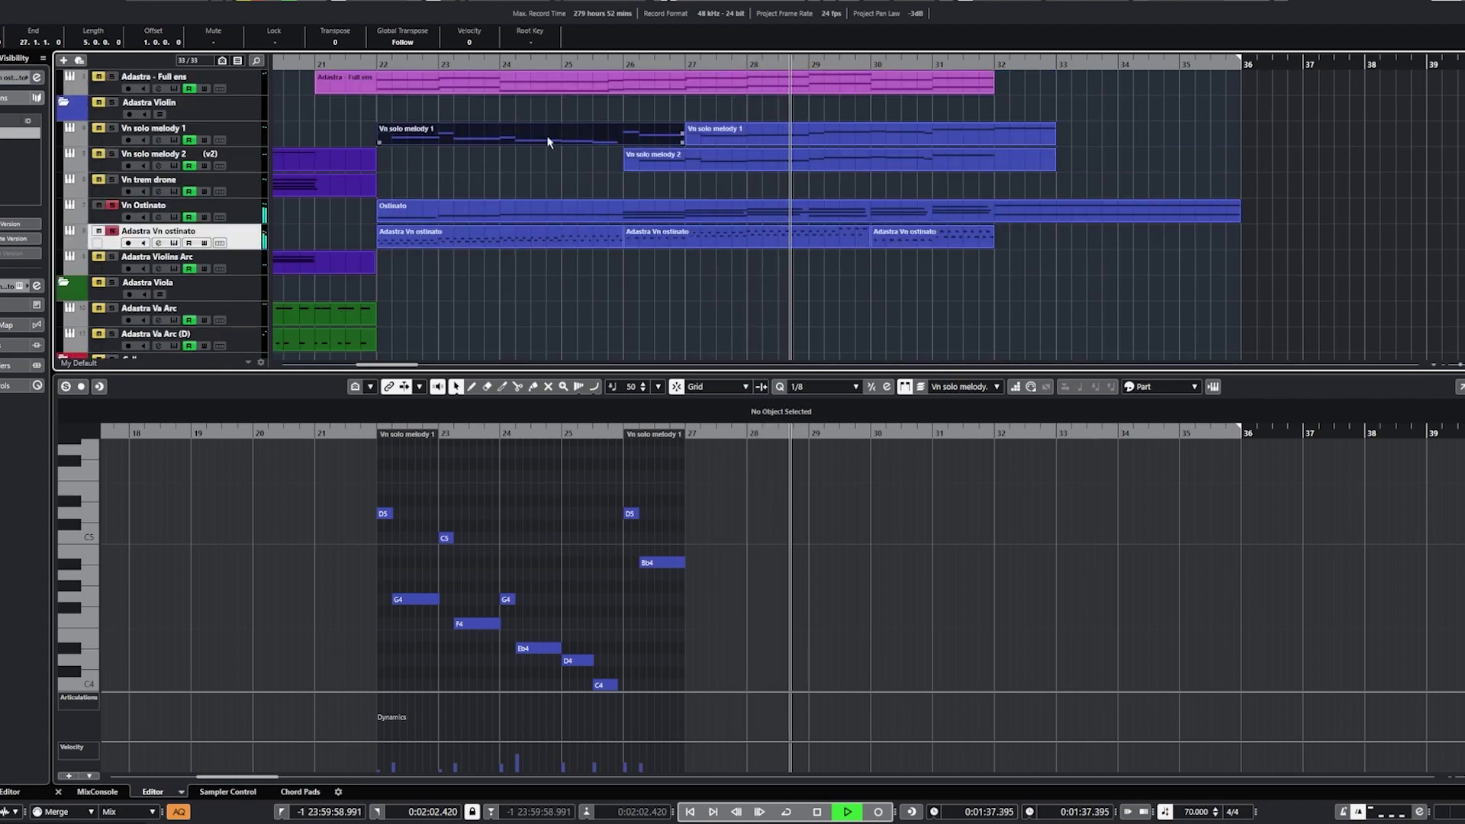
pyautogui.click(116, 157)
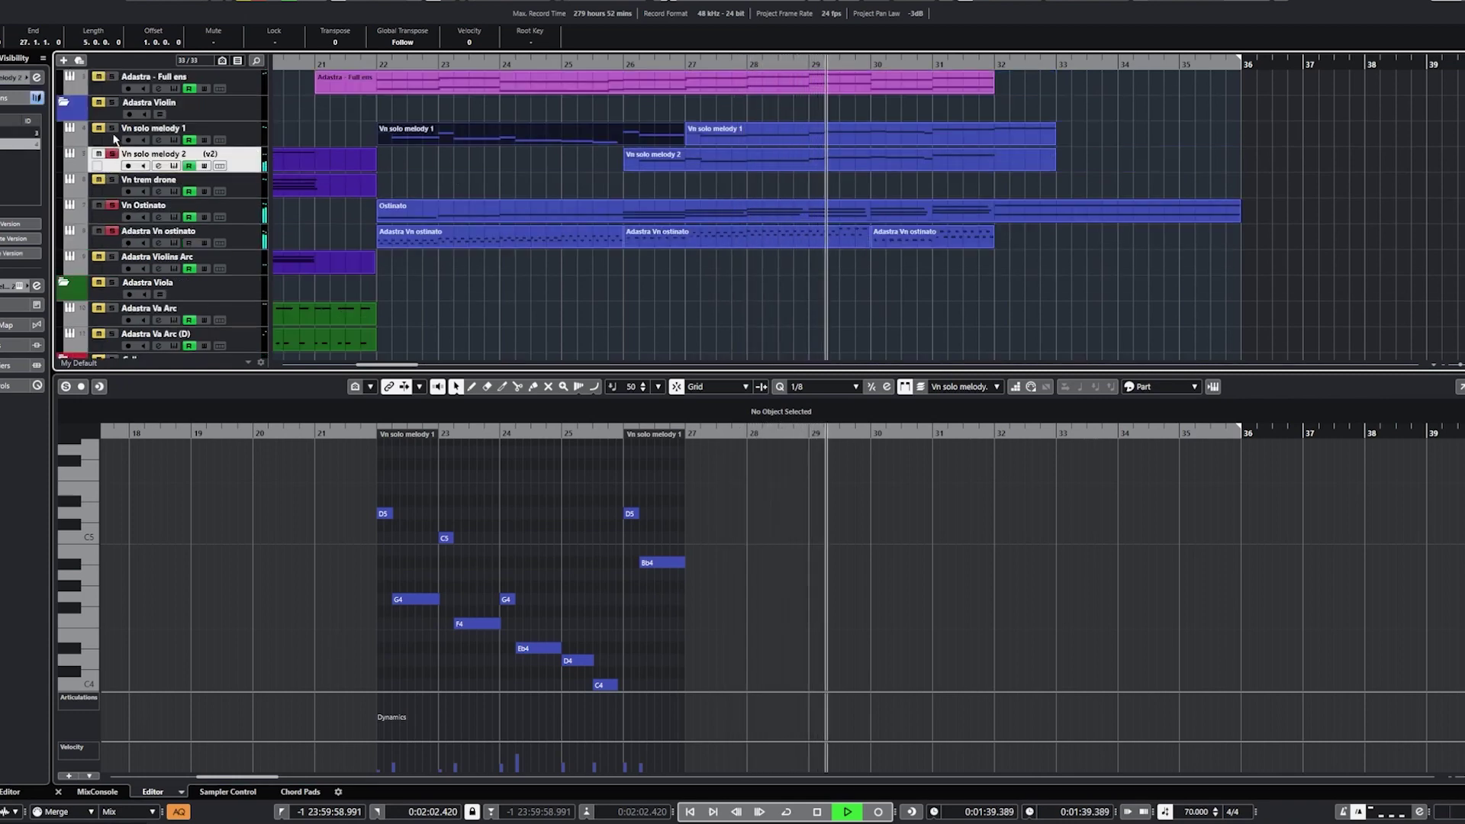
pyautogui.click(112, 129)
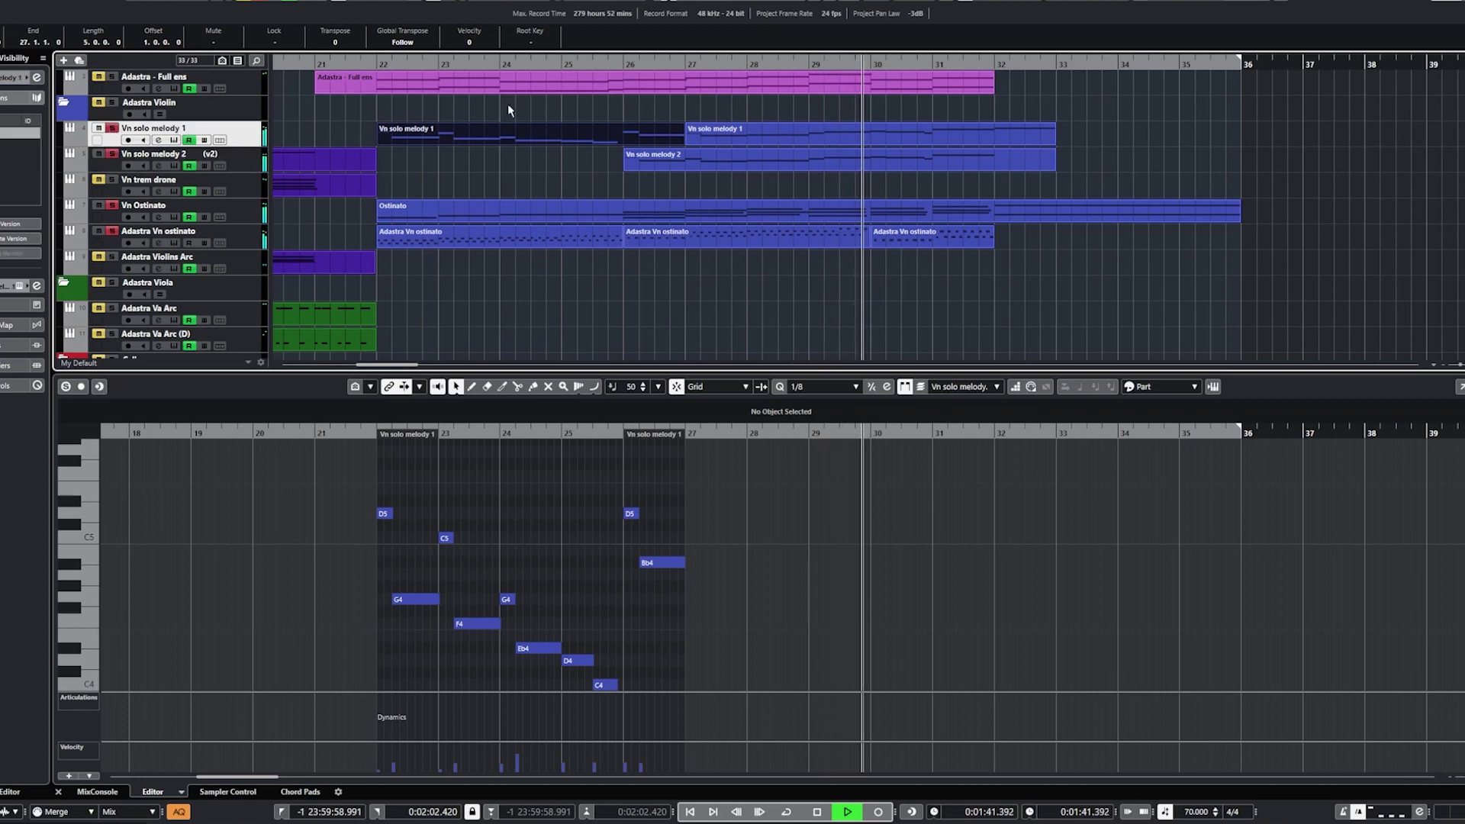
pyautogui.click(651, 64)
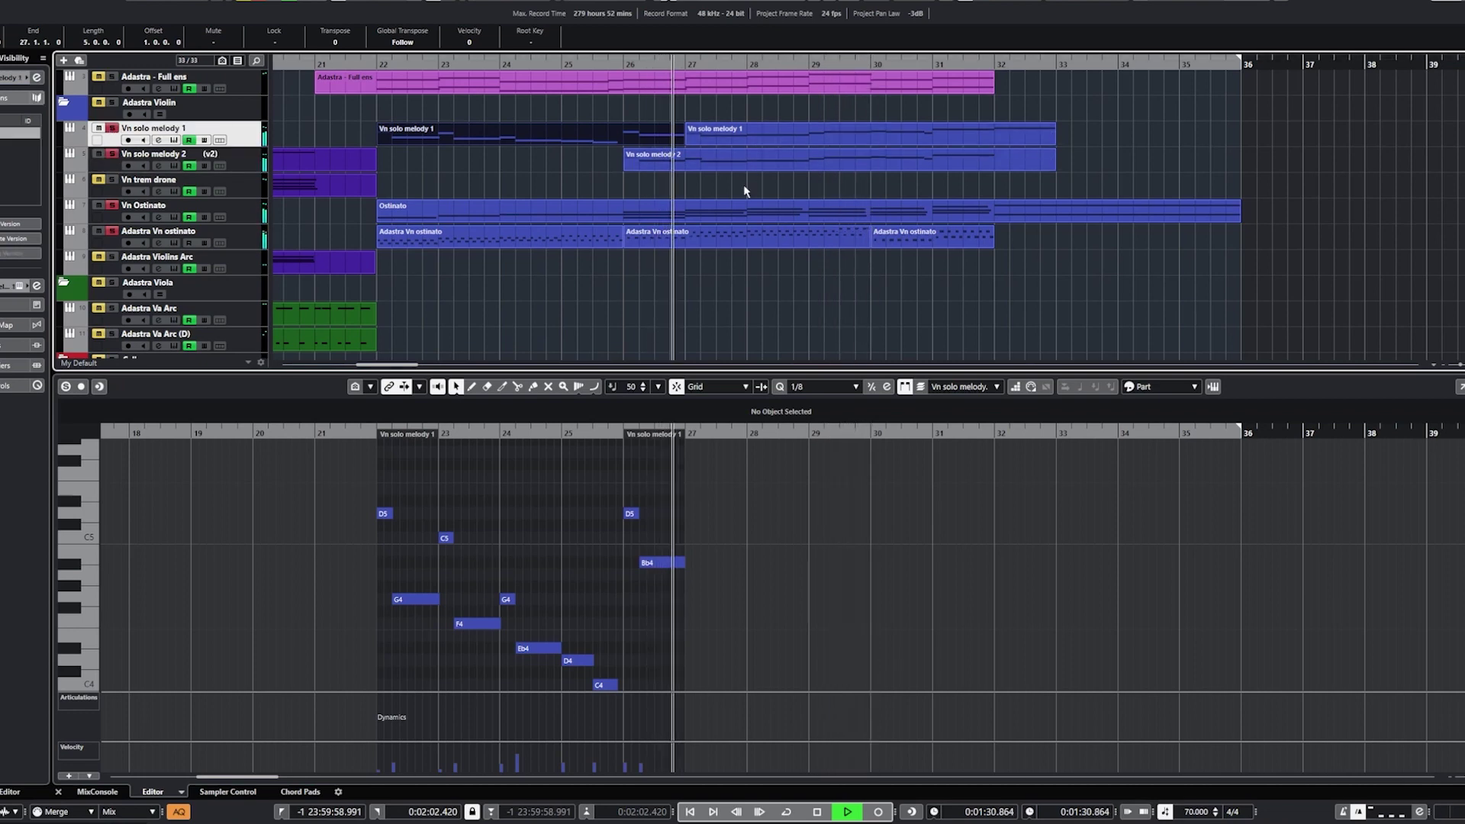
# Open the Vn solo melody 1 part at bar 27 together with the Vn solo melody 2 part in the key editor and compare their notes
pyautogui.scroll(1, 847, 456)
pyautogui.scroll(-1, 846, 465)
pyautogui.scroll(1, 847, 488)
pyautogui.scroll(1, 855, 492)
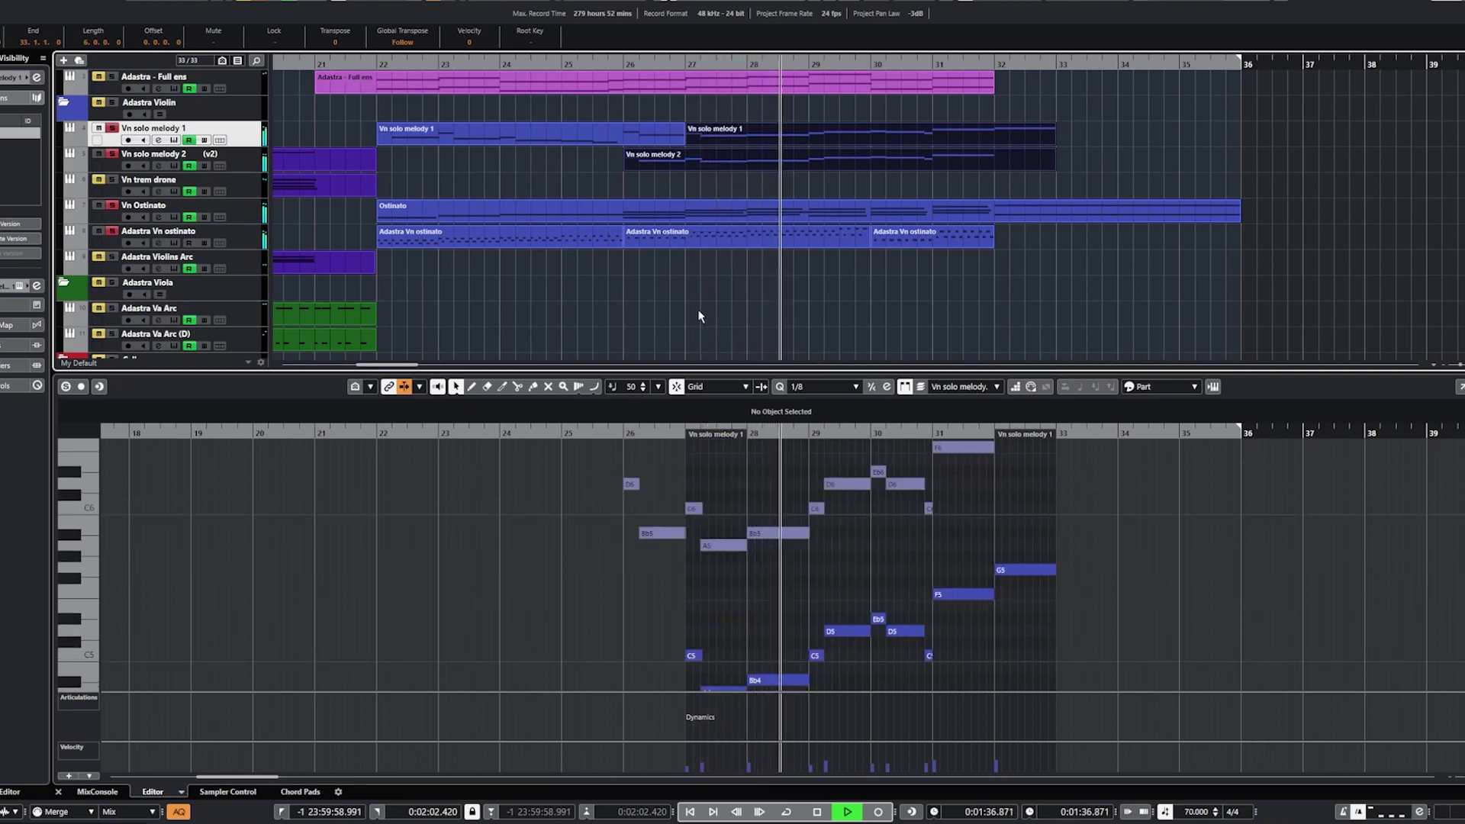
# Add the Adastra - Full ens track to the soloed violin tracks and stop playback
pyautogui.scroll(4, 727, 318)
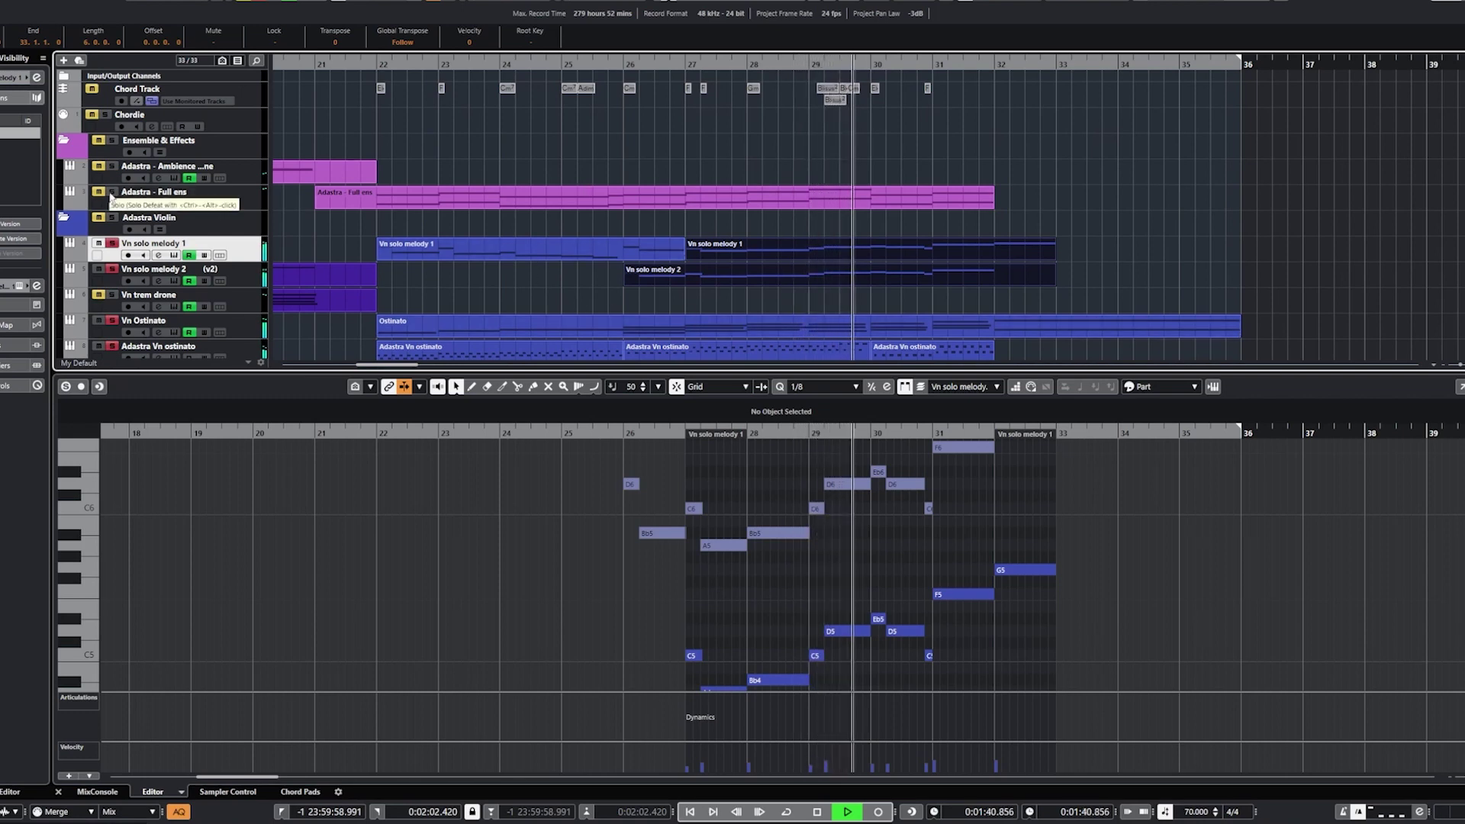
pyautogui.click(111, 192)
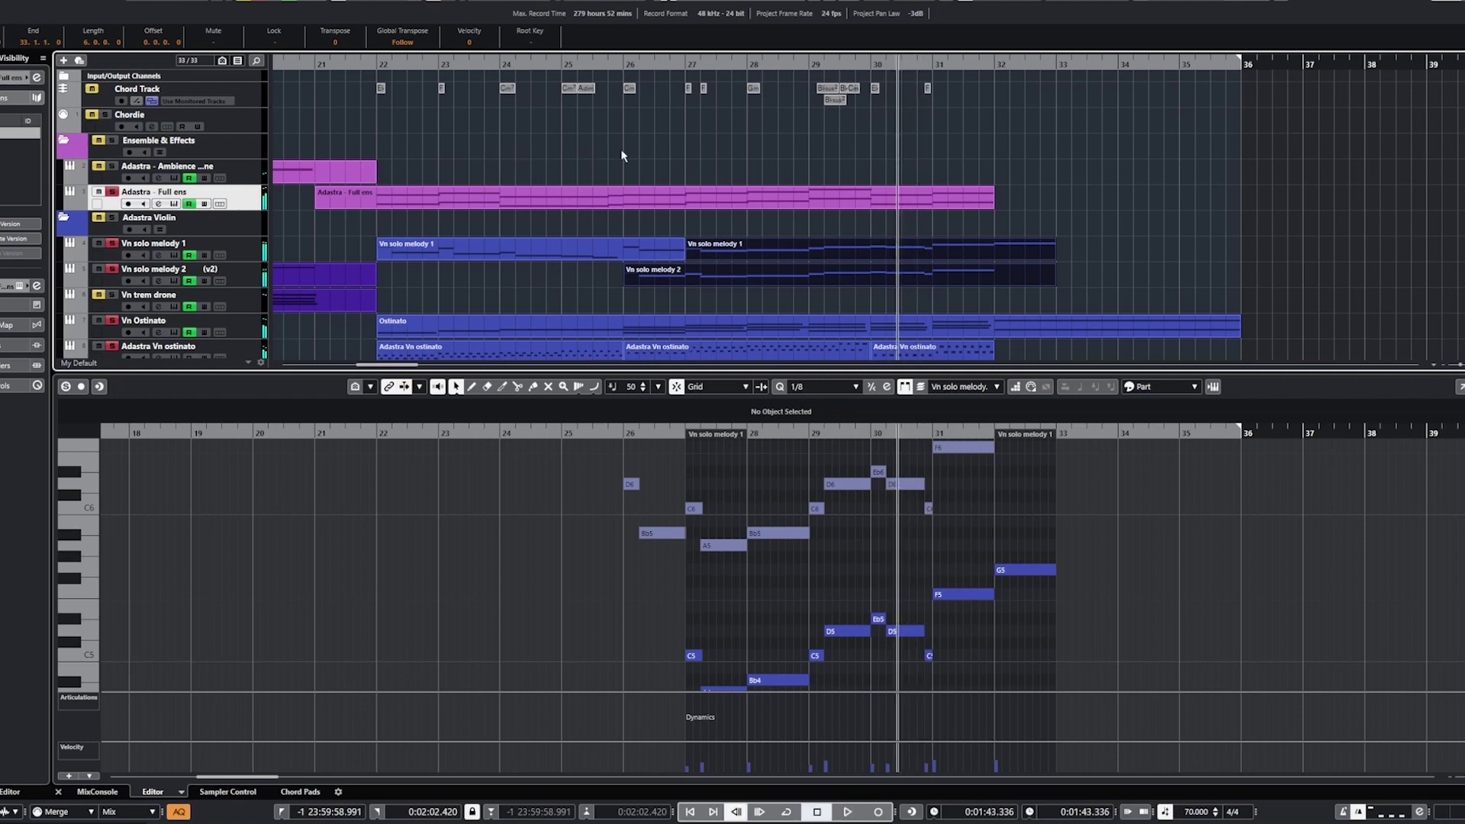
pyautogui.press('space')
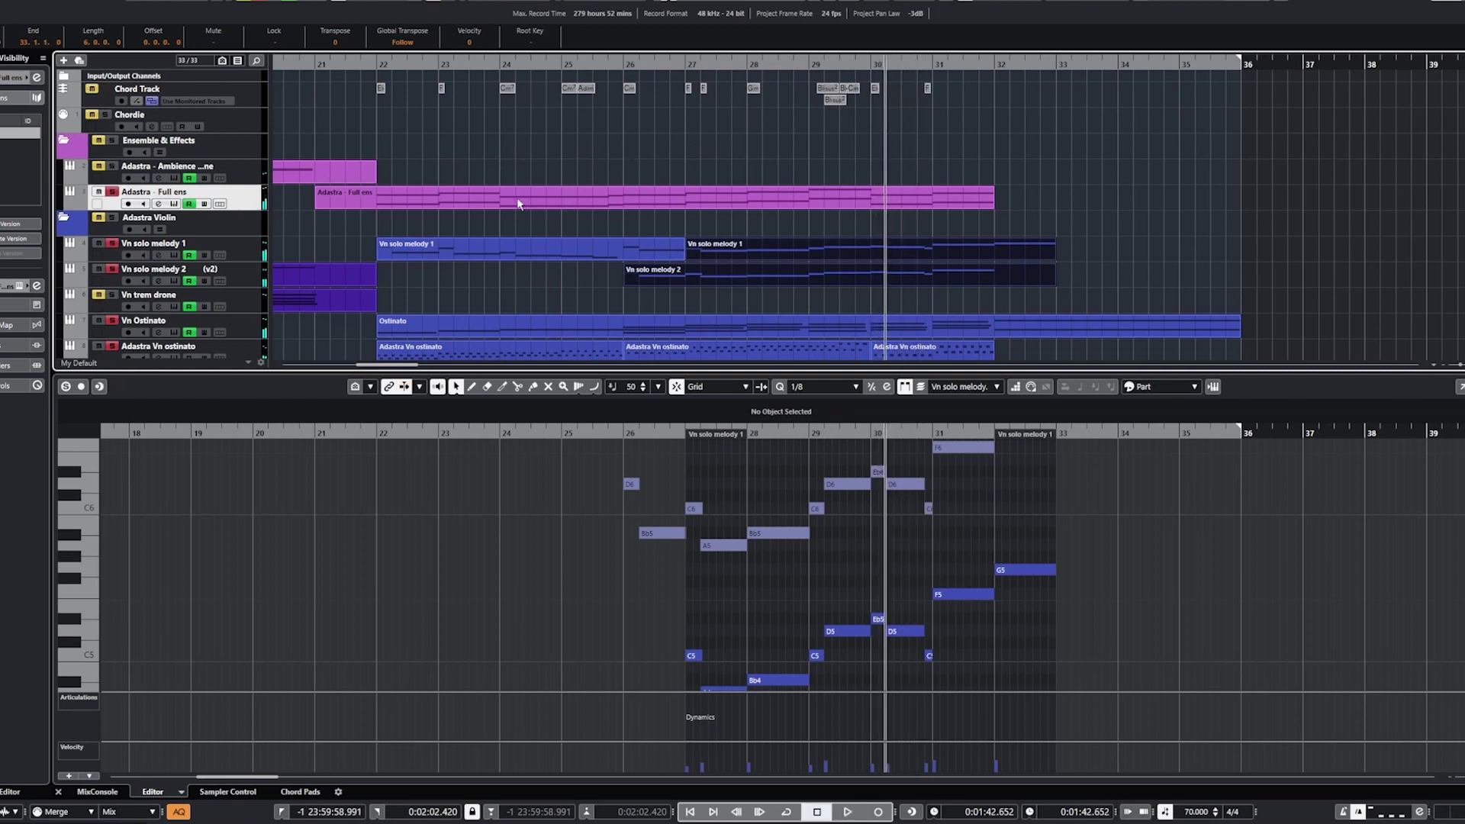
# Rewind to about bar 24, expand the Brass folder, and audition its low and mid brass tracks in solo
pyautogui.press('KP_Subtract')
pyautogui.scroll(-8, 718, 200)
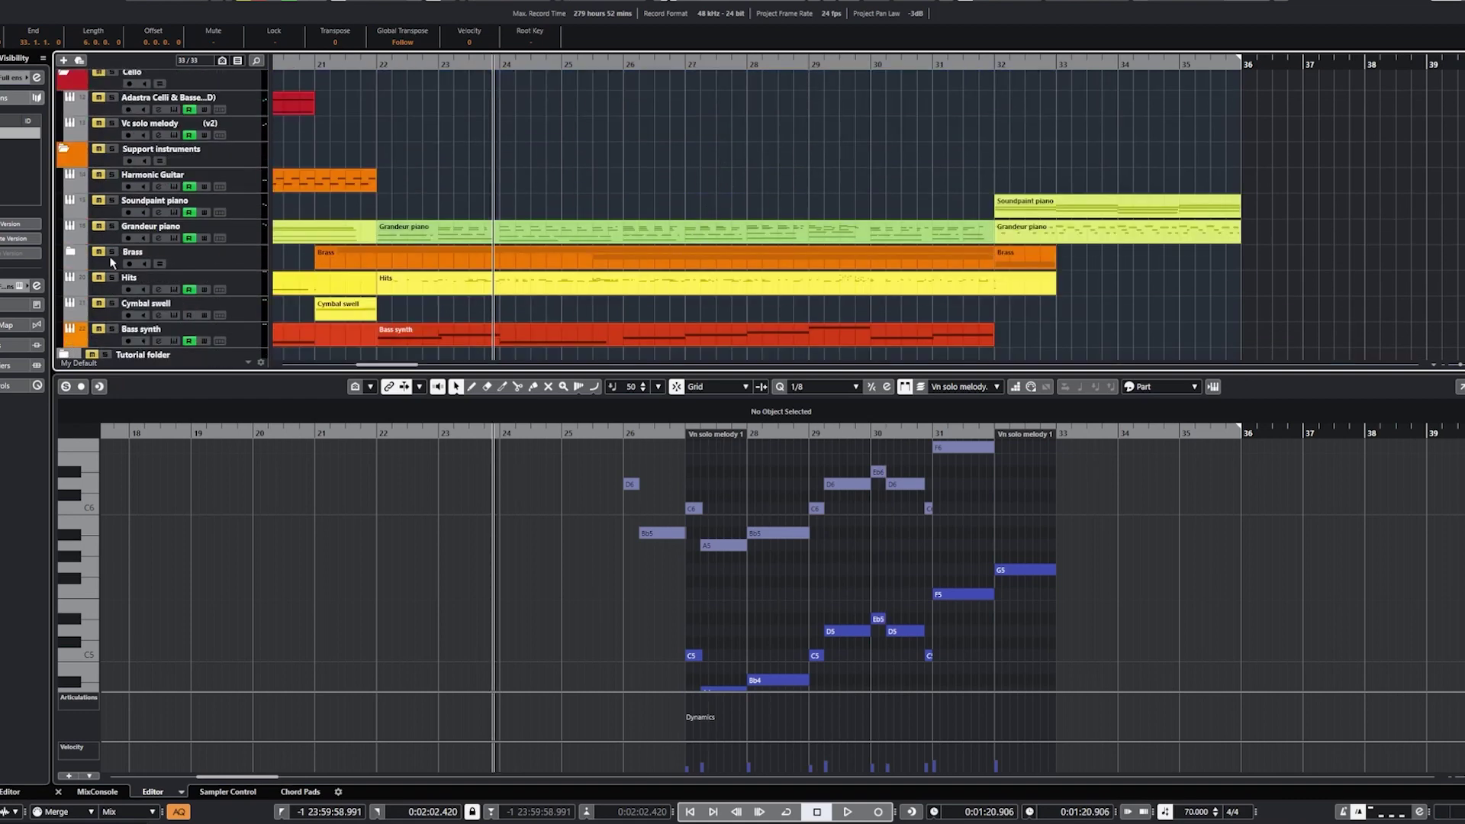
pyautogui.click(78, 257)
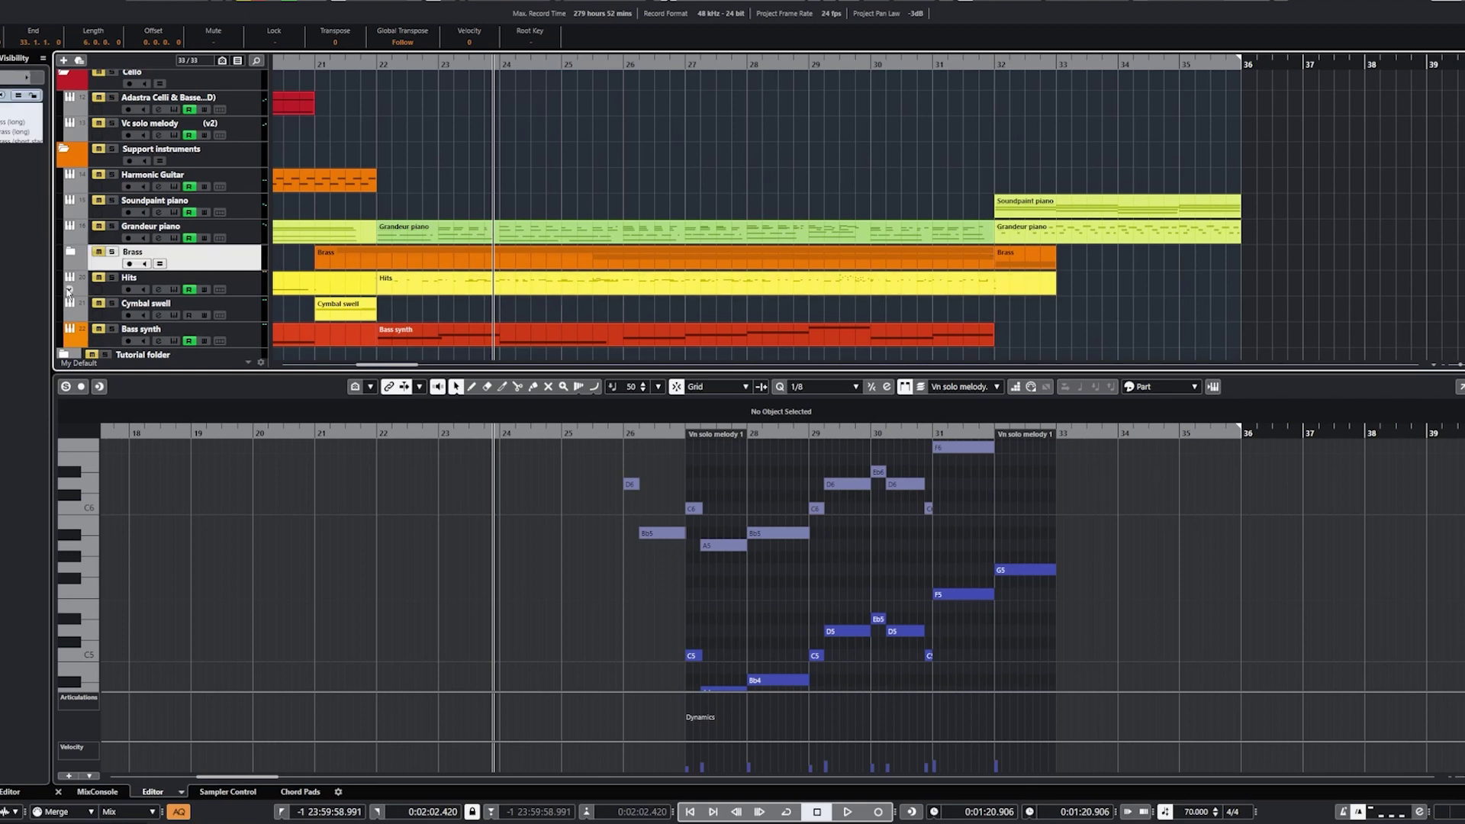
pyautogui.click(71, 254)
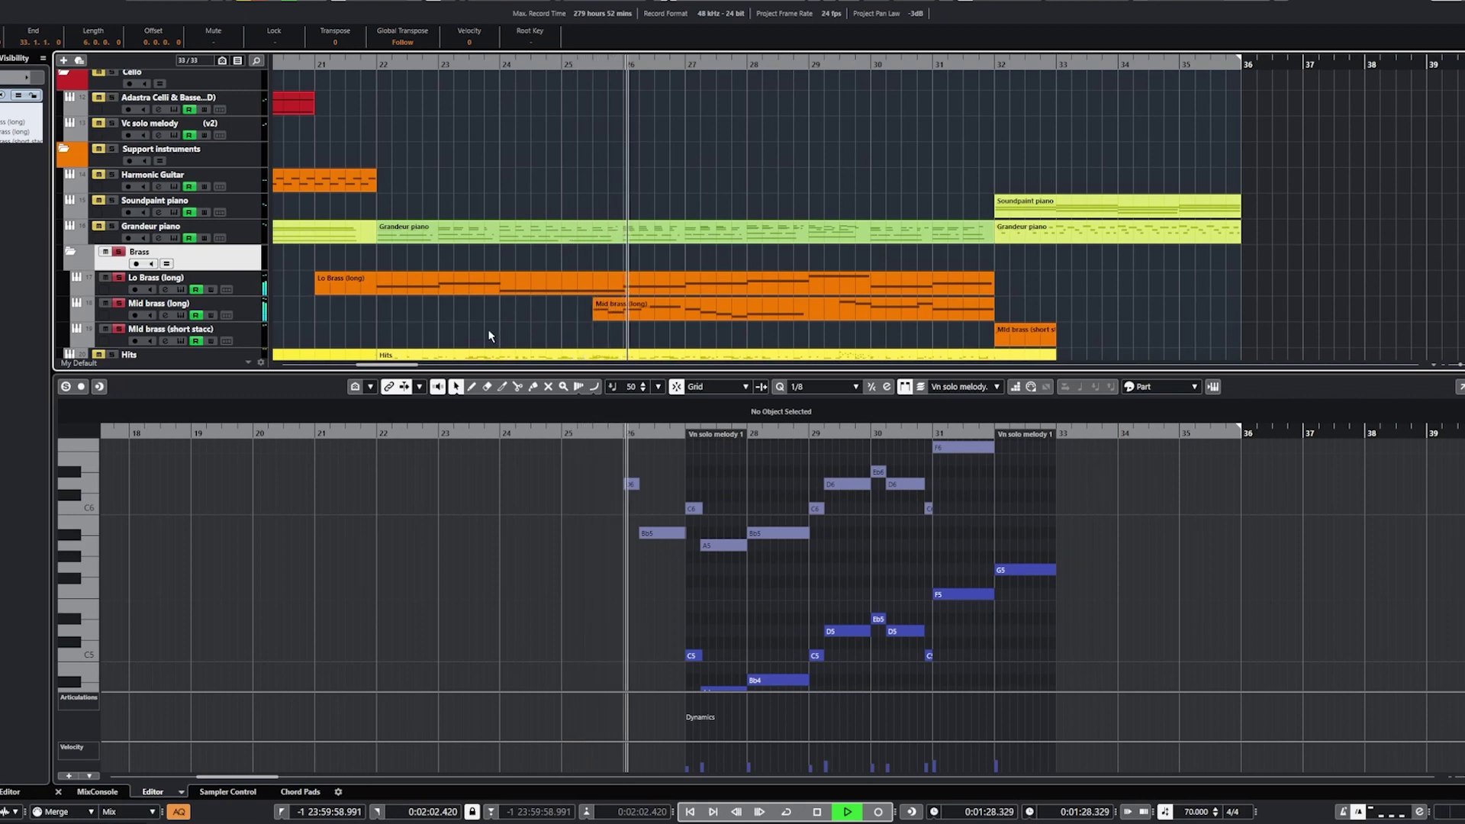
# Solo the Hits track with the brass, open its part at bar 22 in the key editor, and examine its notes up close
pyautogui.scroll(-3, 487, 321)
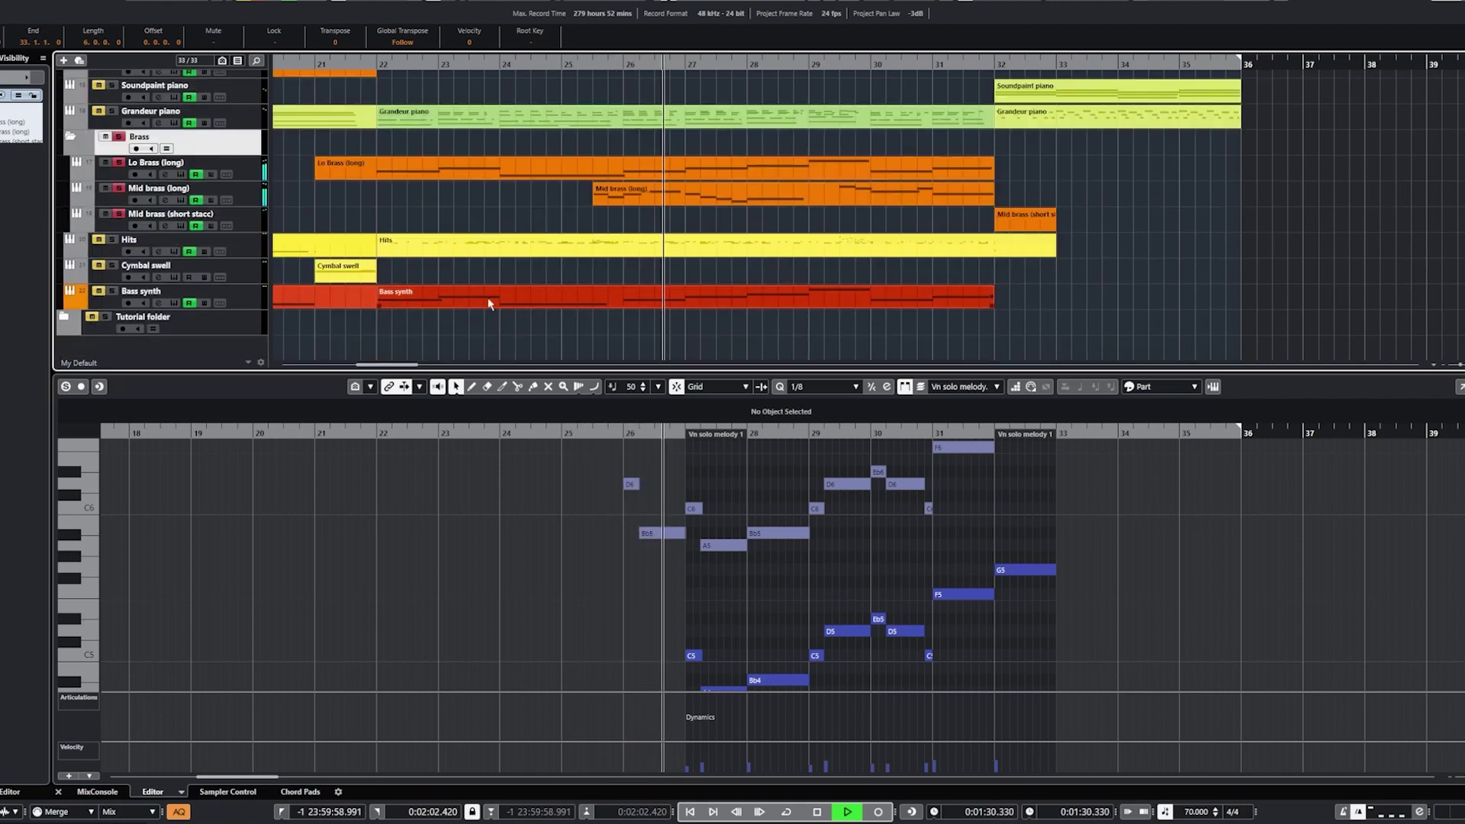
pyautogui.click(123, 253)
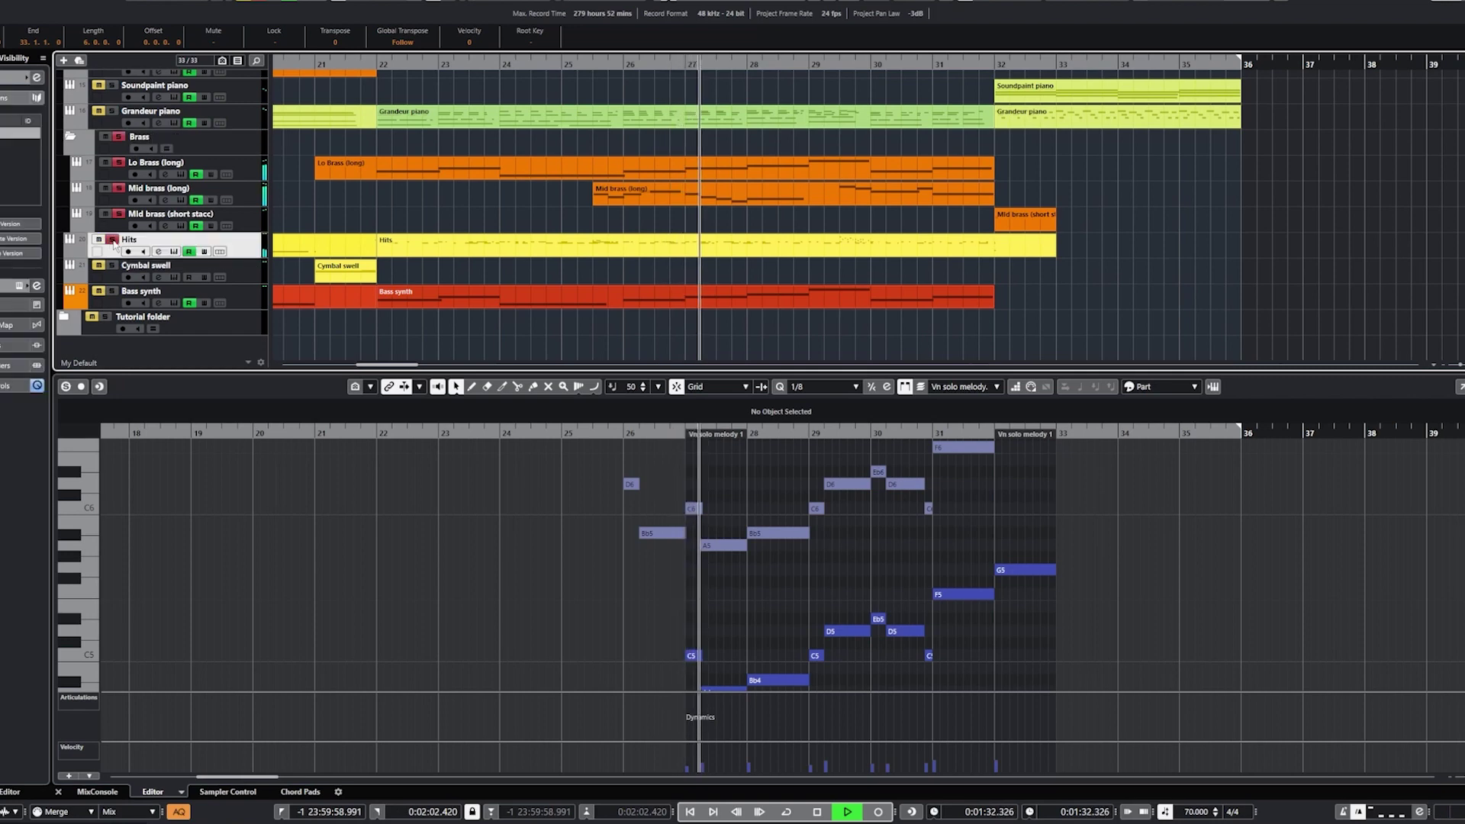
pyautogui.click(450, 245)
pyautogui.scroll(3, 814, 552)
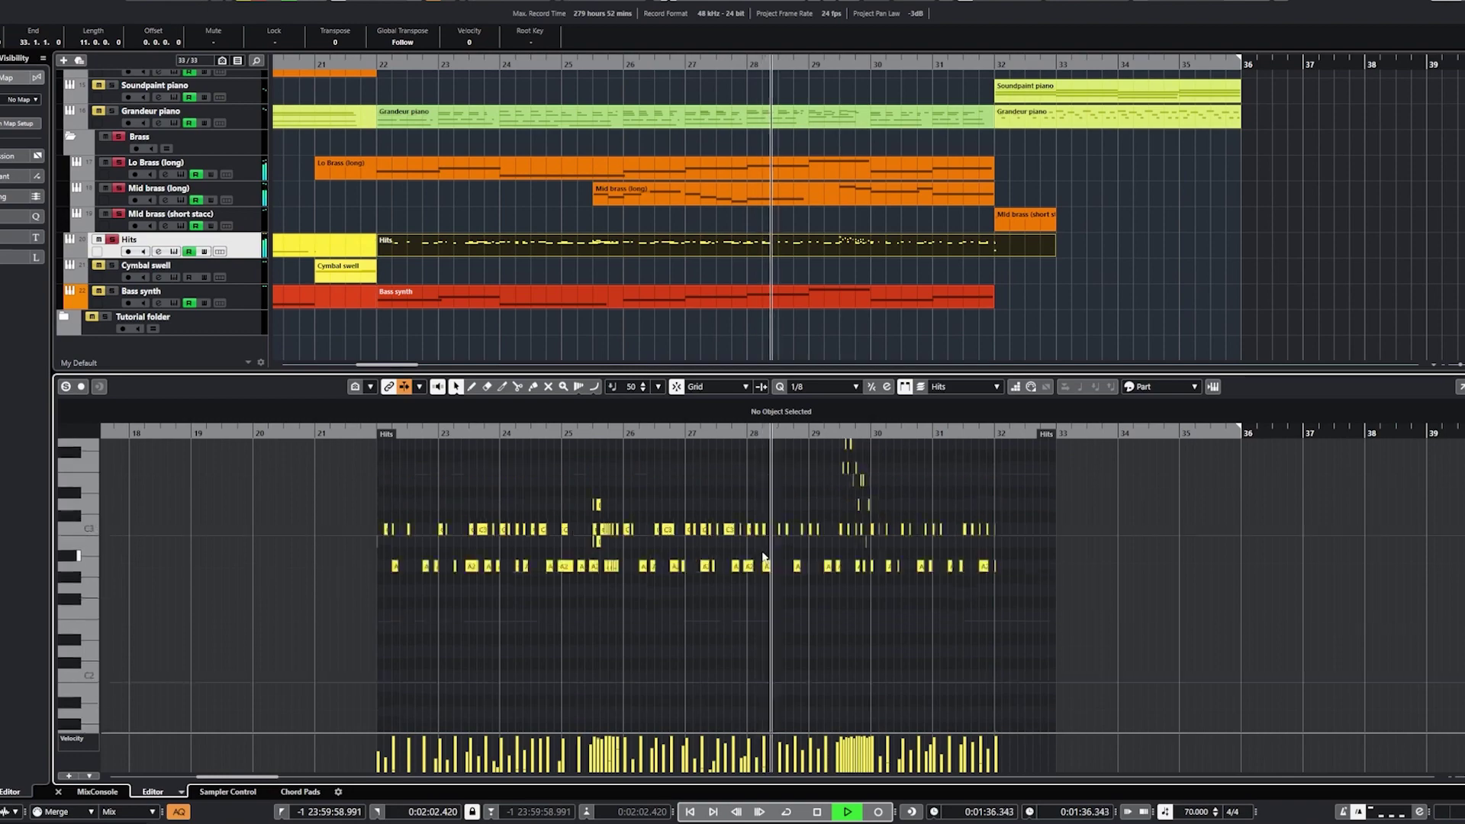
pyautogui.scroll(5, 863, 488)
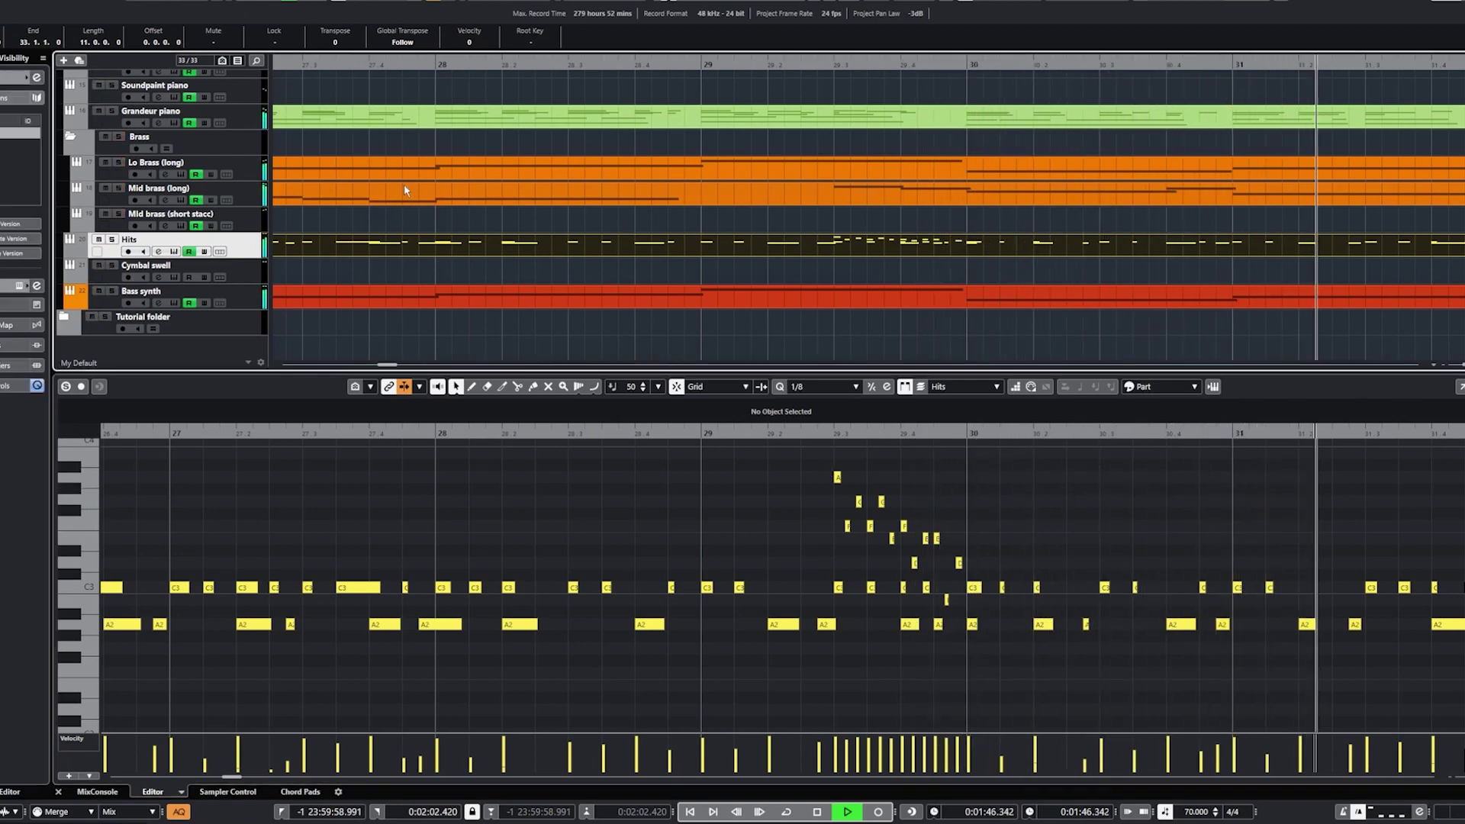
# Enlarge the track area and open the Soundpaint piano part at bar 32 in the key editor to examine its chords
pyautogui.moveTo(470, 371); pyautogui.dragTo(401, 473)
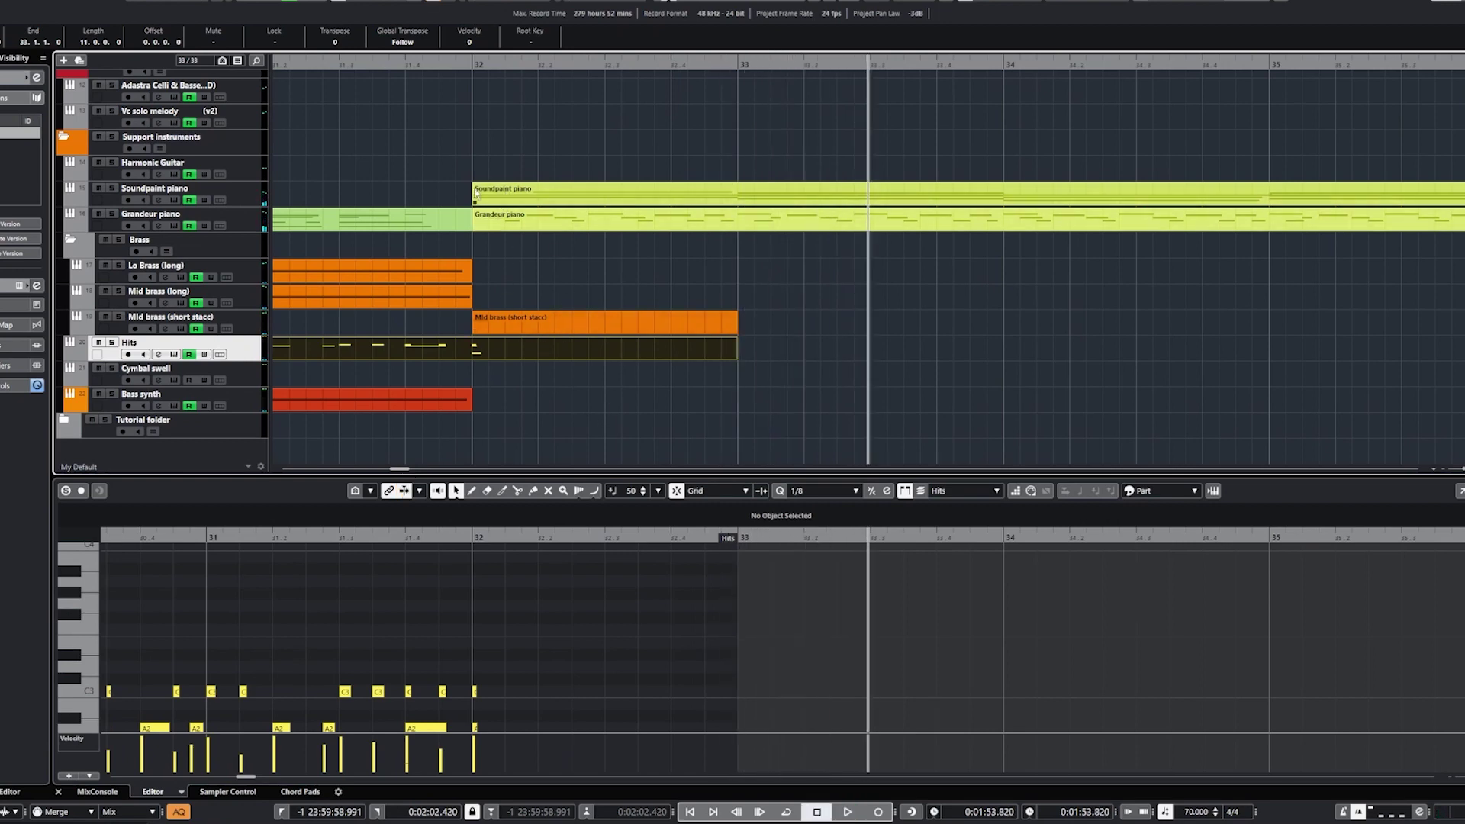
pyautogui.click(511, 194)
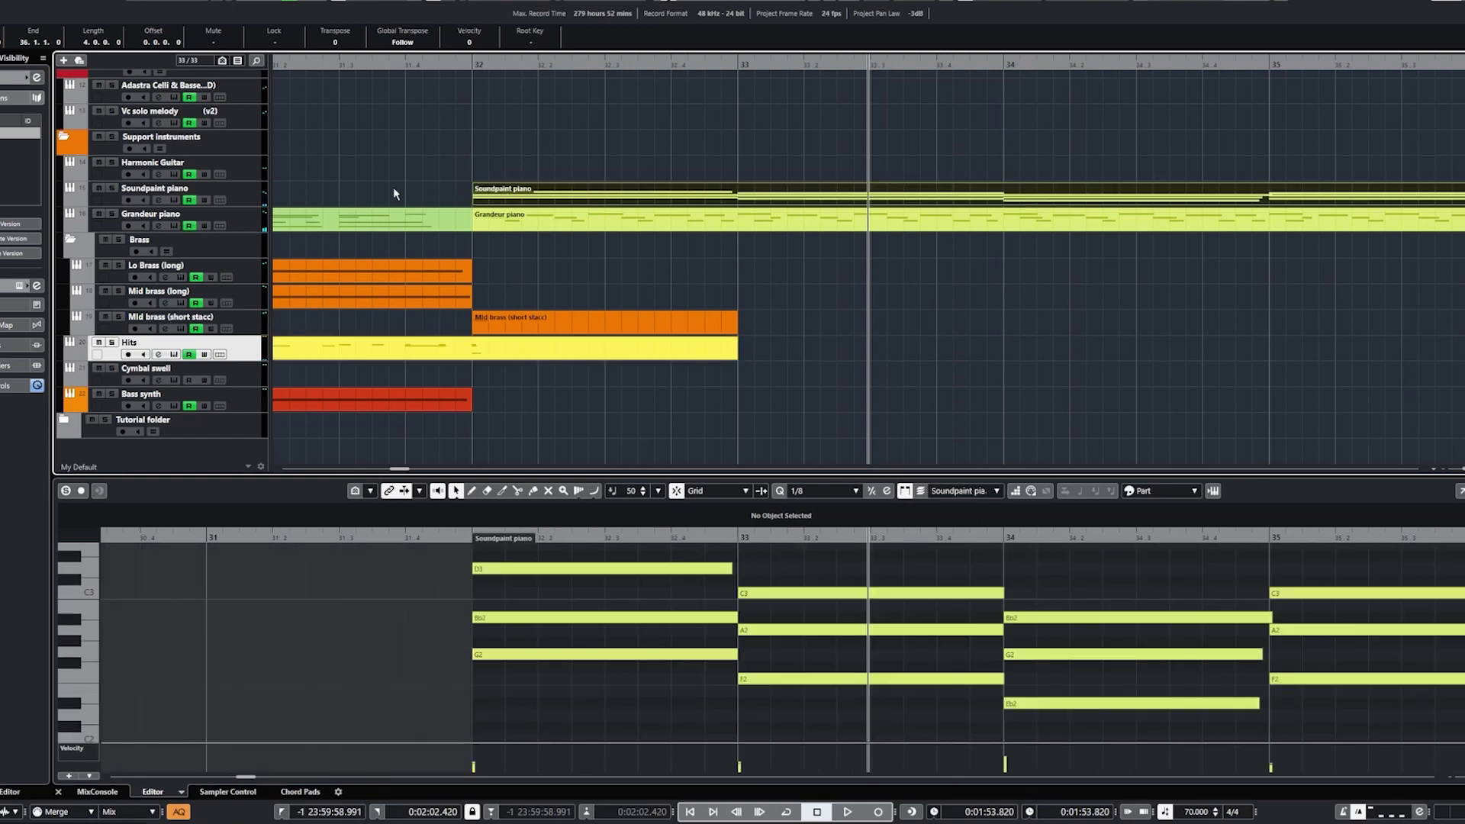
# Play the transition from about bar 31 into the ending, look over the tracks still sounding, and stop playback
pyautogui.click(328, 64)
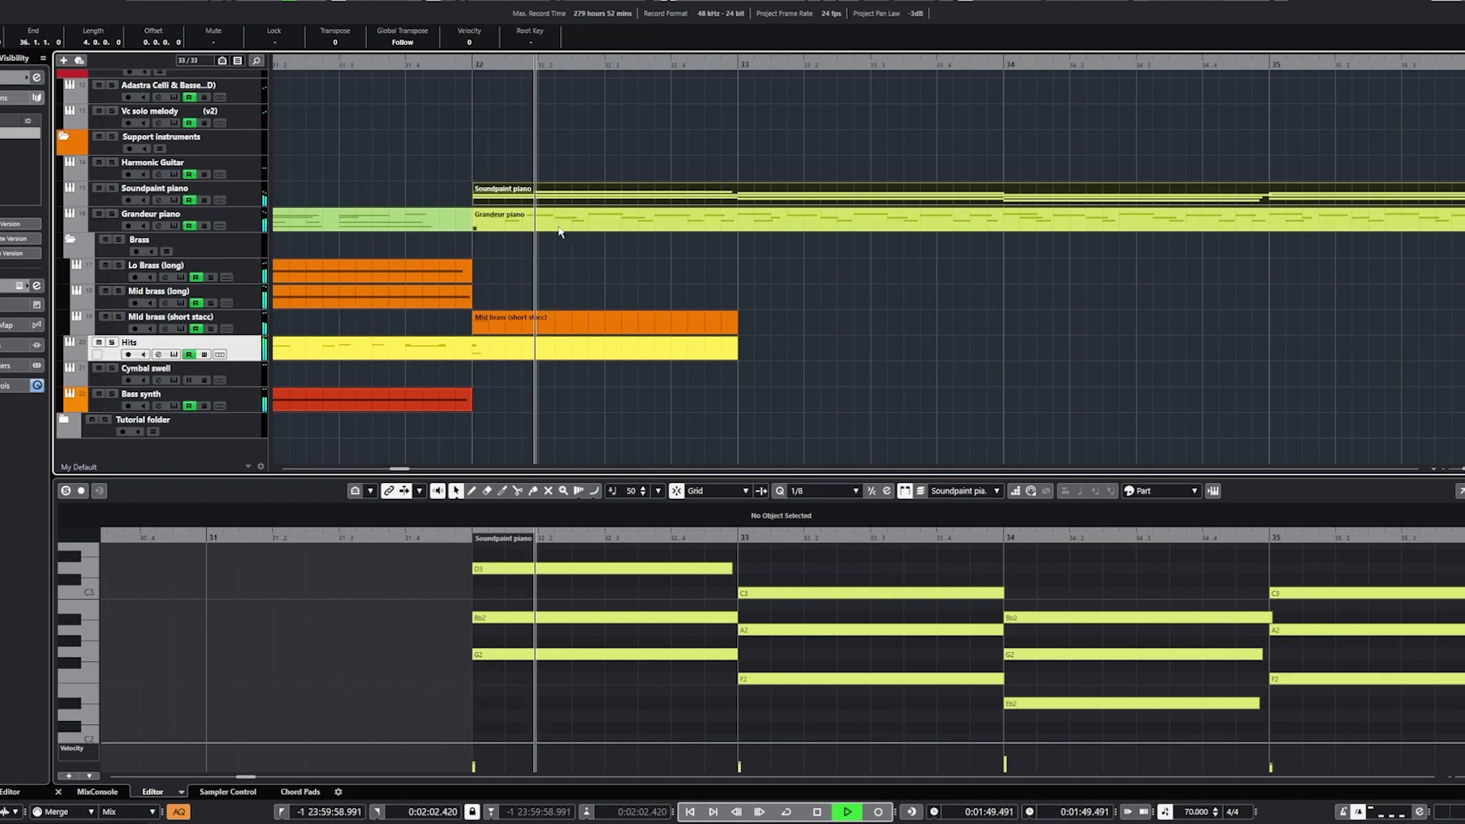
pyautogui.scroll(8, 533, 195)
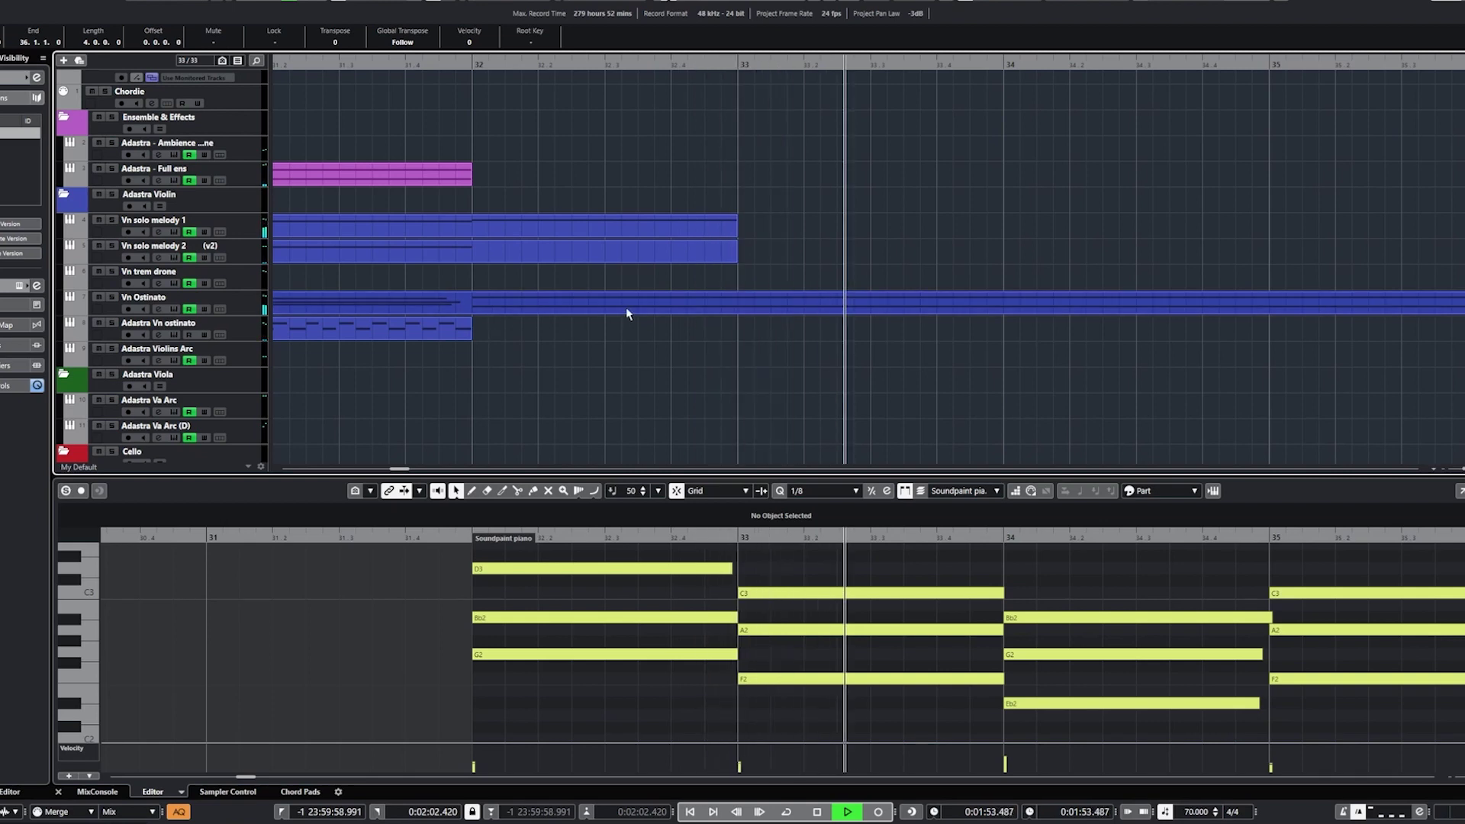
pyautogui.scroll(-8, 611, 331)
pyautogui.press('space')
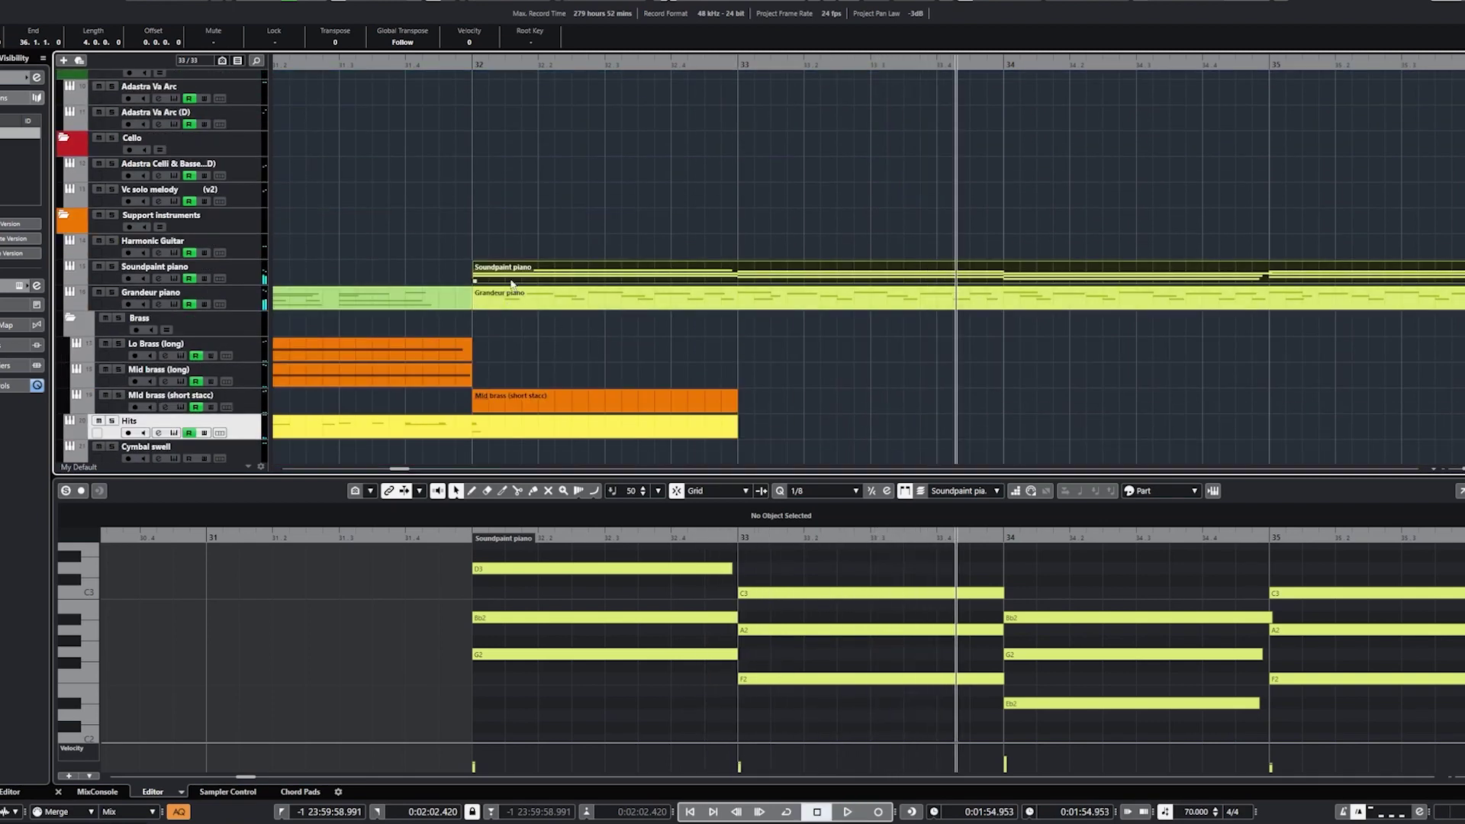
# Open the Soundpaint piano's instrument window, audition the track in solo from before bar 32, and view its arpeggiator settings
pyautogui.click(173, 278)
pyautogui.press('KP_0')
pyautogui.click(822, 391)
pyautogui.click(112, 267)
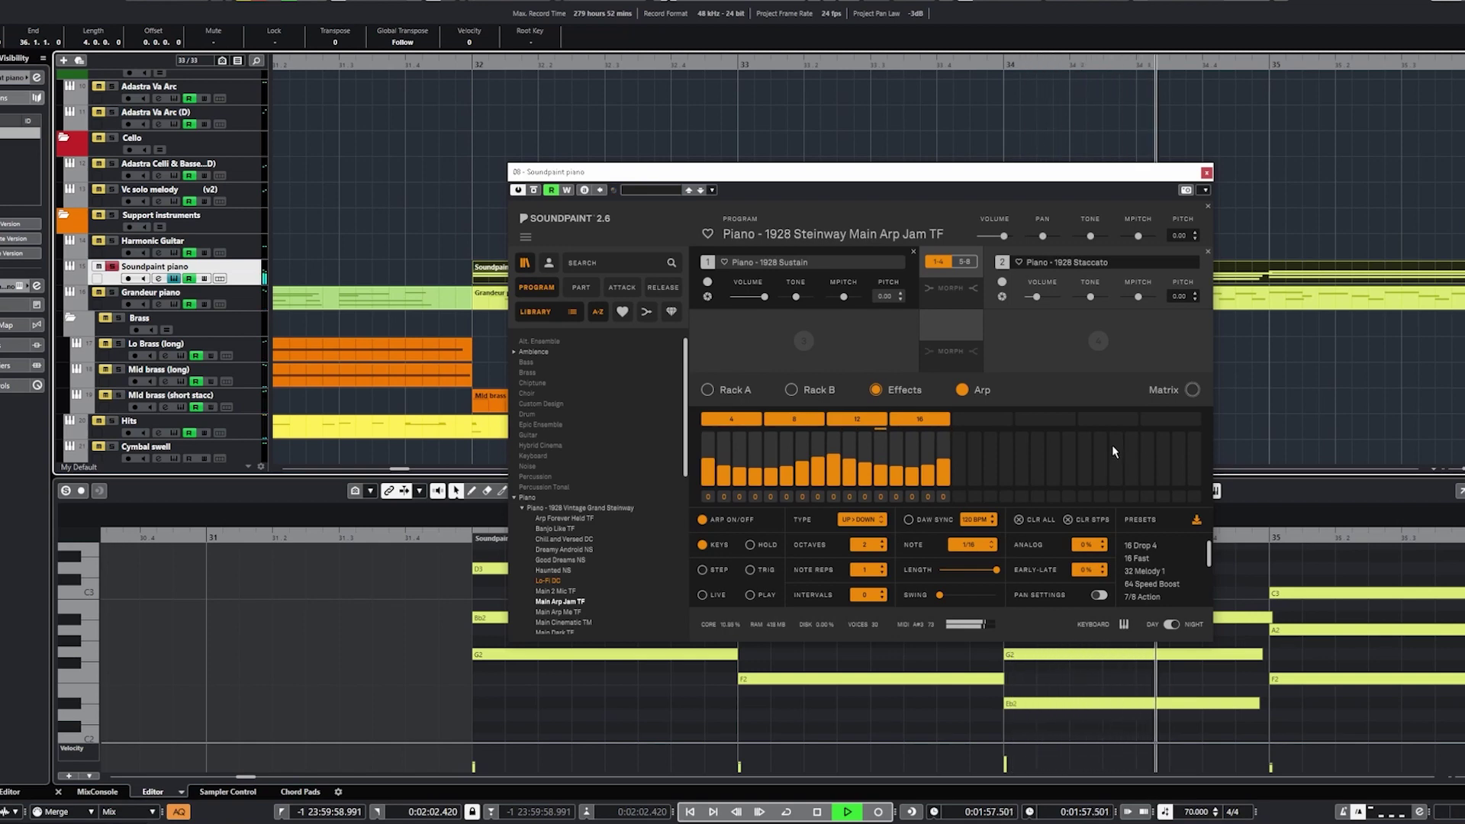
pyautogui.press('space')
pyautogui.press('space')
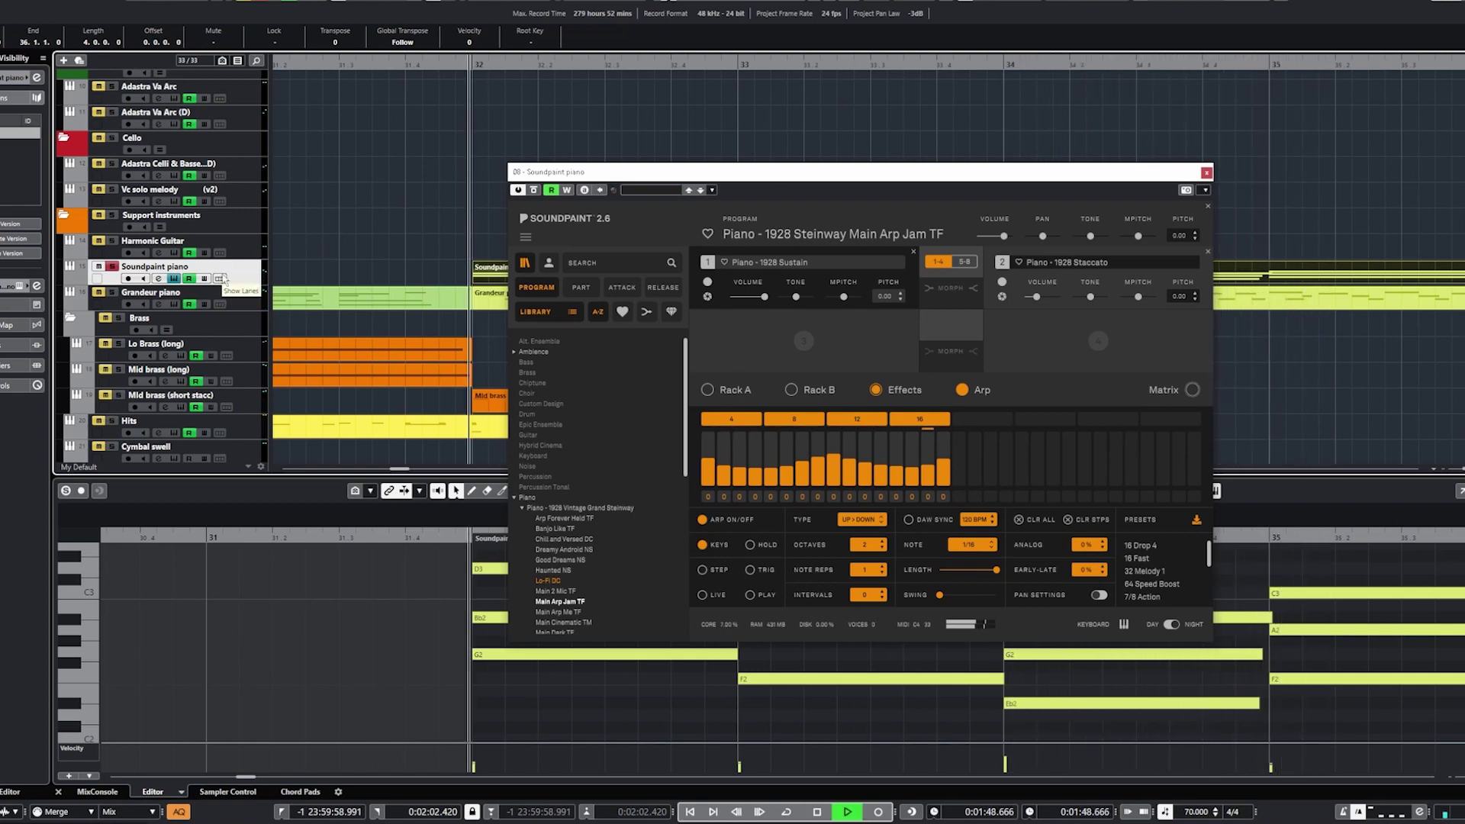
# Solo the Grandeur piano together with the Soundpaint piano and close the Soundpaint instrument window
pyautogui.click(124, 297)
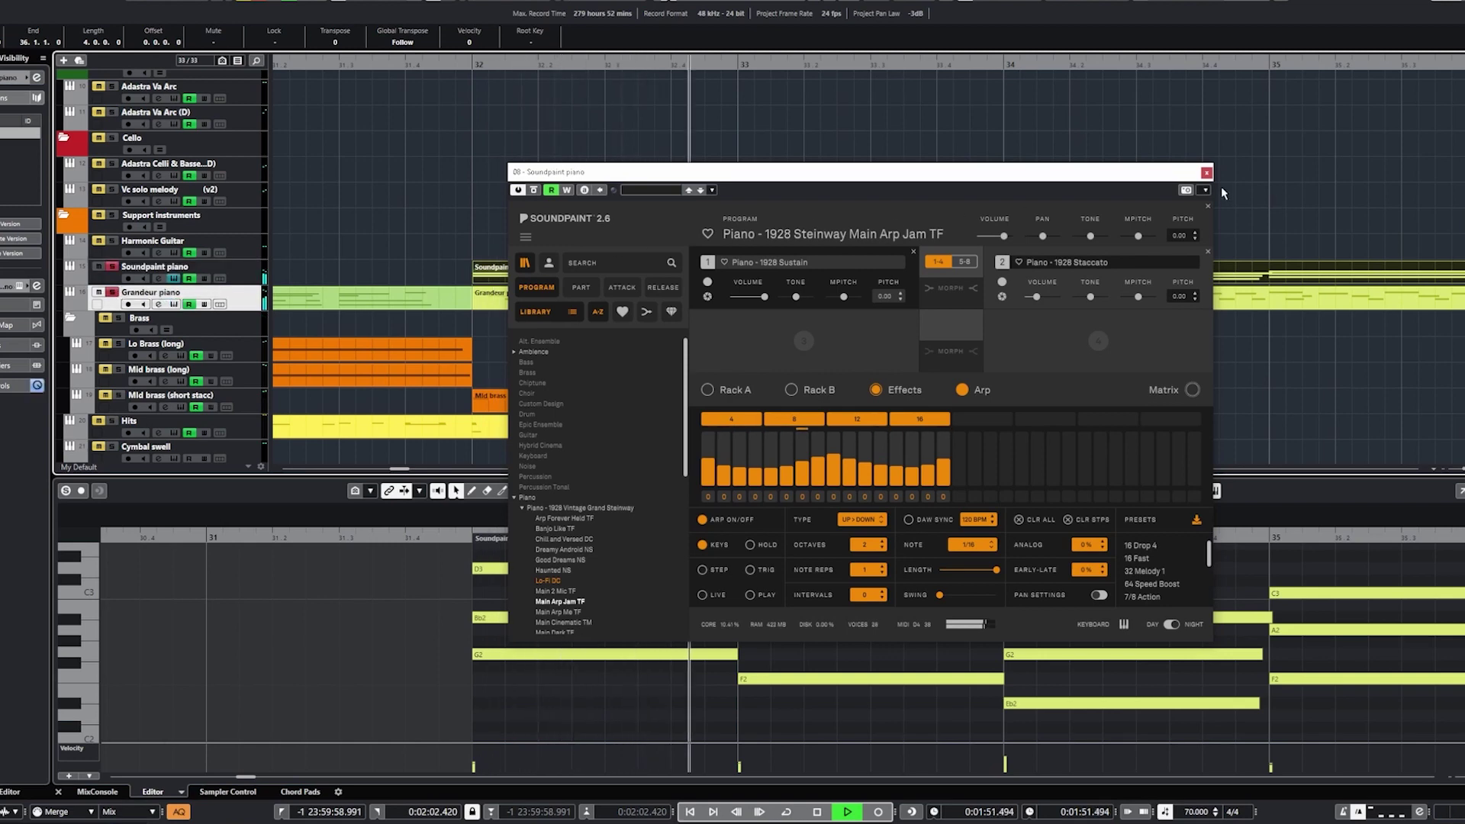
pyautogui.moveTo(1121, 174); pyautogui.dragTo(747, 44)
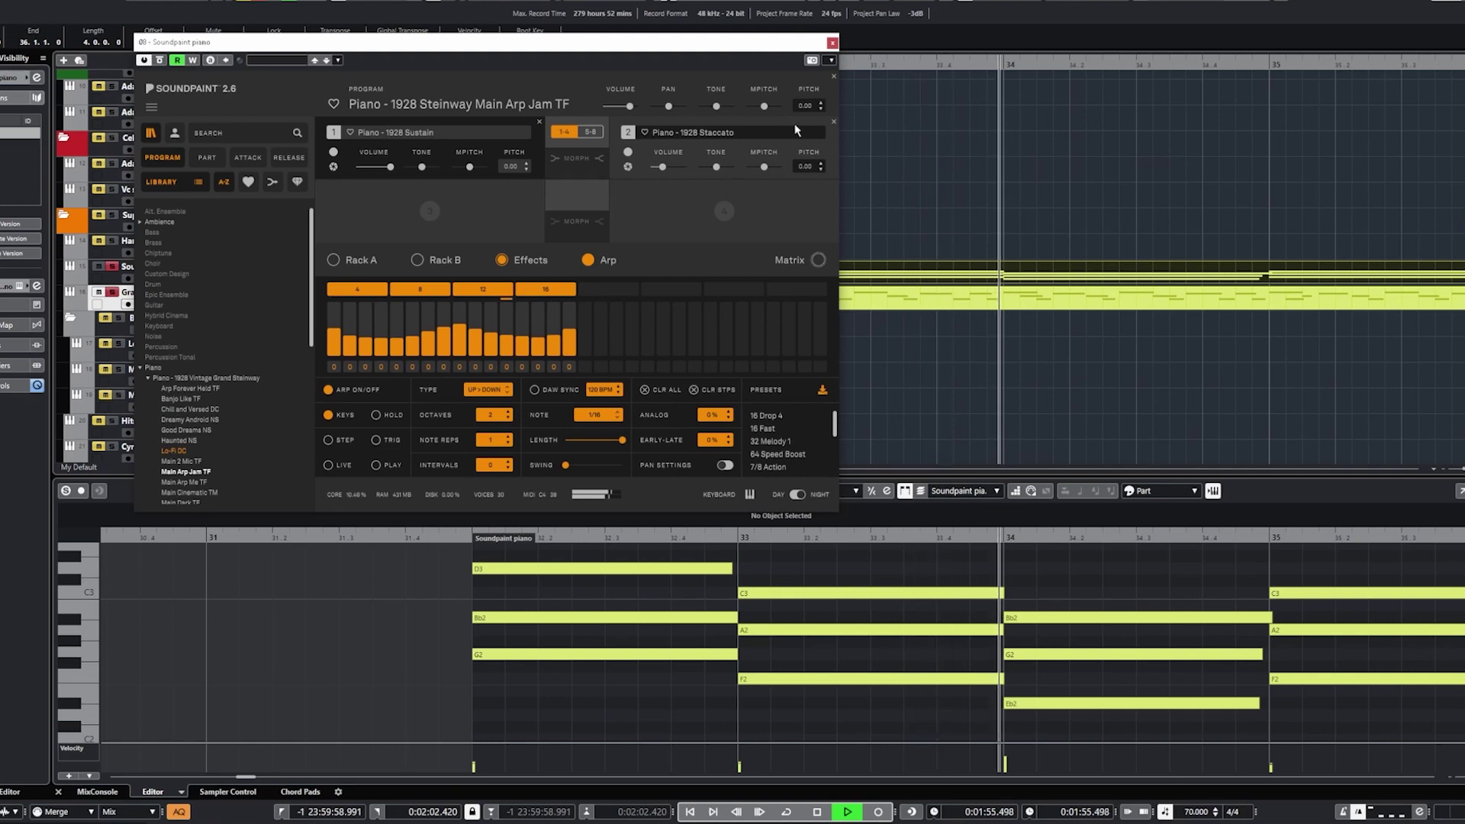
pyautogui.click(832, 42)
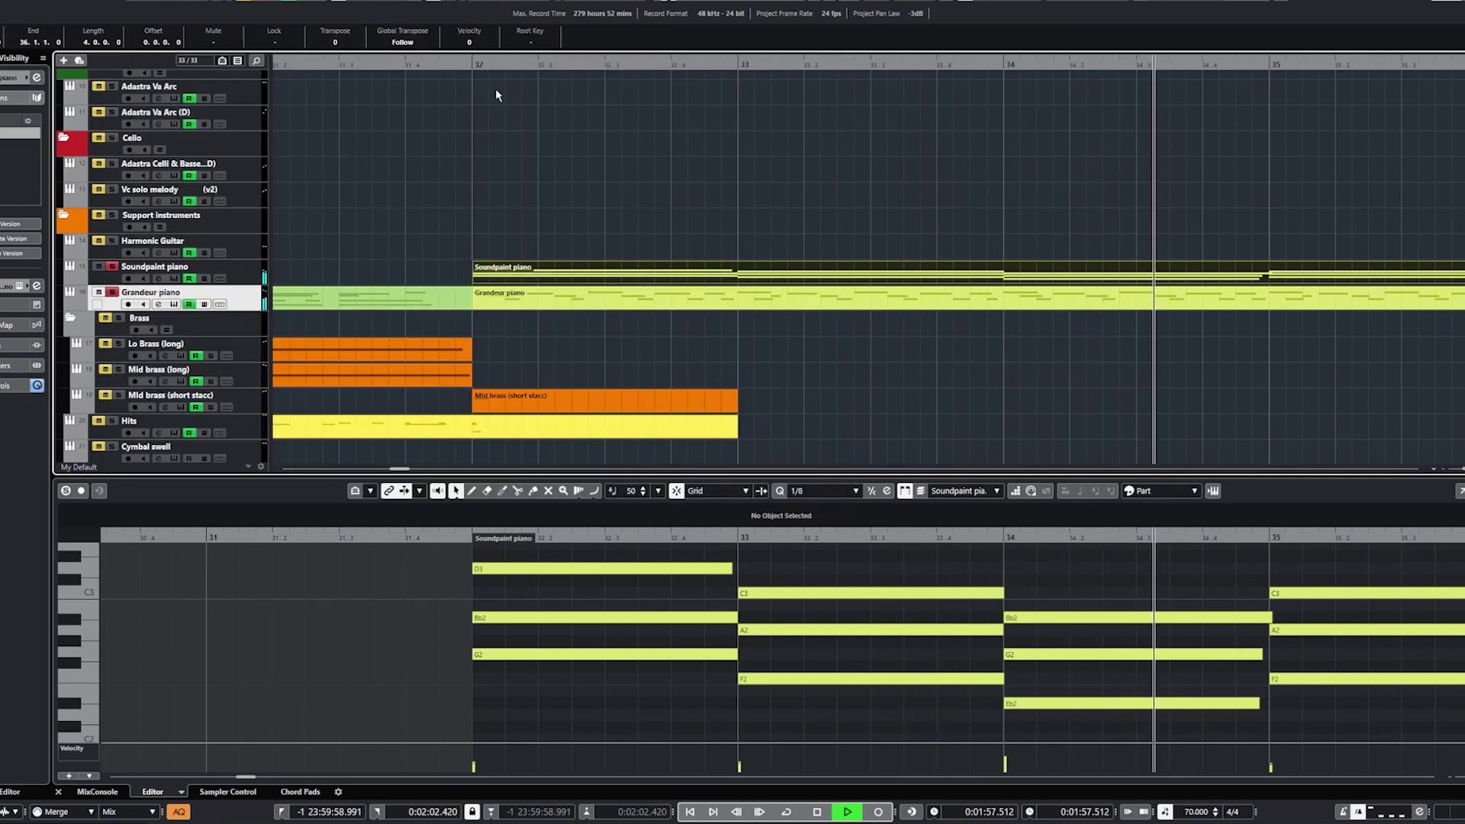
# Replay the ending from about bar 31 with all tracks unsoloed and look over the closing piano parts up to bar 36
pyautogui.click(354, 67)
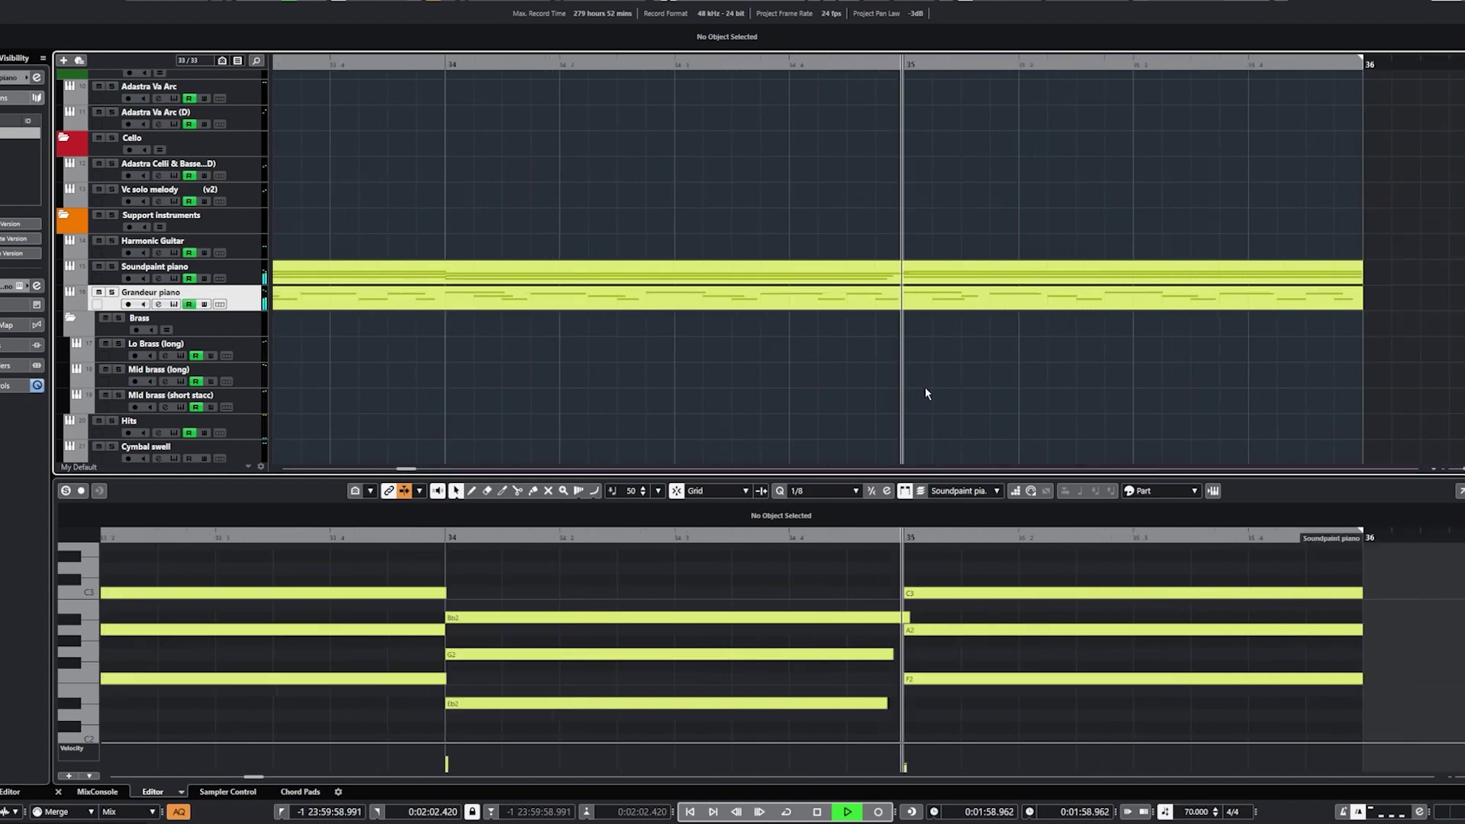
pyautogui.press('g')
pyautogui.press('g')
pyautogui.press('g')
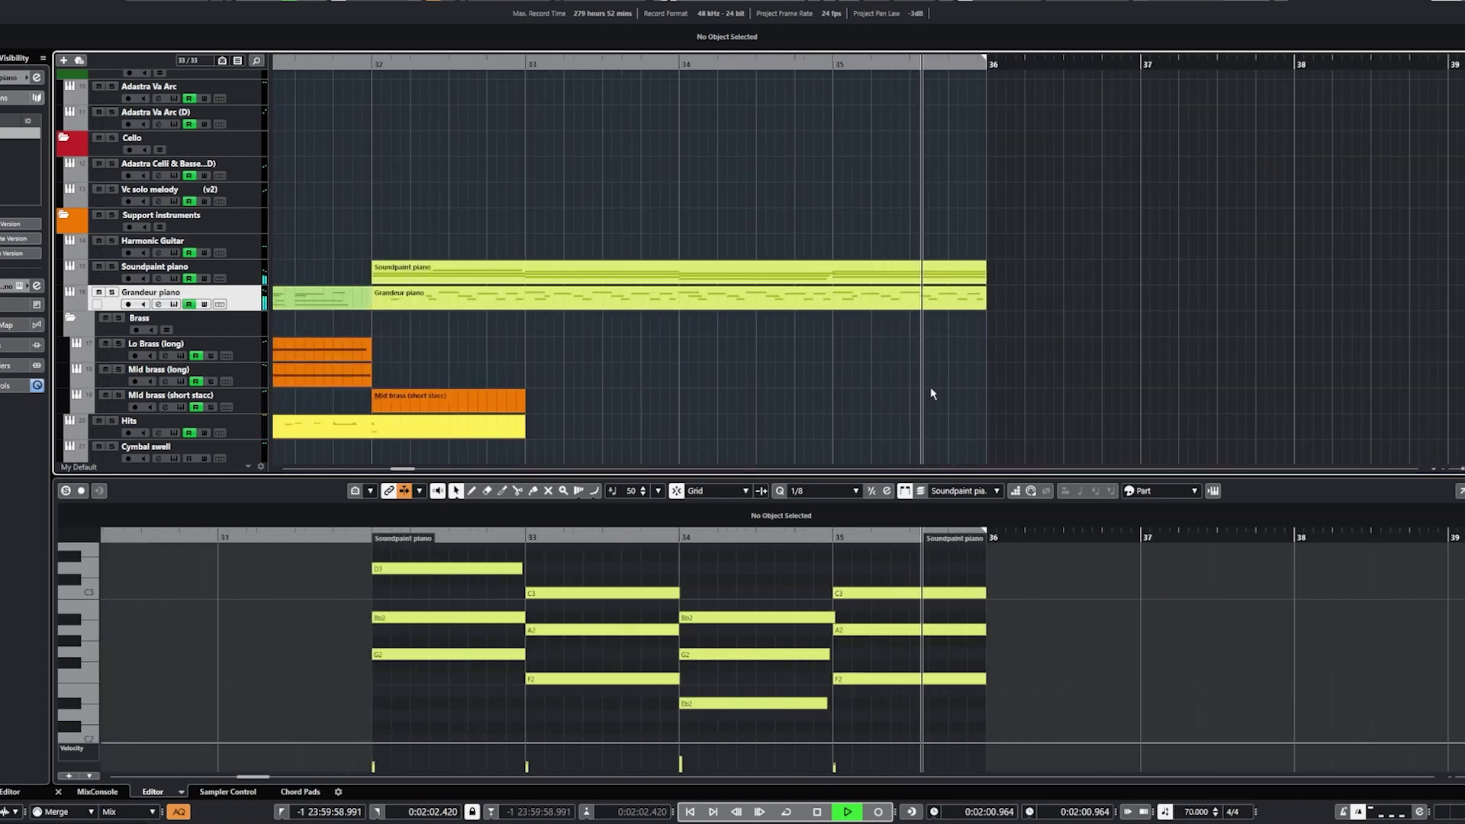